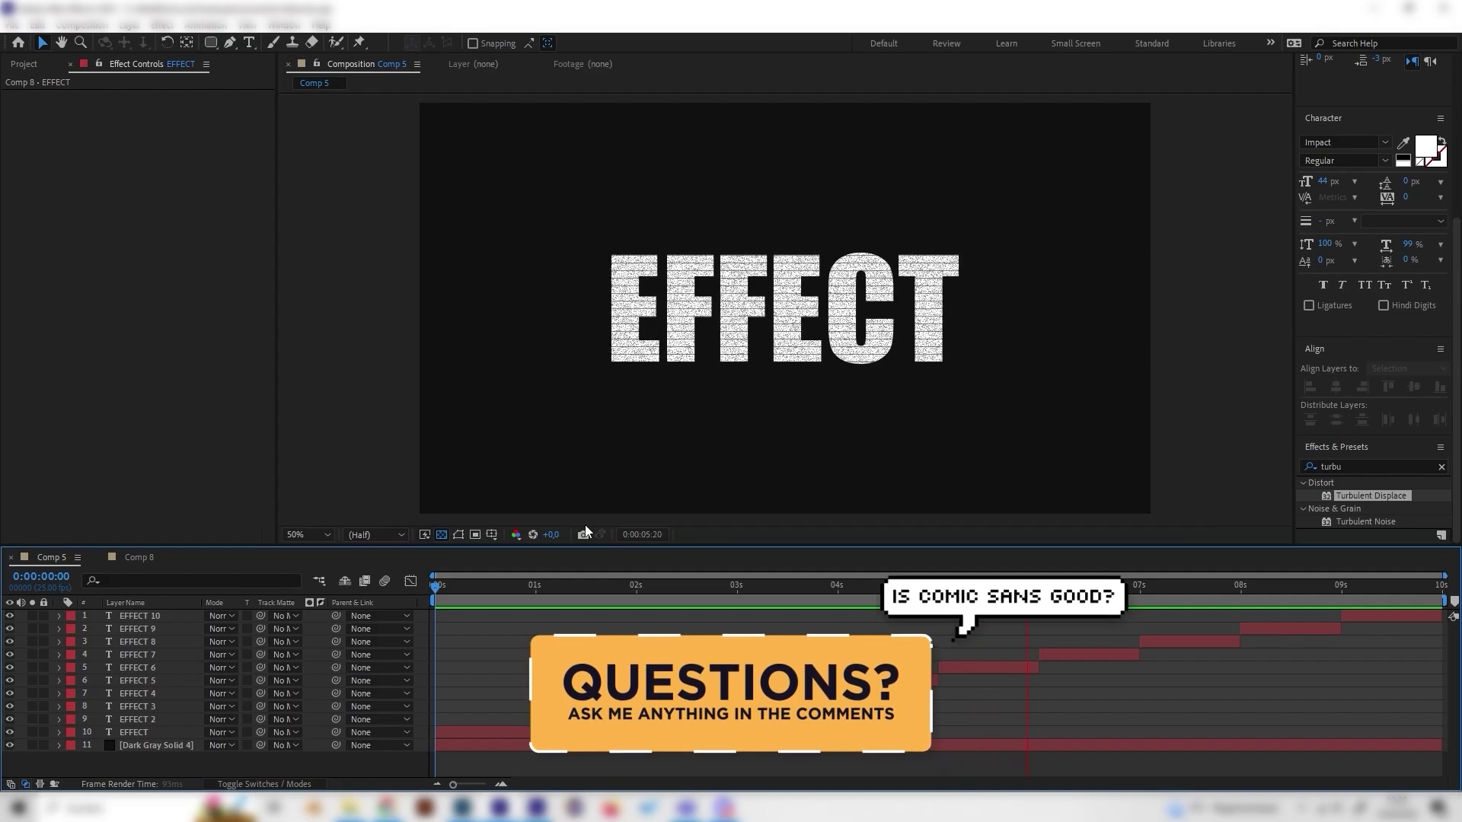
# - Compare the EFFECT text animation in Comp 5 with the text in Comp 8, and select the EFFECT layer in Comp 8
pyautogui.click(139, 557)
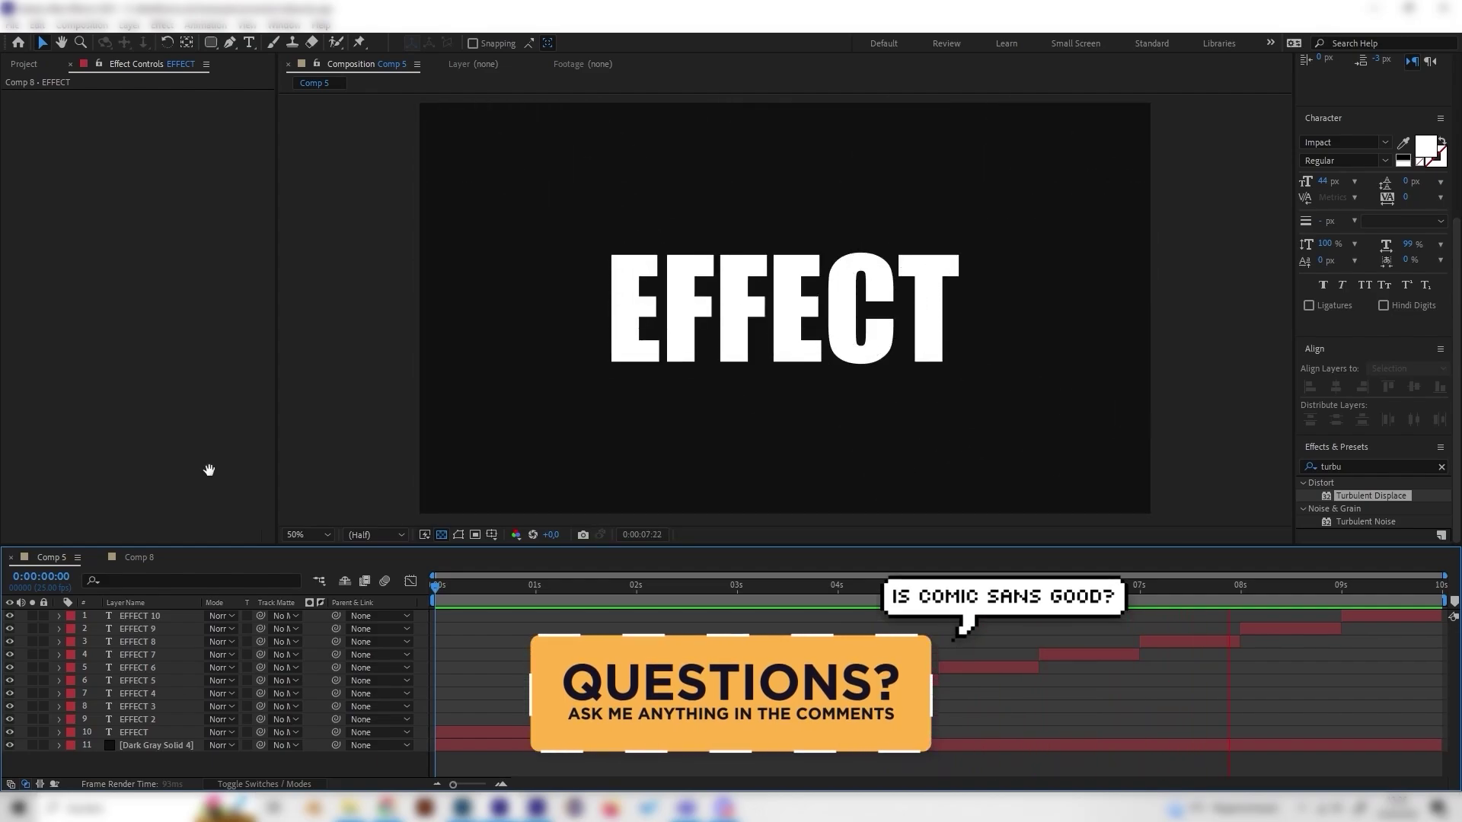
pyautogui.click(469, 586)
pyautogui.click(519, 587)
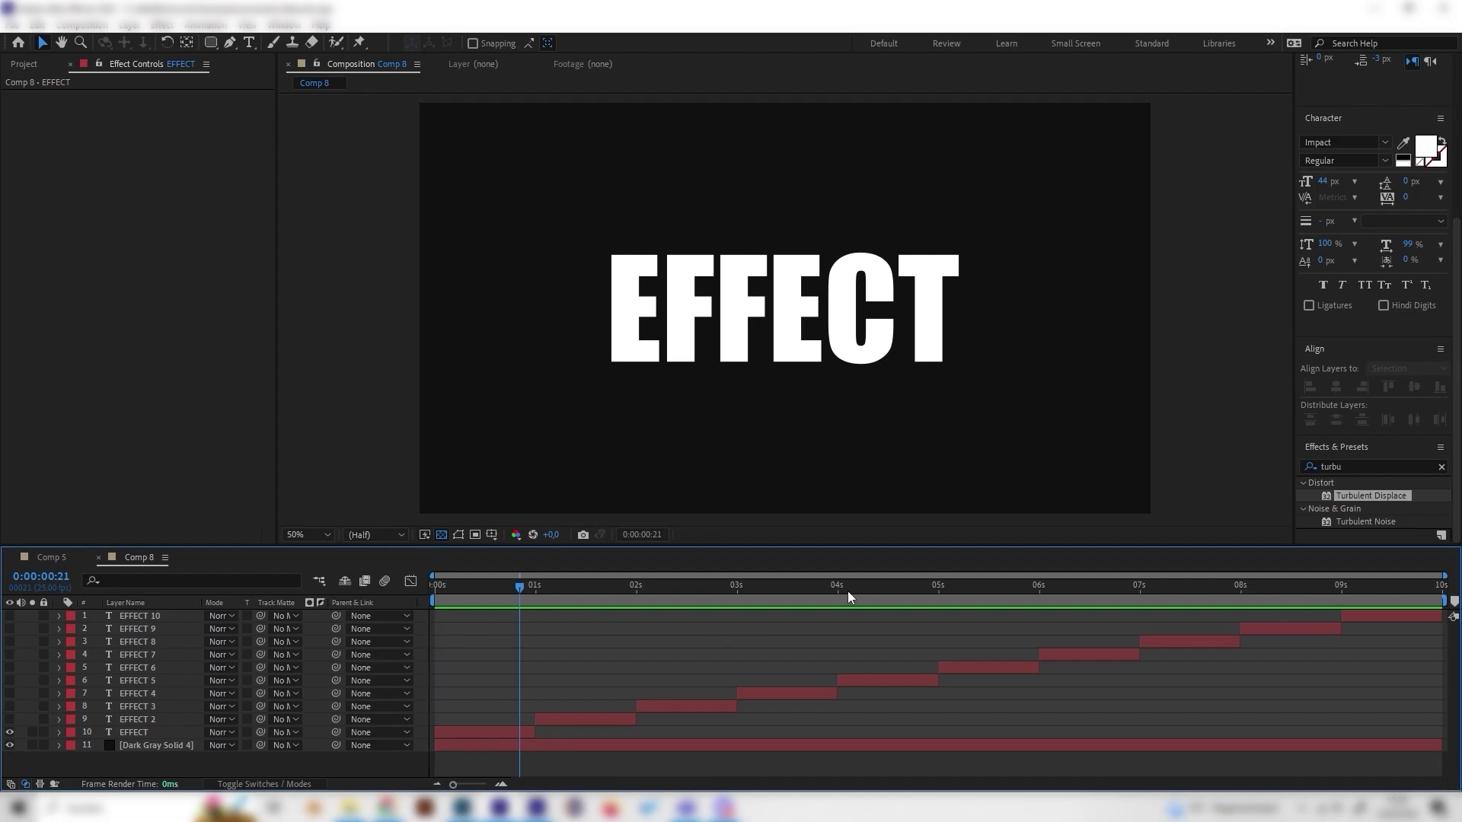
pyautogui.click(56, 560)
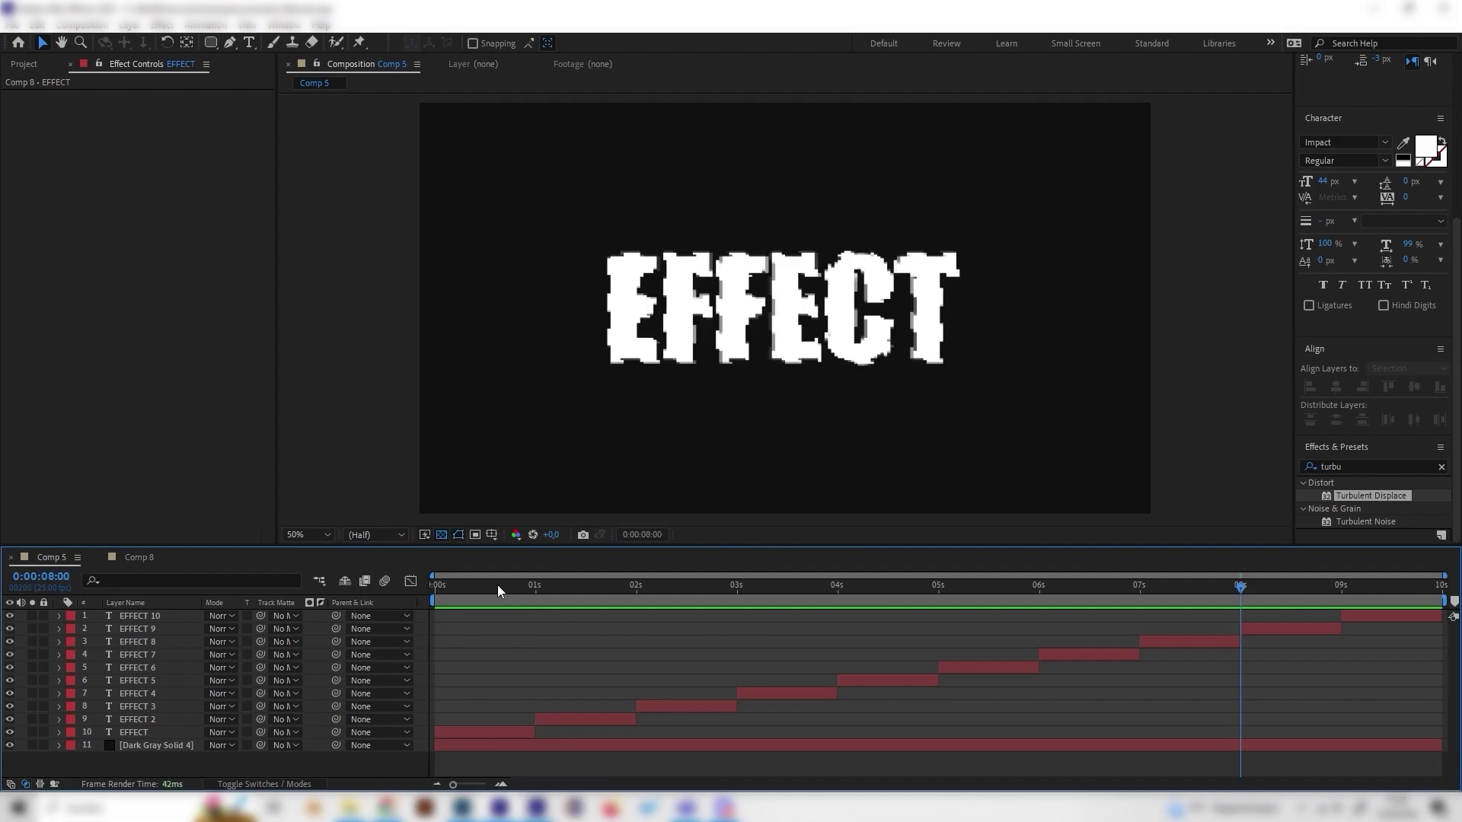
pyautogui.moveTo(497, 585); pyautogui.dragTo(523, 586)
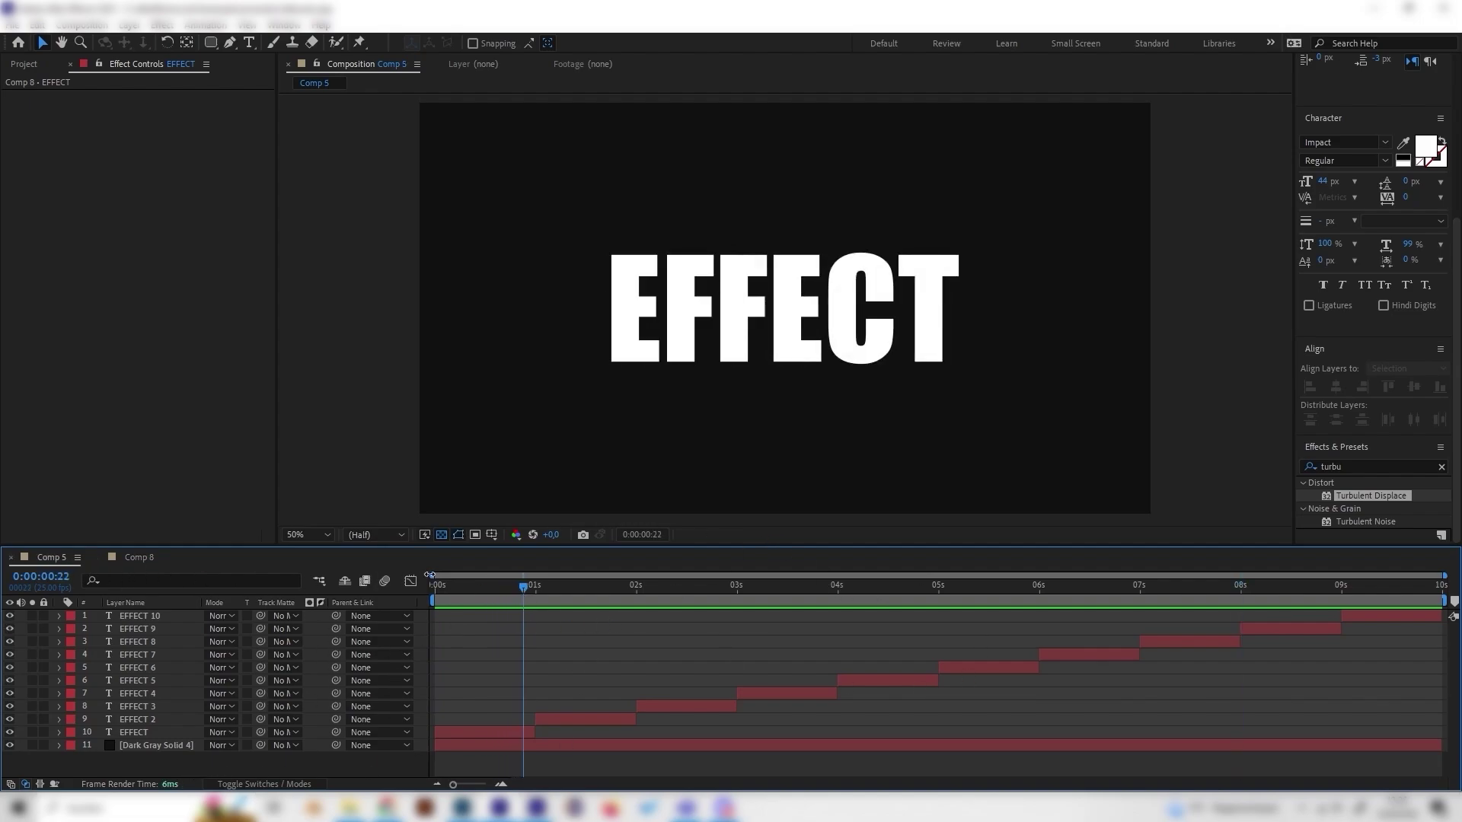
pyautogui.click(157, 556)
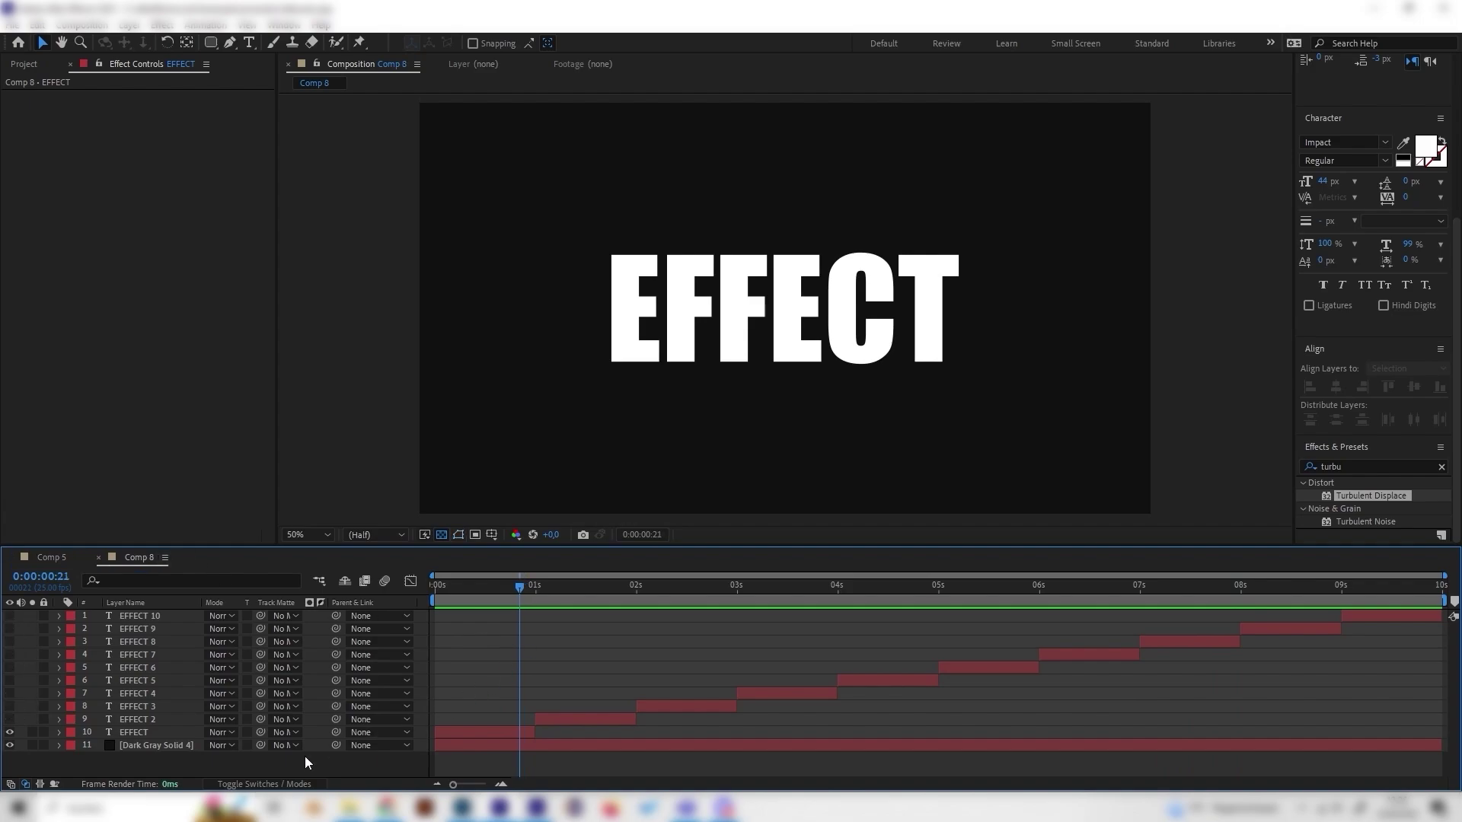
pyautogui.click(165, 732)
pyautogui.click(58, 560)
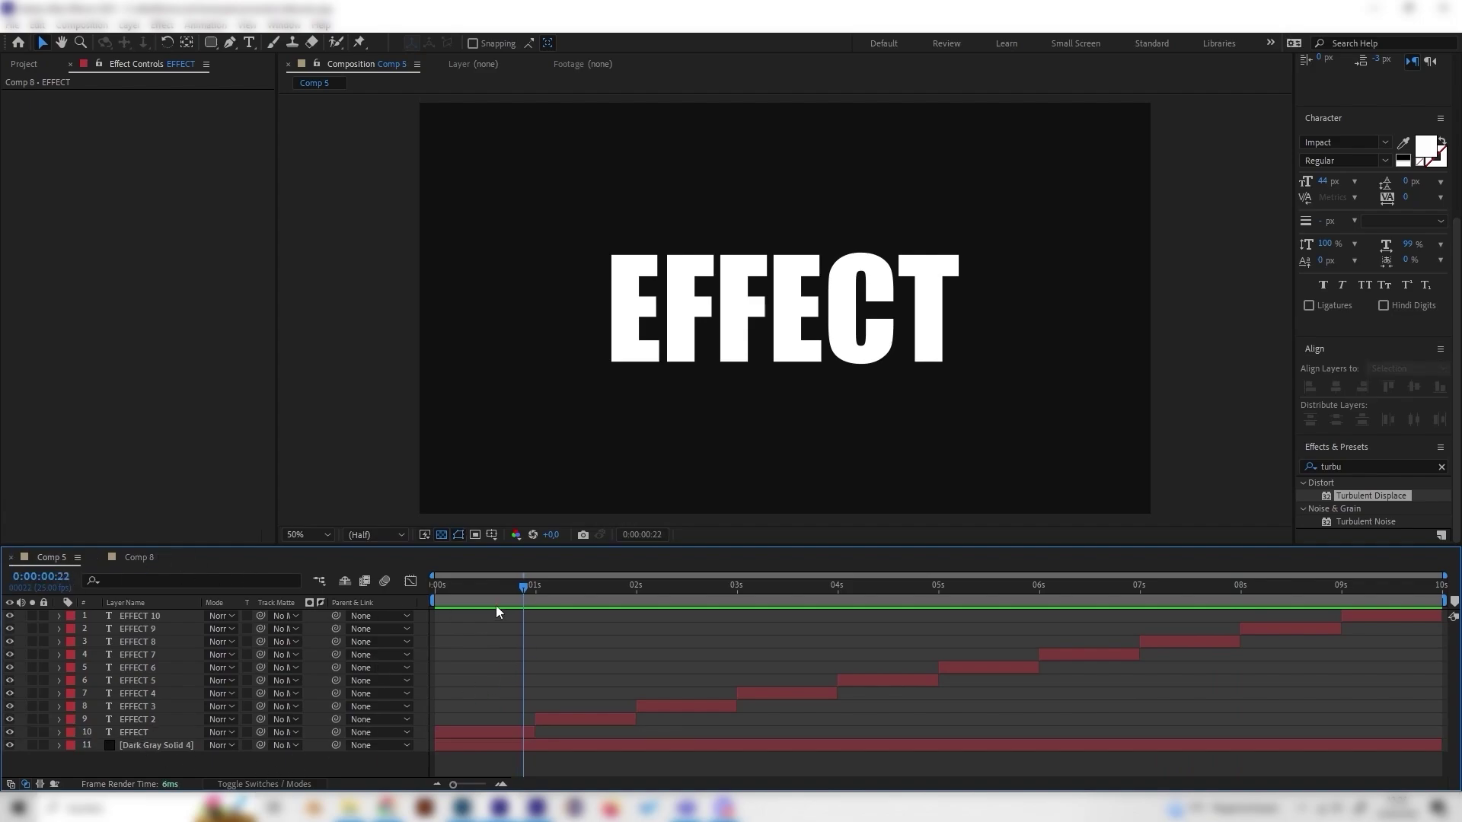
pyautogui.moveTo(468, 591)
pyautogui.mouseDown()
pyautogui.moveTo(441, 588)
pyautogui.moveTo(492, 597)
pyautogui.mouseUp()
# - Search the effects for "twist" and apply CC Twister to the EFFECT layer in Comp 8
pyautogui.click(156, 556)
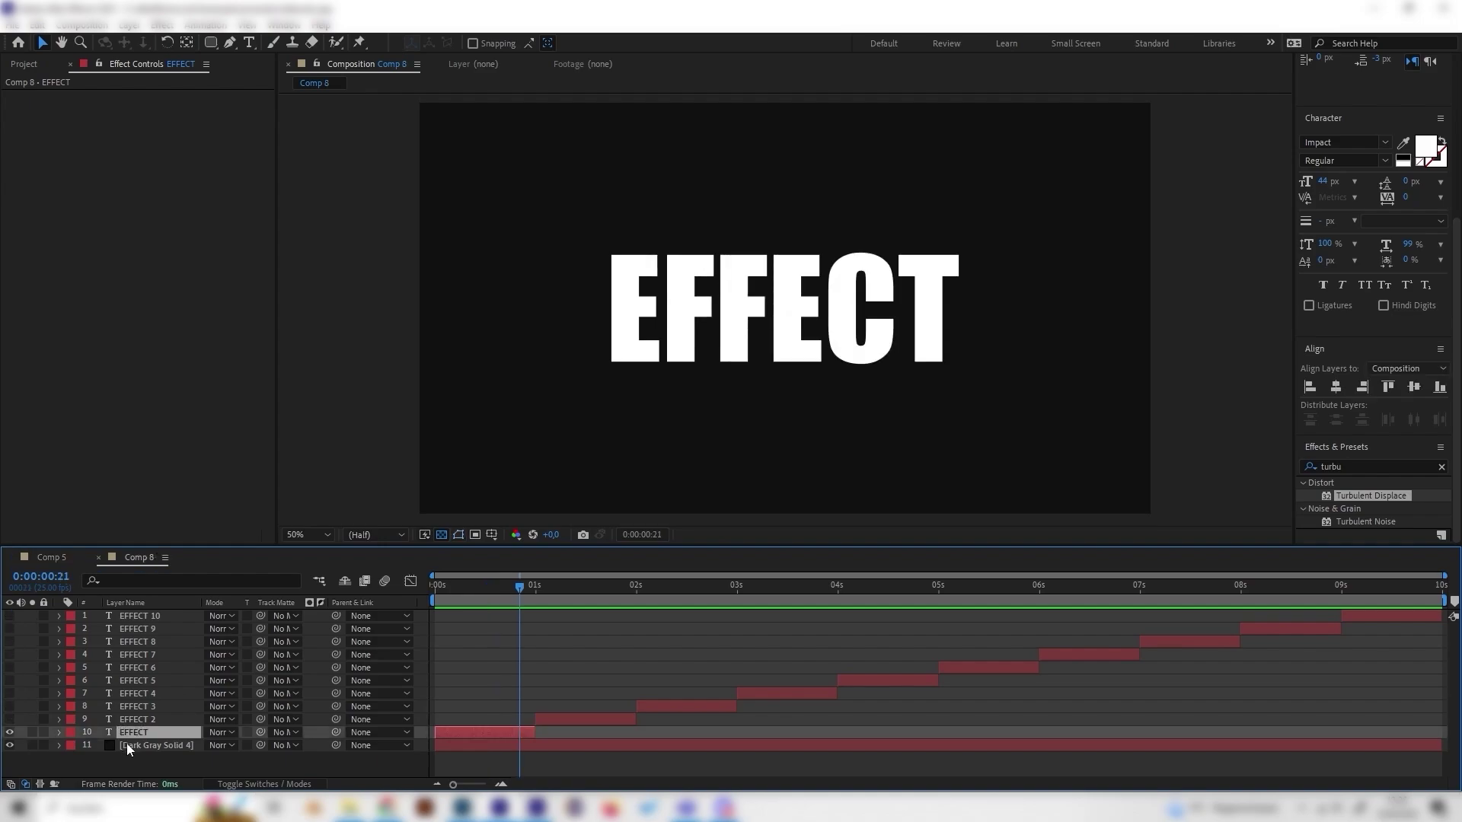
pyautogui.hotkey('ctrl', '5')
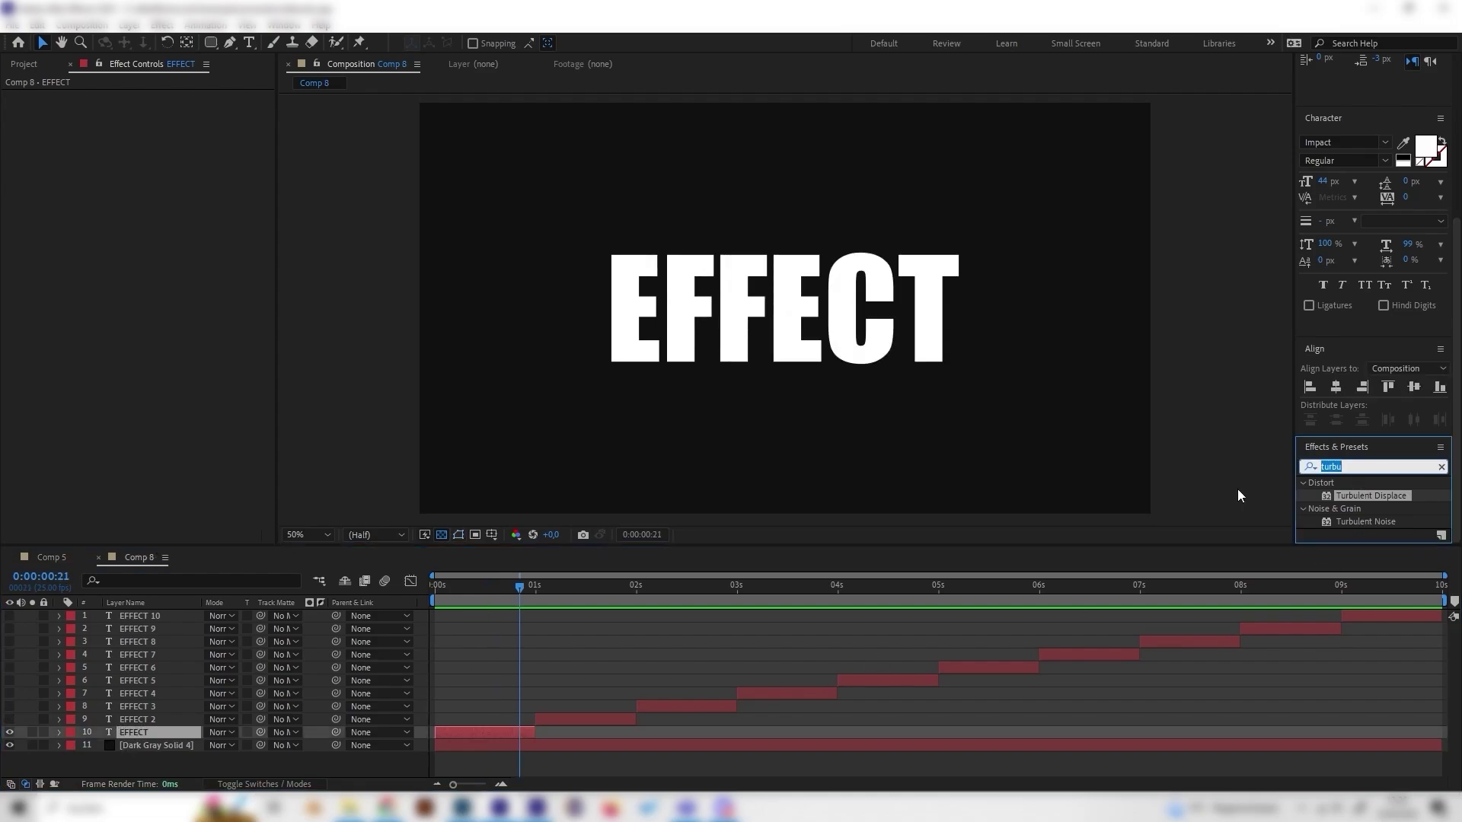
pyautogui.write('twist')
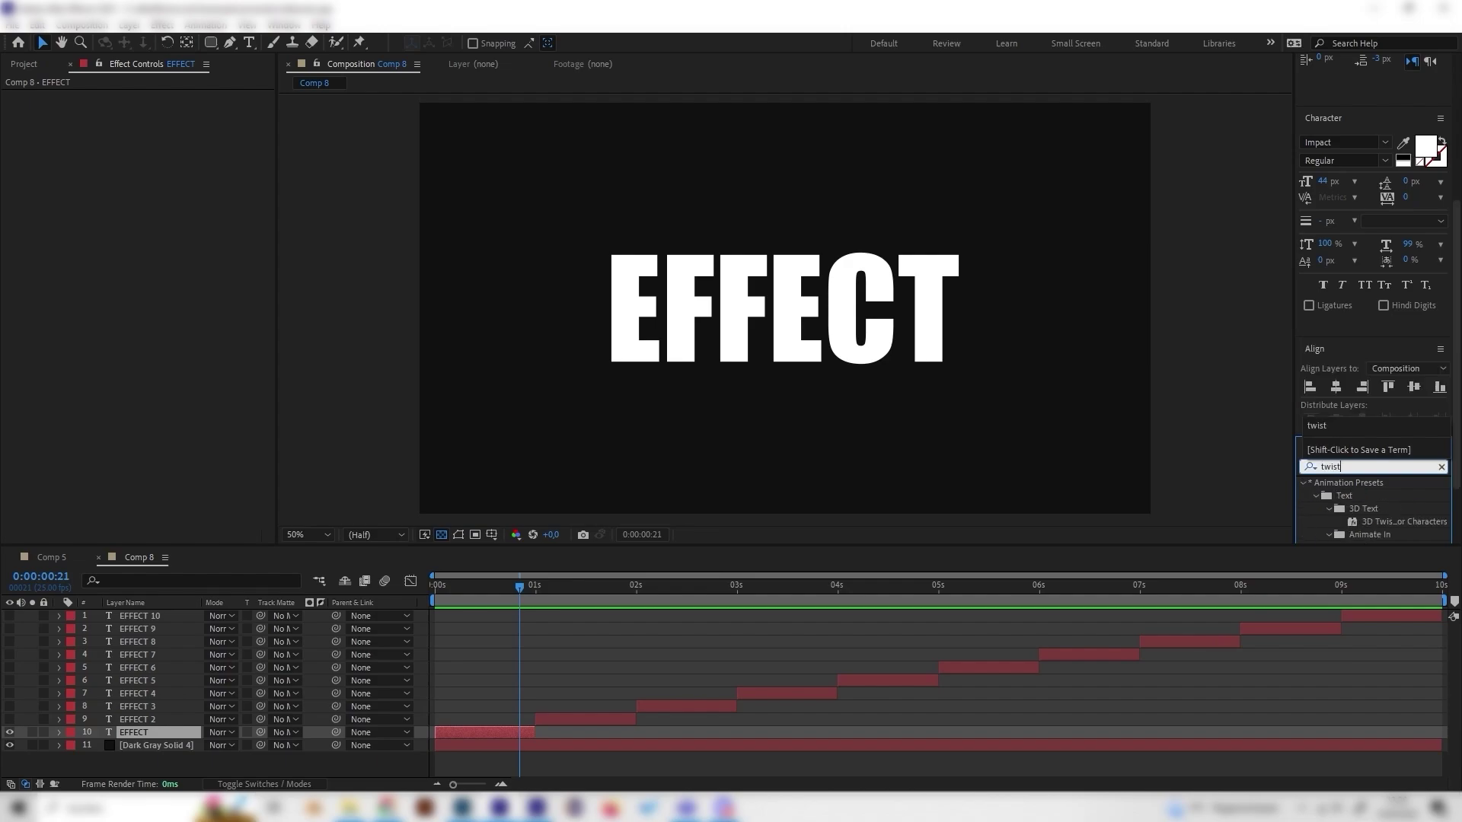
pyautogui.scroll(-2, 1363, 478)
pyautogui.click(1355, 522)
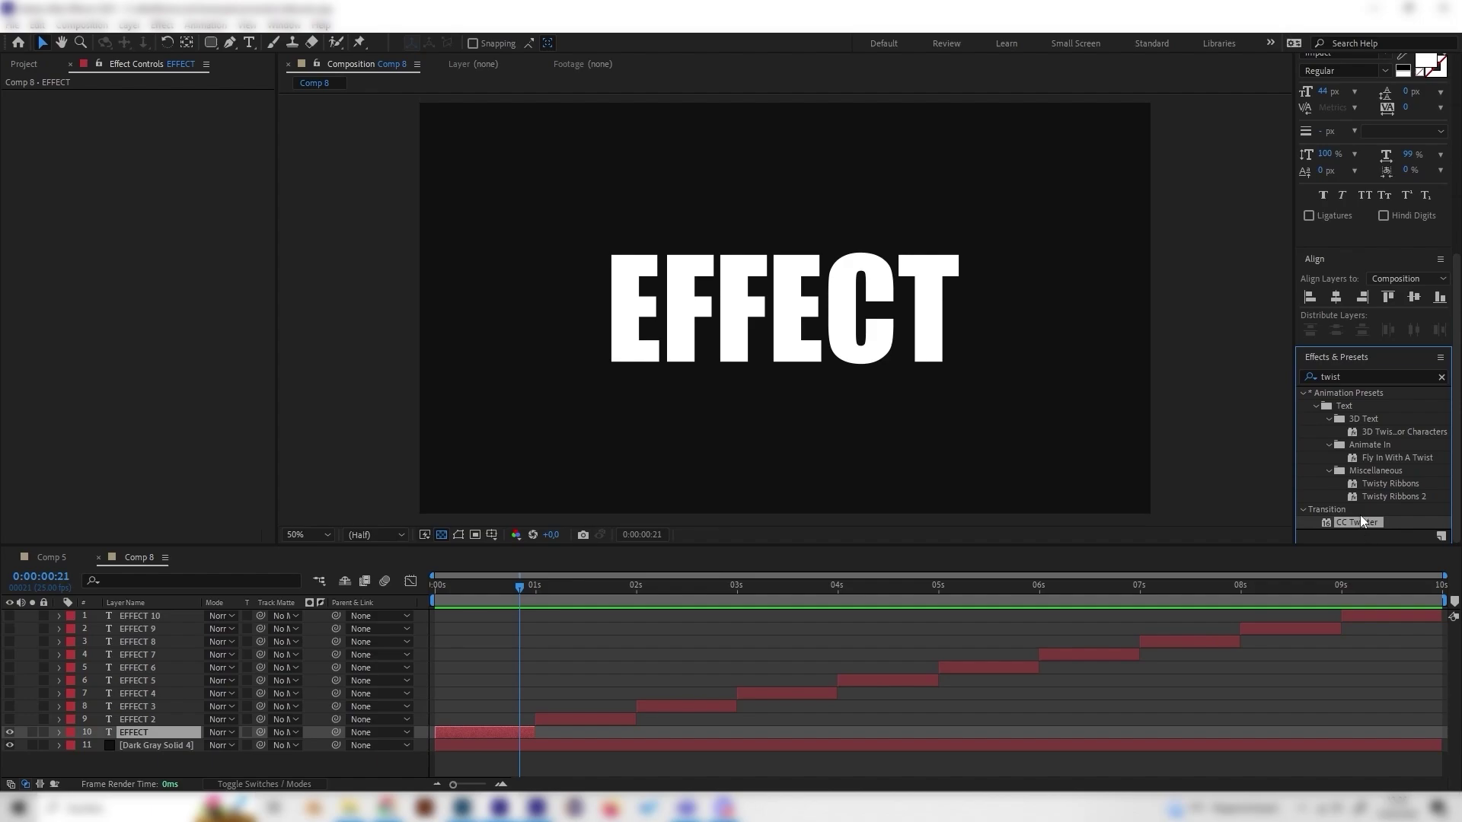
pyautogui.doubleClick(1356, 522)
# - Return to the start of the timeline and set CC Twister's Backside to None
pyautogui.moveTo(550, 597); pyautogui.dragTo(432, 591)
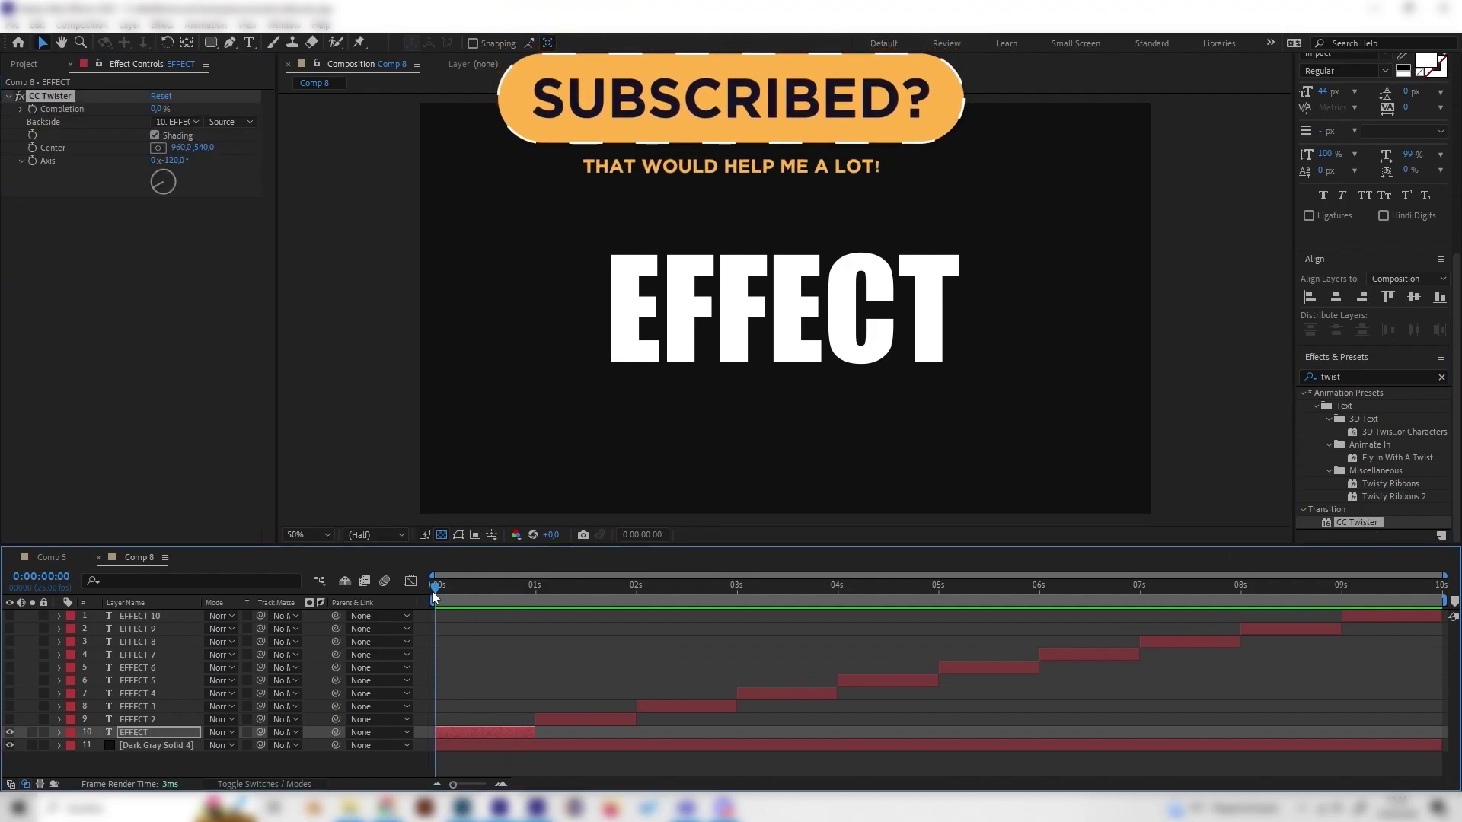
pyautogui.click(173, 122)
pyautogui.click(180, 140)
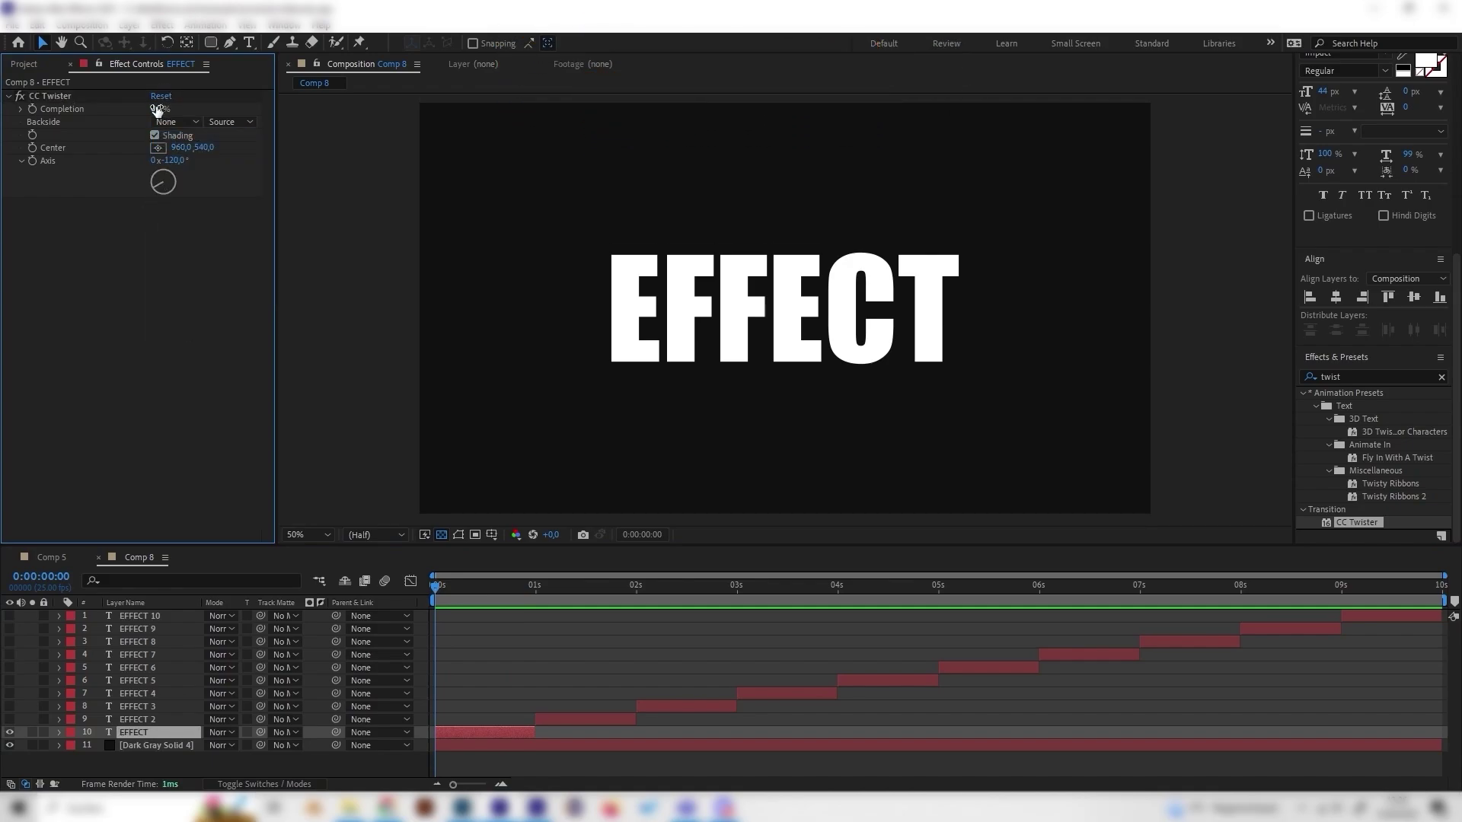
# - Keyframe CC Twister's Completion from 66% at the start to 0% at 0:00:00:24 and preview the twist
pyautogui.moveTo(157, 109); pyautogui.dragTo(204, 103)
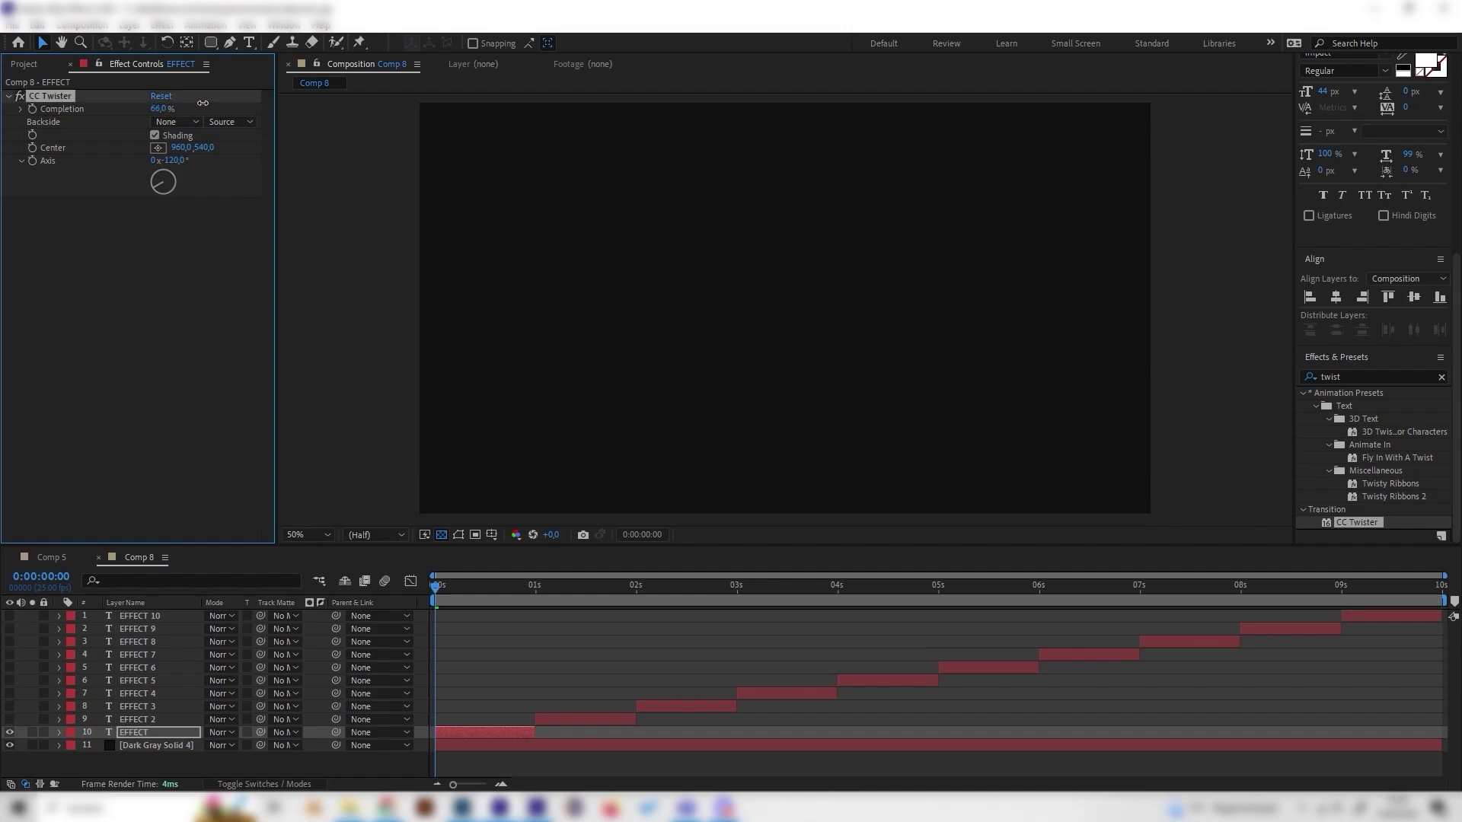
pyautogui.click(33, 109)
pyautogui.moveTo(521, 582); pyautogui.dragTo(532, 582)
pyautogui.moveTo(162, 114); pyautogui.dragTo(107, 117)
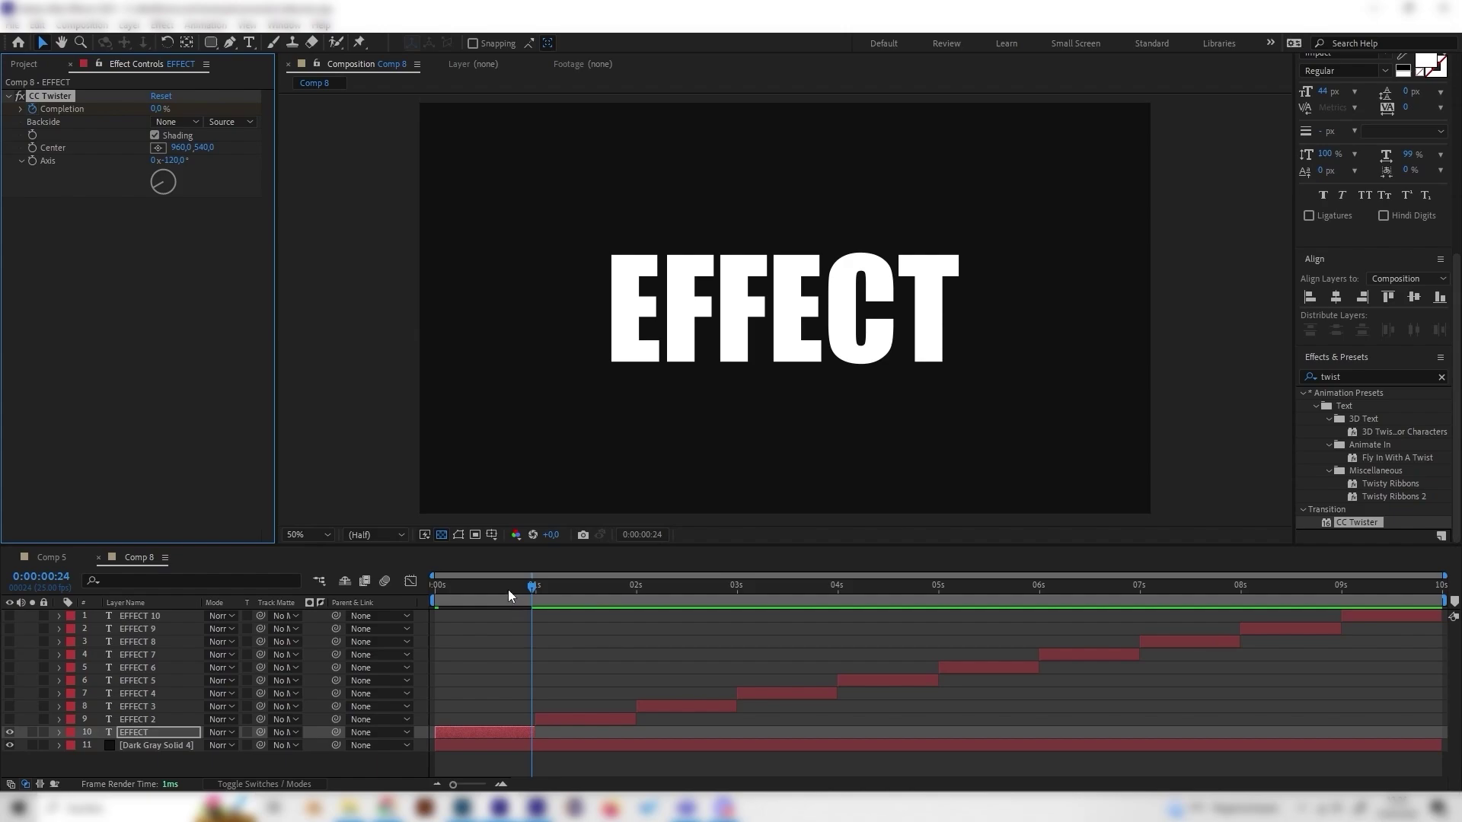
pyautogui.moveTo(509, 589); pyautogui.dragTo(423, 600)
pyautogui.press('space')
pyautogui.click(467, 591)
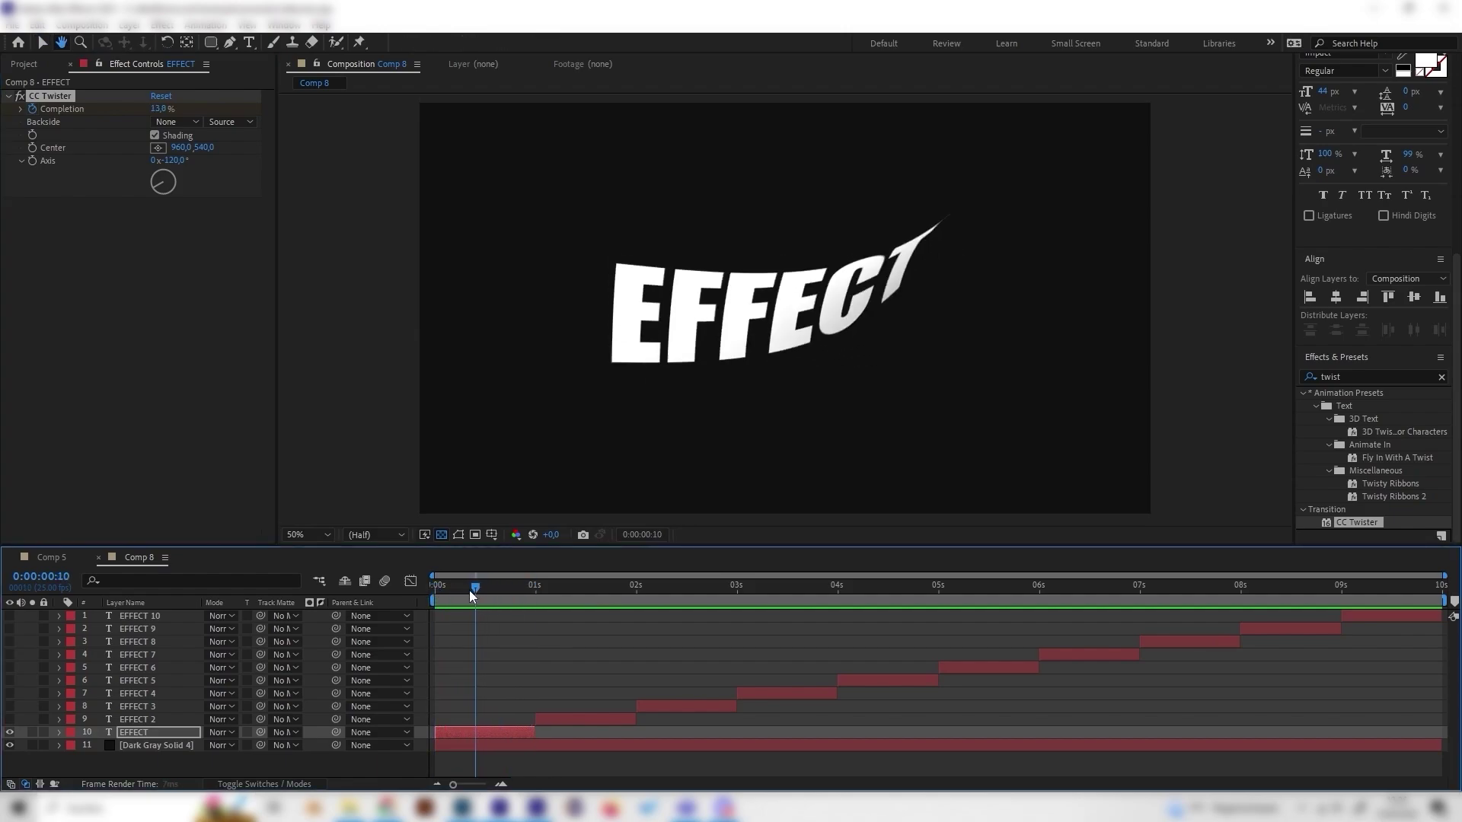
pyautogui.moveTo(468, 591); pyautogui.dragTo(613, 612)
# - Check the sphere example in Comp 5, then in Comp 8 hide the EFFECT layer and show and select EFFECT 2
pyautogui.click(68, 560)
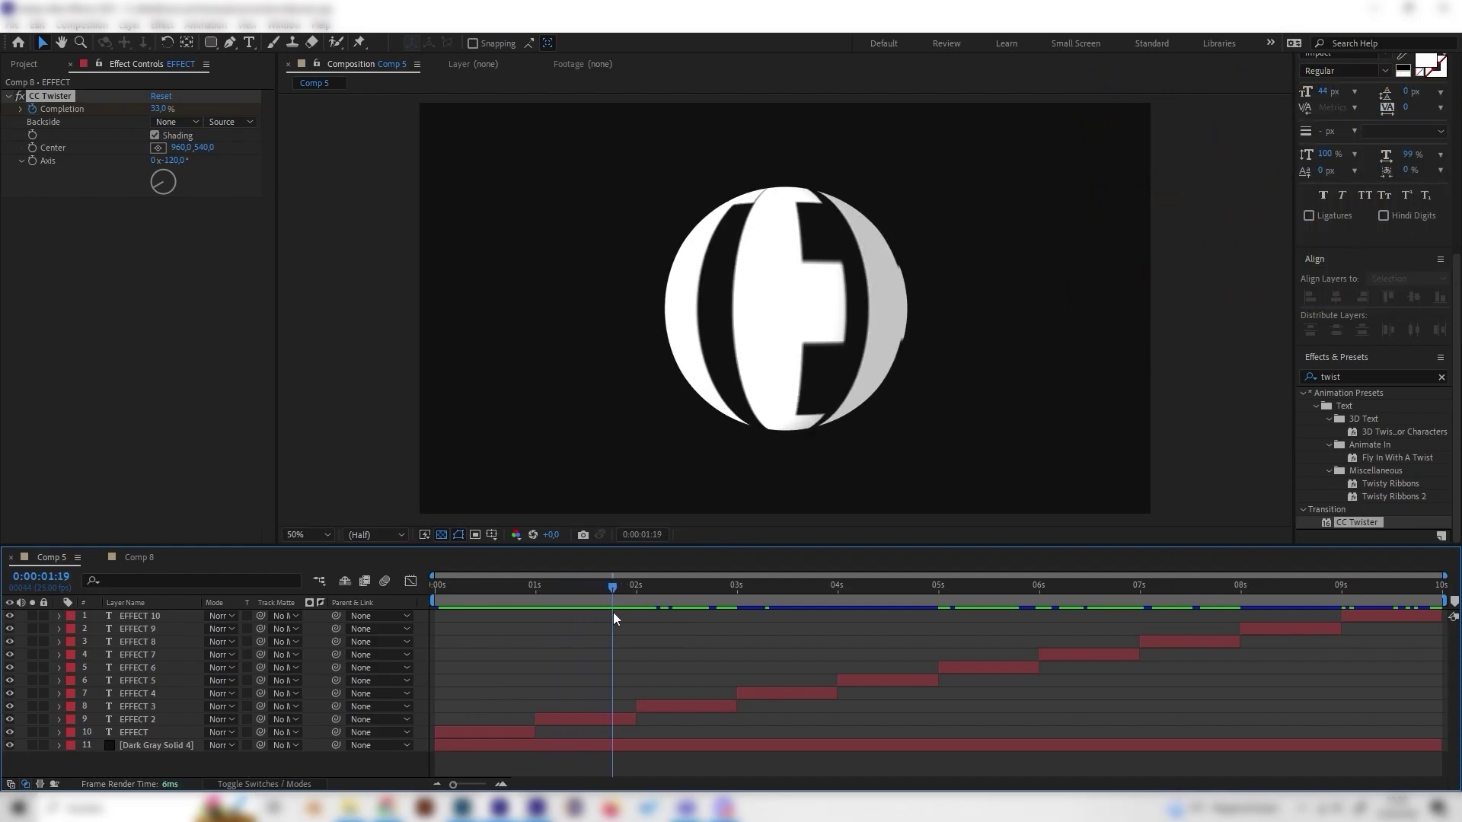
pyautogui.click(160, 556)
pyautogui.click(10, 732)
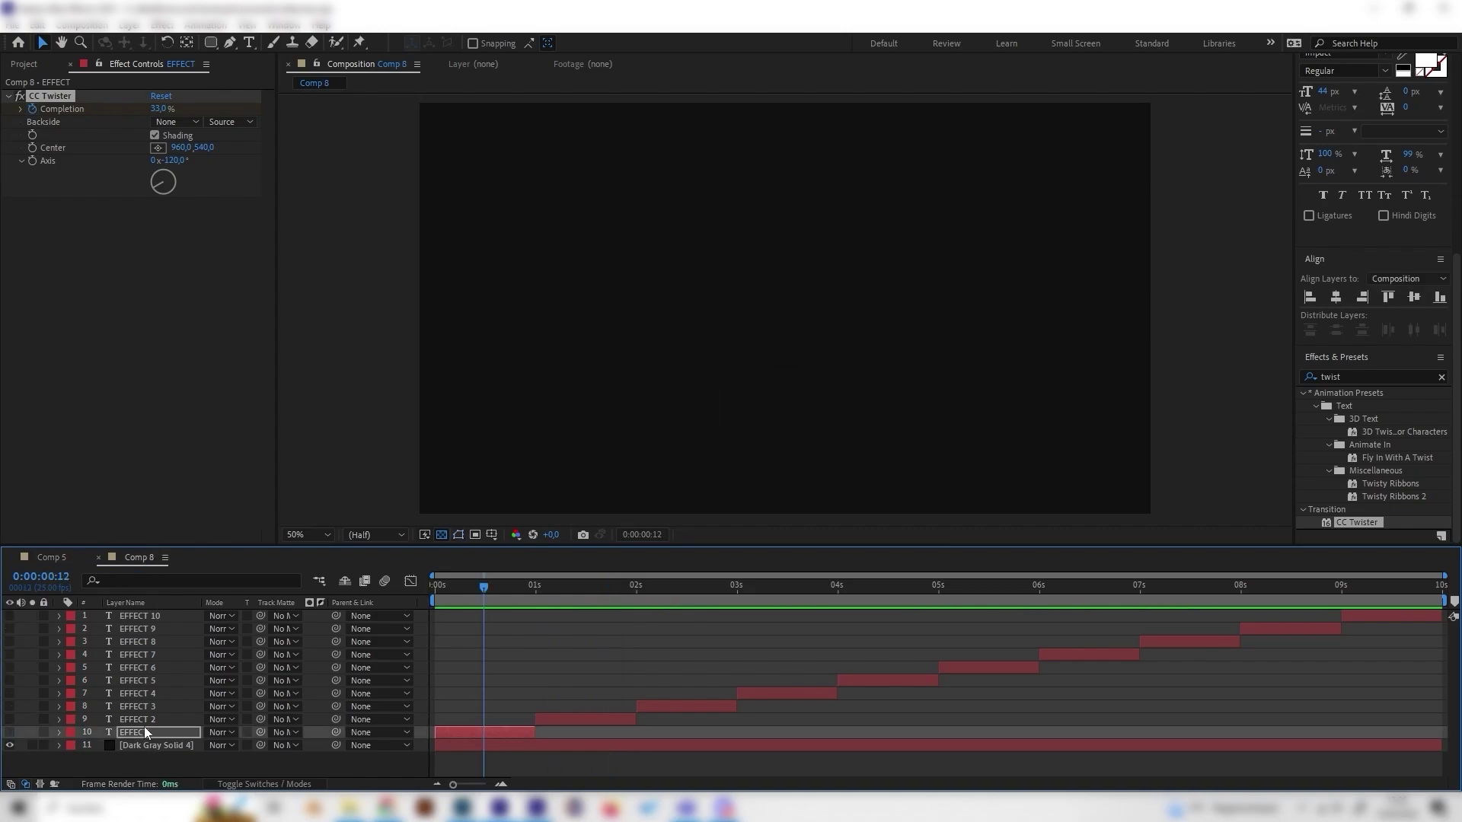
pyautogui.click(141, 719)
pyautogui.click(9, 719)
# - Search the effects for "sphere" and apply CC Sphere to the EFFECT 2 layer
pyautogui.doubleClick(1355, 377)
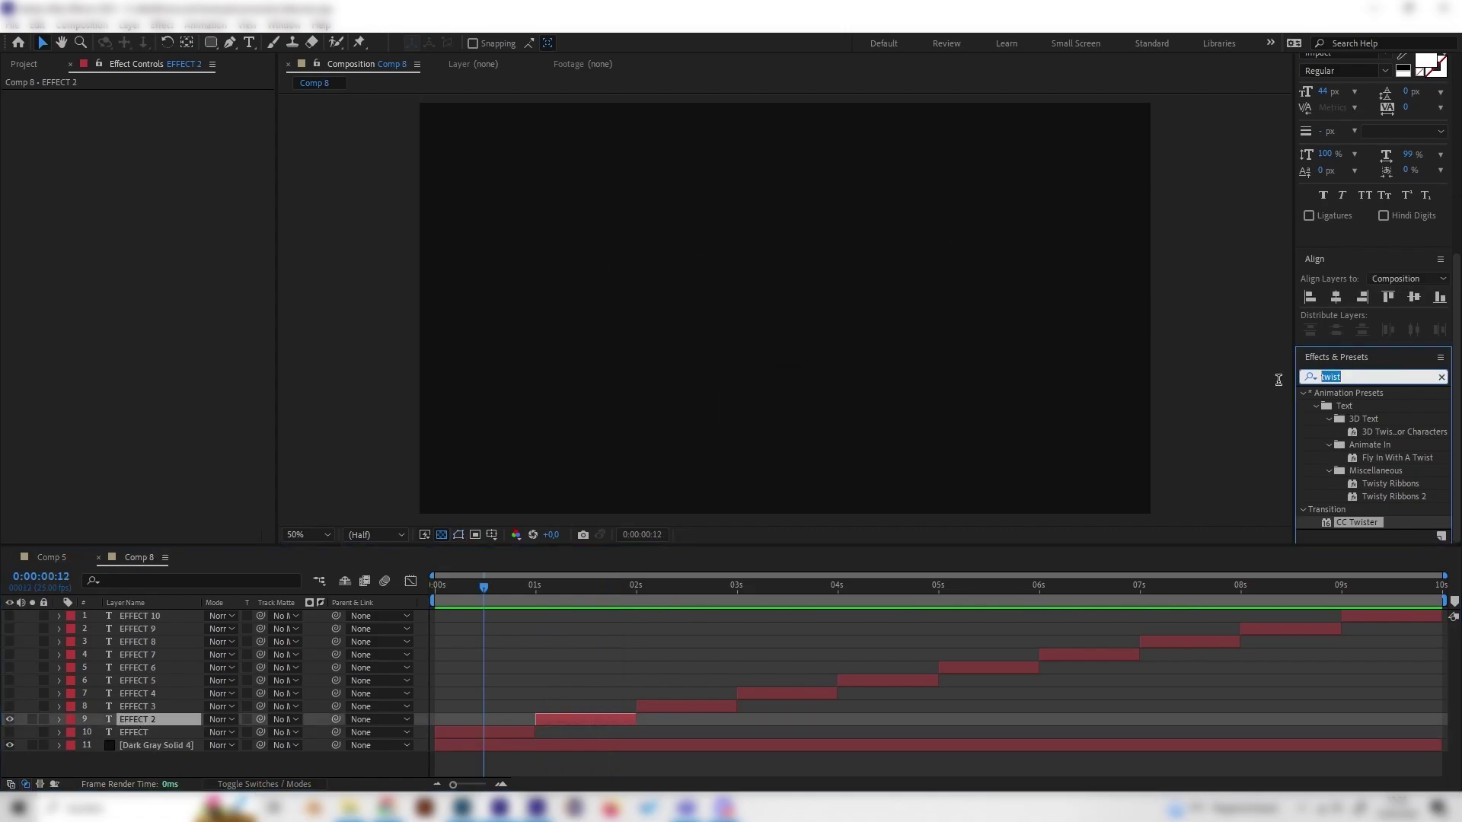
pyautogui.write('sphere')
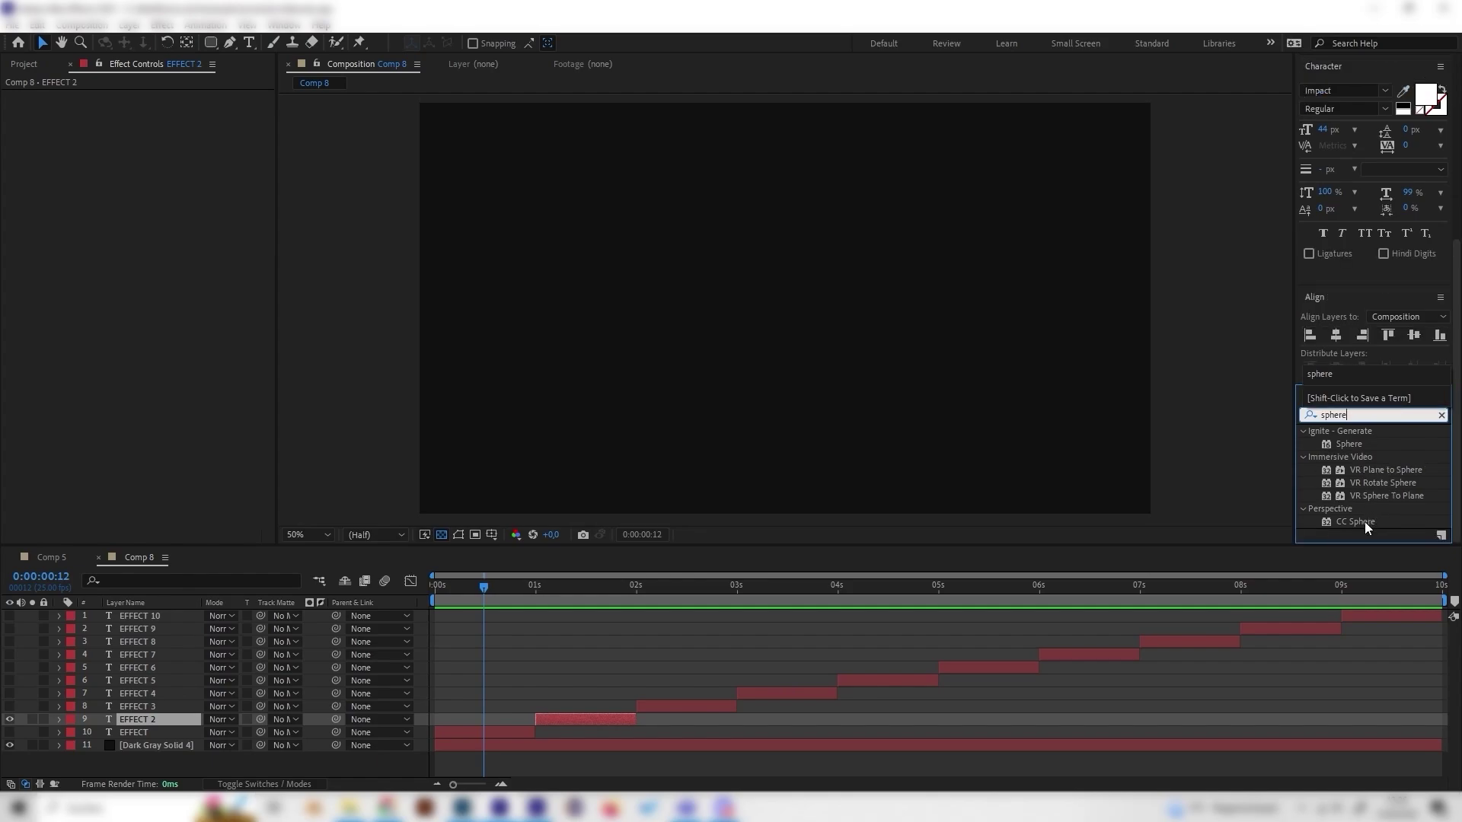
pyautogui.doubleClick(1355, 522)
# - Go to 0:00:01:08 within the EFFECT 2 layer and set CC Sphere's Radius to 281
pyautogui.click(599, 592)
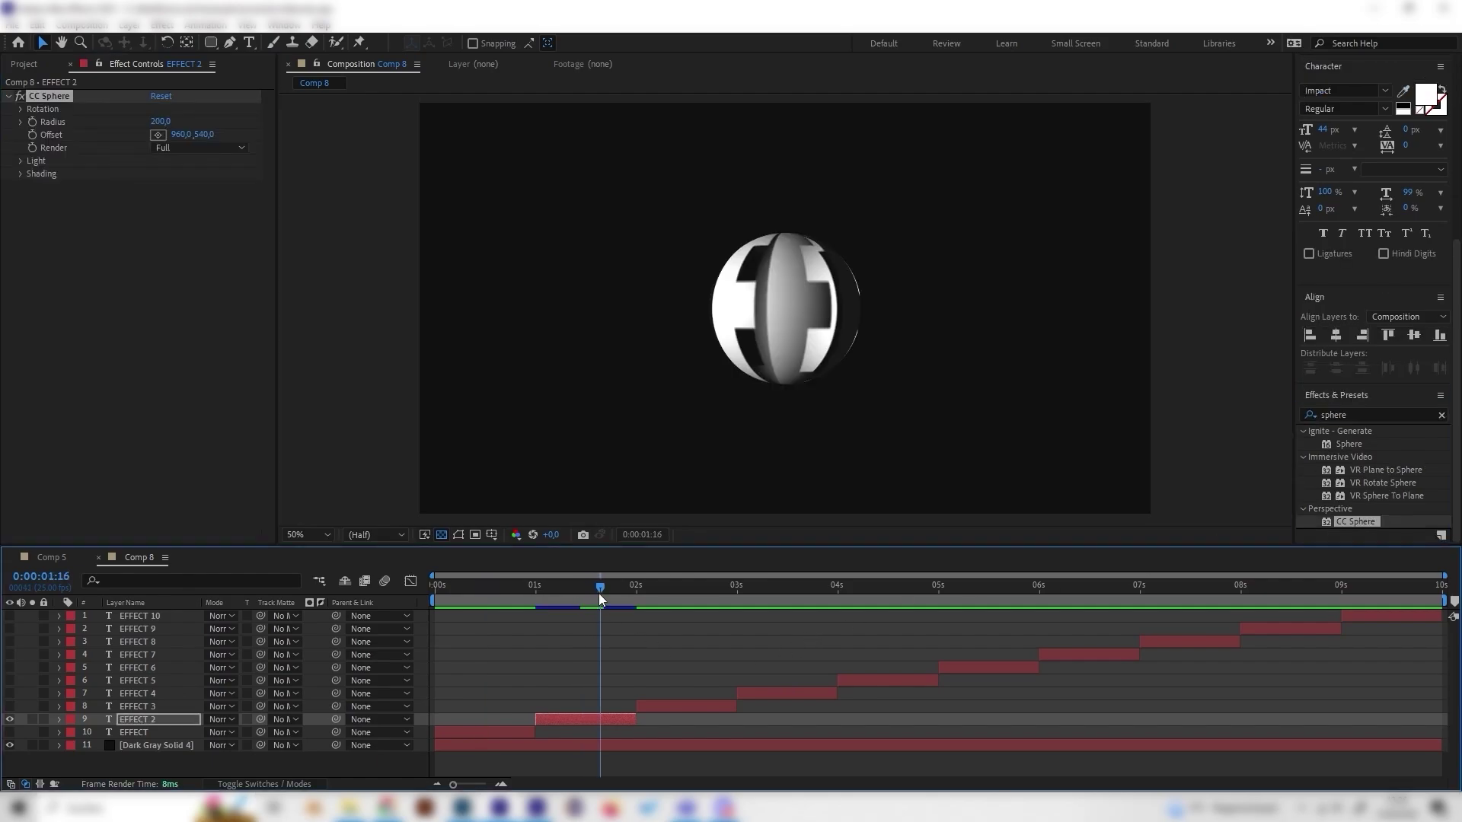
pyautogui.moveTo(598, 592); pyautogui.dragTo(568, 592)
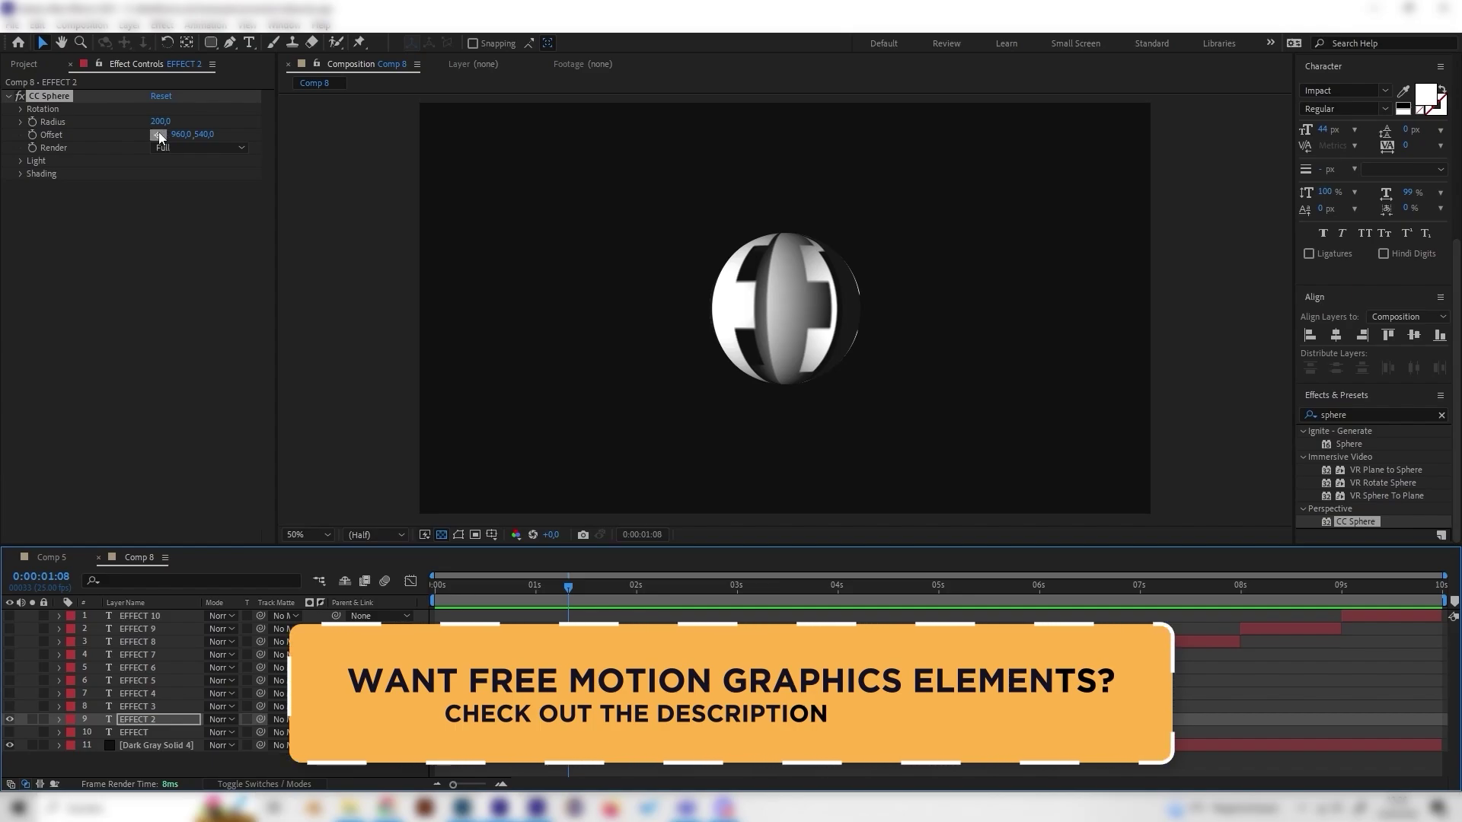
pyautogui.moveTo(154, 126); pyautogui.dragTo(206, 113)
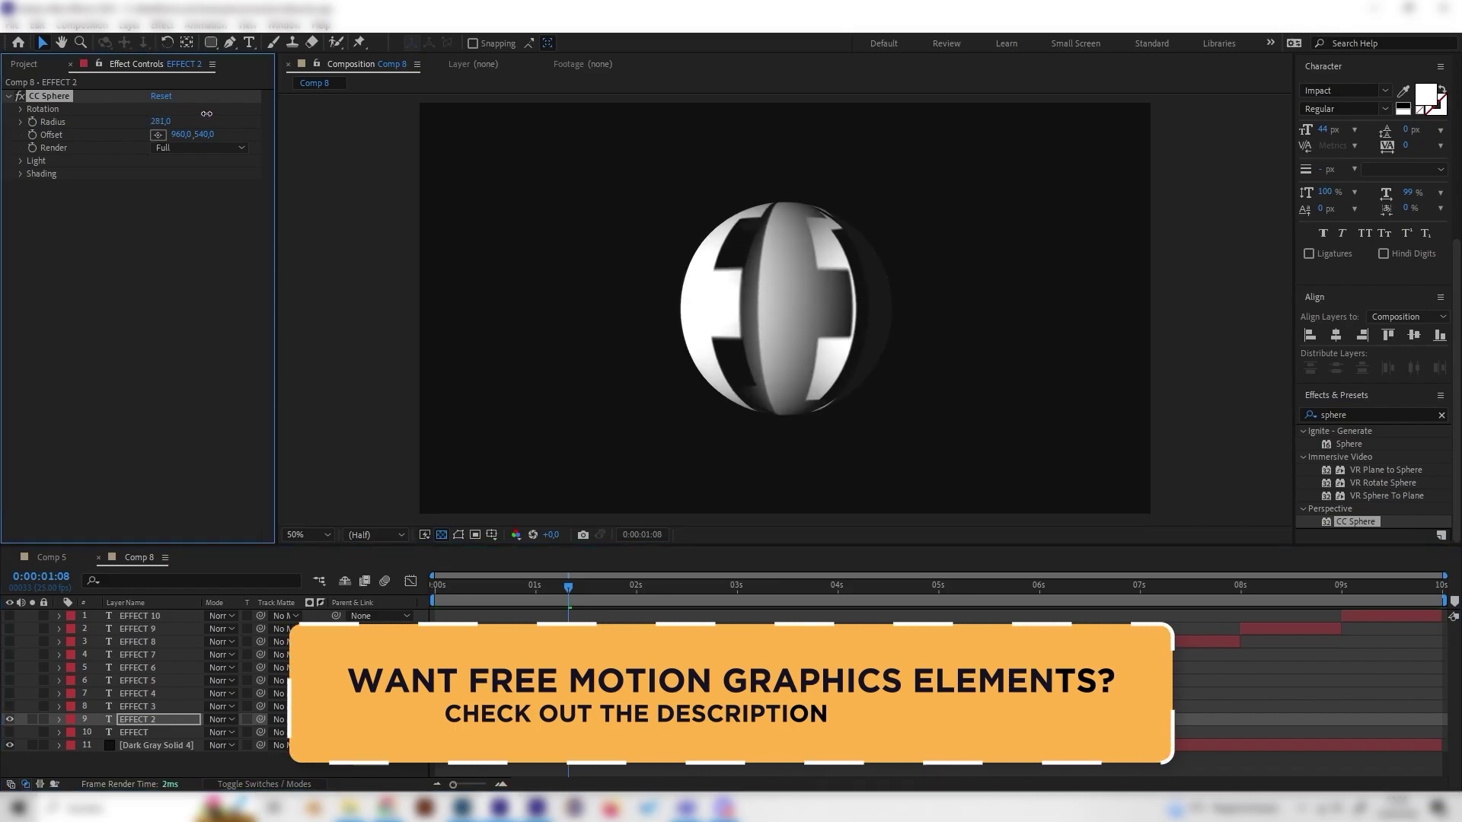
# - Set the Ambient value in CC Sphere's Shading to 50
pyautogui.click(19, 174)
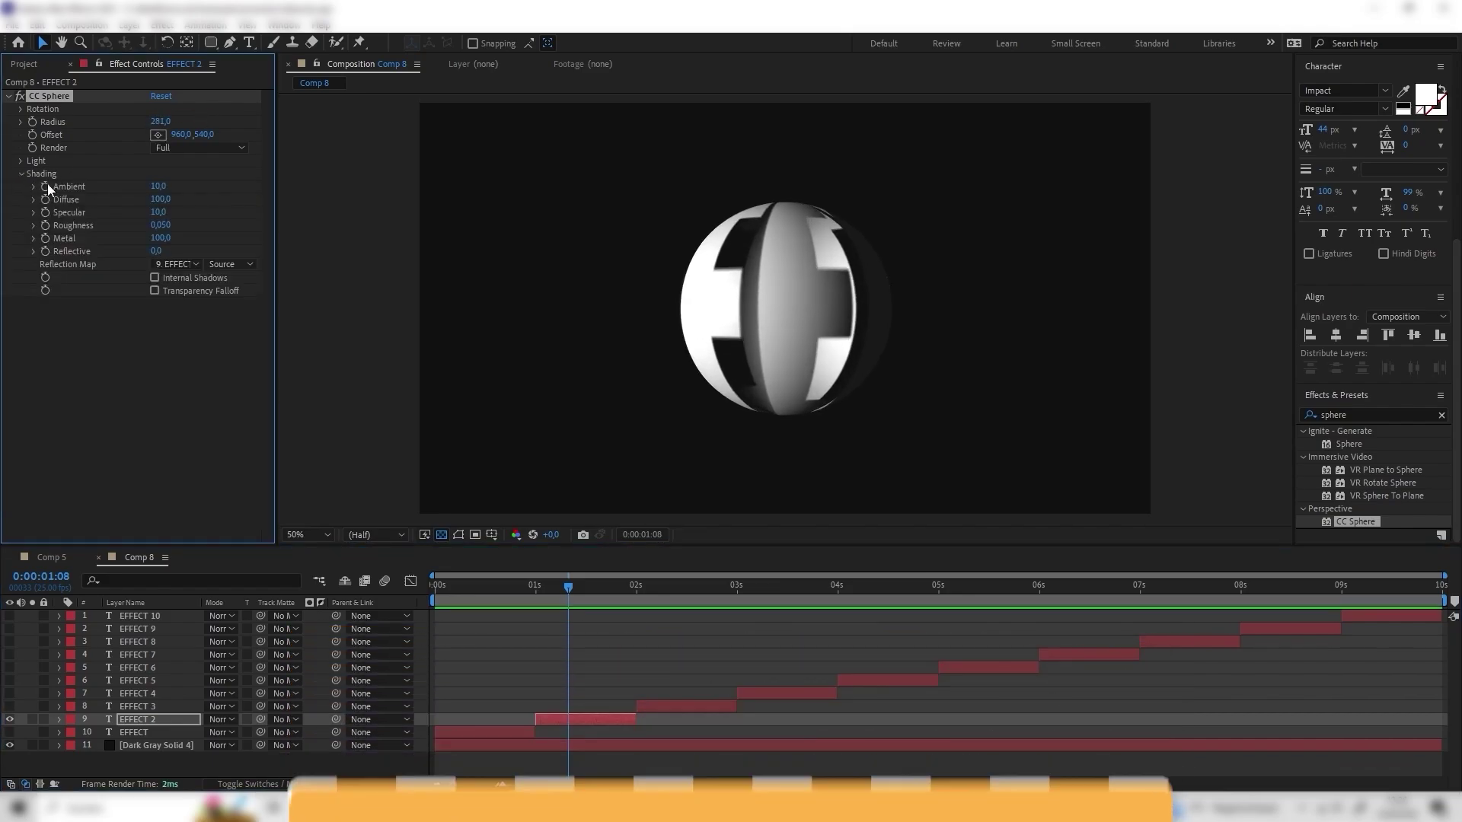
pyautogui.click(156, 186)
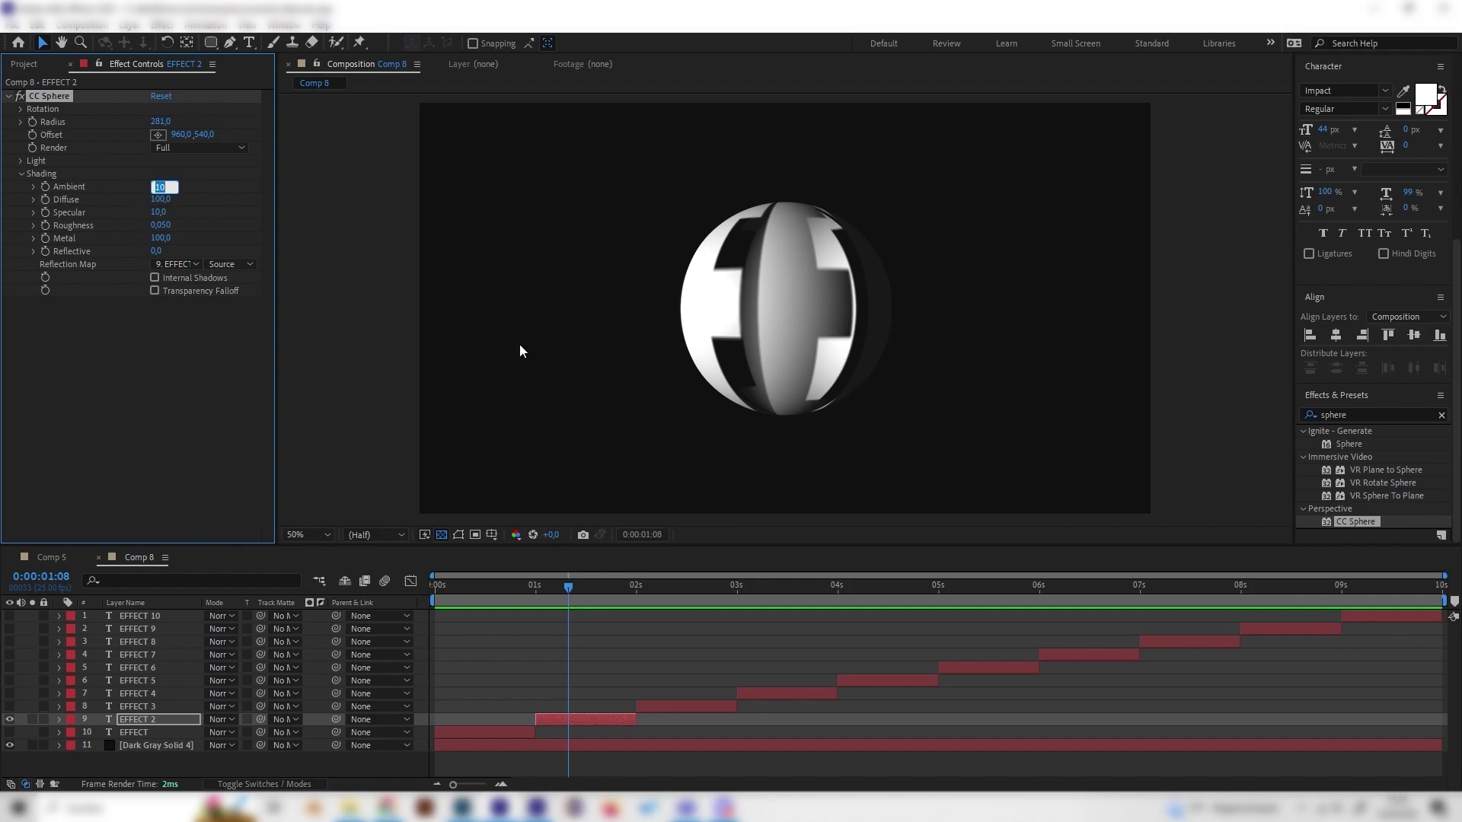
pyautogui.write('50')
pyautogui.press('Return')
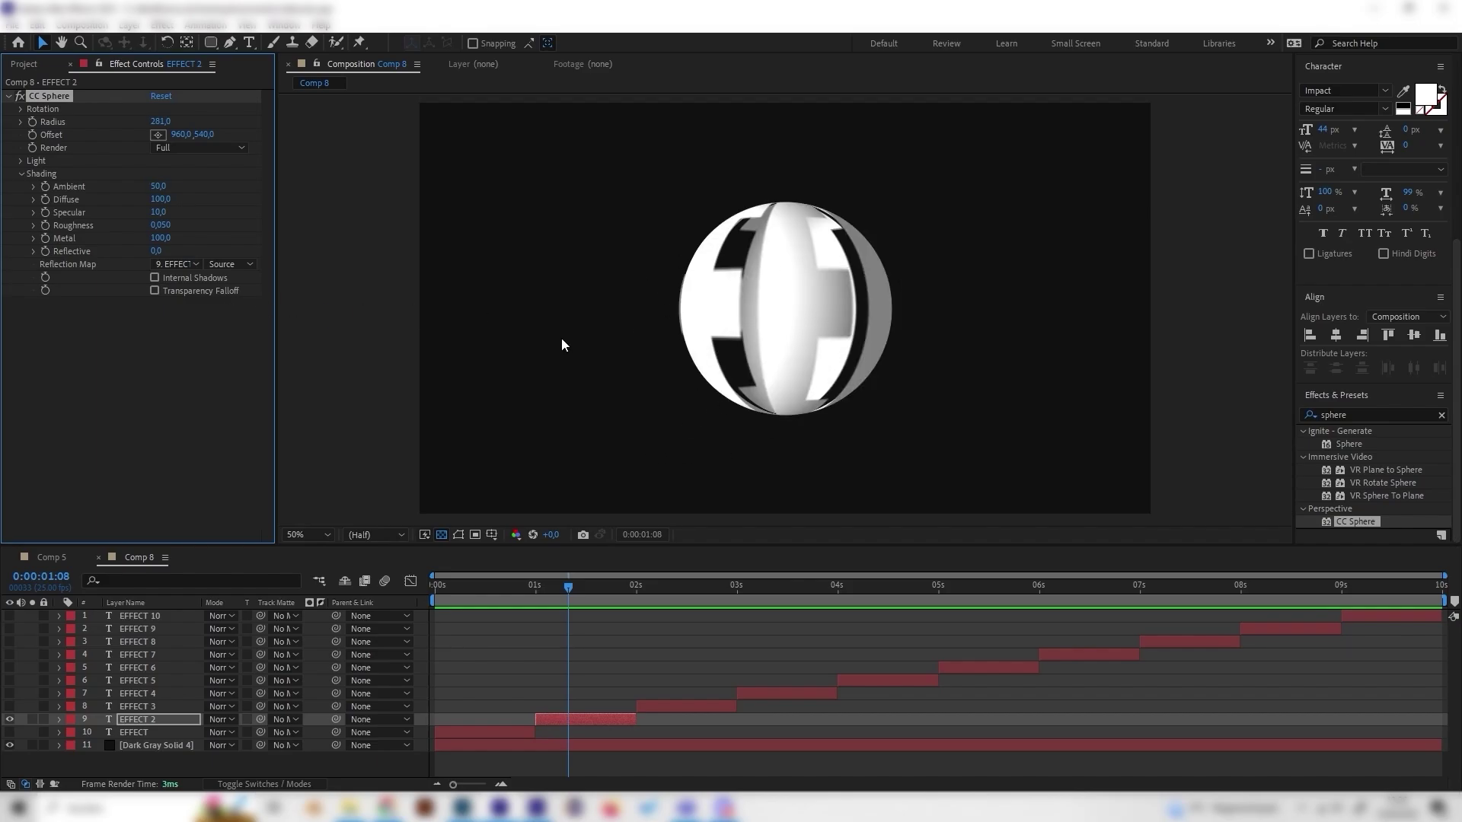
# - Set CC Sphere's Render option to Outside and check the sphere around 0:00:01:11
pyautogui.click(176, 146)
pyautogui.click(191, 180)
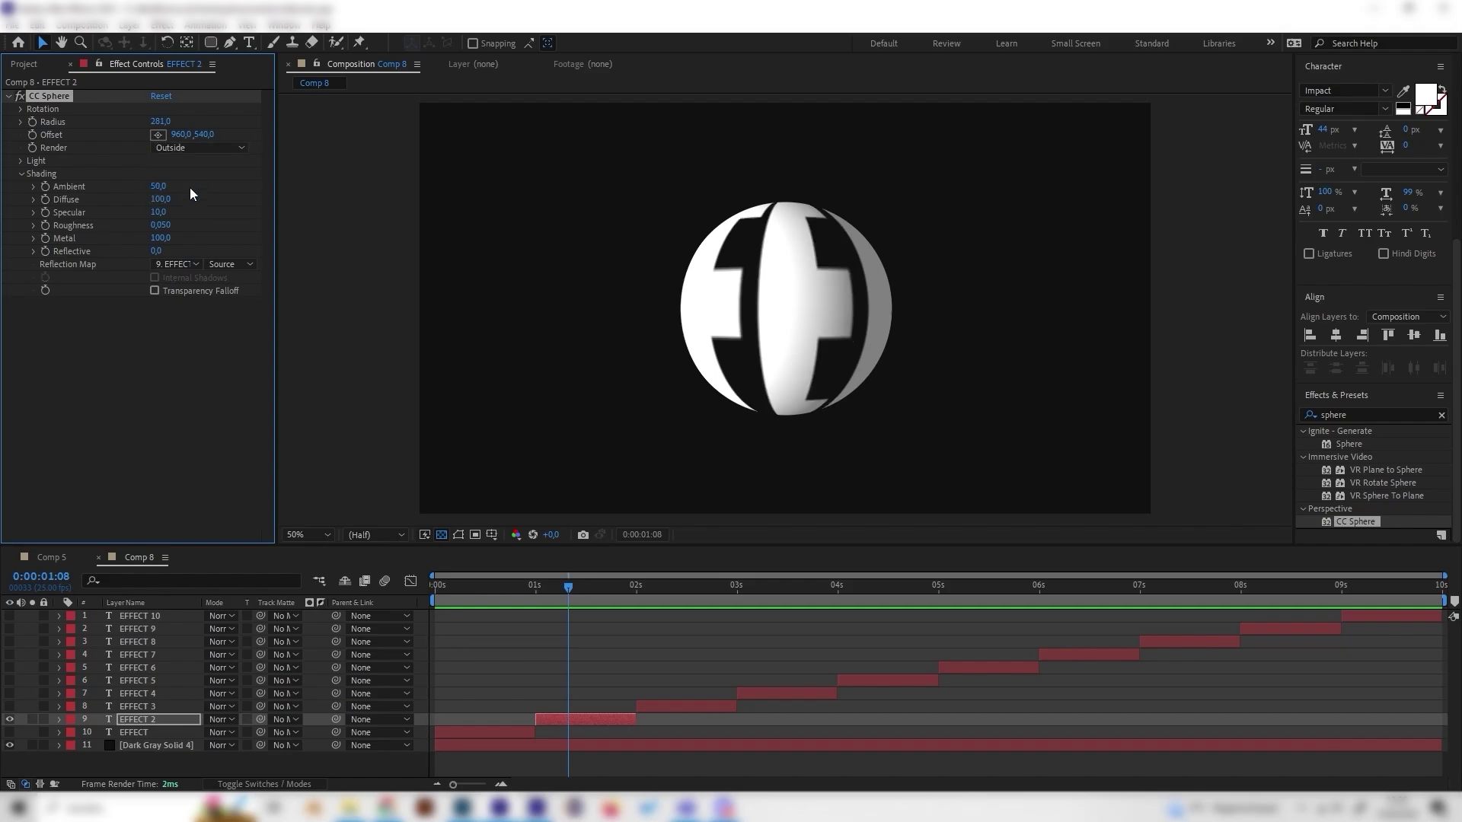
pyautogui.moveTo(580, 586)
pyautogui.mouseDown()
pyautogui.moveTo(542, 588)
pyautogui.moveTo(580, 591)
pyautogui.mouseUp()
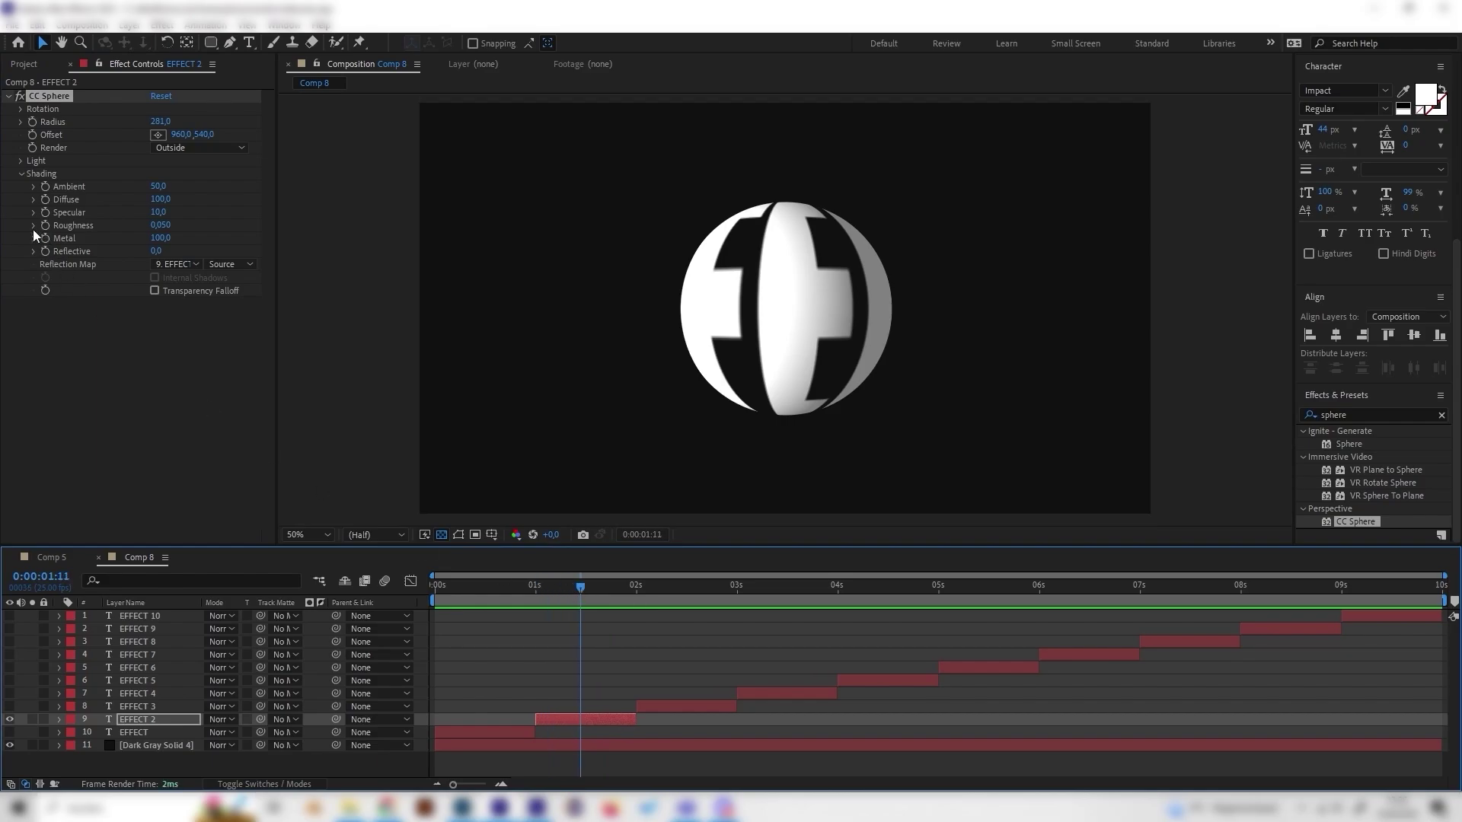
# - Keyframe CC Sphere's Rotation Y from 1x+134° at 0:00:01:00 to a further-turned angle at 0:00:02:00, and preview the spin
pyautogui.click(20, 109)
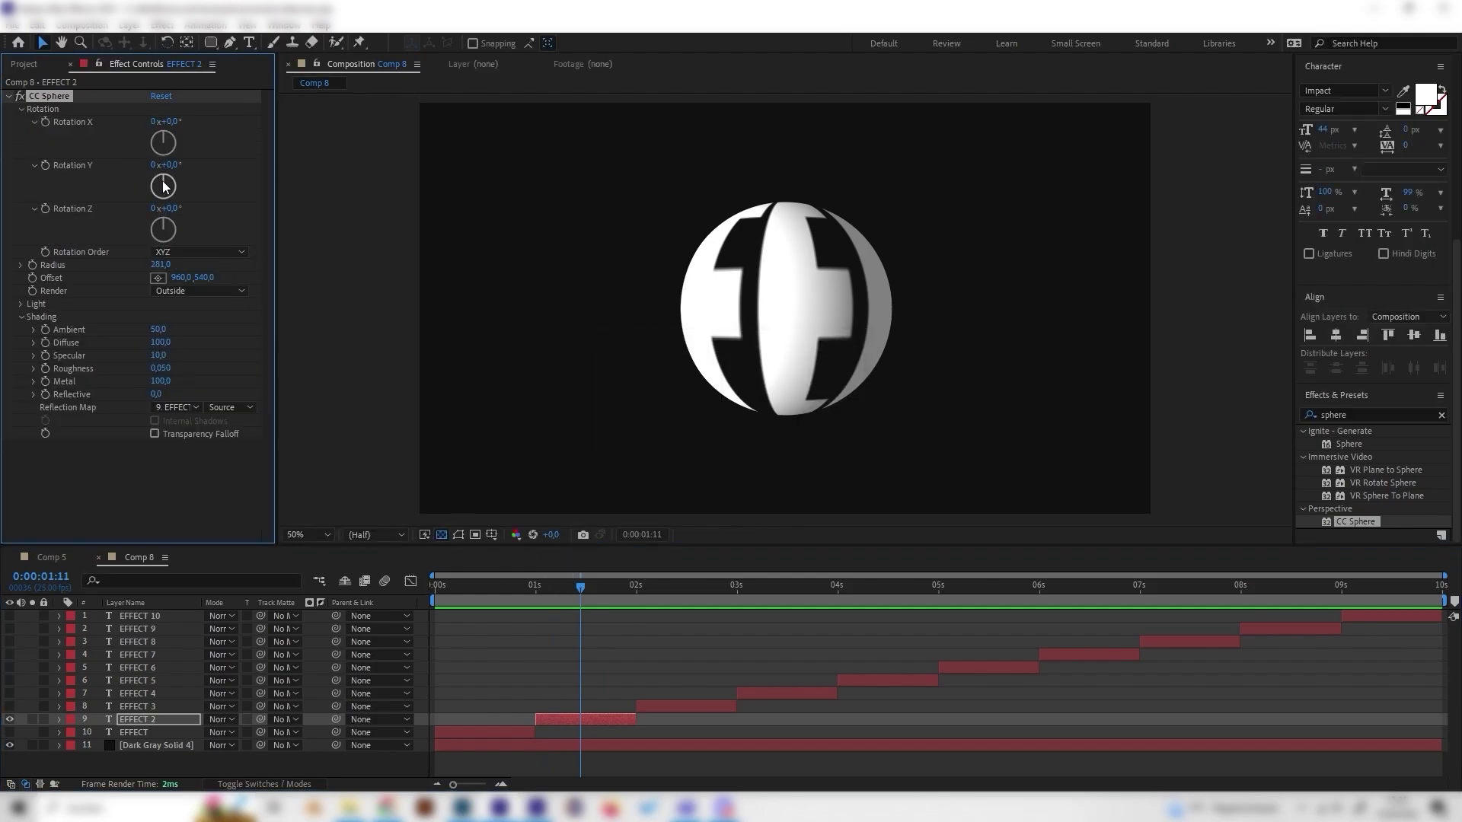
pyautogui.moveTo(163, 186)
pyautogui.mouseDown()
pyautogui.moveTo(167, 216)
pyautogui.moveTo(151, 194)
pyautogui.moveTo(177, 197)
pyautogui.mouseUp()
pyautogui.moveTo(545, 583); pyautogui.dragTo(534, 582)
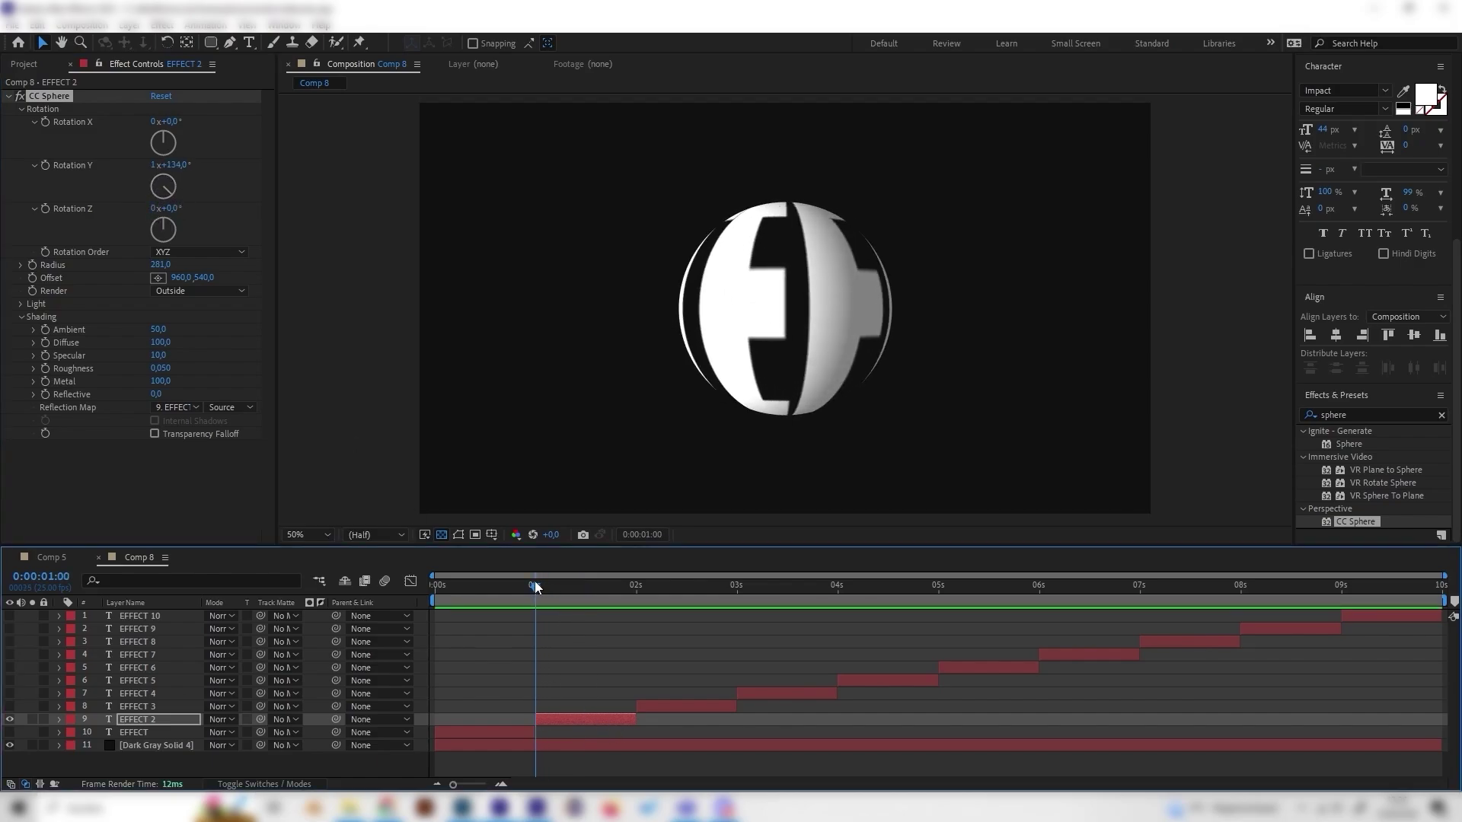
pyautogui.click(45, 165)
pyautogui.moveTo(629, 586); pyautogui.dragTo(637, 593)
pyautogui.moveTo(172, 195)
pyautogui.mouseDown()
pyautogui.moveTo(155, 197)
pyautogui.moveTo(174, 176)
pyautogui.mouseUp()
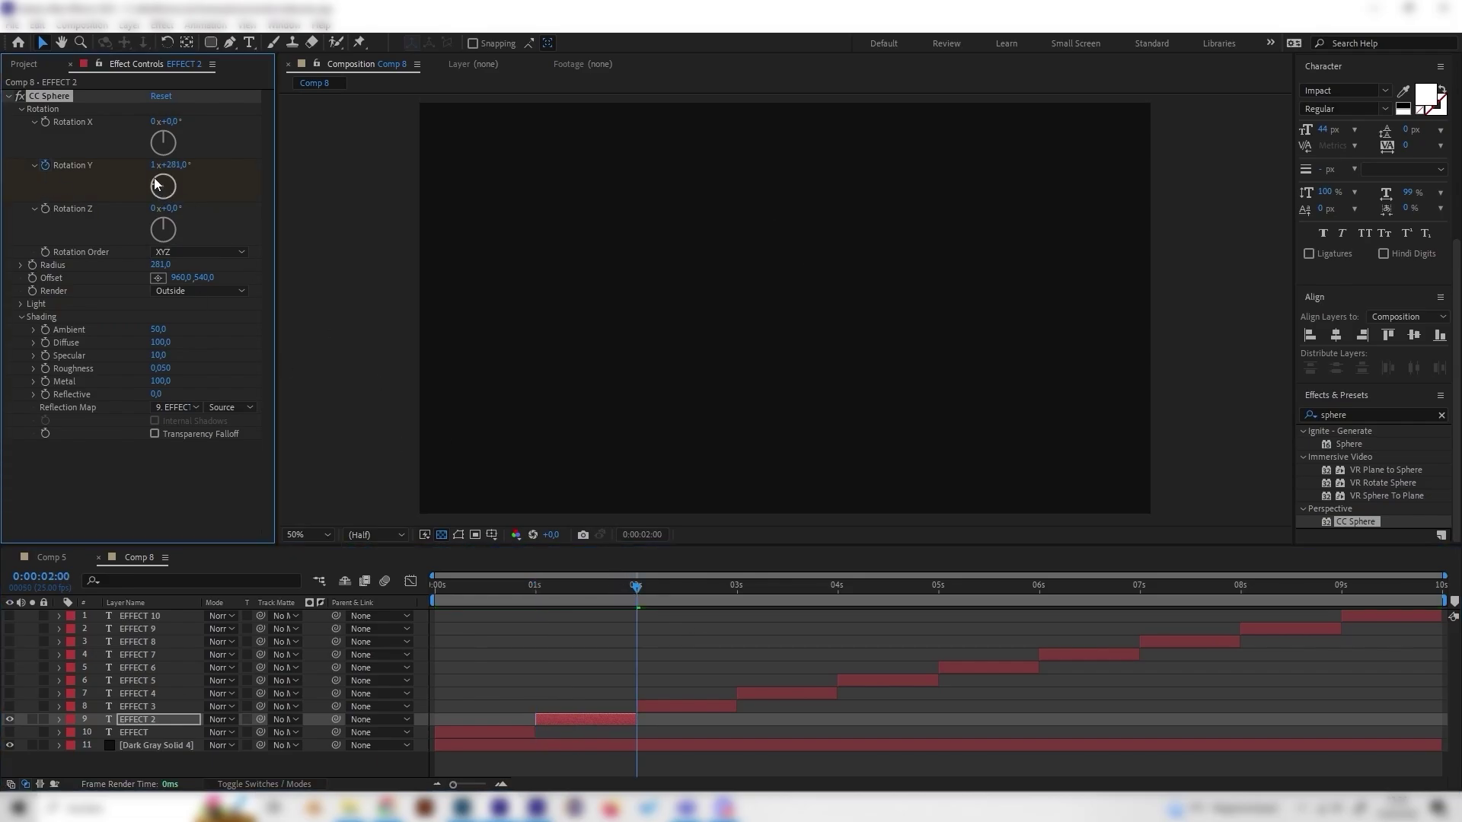
pyautogui.click(541, 597)
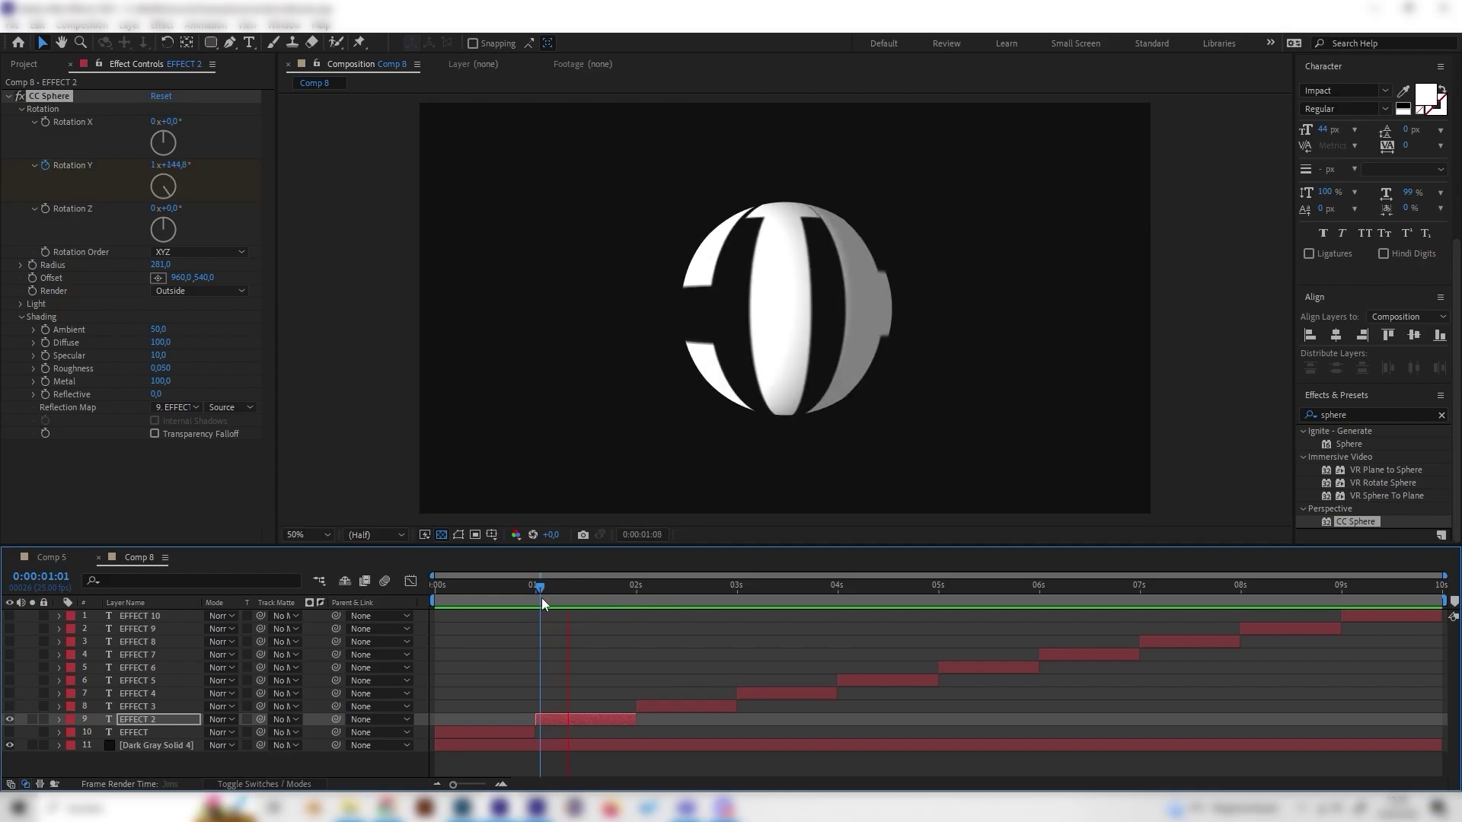
pyautogui.moveTo(541, 596); pyautogui.dragTo(605, 597)
# - Examine the EFFECT 3 animation in Comp 5 between two and three seconds
pyautogui.click(56, 562)
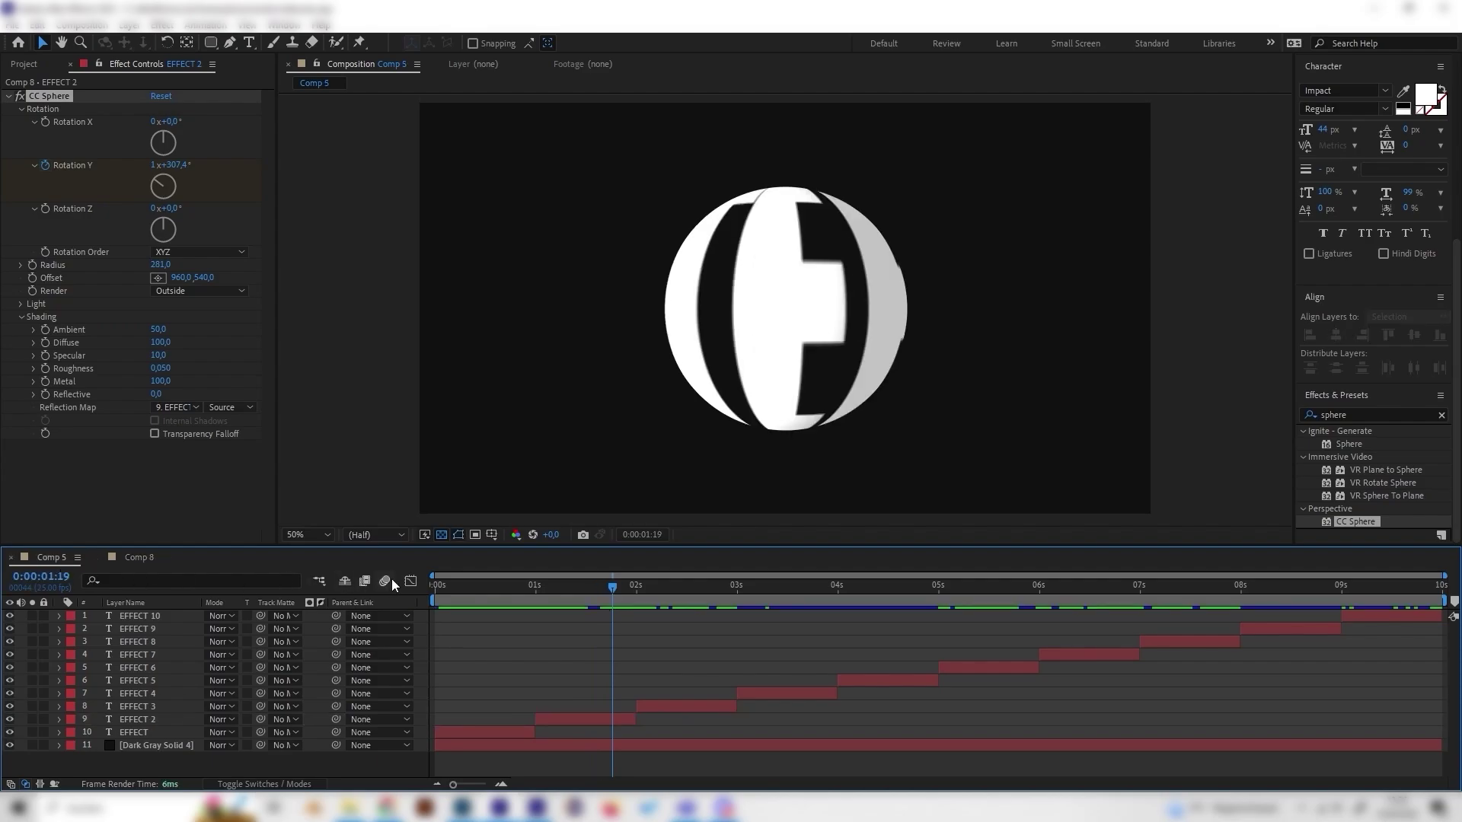
pyautogui.click(675, 589)
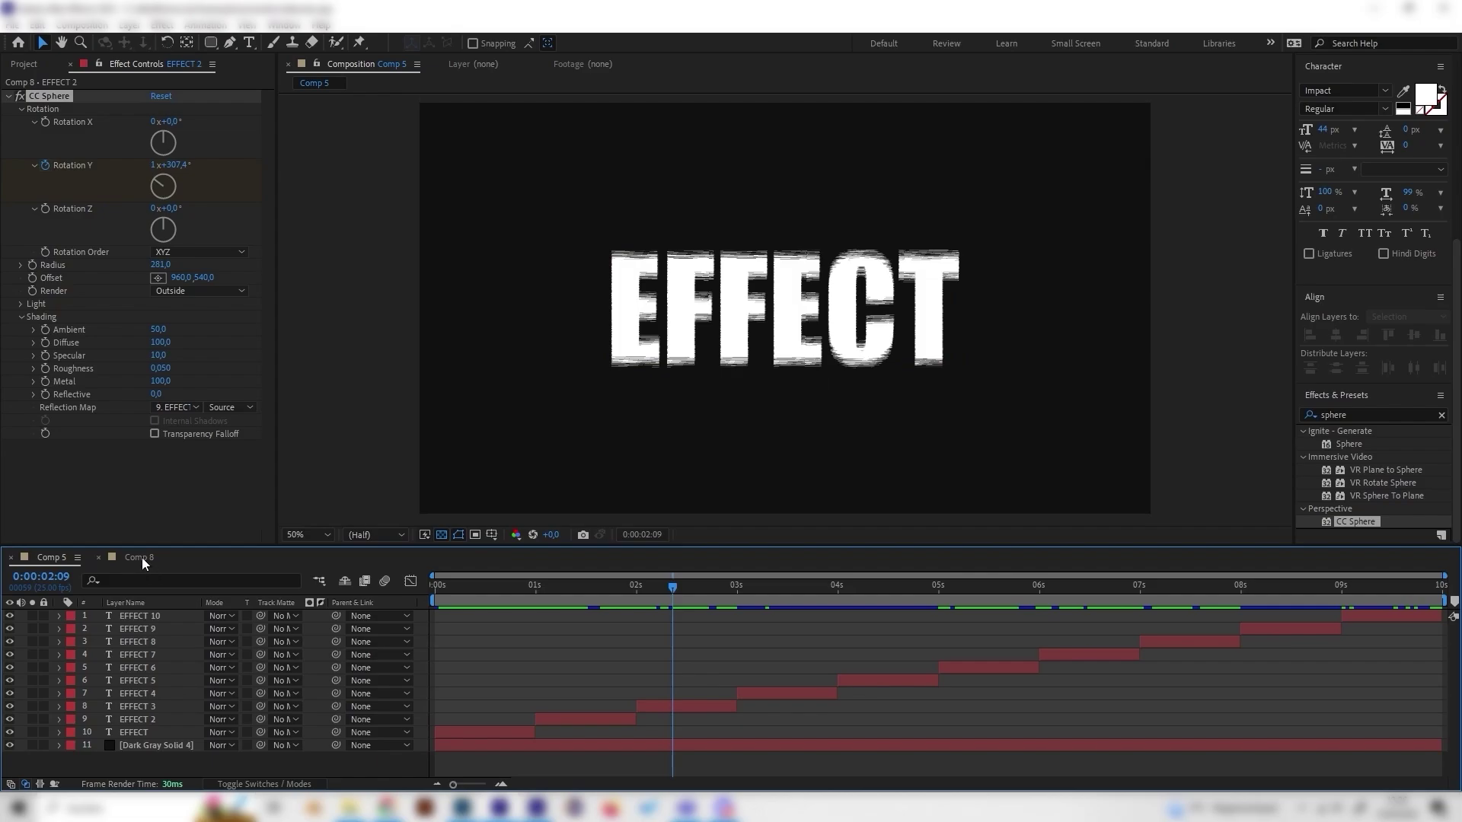
pyautogui.moveTo(680, 587); pyautogui.dragTo(705, 591)
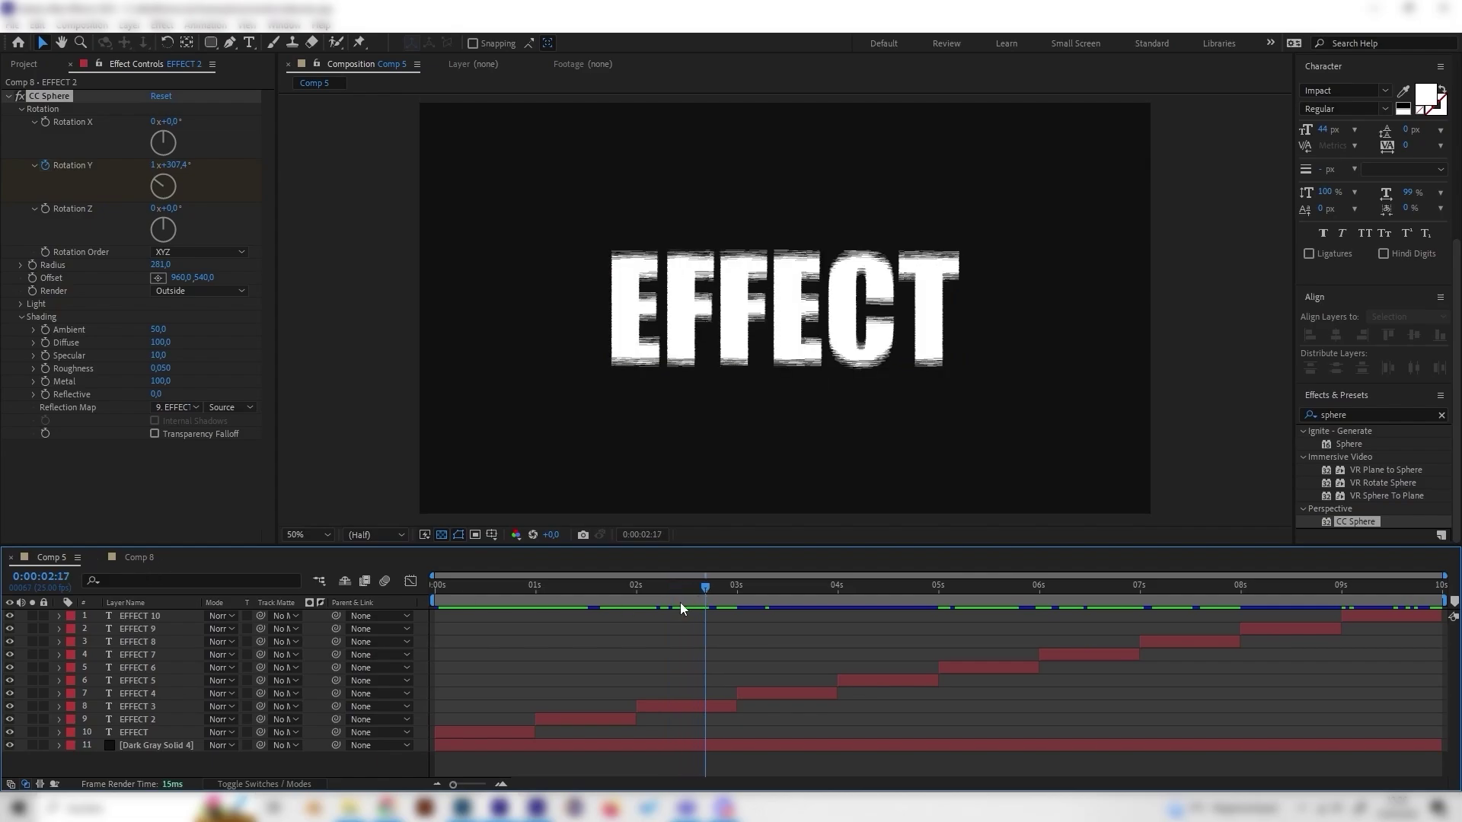
pyautogui.click(657, 590)
pyautogui.click(649, 588)
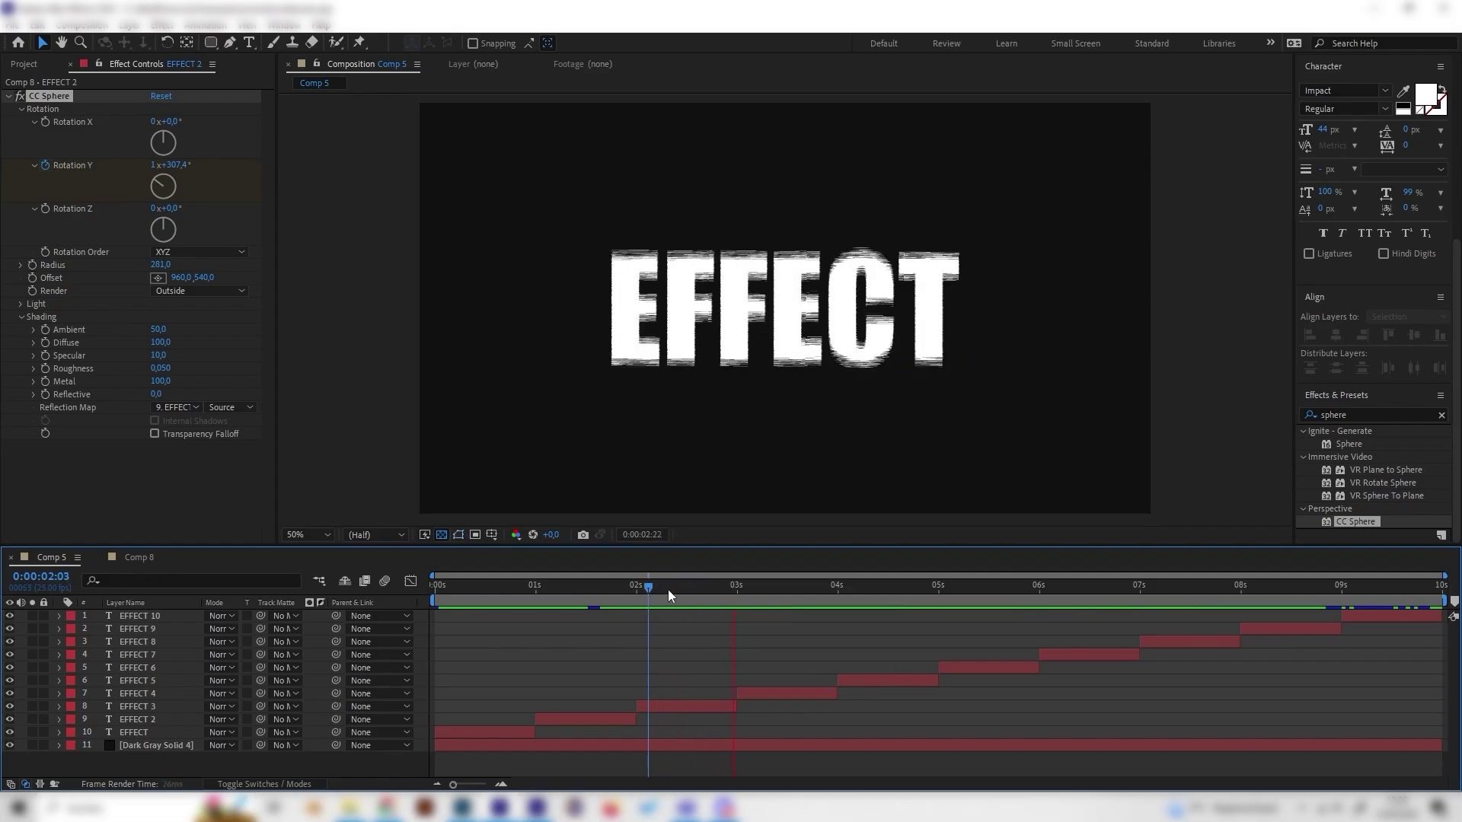
# - Finish reviewing the EFFECT 3 animation in Comp 5, and in Comp 8 hide EFFECT 2 and show EFFECT 3 instead
pyautogui.moveTo(669, 589)
pyautogui.mouseDown()
pyautogui.moveTo(697, 591)
pyautogui.moveTo(683, 585)
pyautogui.mouseUp()
pyautogui.click(659, 595)
pyautogui.click(145, 557)
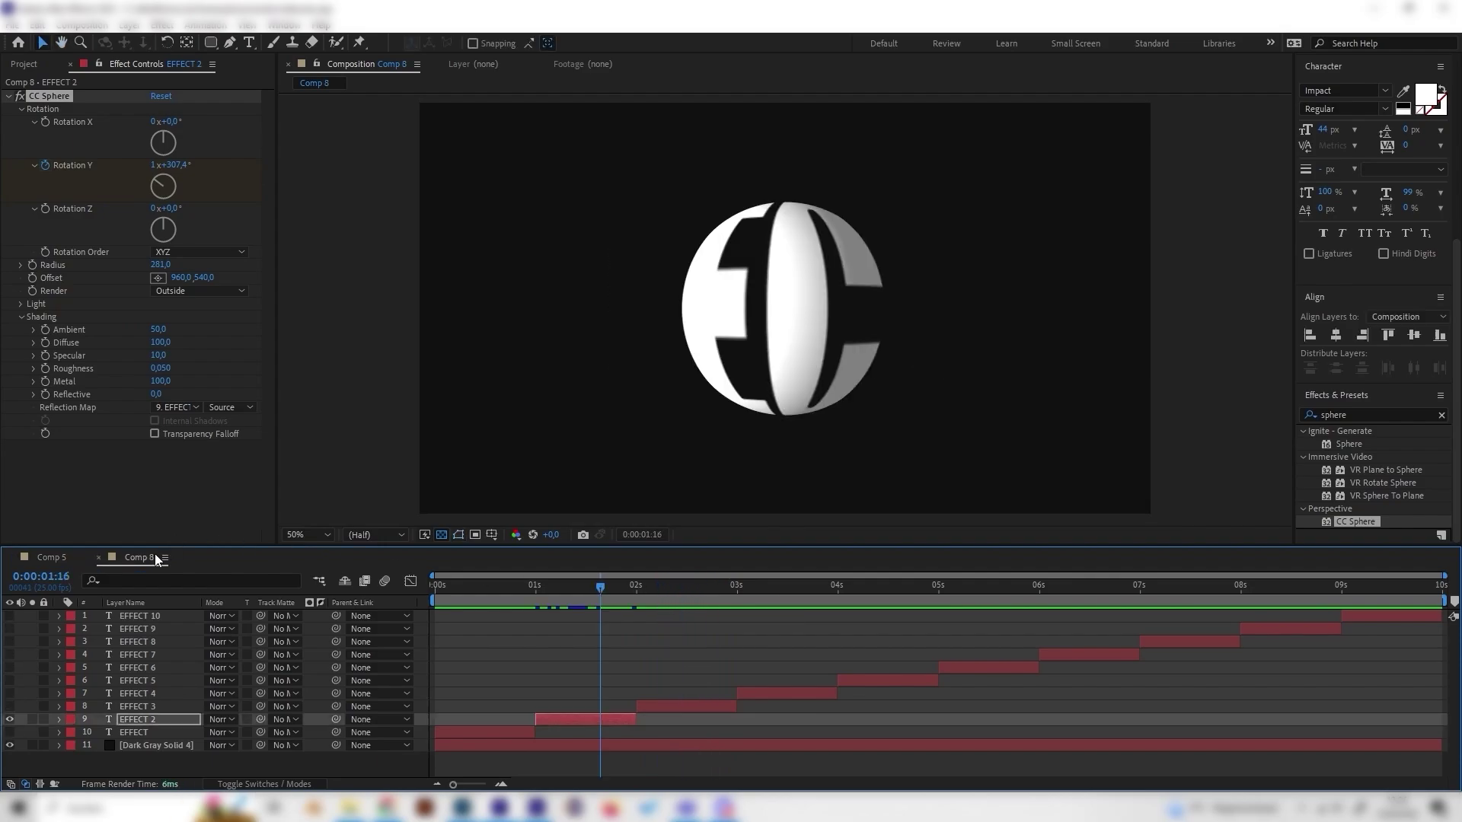
pyautogui.click(10, 718)
pyautogui.hotkey('ctrl', 'Up')
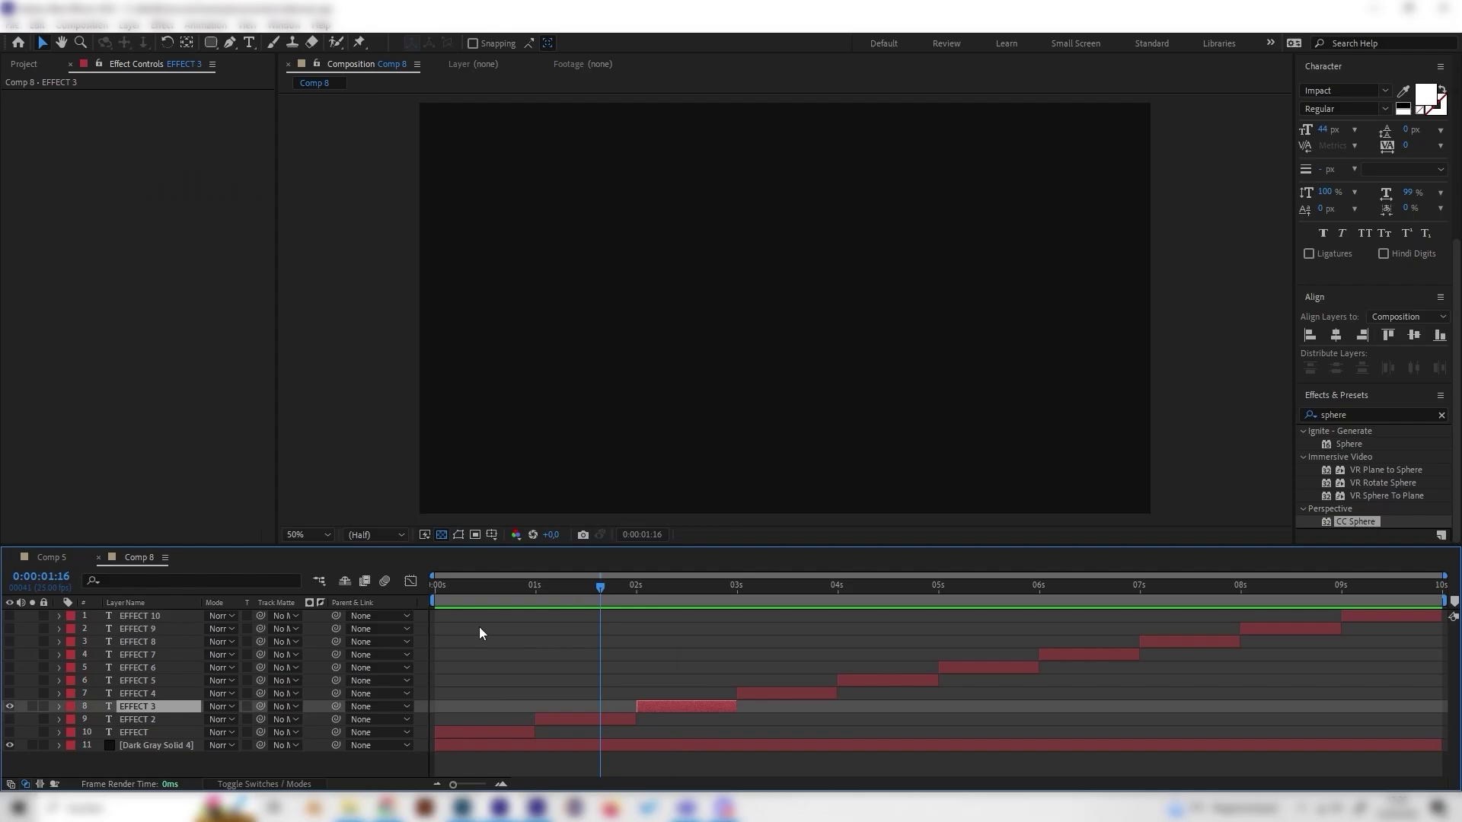
# - Search the effects for wave and apply Wave Warp to the EFFECT 3 layer
pyautogui.doubleClick(1337, 414)
pyautogui.write('wqave')
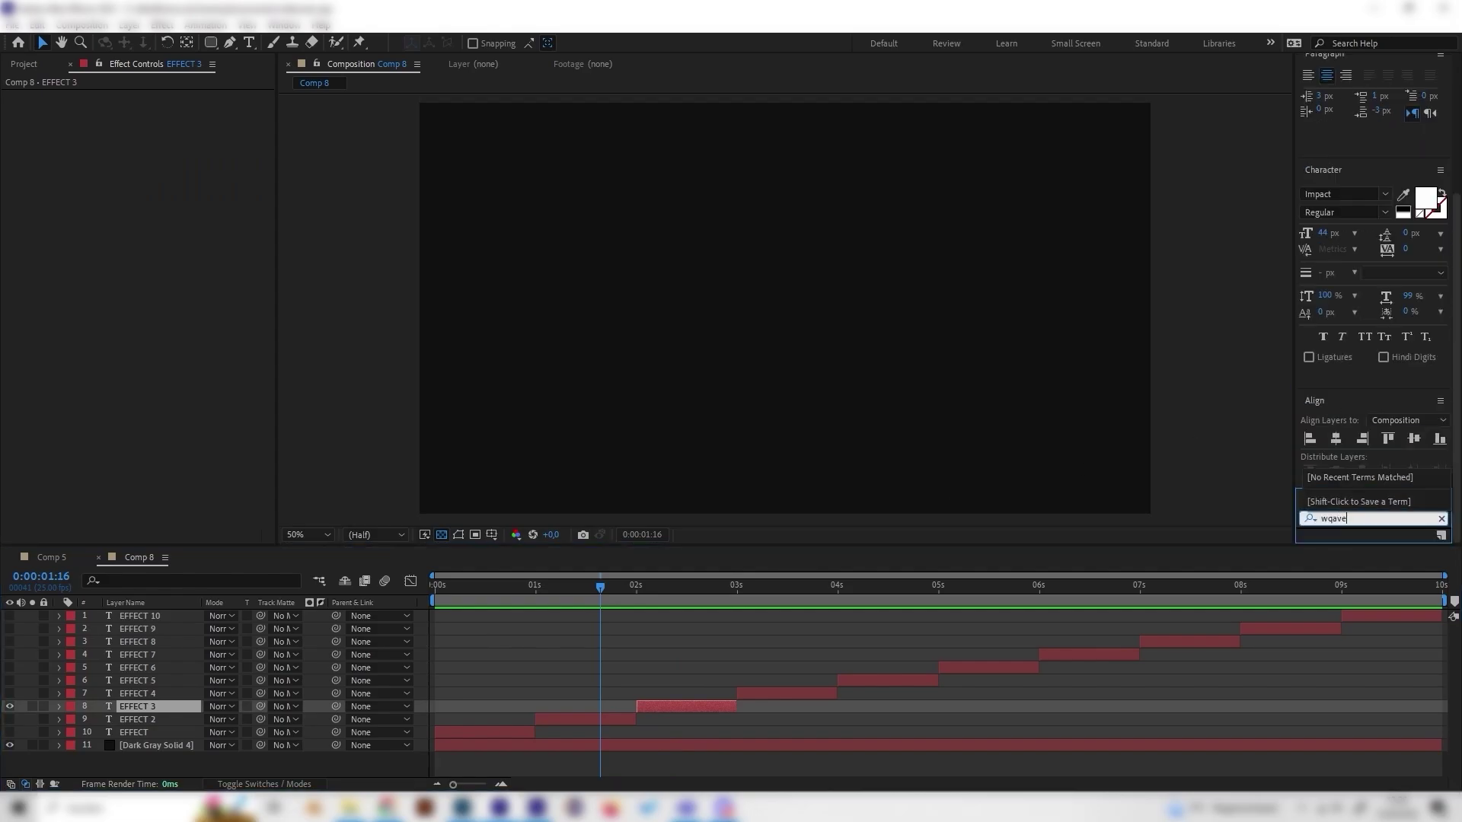
pyautogui.press('BackSpace')
pyautogui.press('BackSpace')
pyautogui.press('BackSpace')
pyautogui.press('BackSpace')
pyautogui.write('ave')
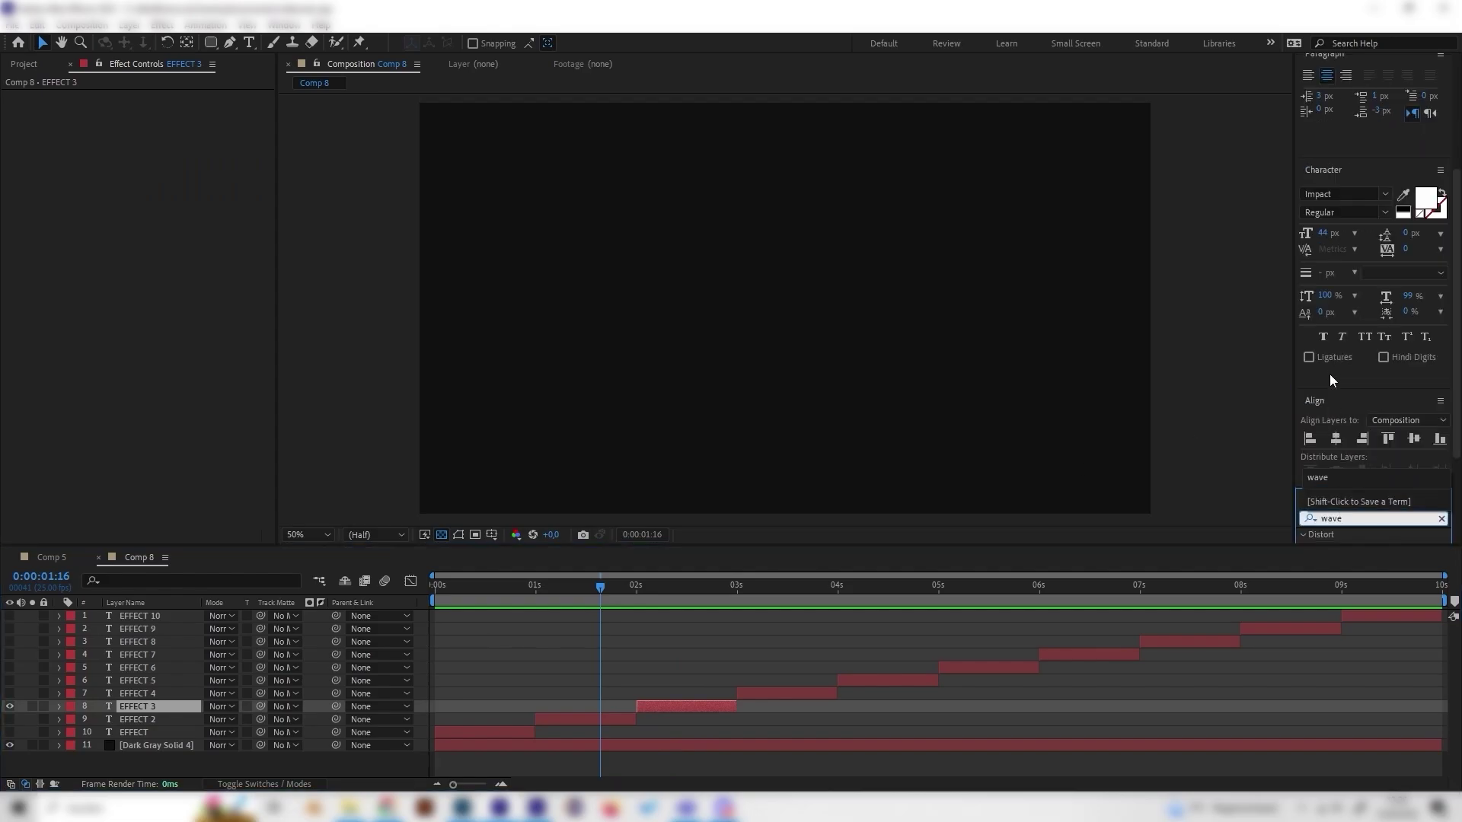
pyautogui.scroll(-4, 1343, 494)
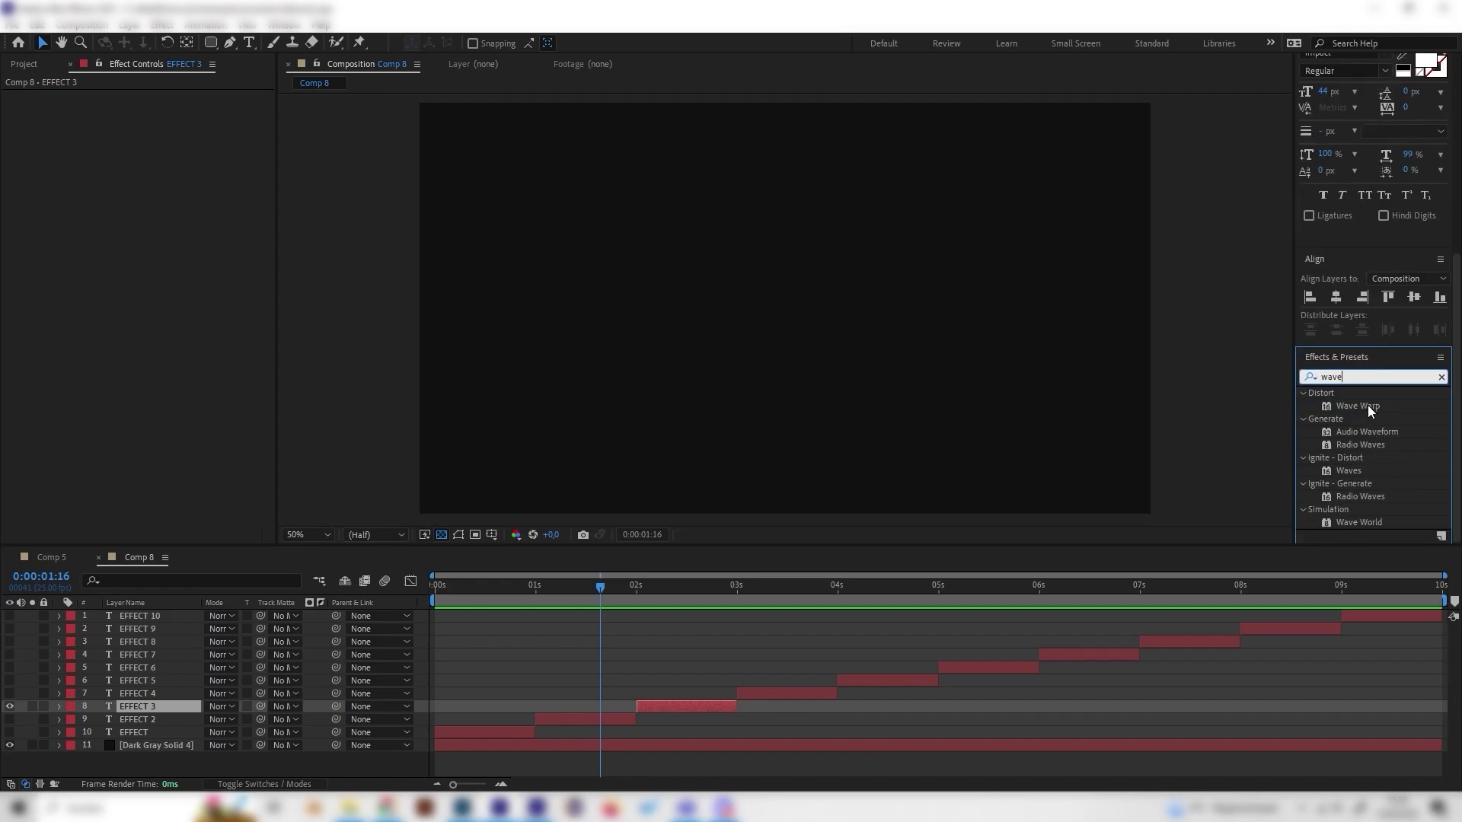
pyautogui.doubleClick(1367, 405)
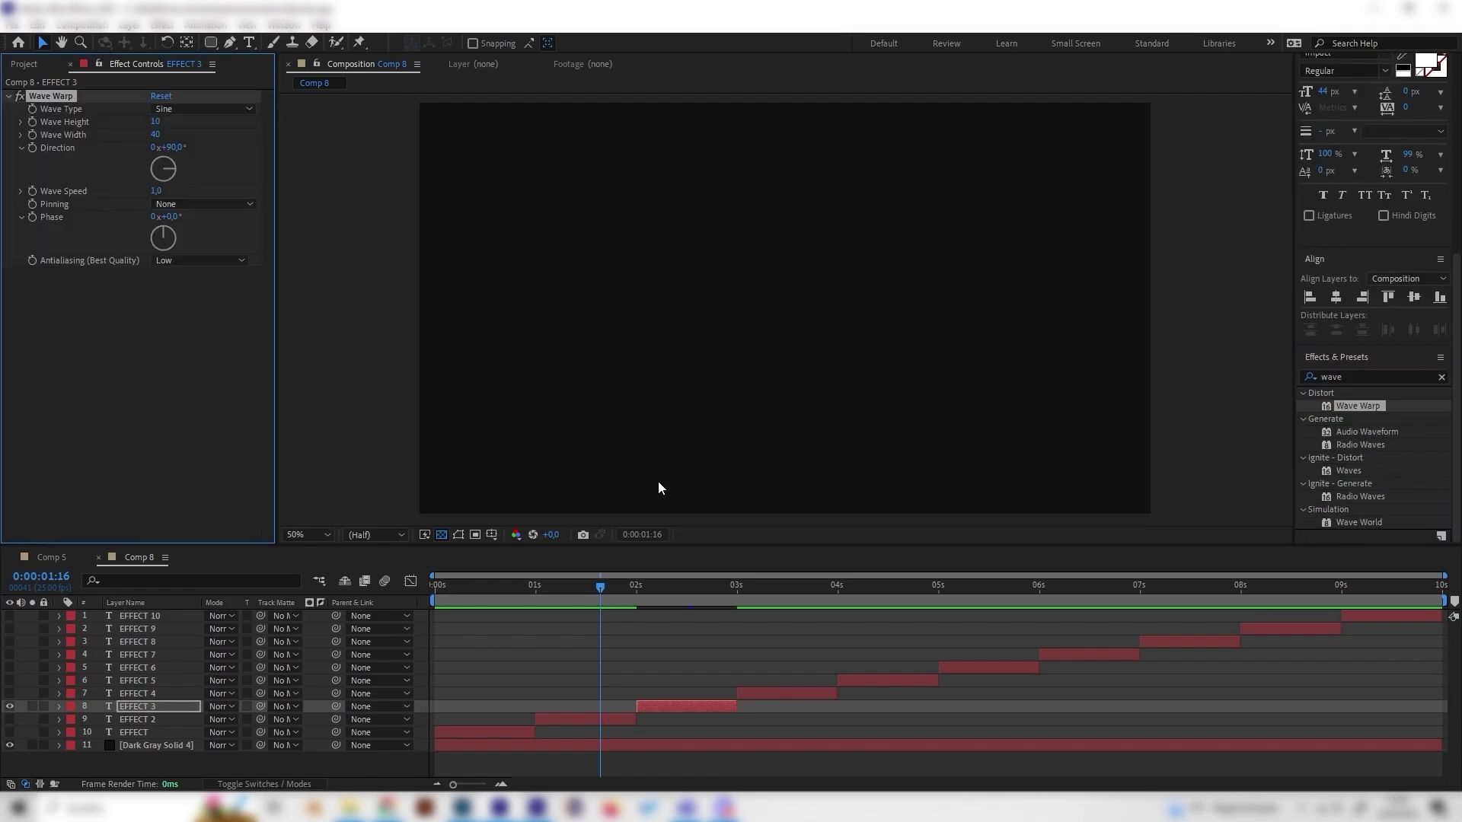
# - Set Wave Warp's Wave Type to Noise while viewing the text at 0:00:02:13
pyautogui.moveTo(668, 590)
pyautogui.mouseDown()
pyautogui.moveTo(700, 598)
pyautogui.moveTo(661, 590)
pyautogui.moveTo(690, 583)
pyautogui.mouseUp()
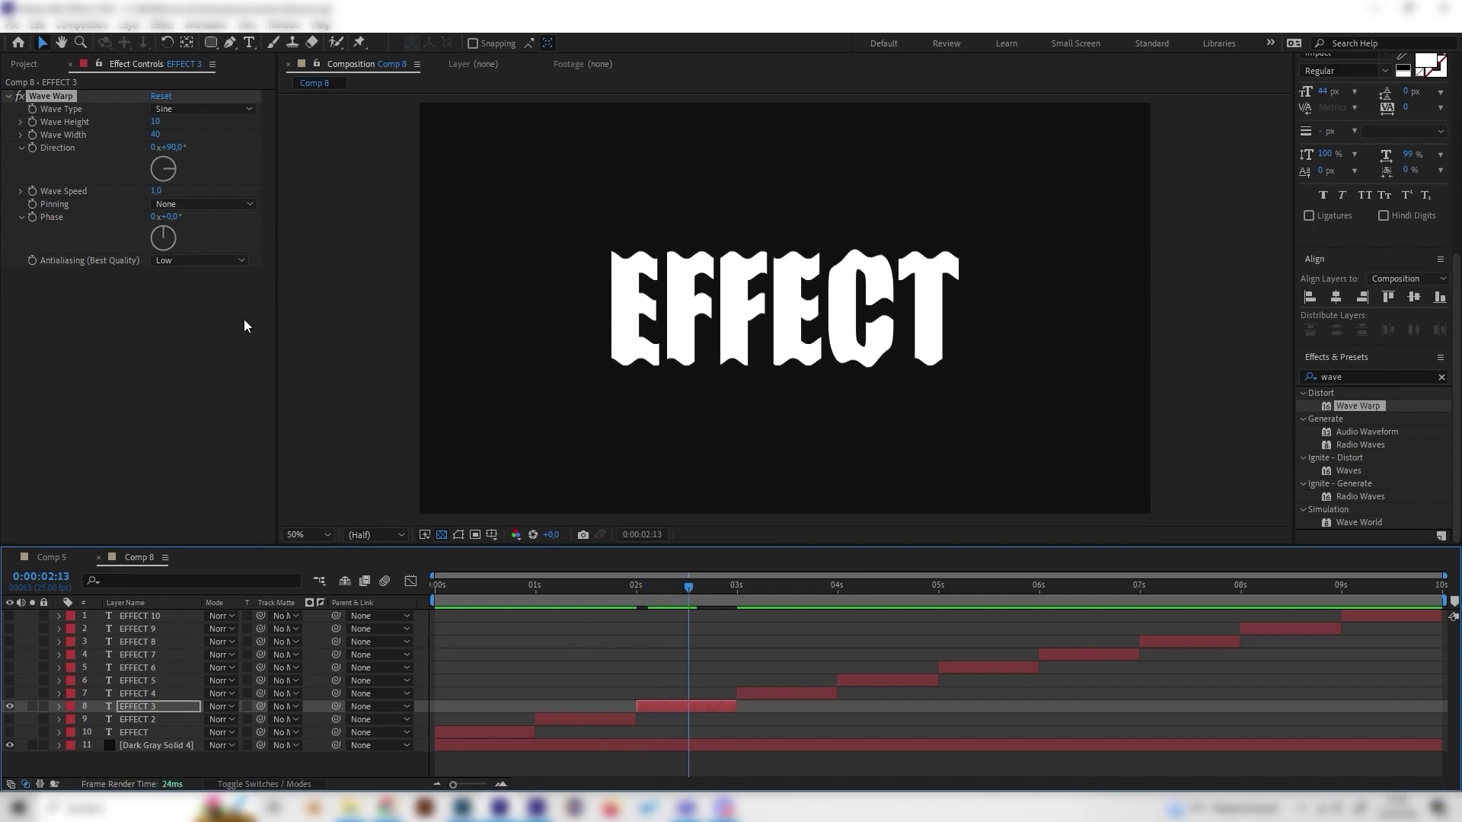
pyautogui.click(169, 108)
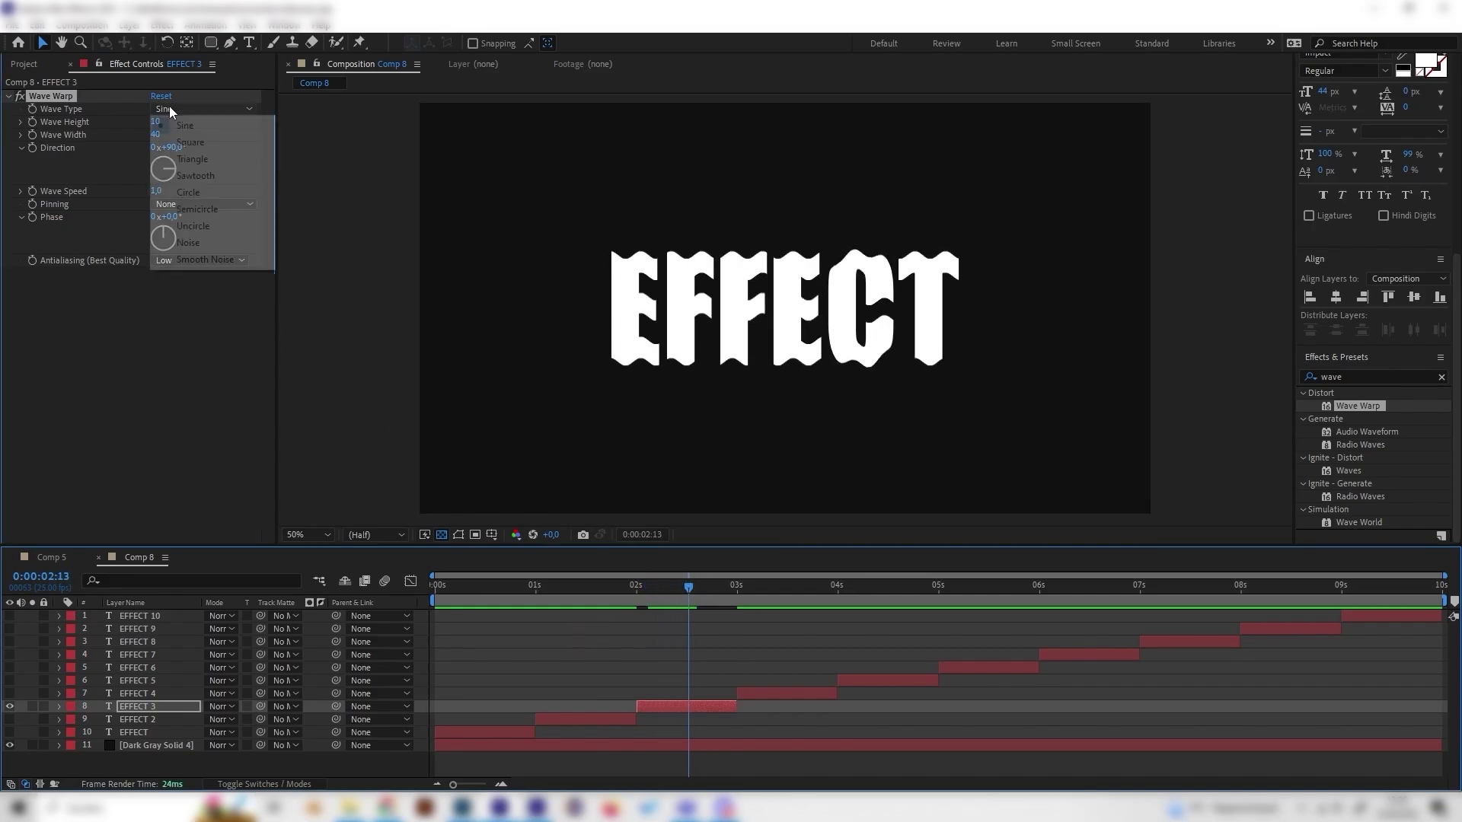
pyautogui.click(204, 327)
pyautogui.click(173, 111)
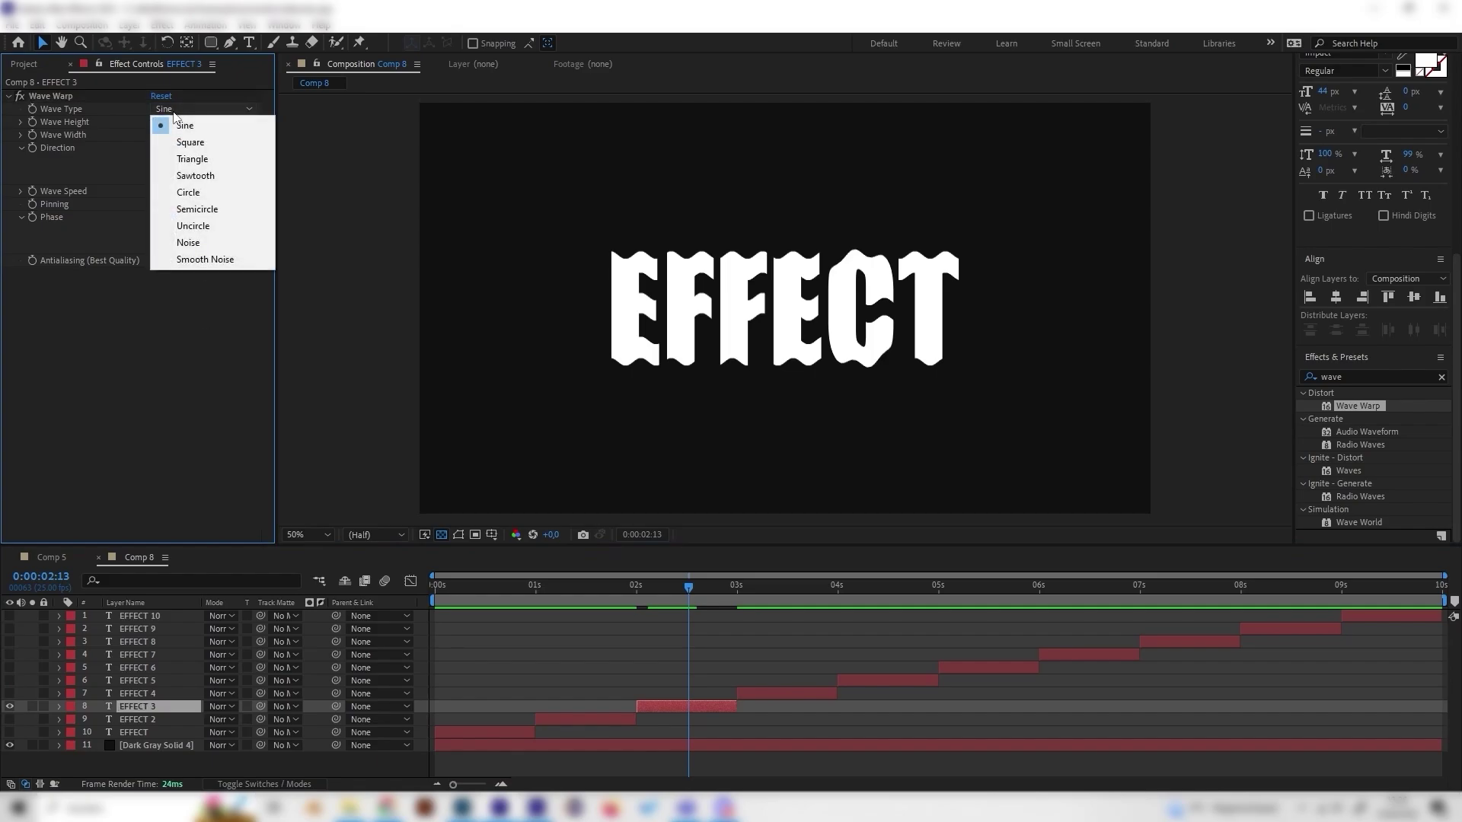
pyautogui.click(202, 240)
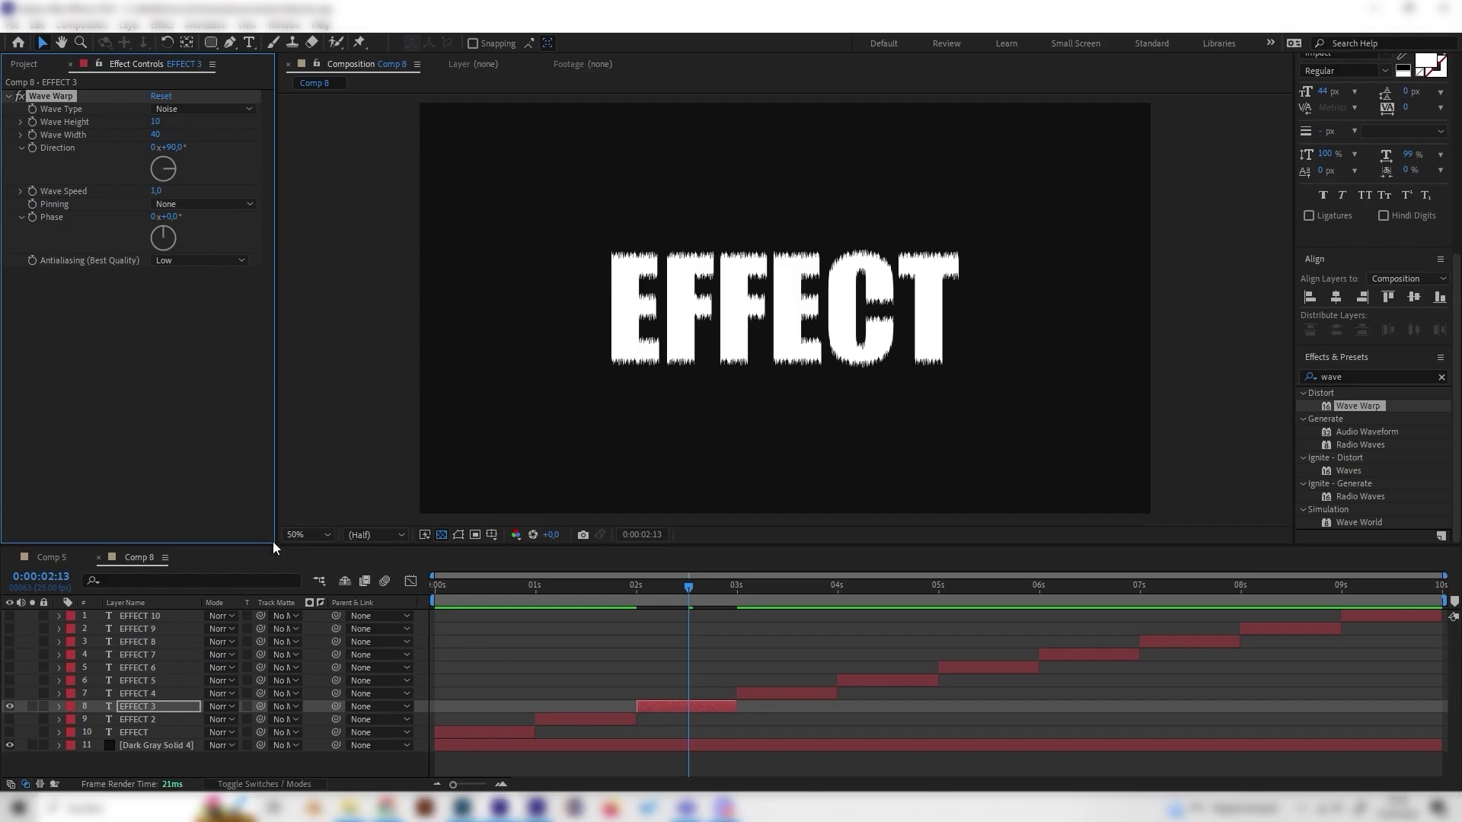
# - Check EFFECT 3's Wave Warp settings in Comp 5 and set Wave Height to 15 and Wave Width to 1 in Comp 8
pyautogui.click(53, 557)
pyautogui.click(701, 706)
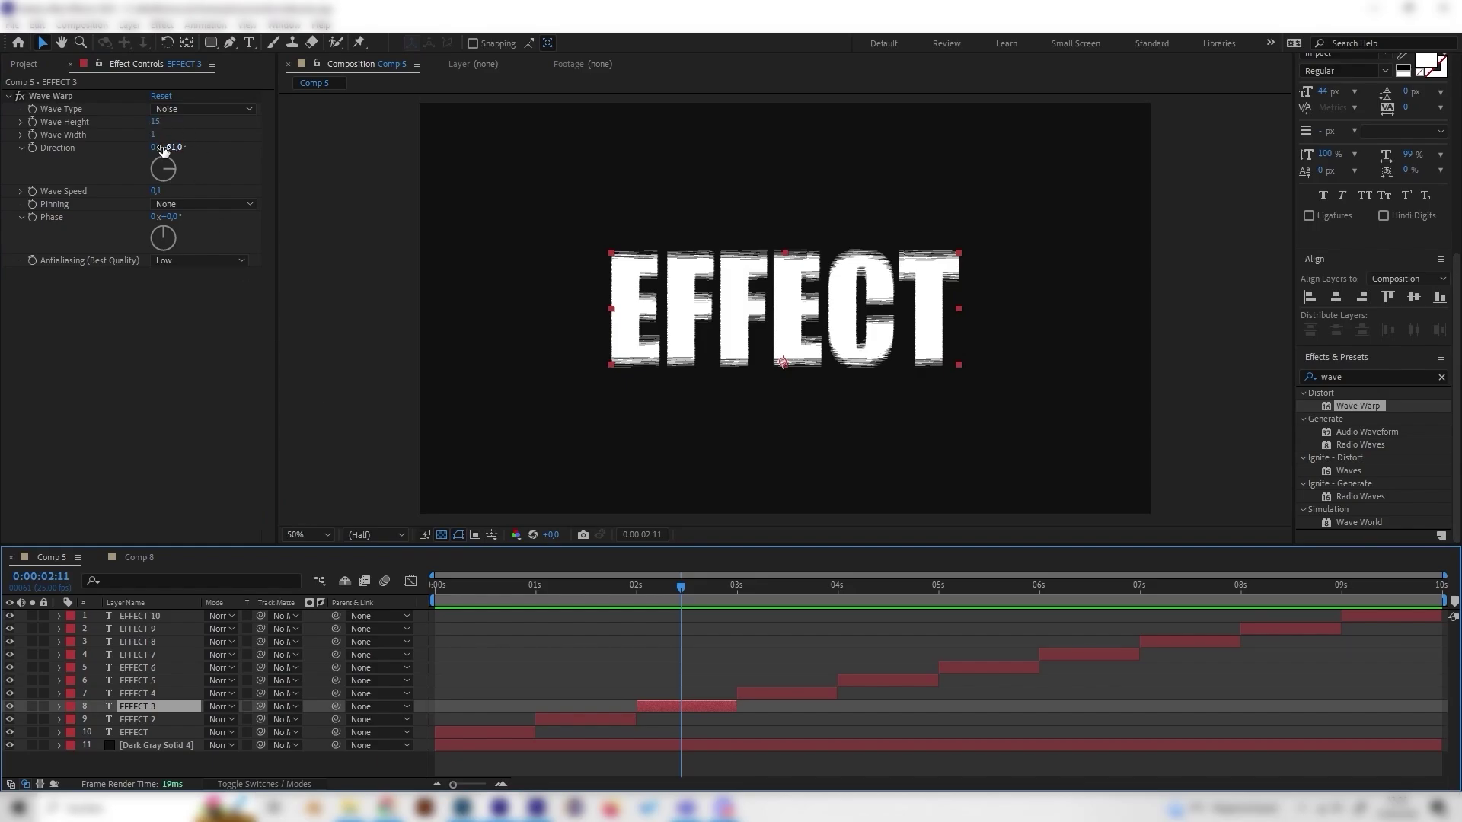
pyautogui.click(138, 557)
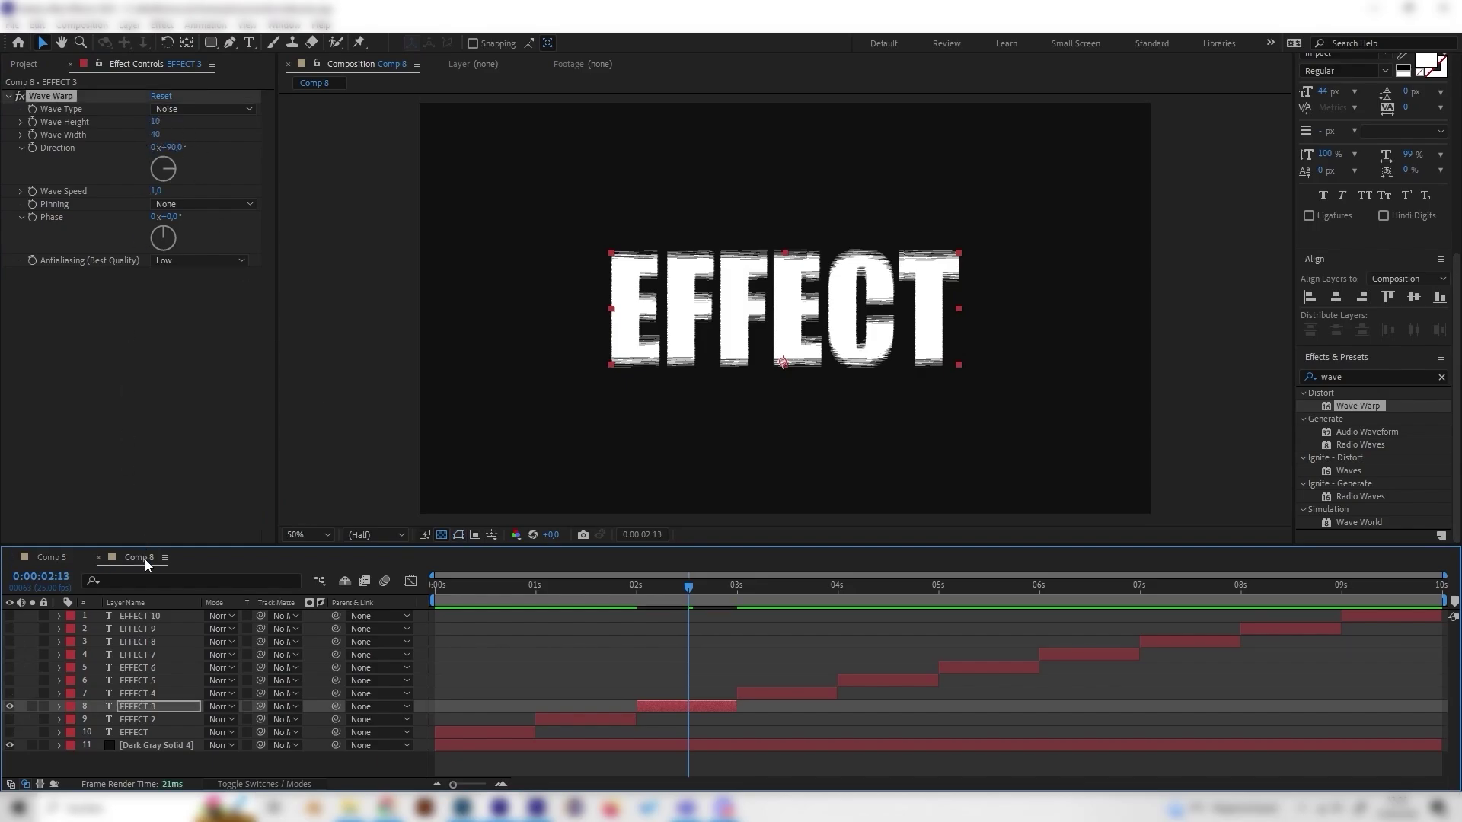
pyautogui.click(155, 121)
pyautogui.write('15')
pyautogui.press('Return')
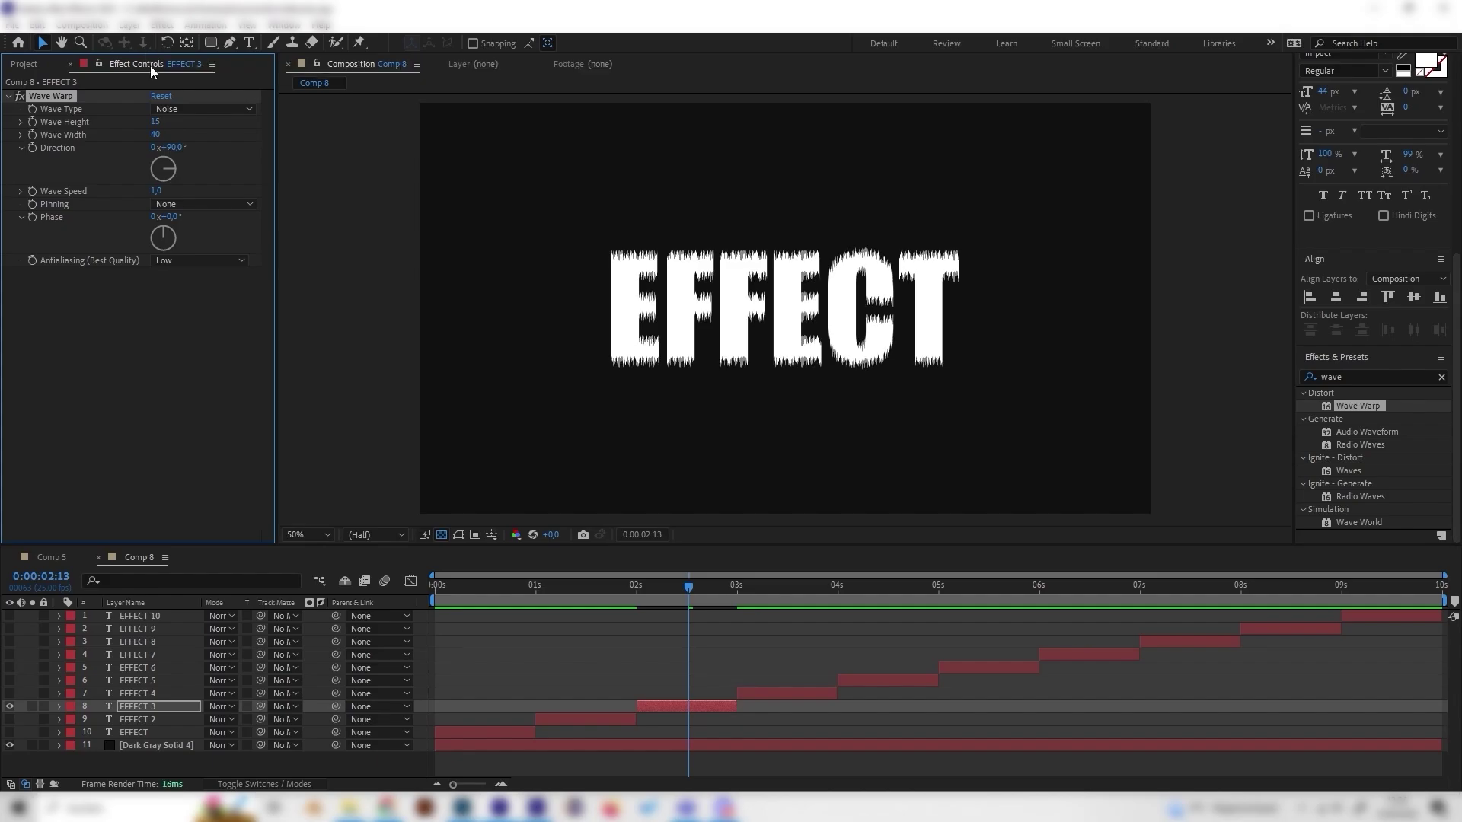
pyautogui.click(155, 135)
pyautogui.write('1')
pyautogui.press('Return')
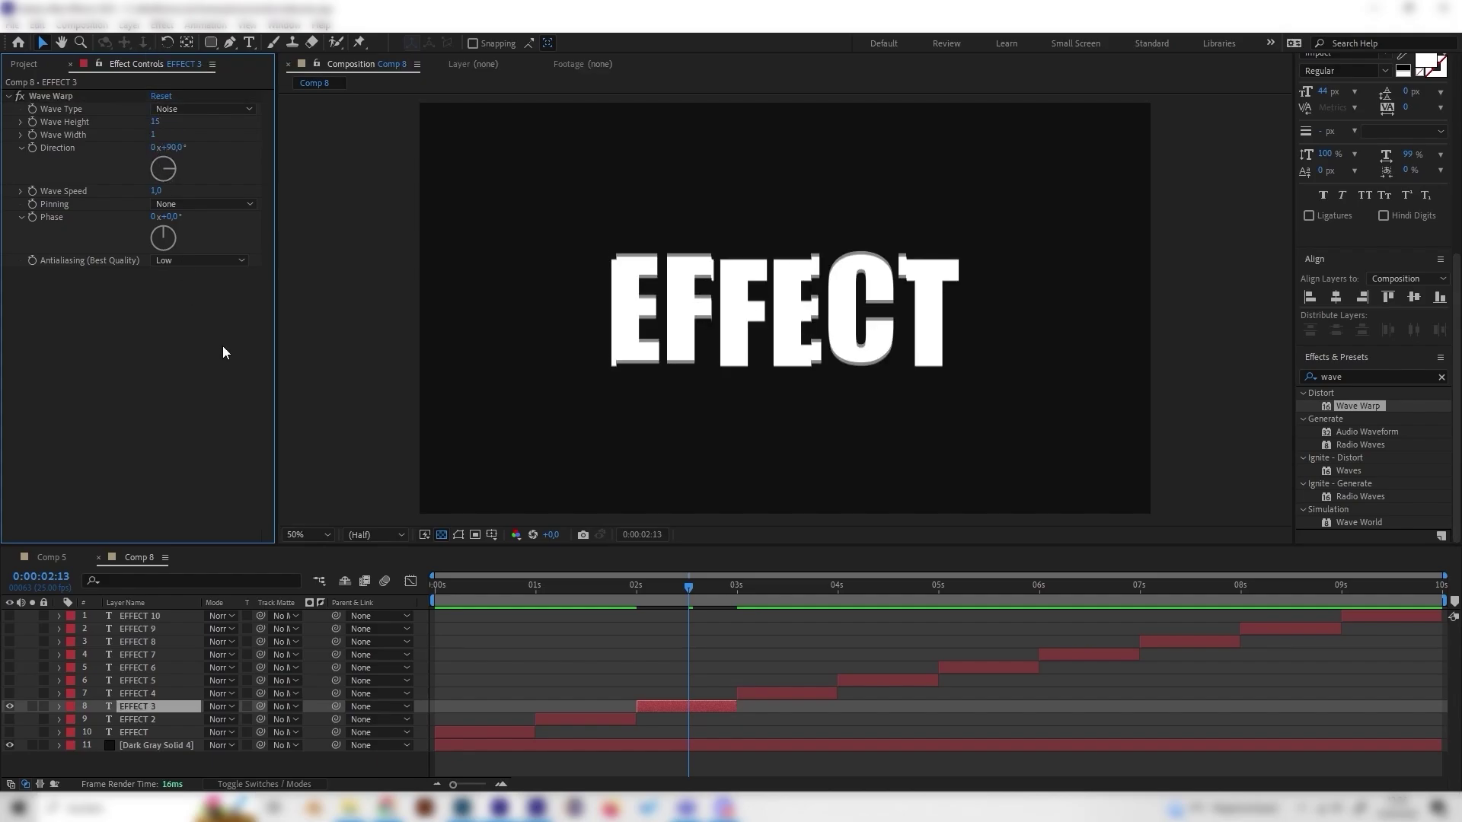
# - Set Wave Warp's Wave Speed to 0,1 and check the text around 0:00:02:09
pyautogui.click(156, 190)
pyautogui.write('0,1')
pyautogui.press('Return')
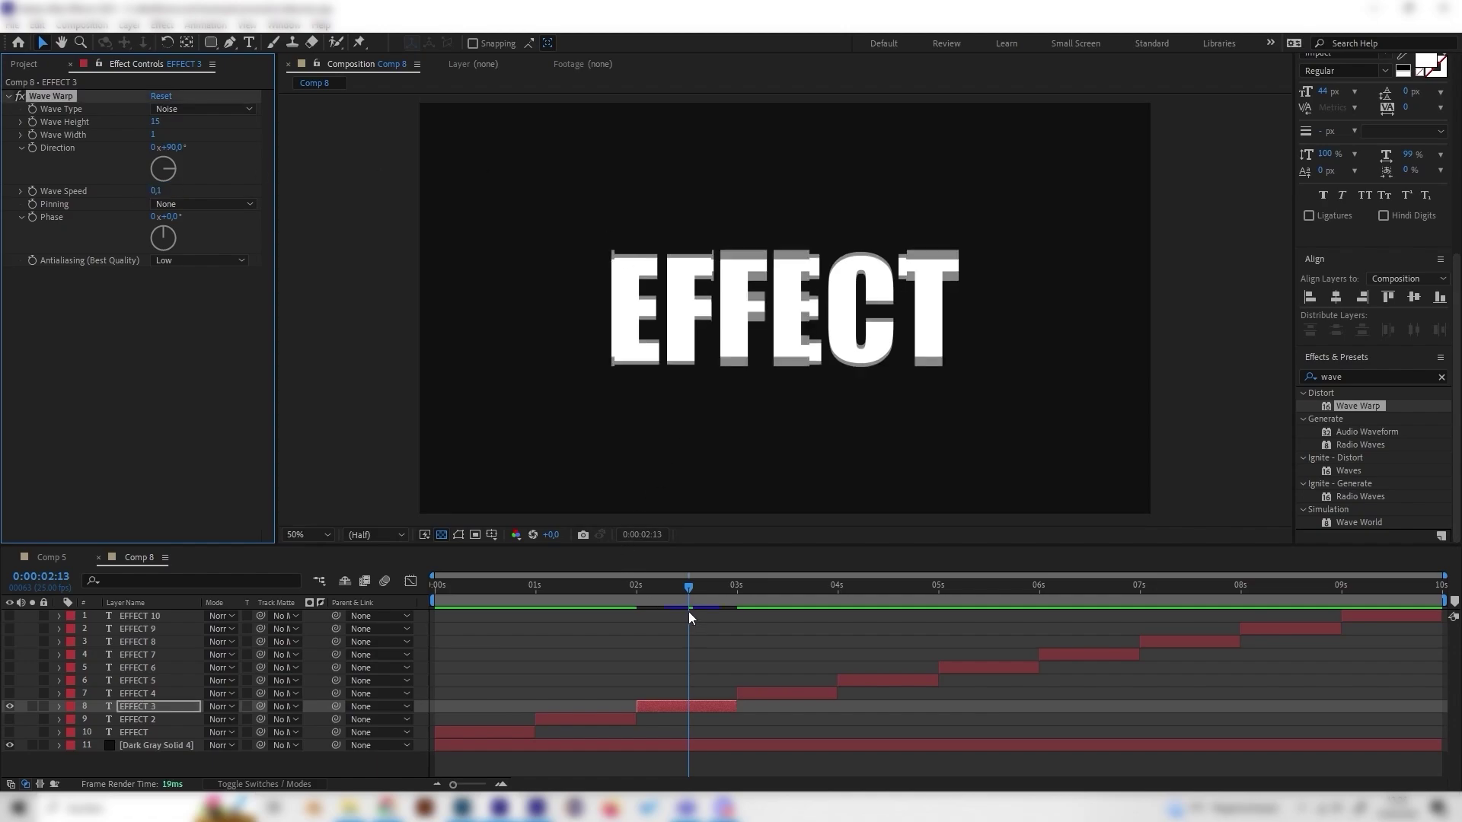
pyautogui.moveTo(688, 598)
pyautogui.mouseDown()
pyautogui.moveTo(649, 600)
pyautogui.moveTo(672, 602)
pyautogui.mouseUp()
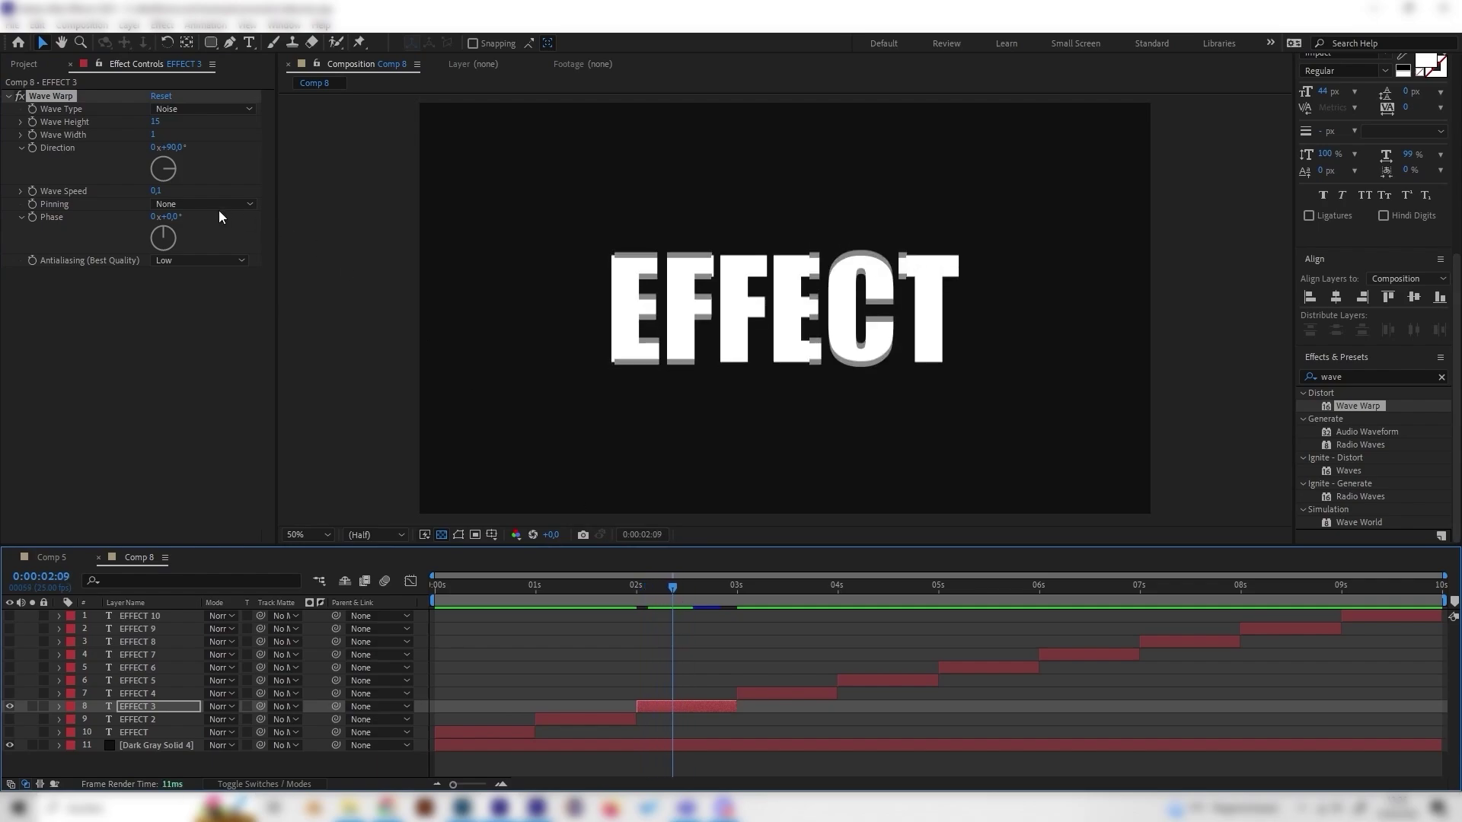
# - Set Wave Warp's Direction to 91° and preview the EFFECT 3 animation between two and three seconds
pyautogui.click(174, 147)
pyautogui.click(180, 329)
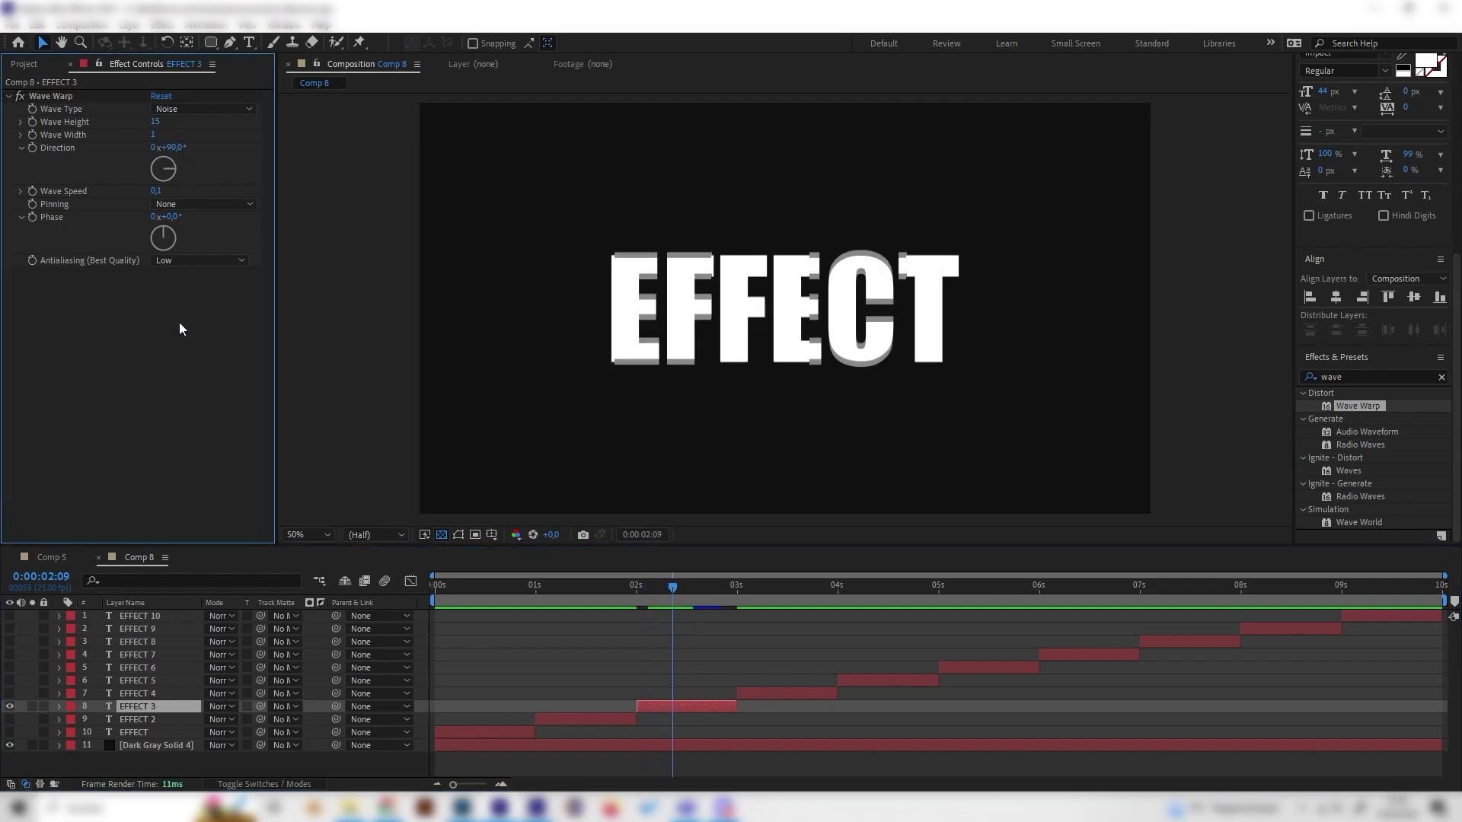
pyautogui.click(180, 150)
pyautogui.write('91')
pyautogui.press('Return')
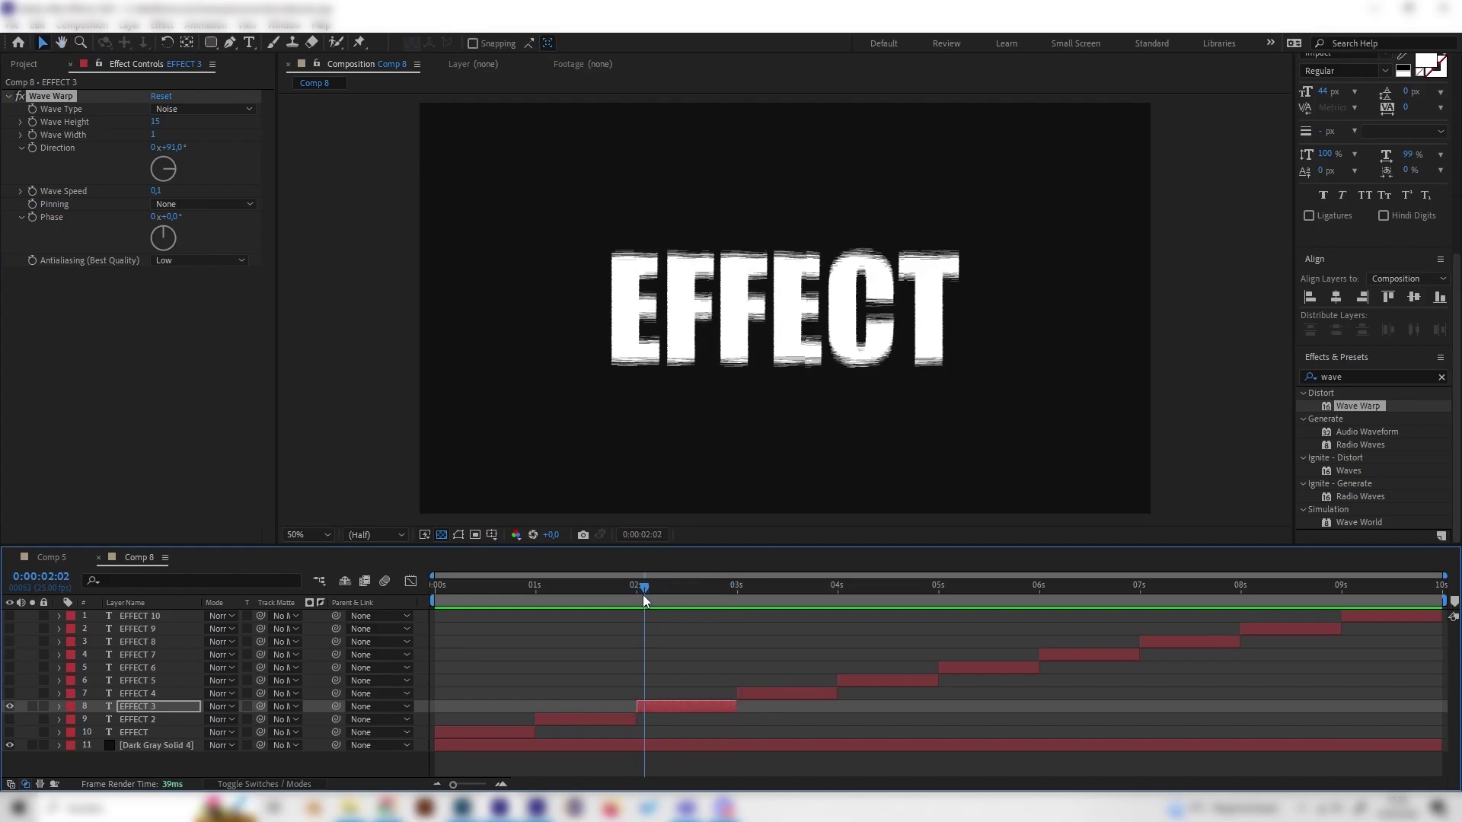
pyautogui.press('space')
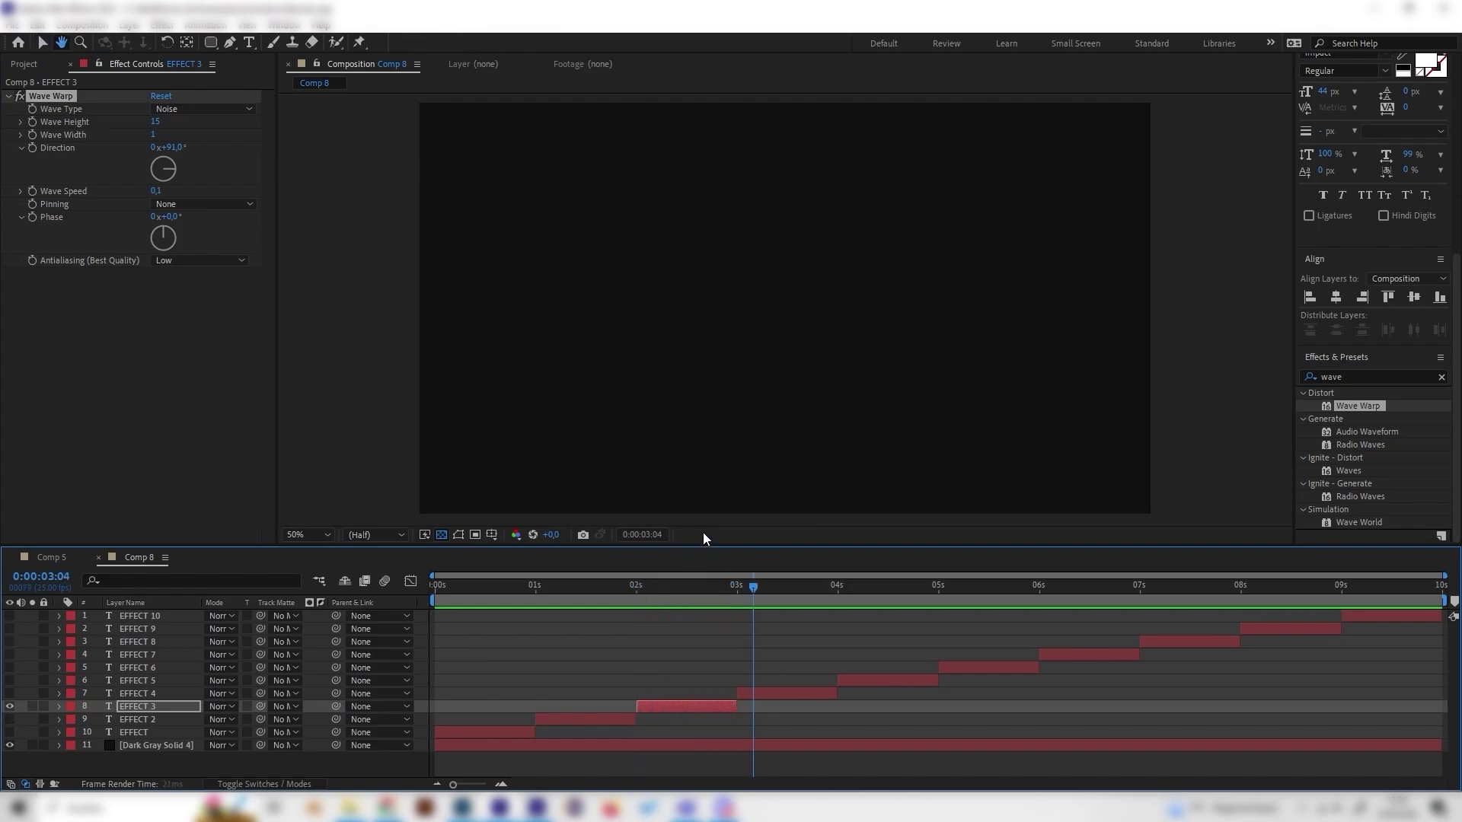
pyautogui.click(684, 591)
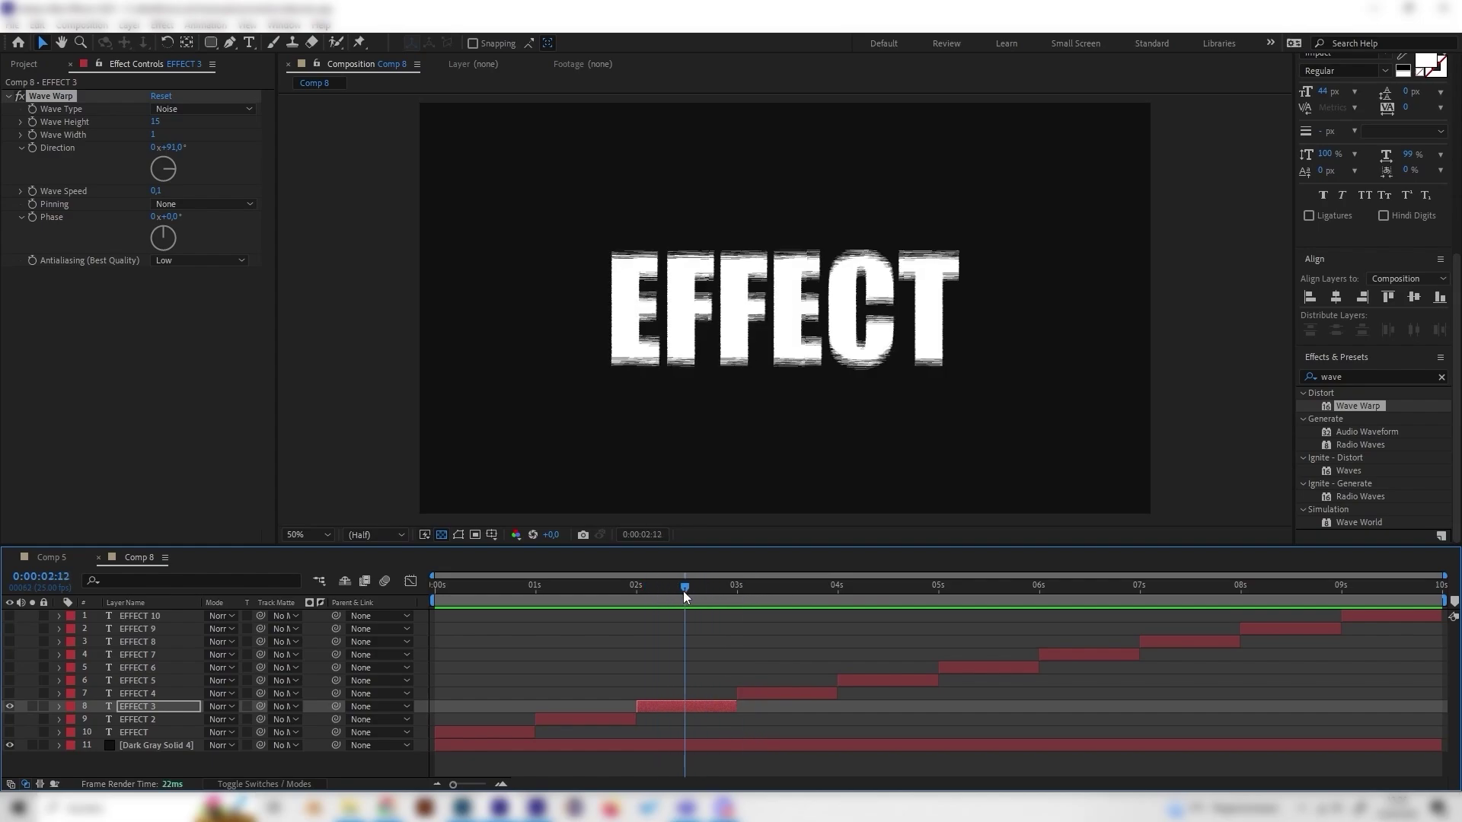
# - Examine the EFFECT 4 animation and its Roughen Edges settings in Comp 5 between three and four seconds
pyautogui.click(61, 557)
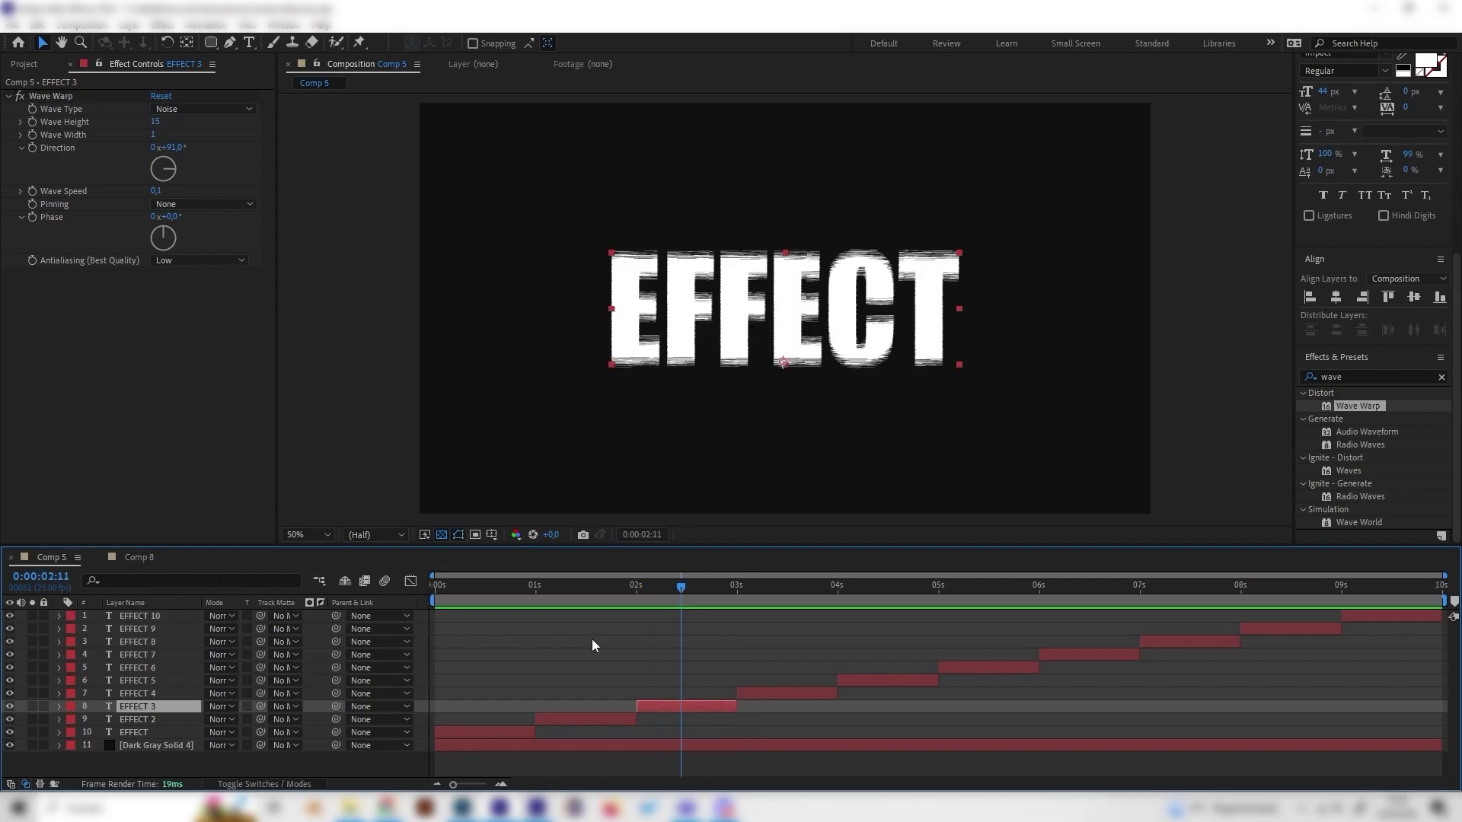
pyautogui.moveTo(722, 592); pyautogui.dragTo(778, 592)
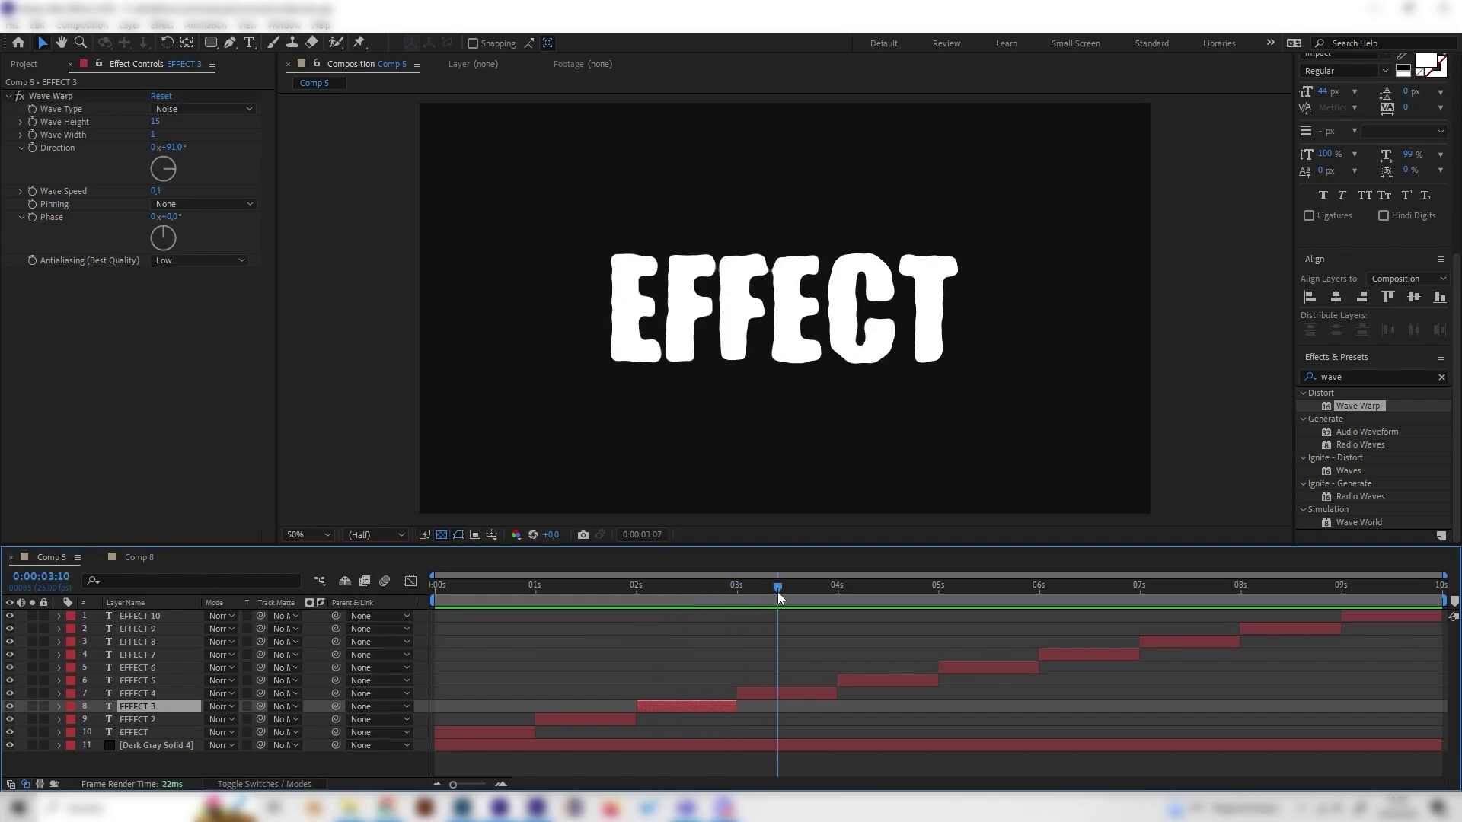
pyautogui.click(787, 691)
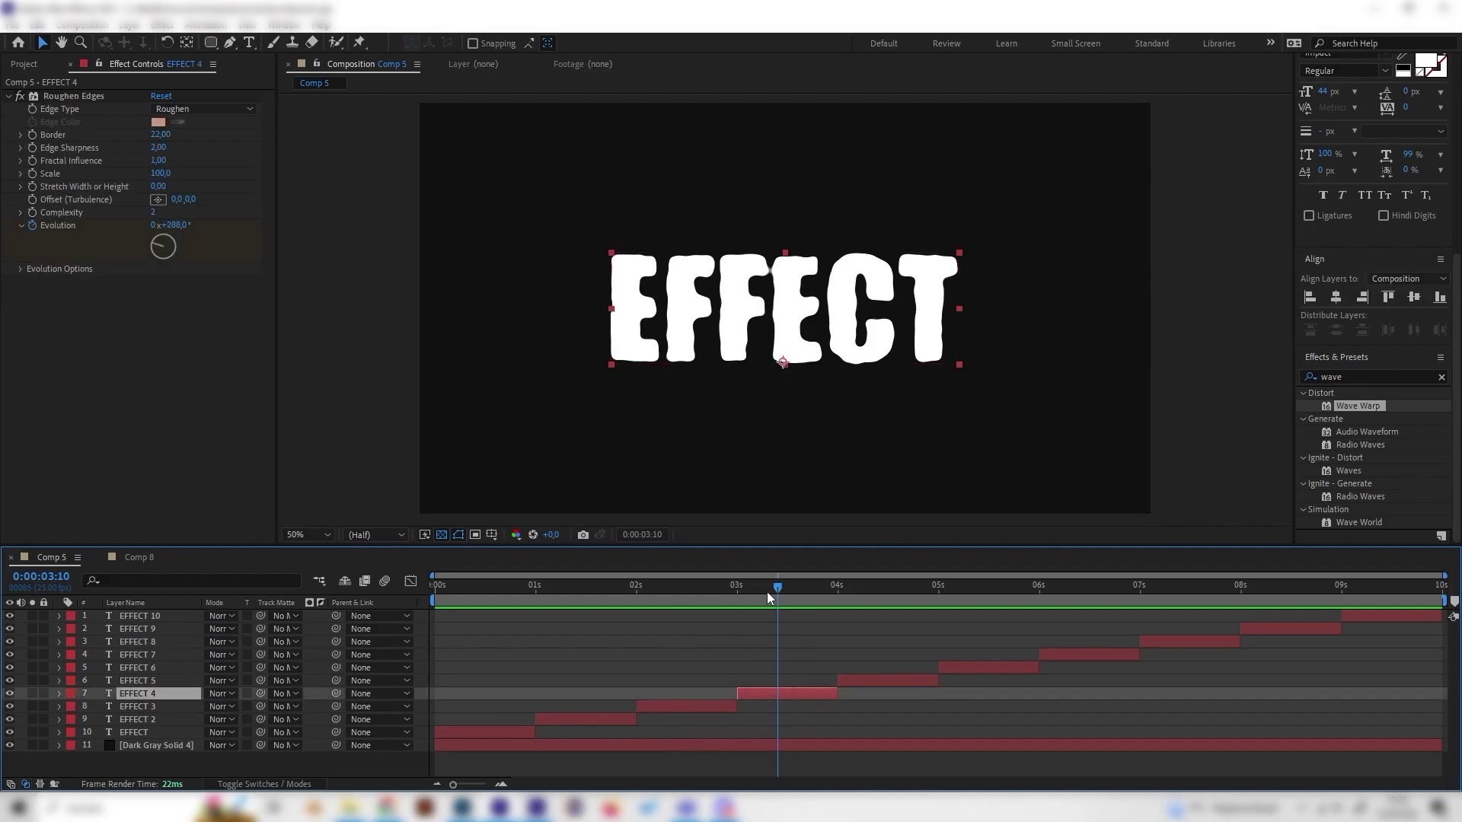
pyautogui.moveTo(766, 591); pyautogui.dragTo(796, 610)
pyautogui.click(737, 596)
pyautogui.press('space')
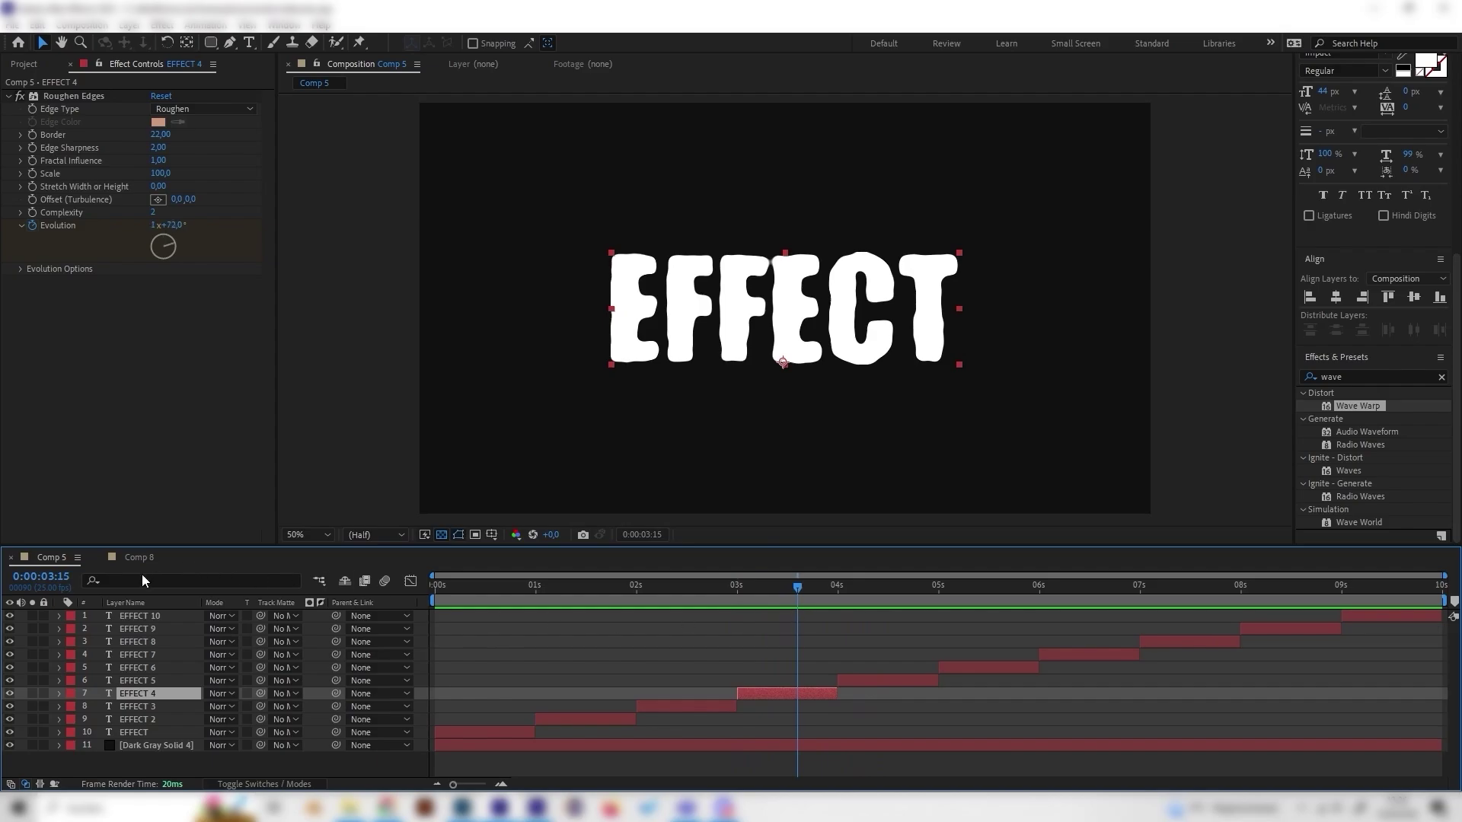
# - In Comp 8, hide the EFFECT 3 layer and show EFFECT 4 as the layer to work on
pyautogui.click(139, 557)
pyautogui.click(10, 706)
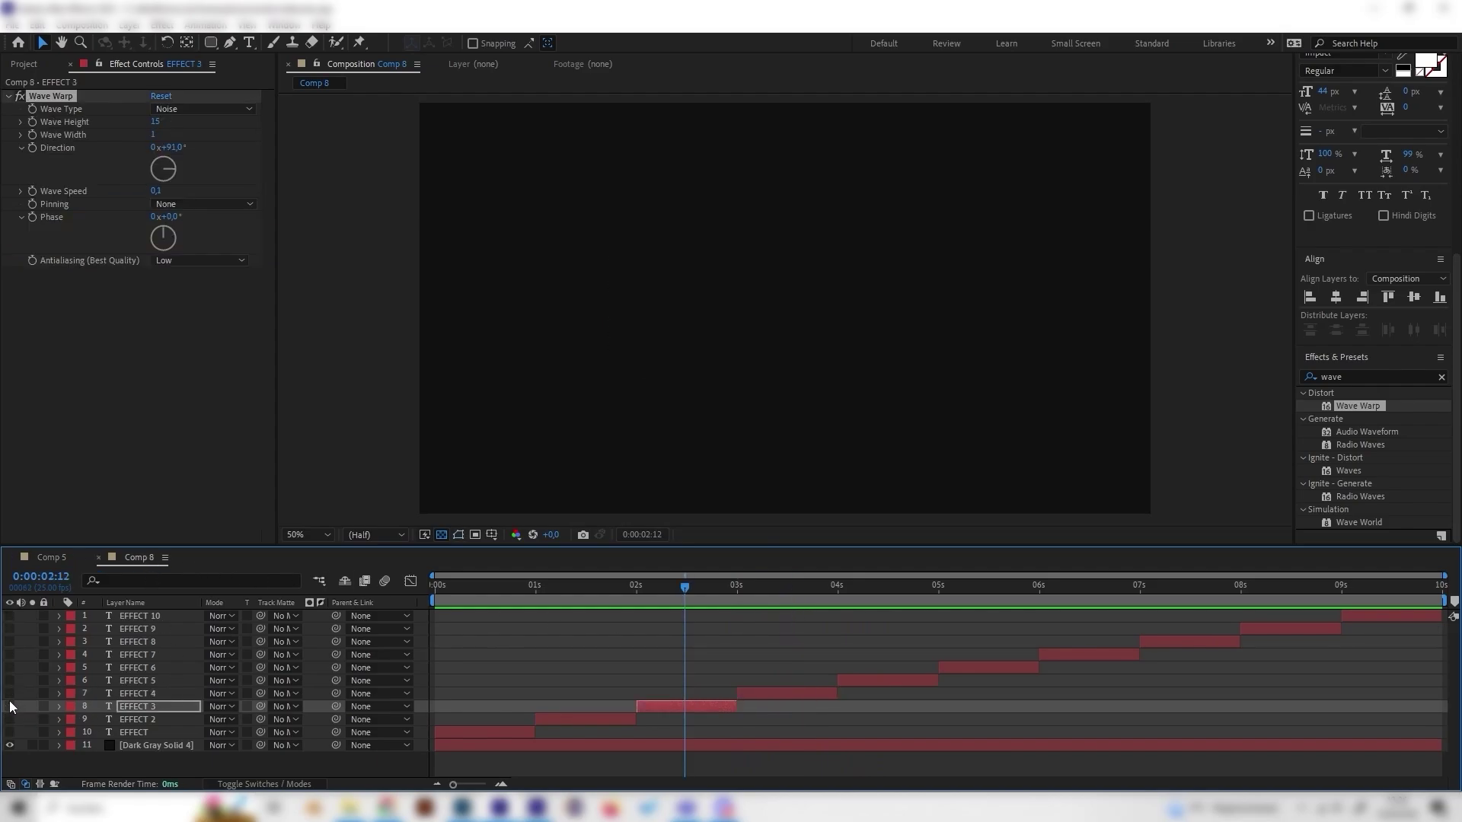
pyautogui.click(152, 694)
# - Search the effects for roughen, apply Roughen Edges to EFFECT 4 and inspect the text up close at 0:00:03:10
pyautogui.click(1350, 376)
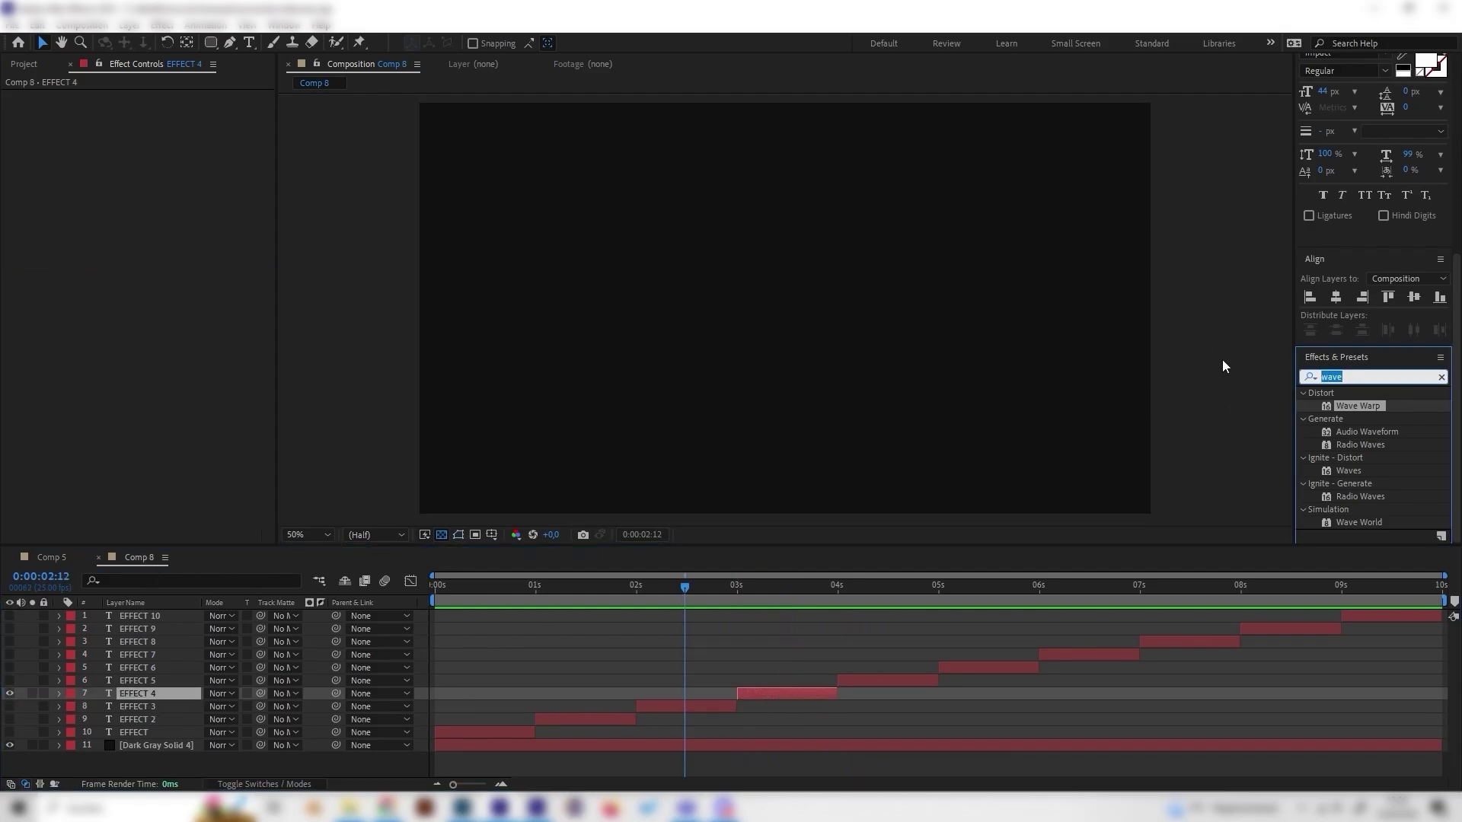
pyautogui.write('roughen')
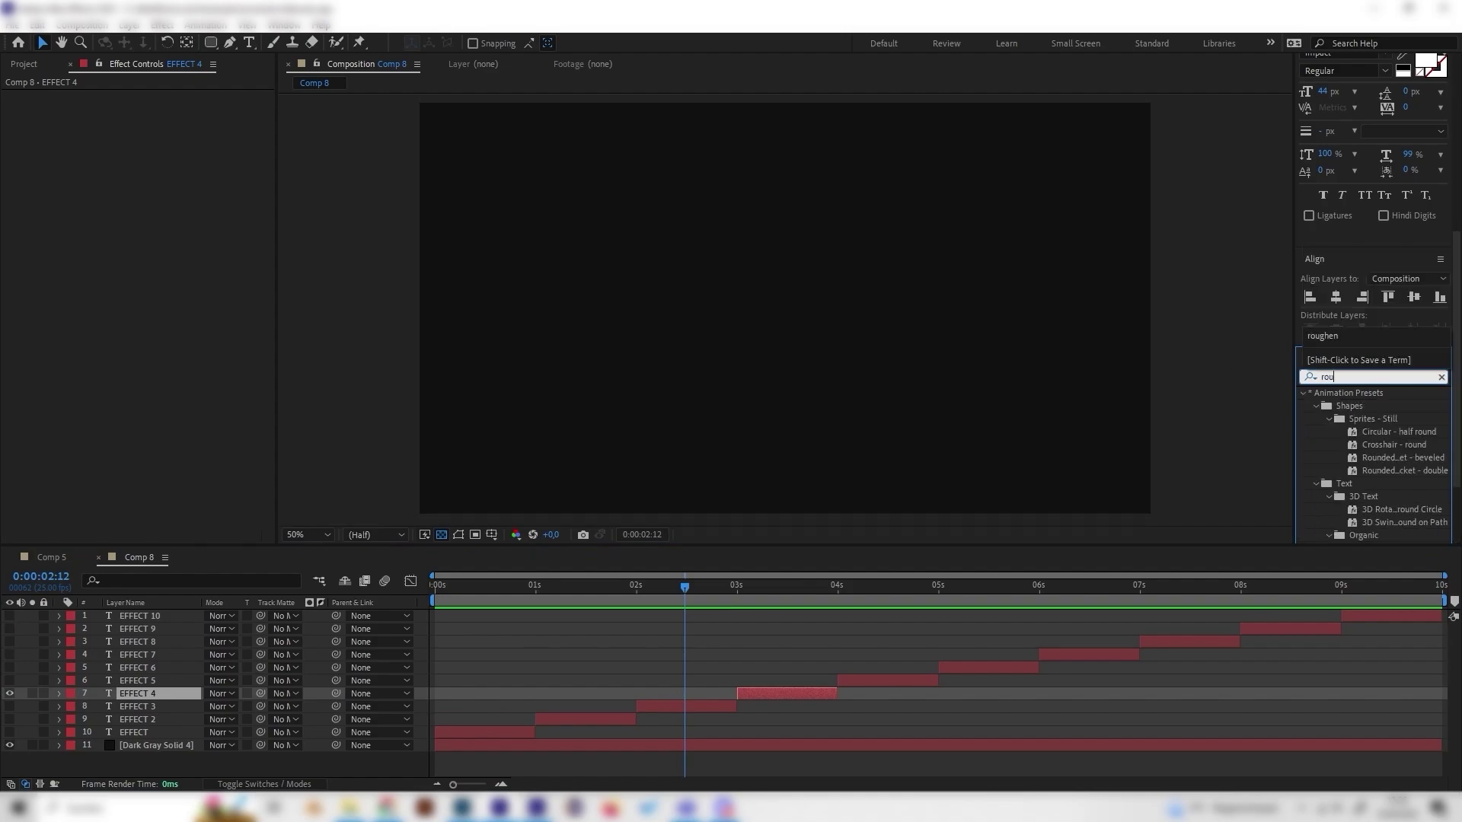
pyautogui.doubleClick(1374, 520)
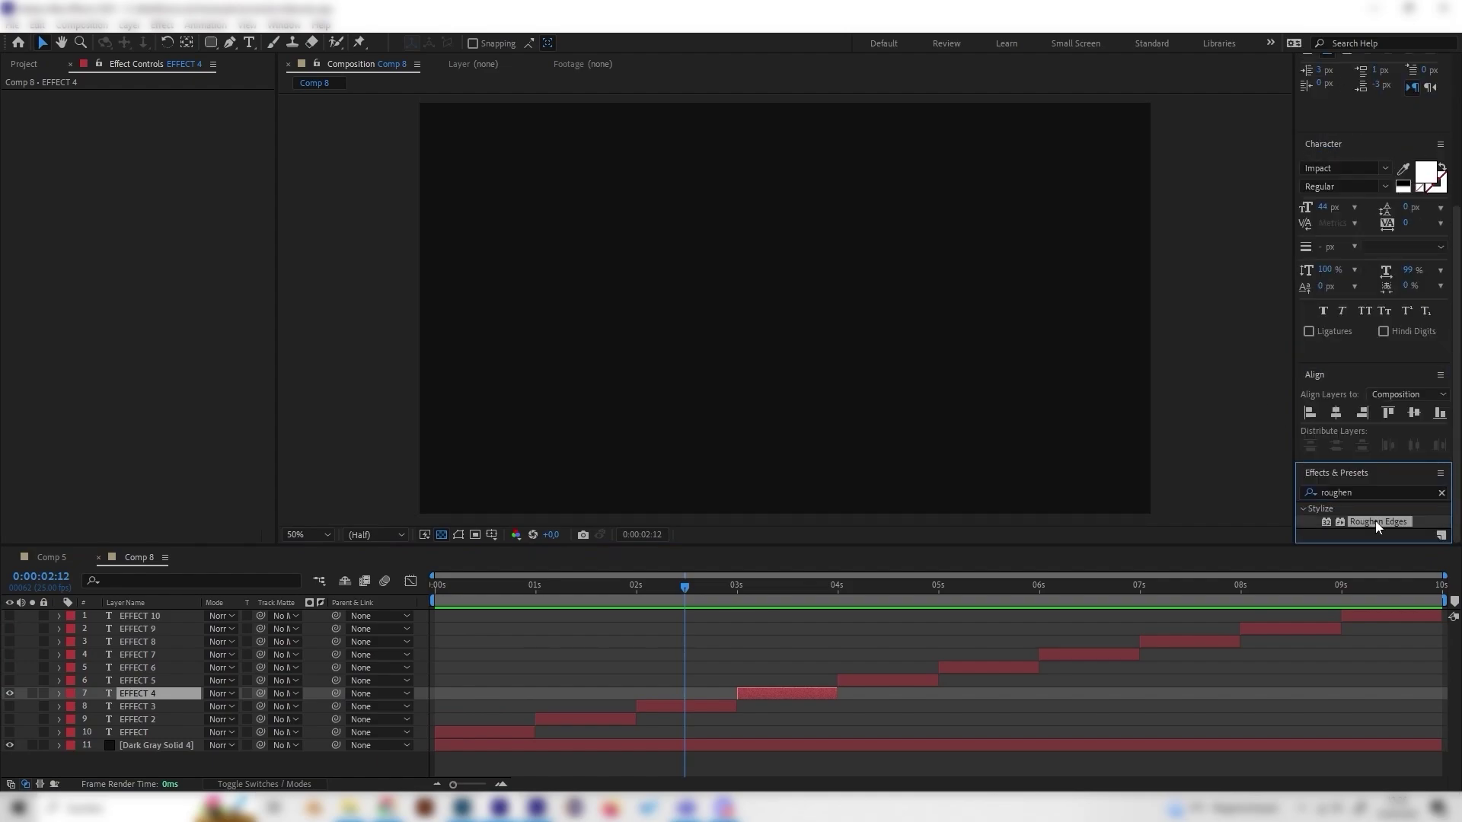
pyautogui.moveTo(784, 587); pyautogui.dragTo(778, 595)
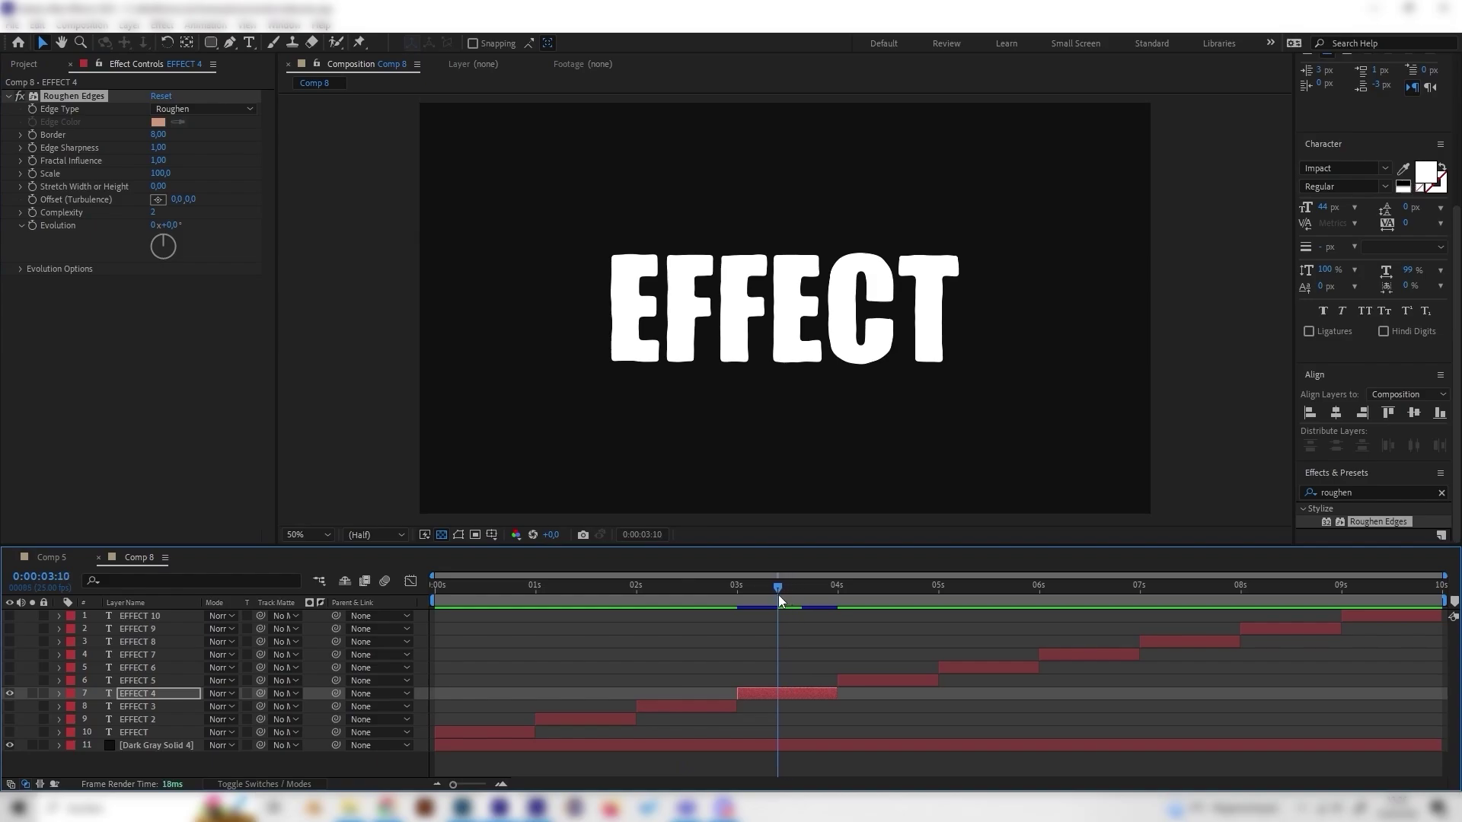
pyautogui.press('/')
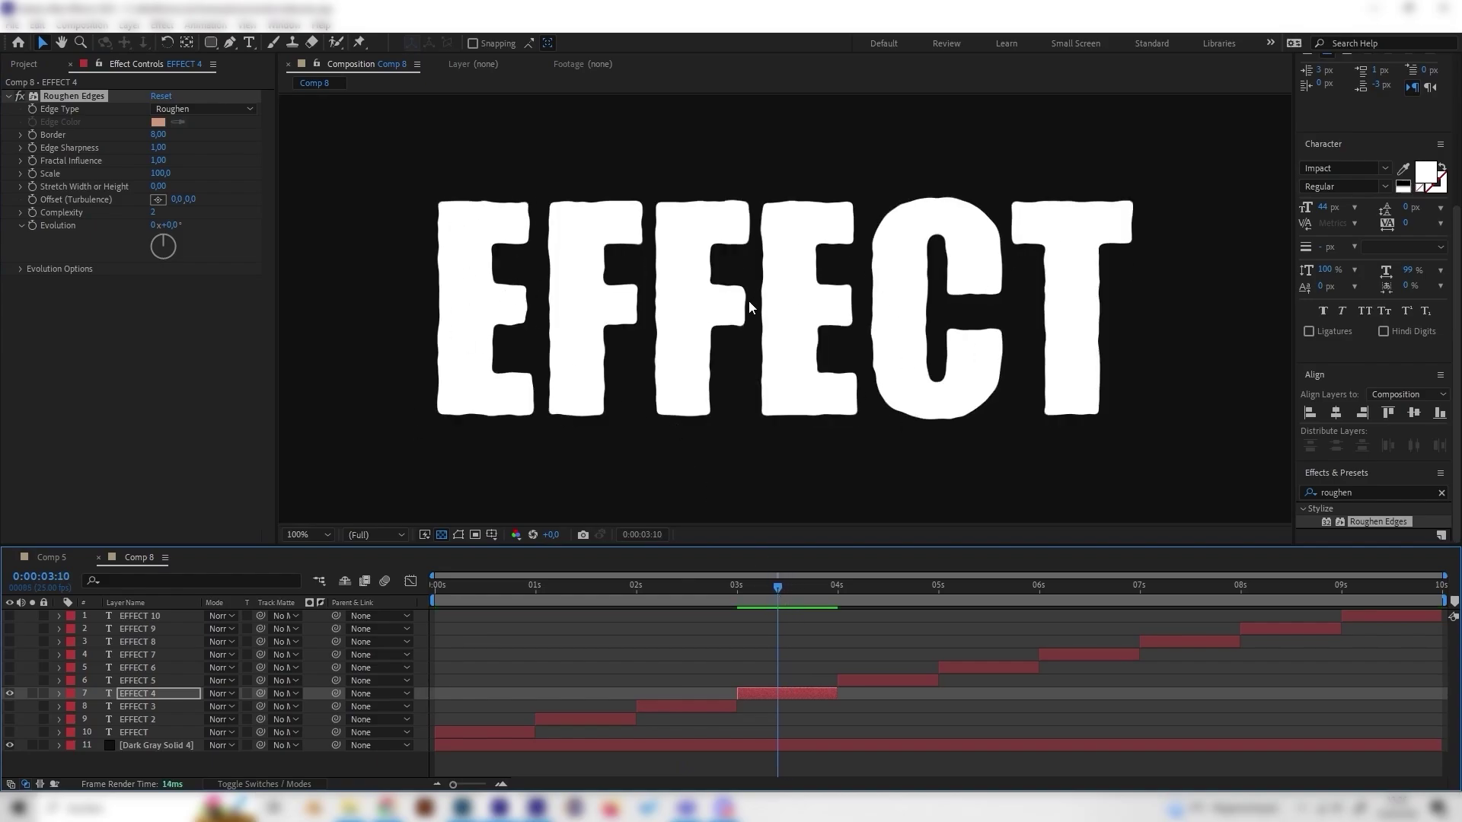
pyautogui.press(',')
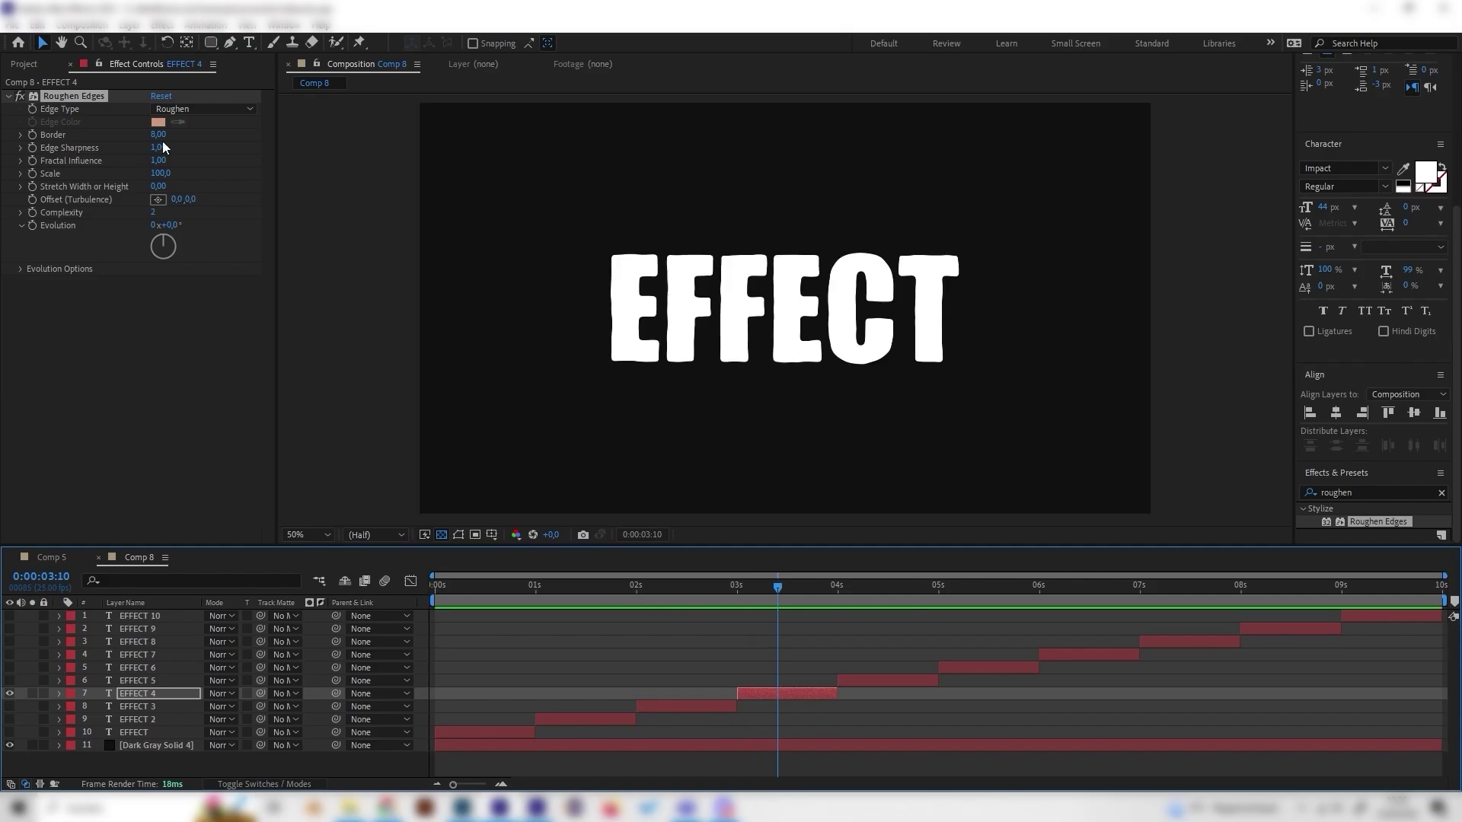
# - Try a Border value of 20 in EFFECT 4's Roughen Edges
pyautogui.click(154, 134)
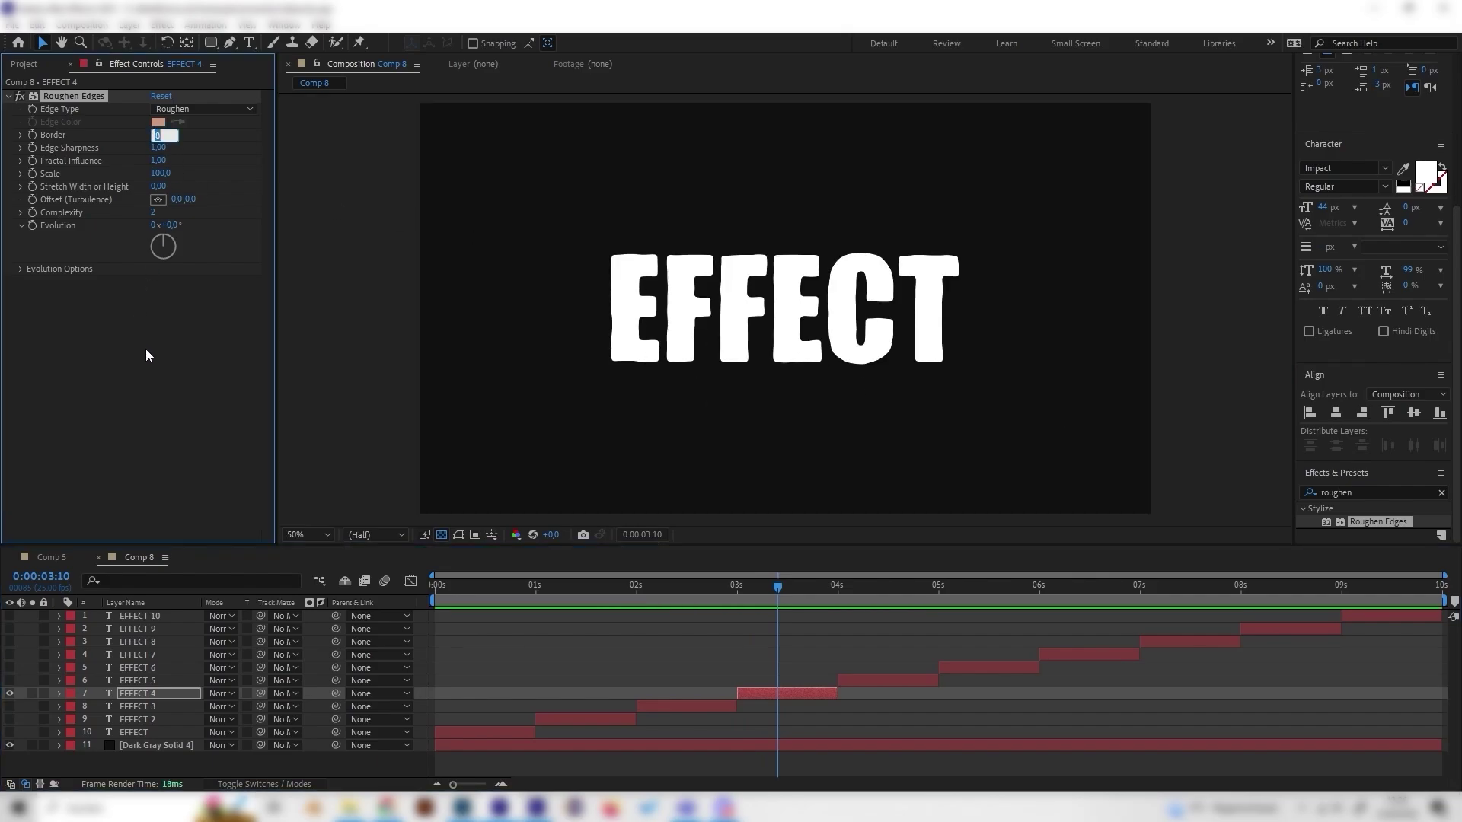
pyautogui.write('20')
pyautogui.press('Return')
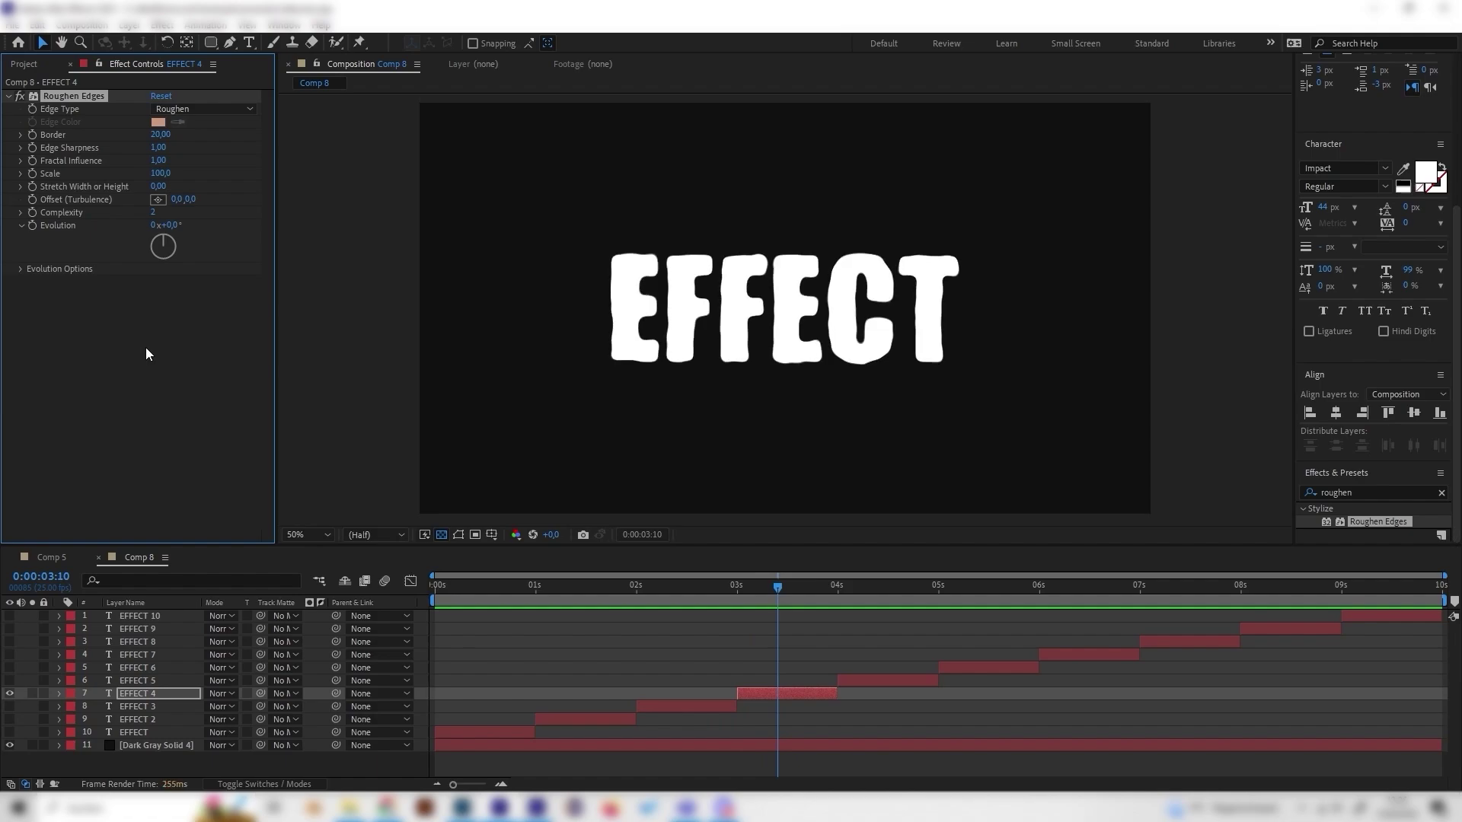
# - Set the Border of Roughen Edges to 25 and inspect the letter edges up close
pyautogui.click(162, 134)
pyautogui.write('25')
pyautogui.press('Return')
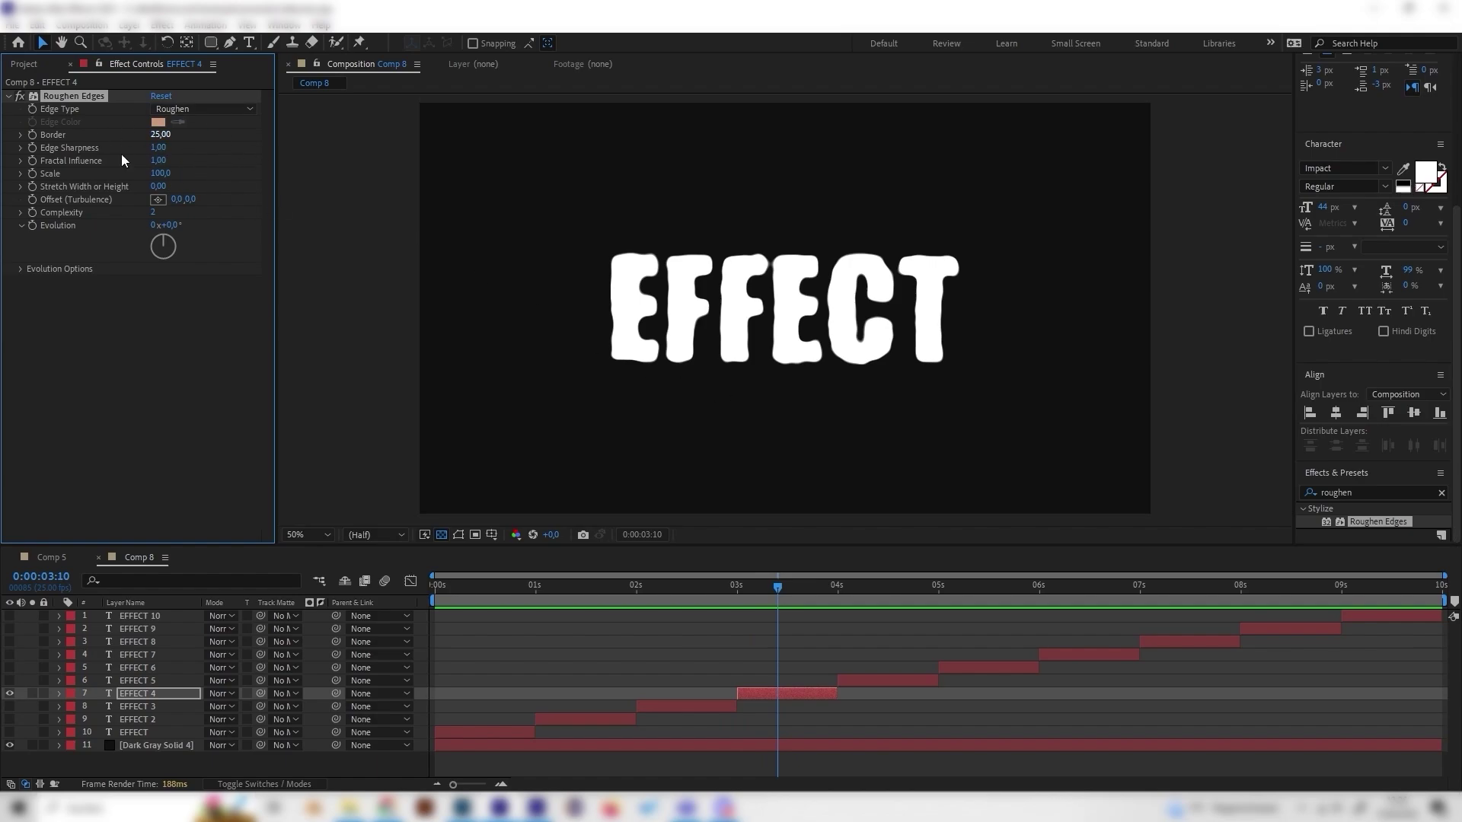
pyautogui.press('/')
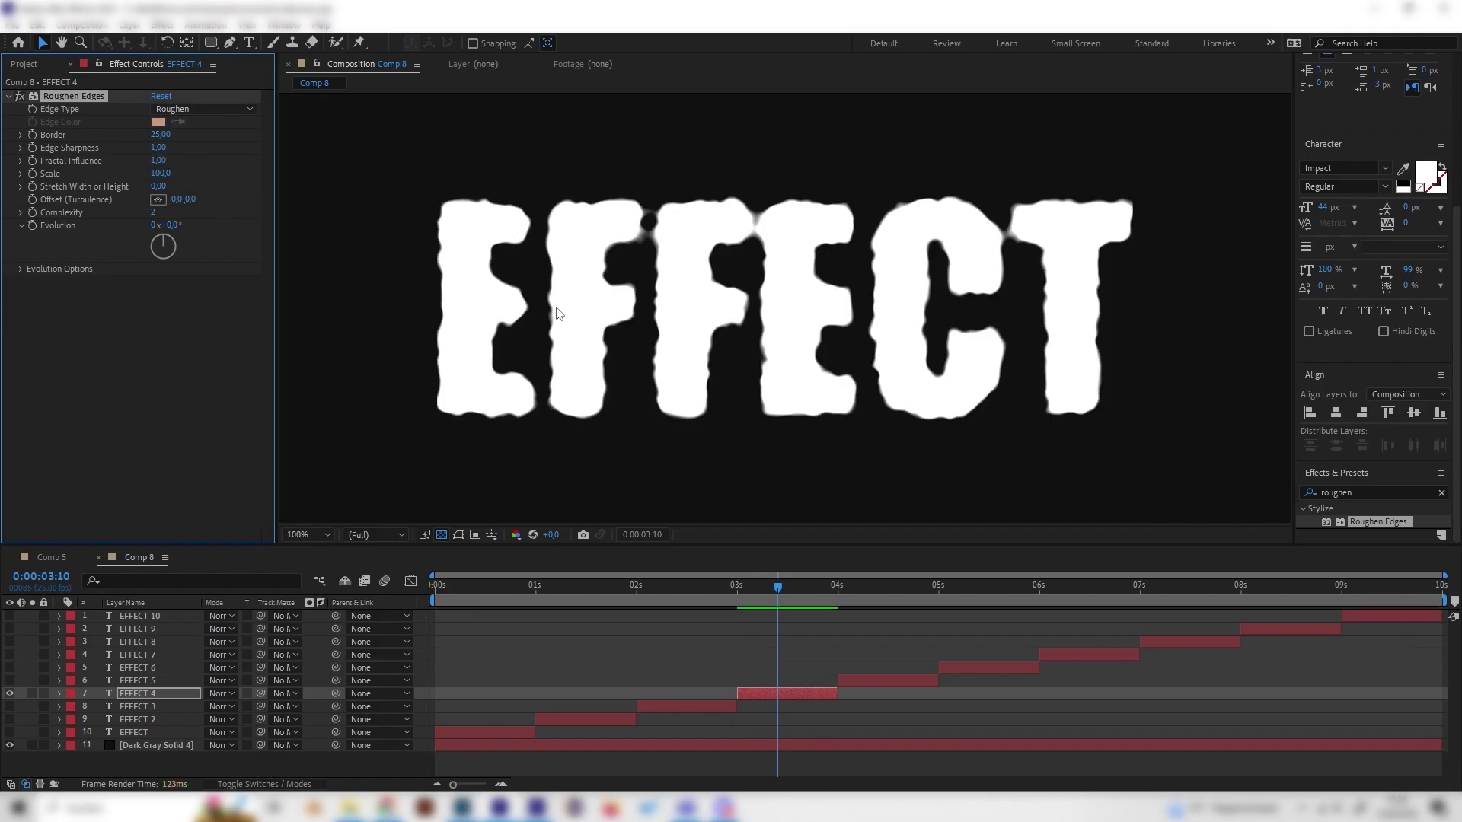
# - Fit the composition in view and set Roughen Edges' Edge Sharpness to 1.66 on EFFECT 4
pyautogui.hotkey('shift', '/')
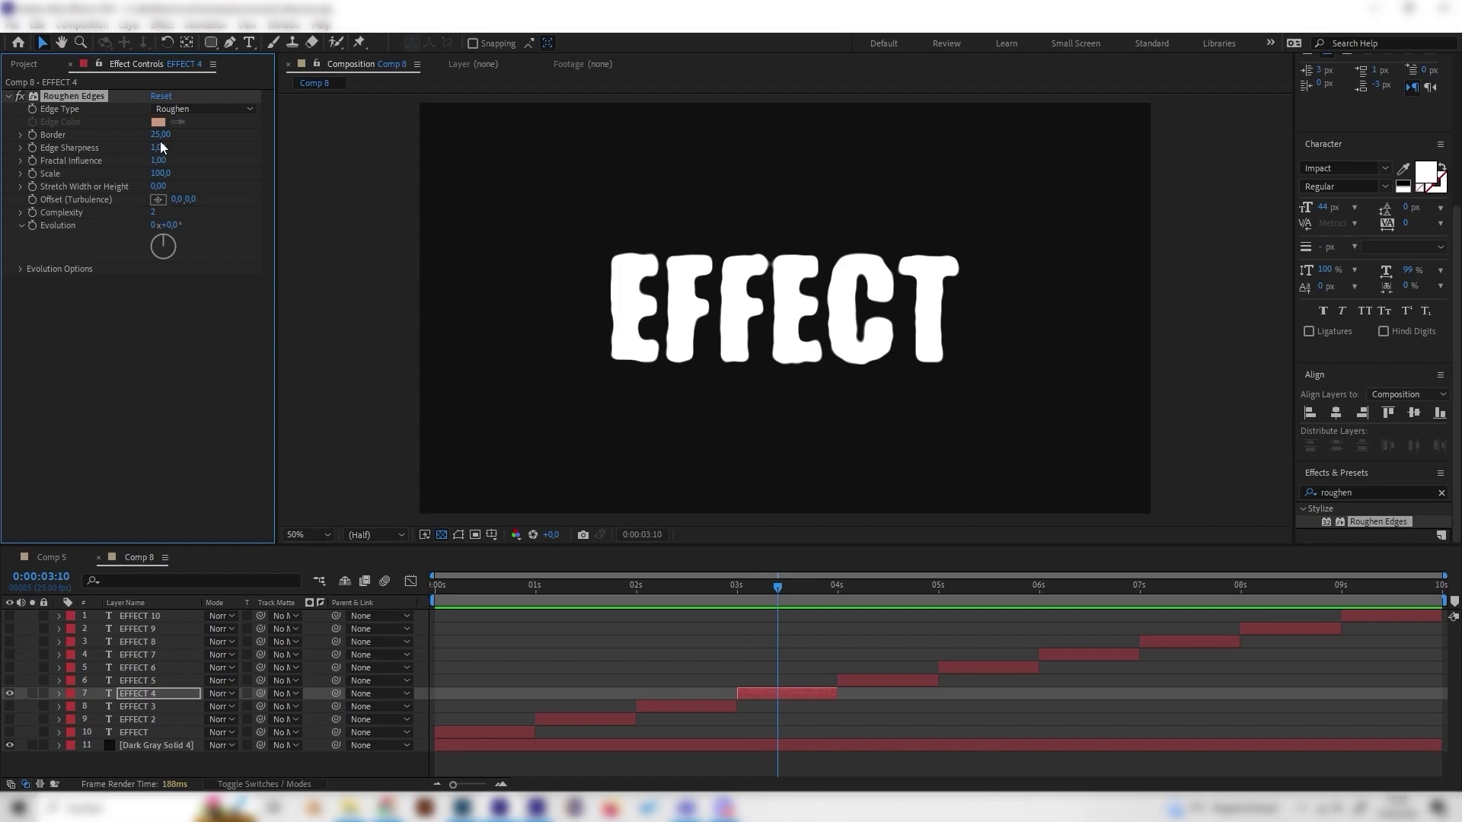
pyautogui.click(146, 176)
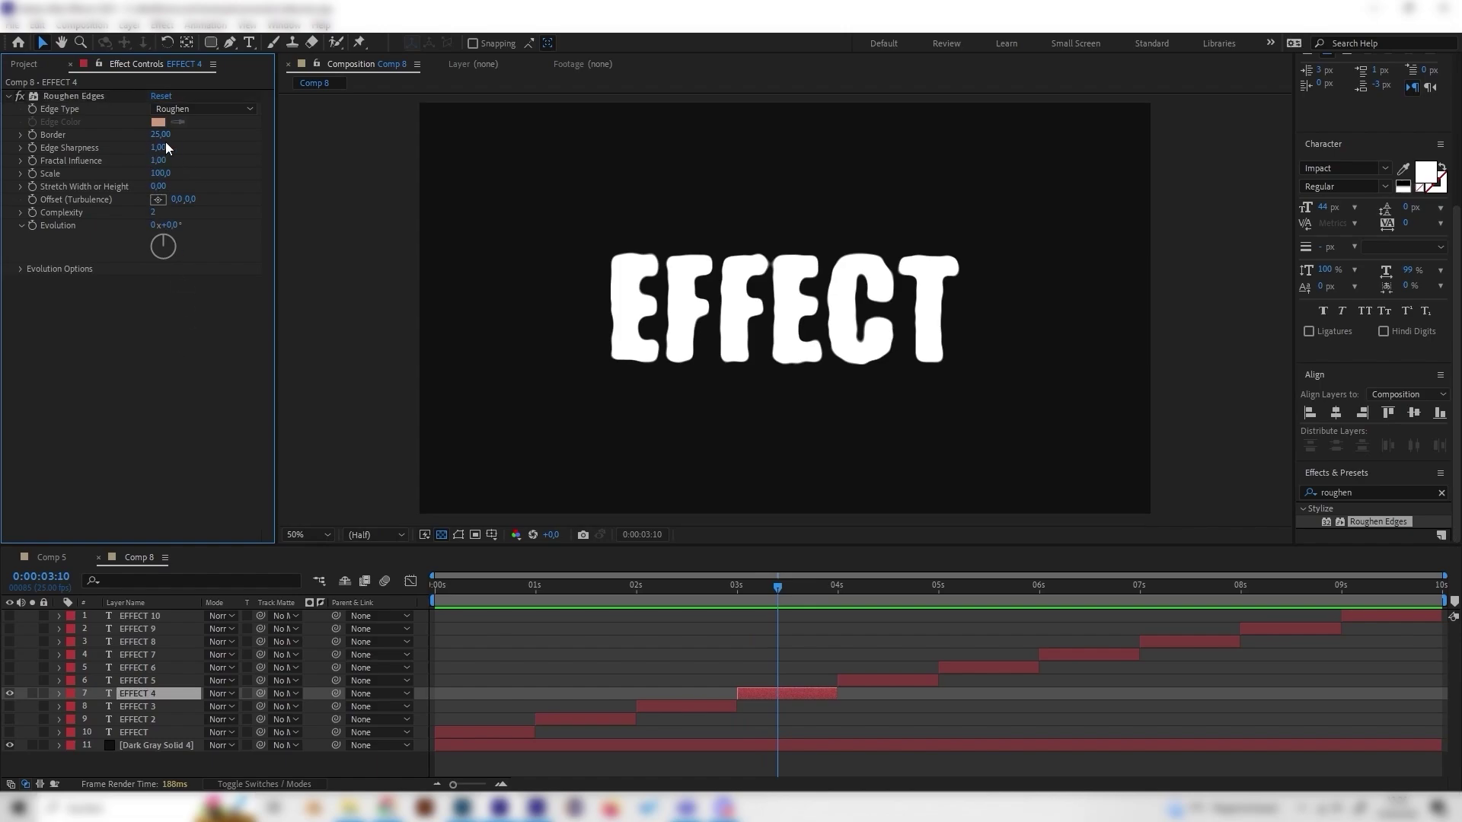
pyautogui.moveTo(156, 147); pyautogui.dragTo(178, 148)
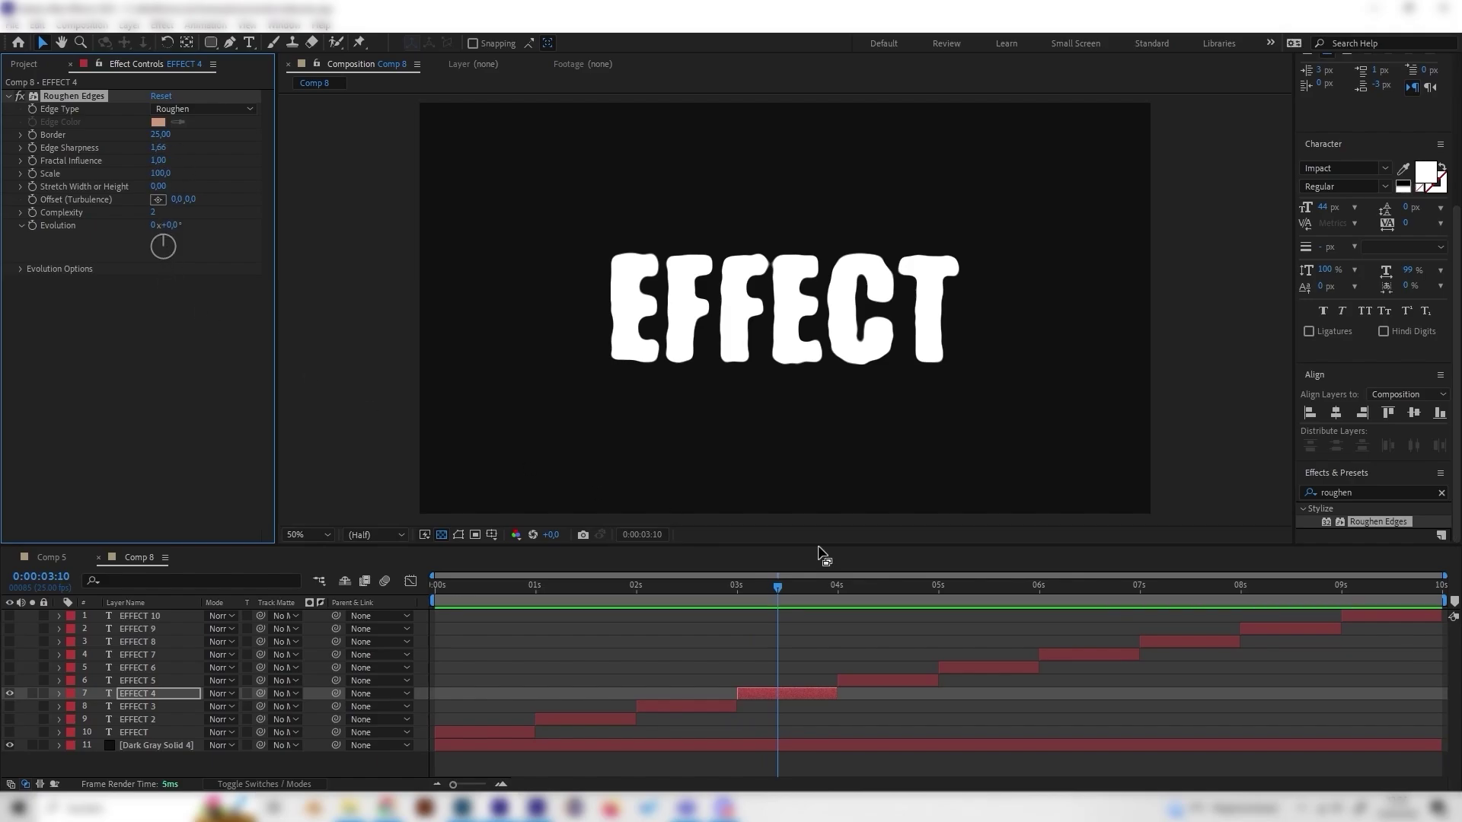
# - Animate Roughen Edges' Evolution with a 0° keyframe at 0:00:03:00 and a rotated angle at 0:00:03:24, and preview the motion
pyautogui.moveTo(774, 595); pyautogui.dragTo(737, 592)
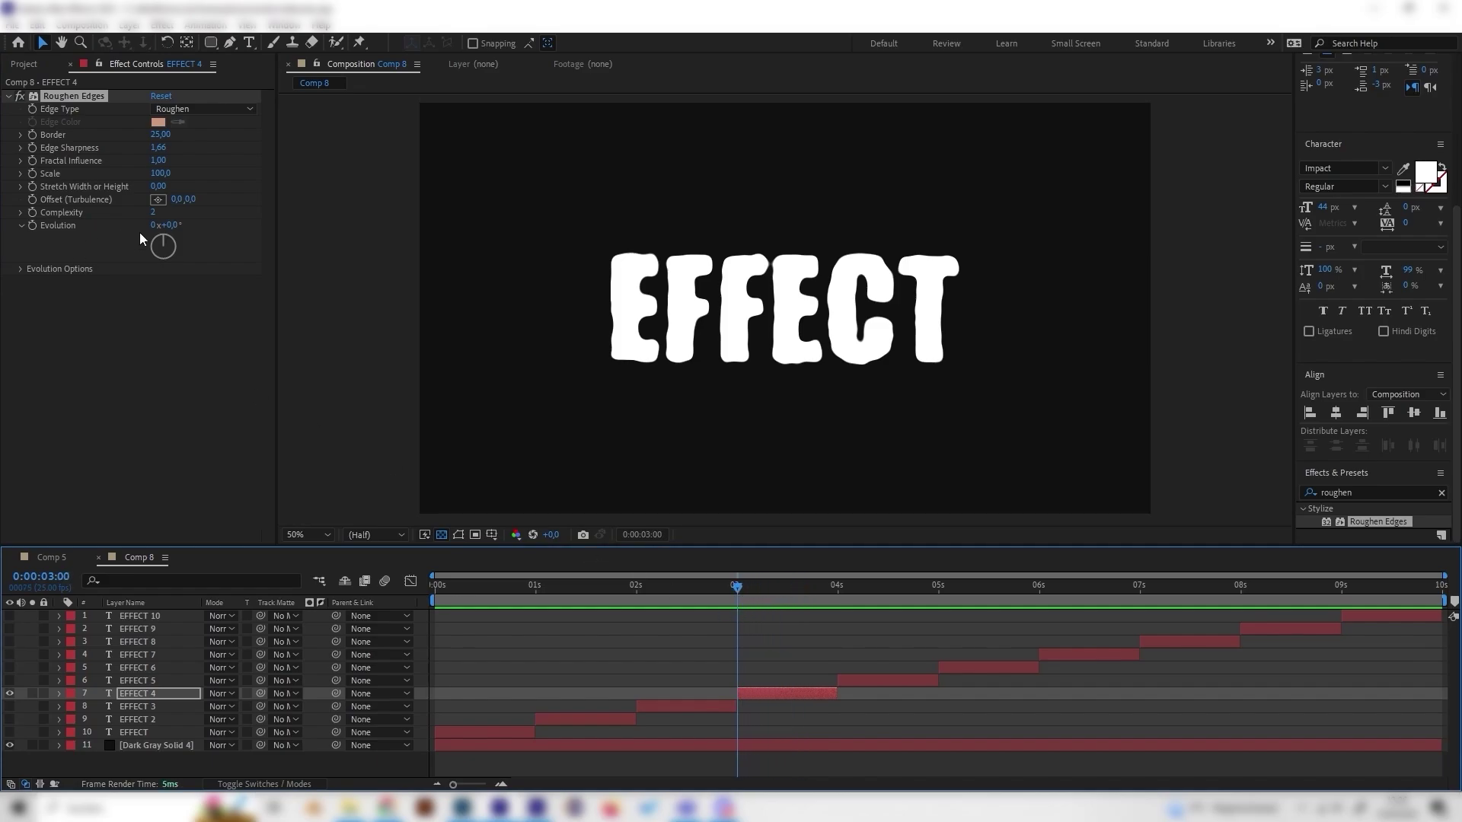
pyautogui.click(34, 225)
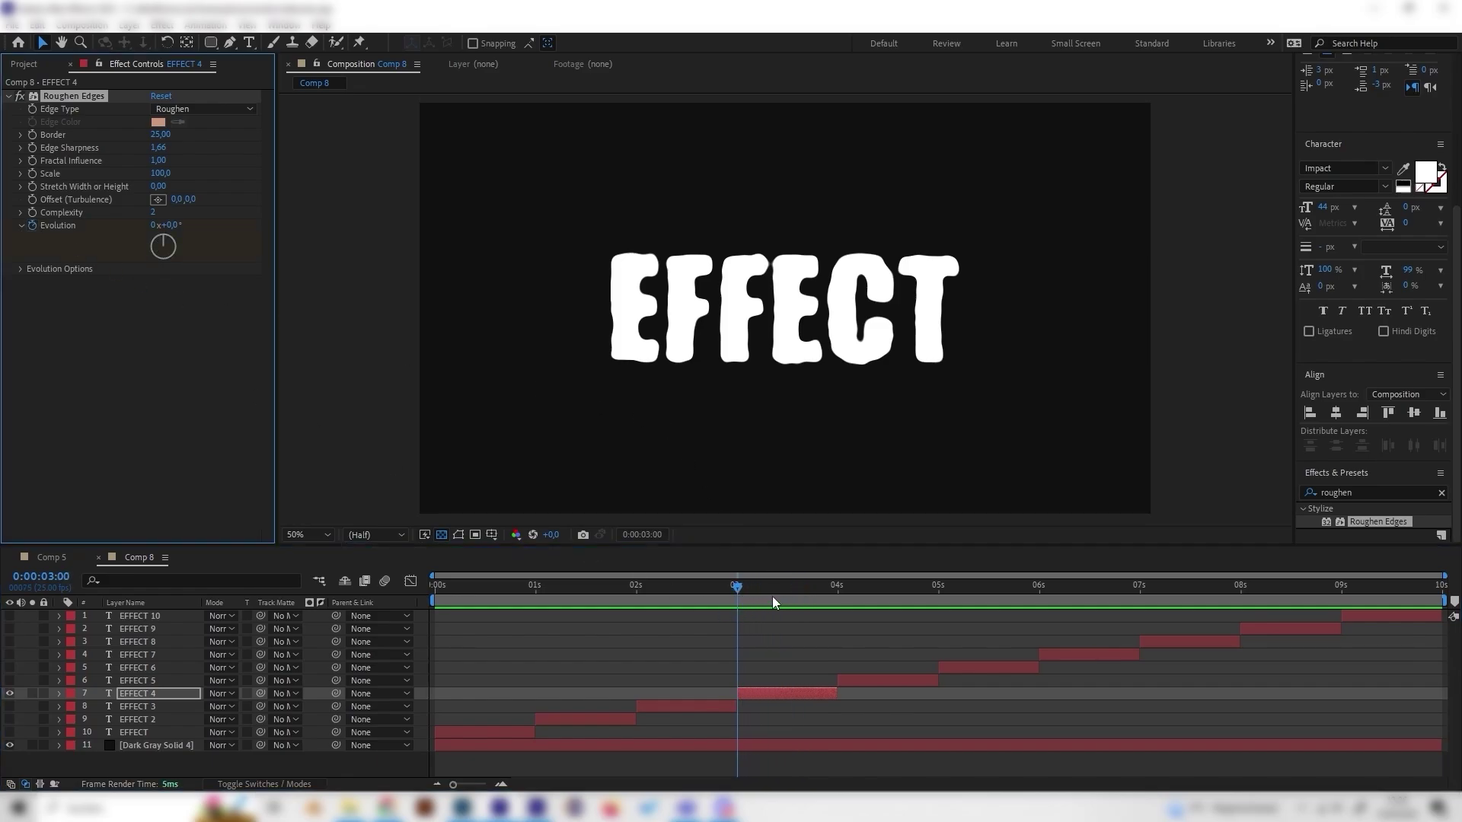
pyautogui.click(835, 585)
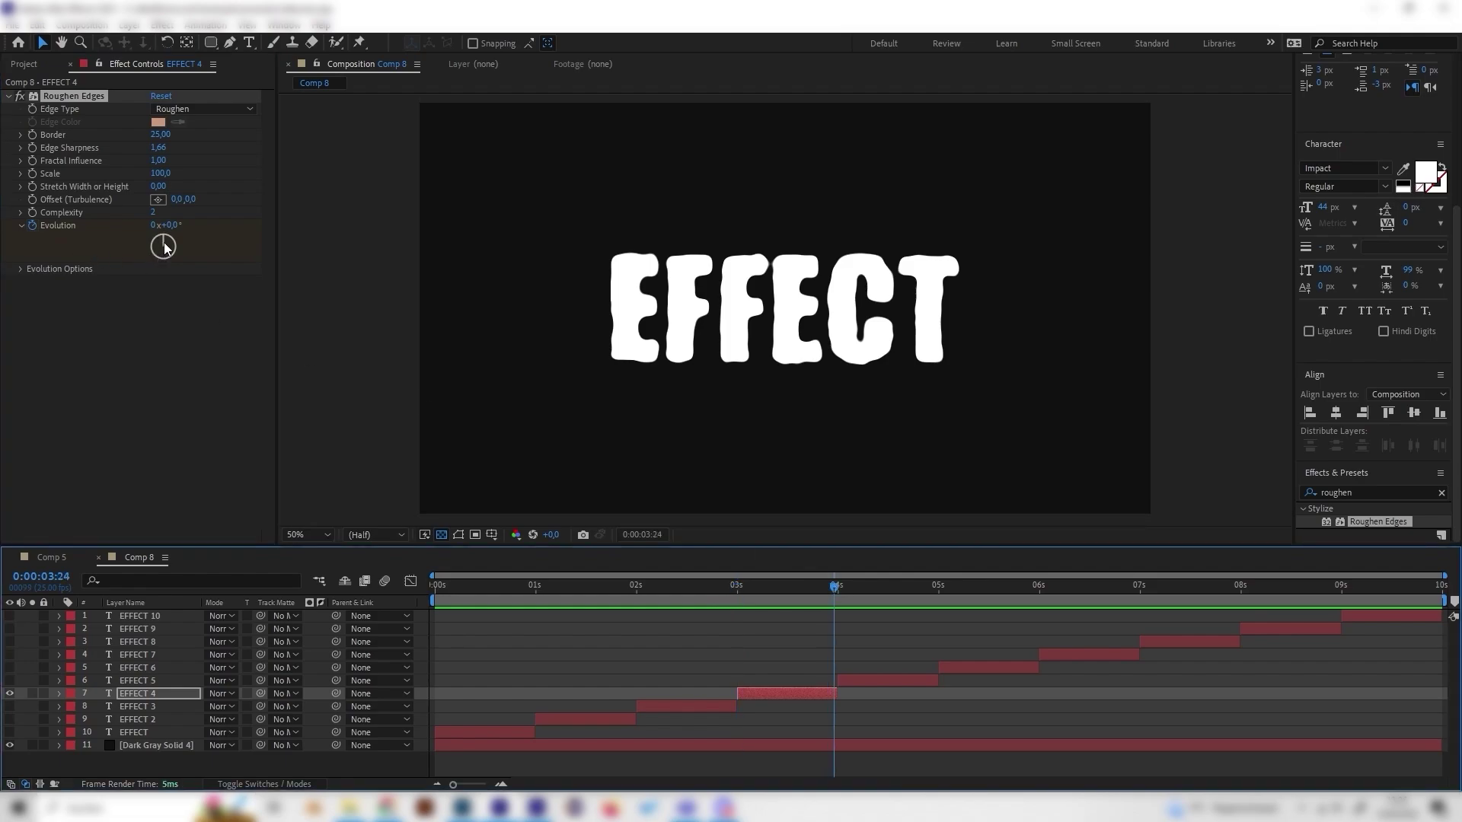
pyautogui.moveTo(157, 245)
pyautogui.mouseDown()
pyautogui.moveTo(160, 291)
pyautogui.moveTo(176, 249)
pyautogui.moveTo(156, 261)
pyautogui.moveTo(138, 236)
pyautogui.mouseUp()
pyautogui.moveTo(809, 587); pyautogui.dragTo(755, 583)
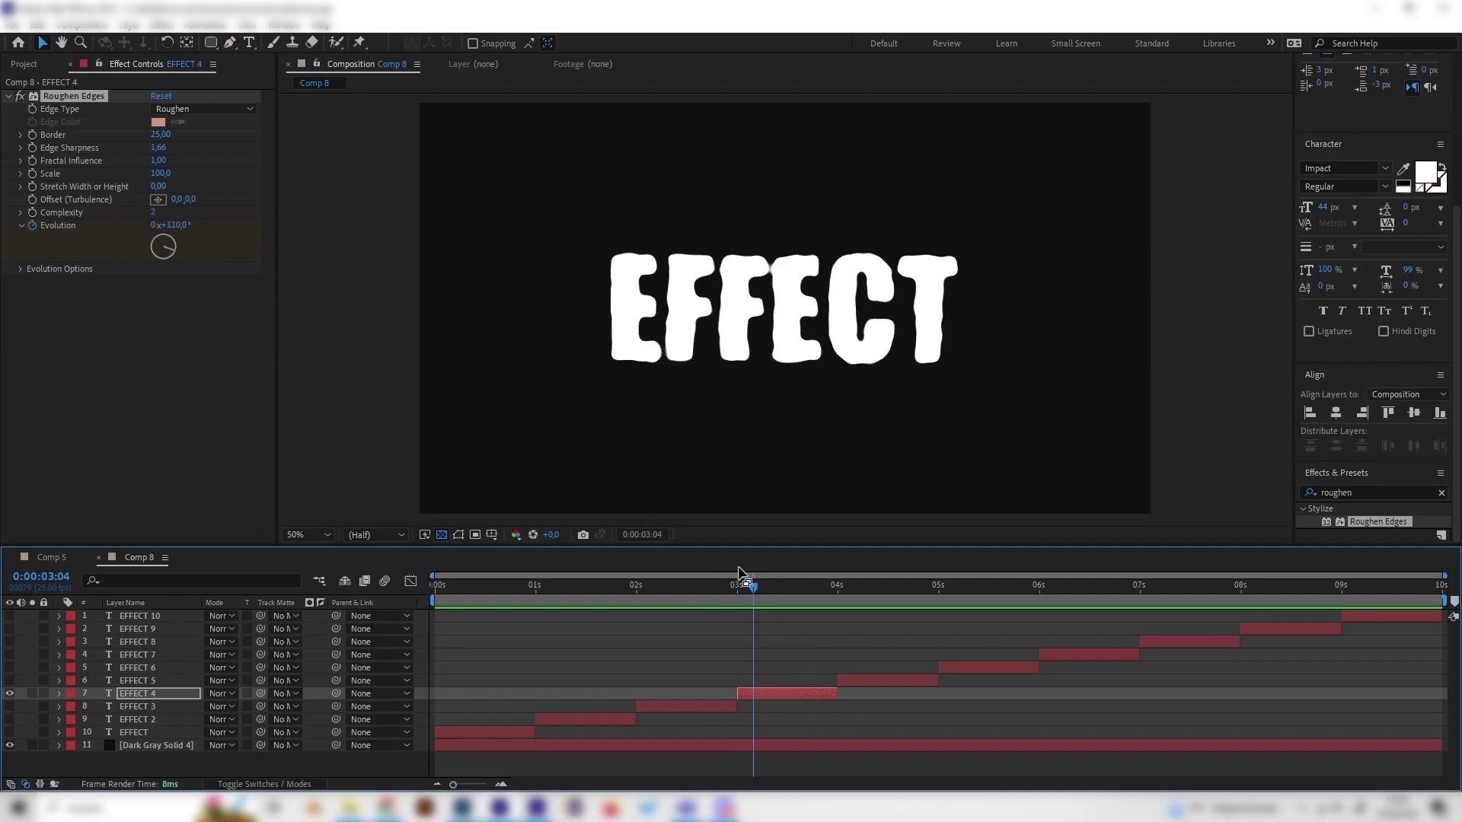
# - Try the Roughen Edges Complexity at 10 on EFFECT 4
pyautogui.click(152, 213)
pyautogui.write('22')
pyautogui.press('Return')
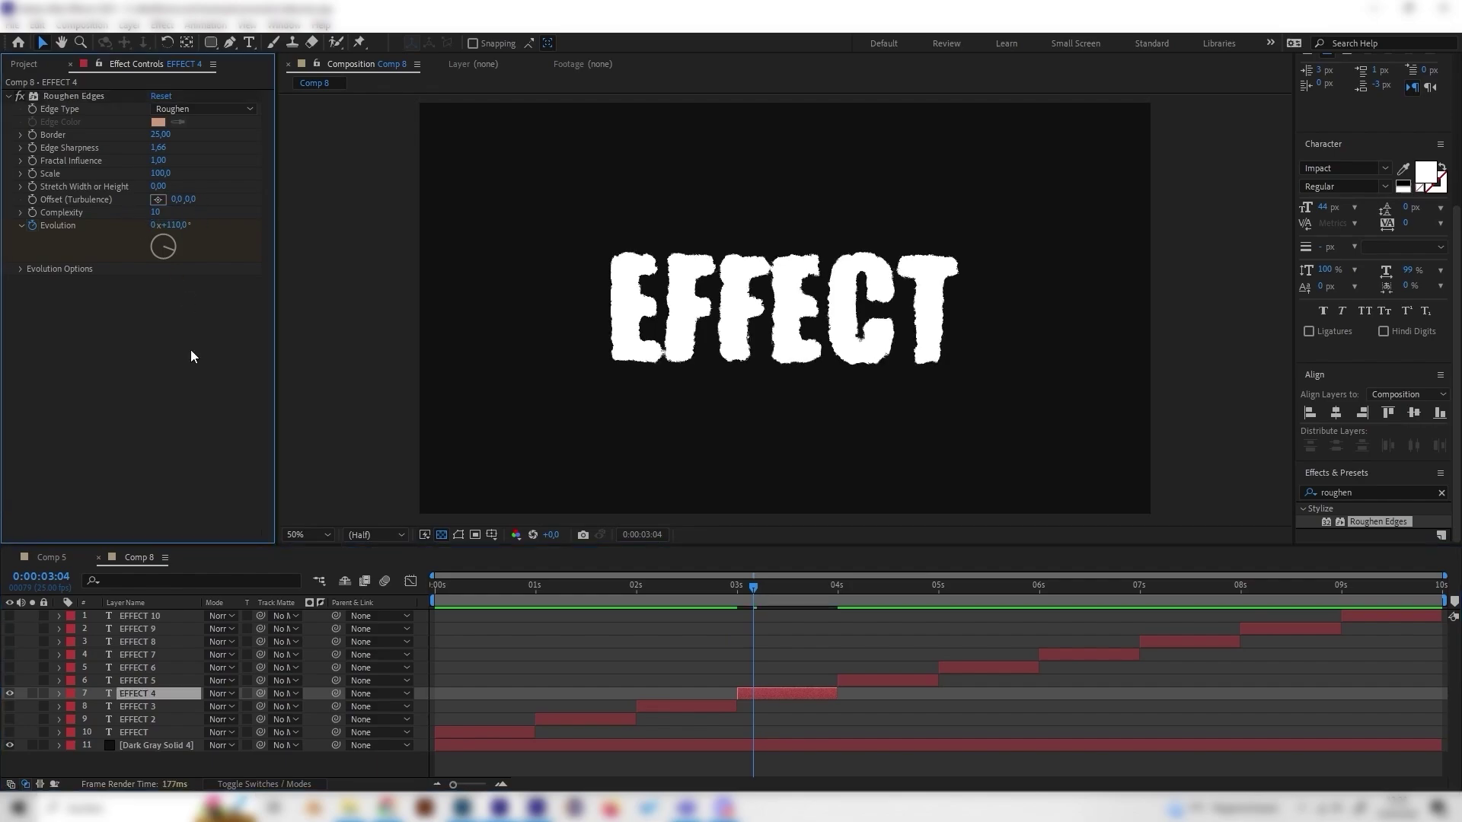
# - Set the Roughen Edges Complexity to 1 and Scale to 22 on EFFECT 4
pyautogui.click(160, 212)
pyautogui.write('1')
pyautogui.press('Return')
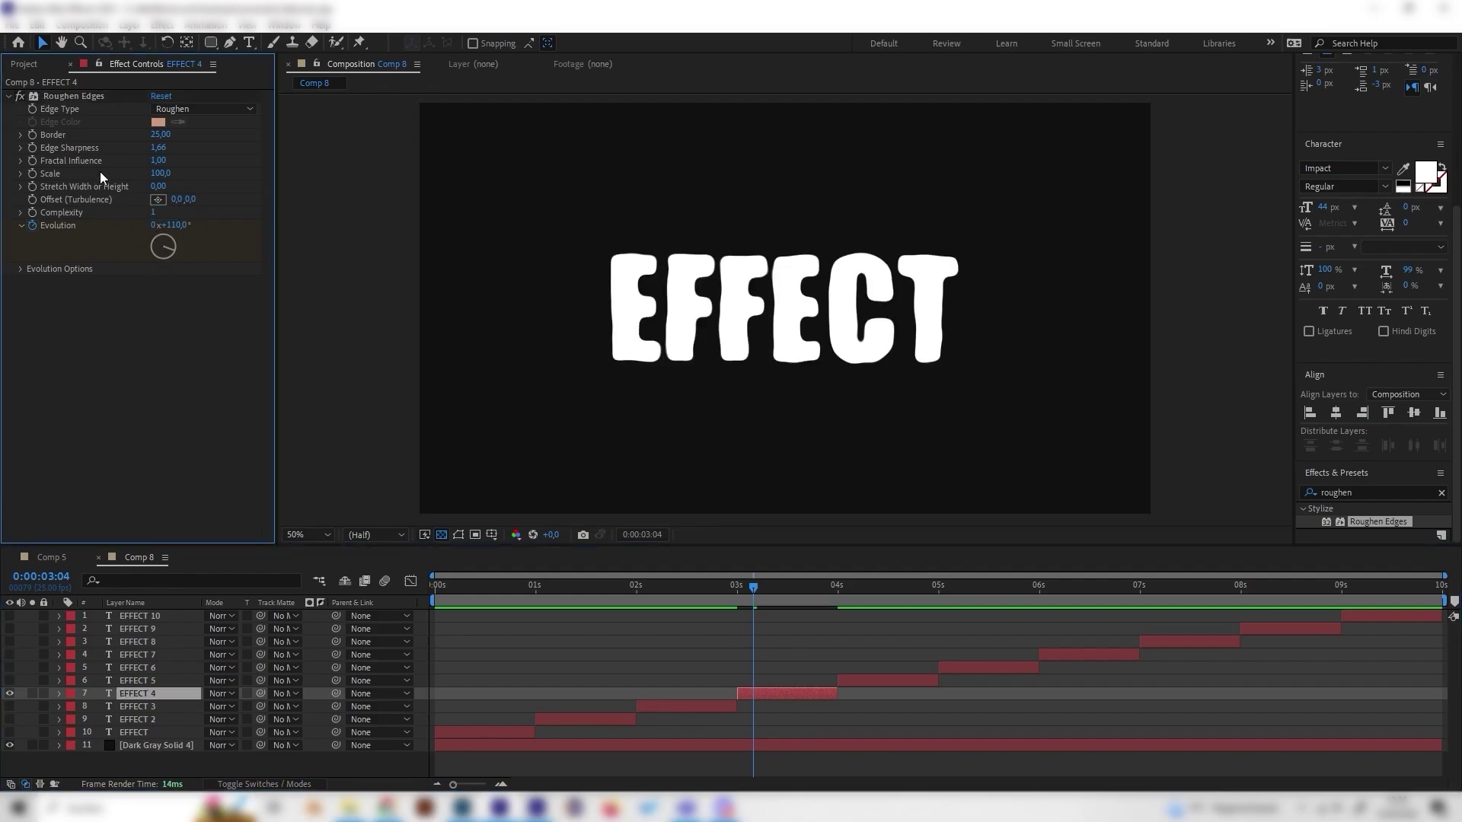
pyautogui.click(160, 173)
pyautogui.write('22')
pyautogui.press('Return')
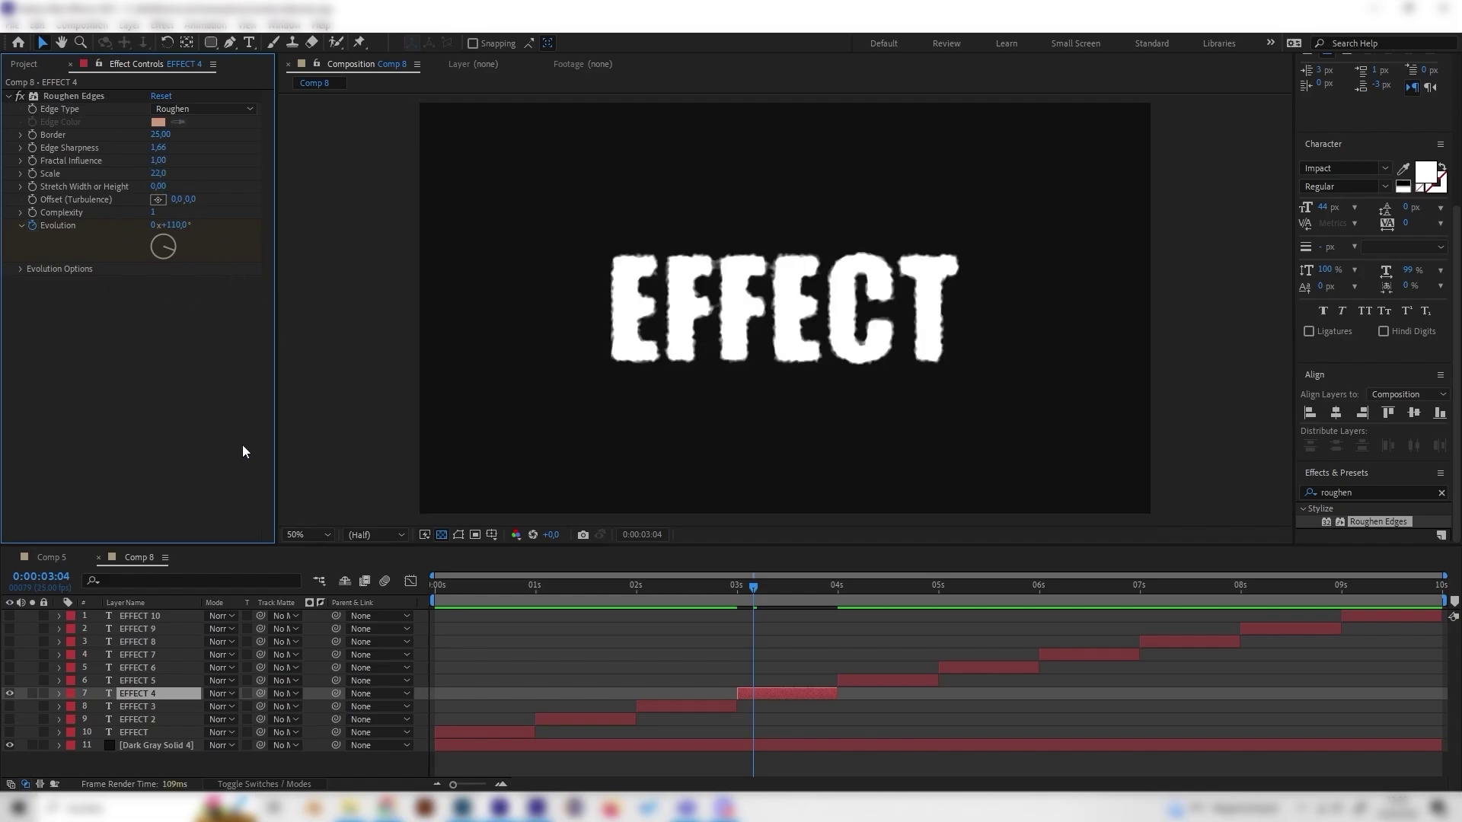
# - Examine the fifth text effect in Comp 5 around 0:00:04:08 as a reference
pyautogui.click(70, 557)
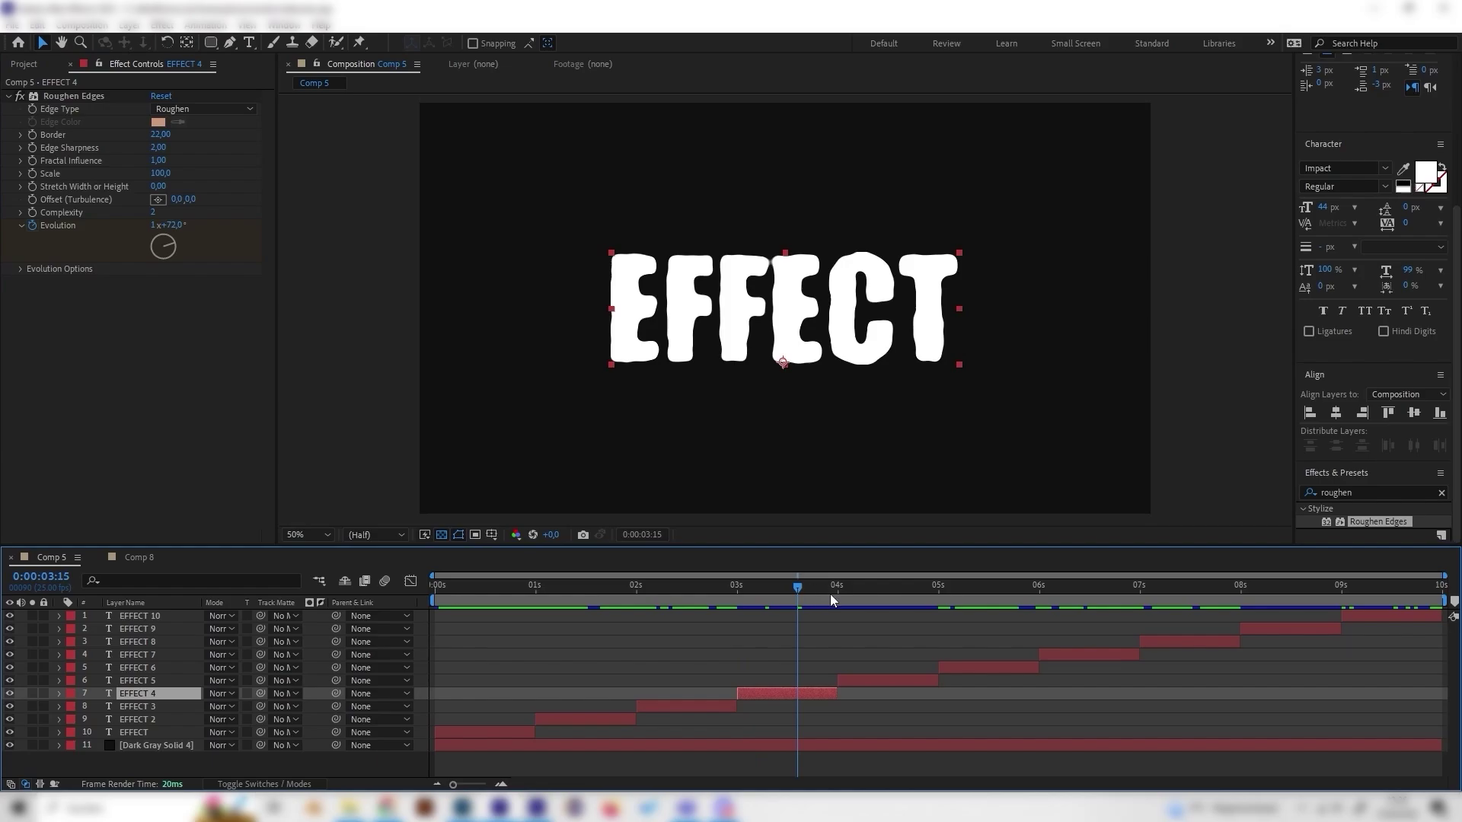
pyautogui.click(871, 598)
pyautogui.moveTo(876, 603)
pyautogui.mouseDown()
pyautogui.moveTo(906, 601)
pyautogui.moveTo(863, 602)
pyautogui.moveTo(909, 609)
pyautogui.moveTo(868, 598)
pyautogui.moveTo(895, 591)
pyautogui.moveTo(843, 596)
pyautogui.moveTo(870, 593)
pyautogui.mouseUp()
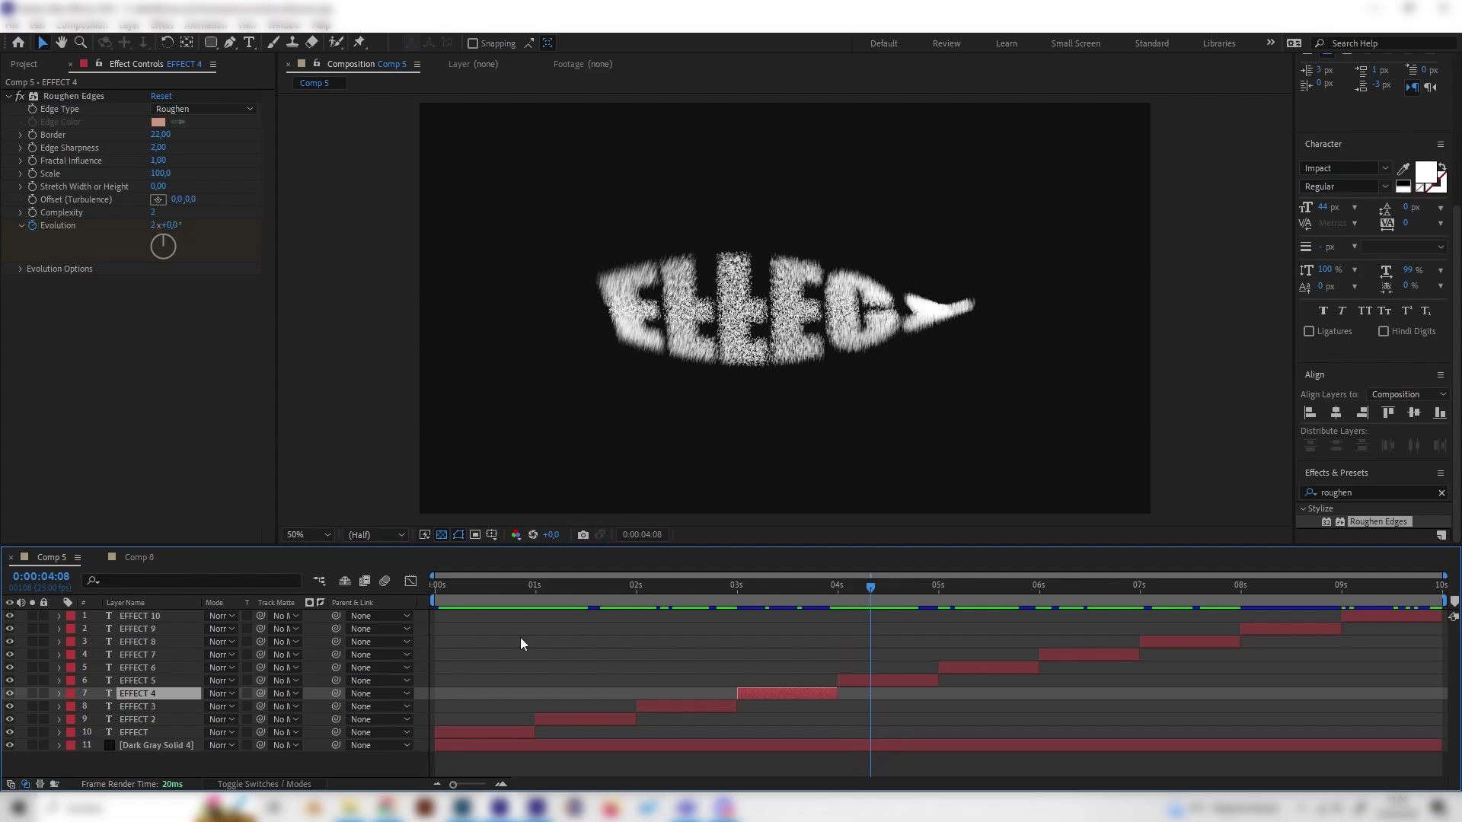
# - In Comp 8, hide the EFFECT 4 layer, show EFFECT 5 and select it
pyautogui.click(140, 556)
pyautogui.click(115, 683)
pyautogui.click(10, 692)
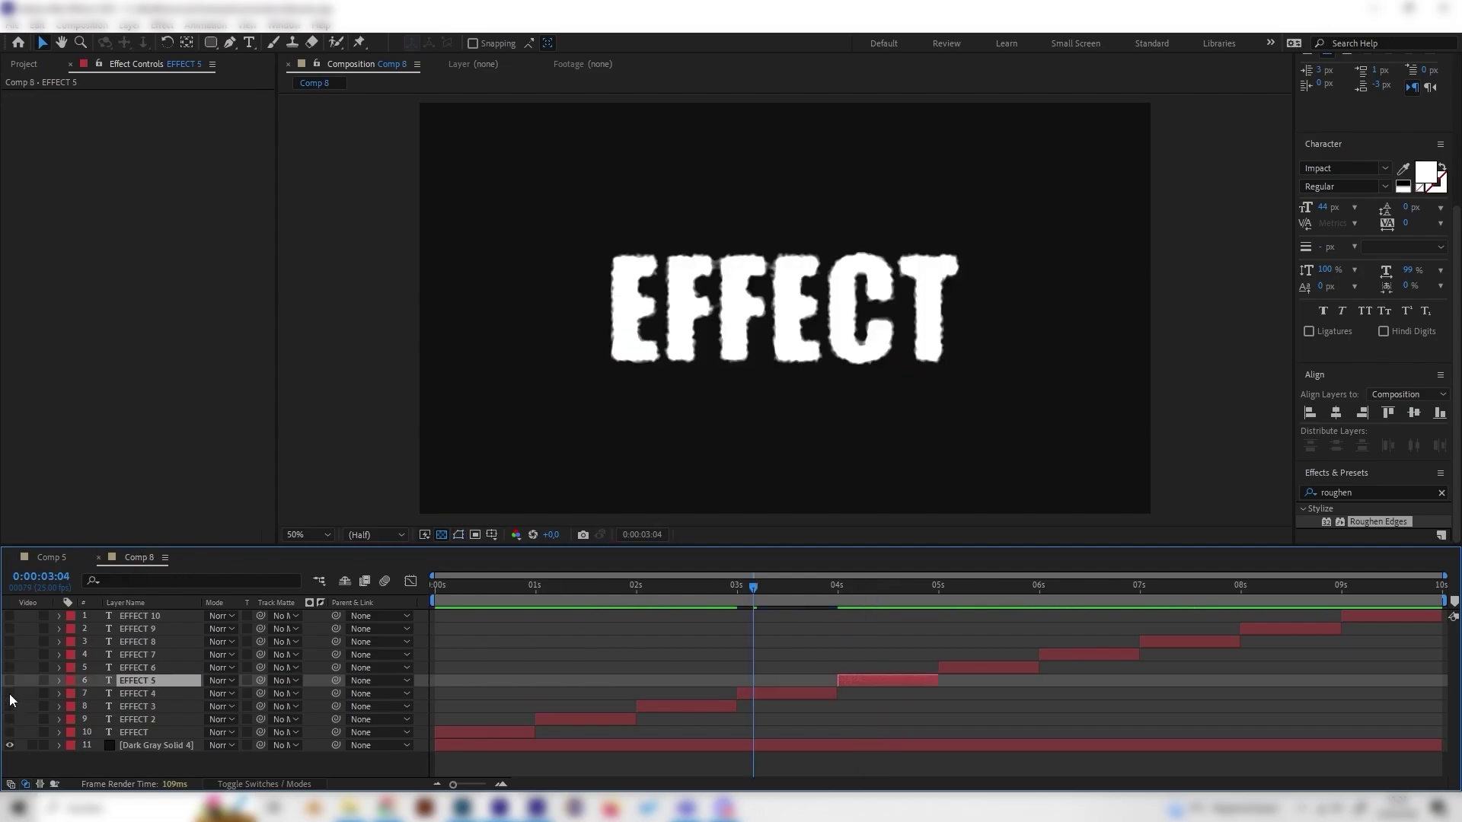
pyautogui.click(10, 679)
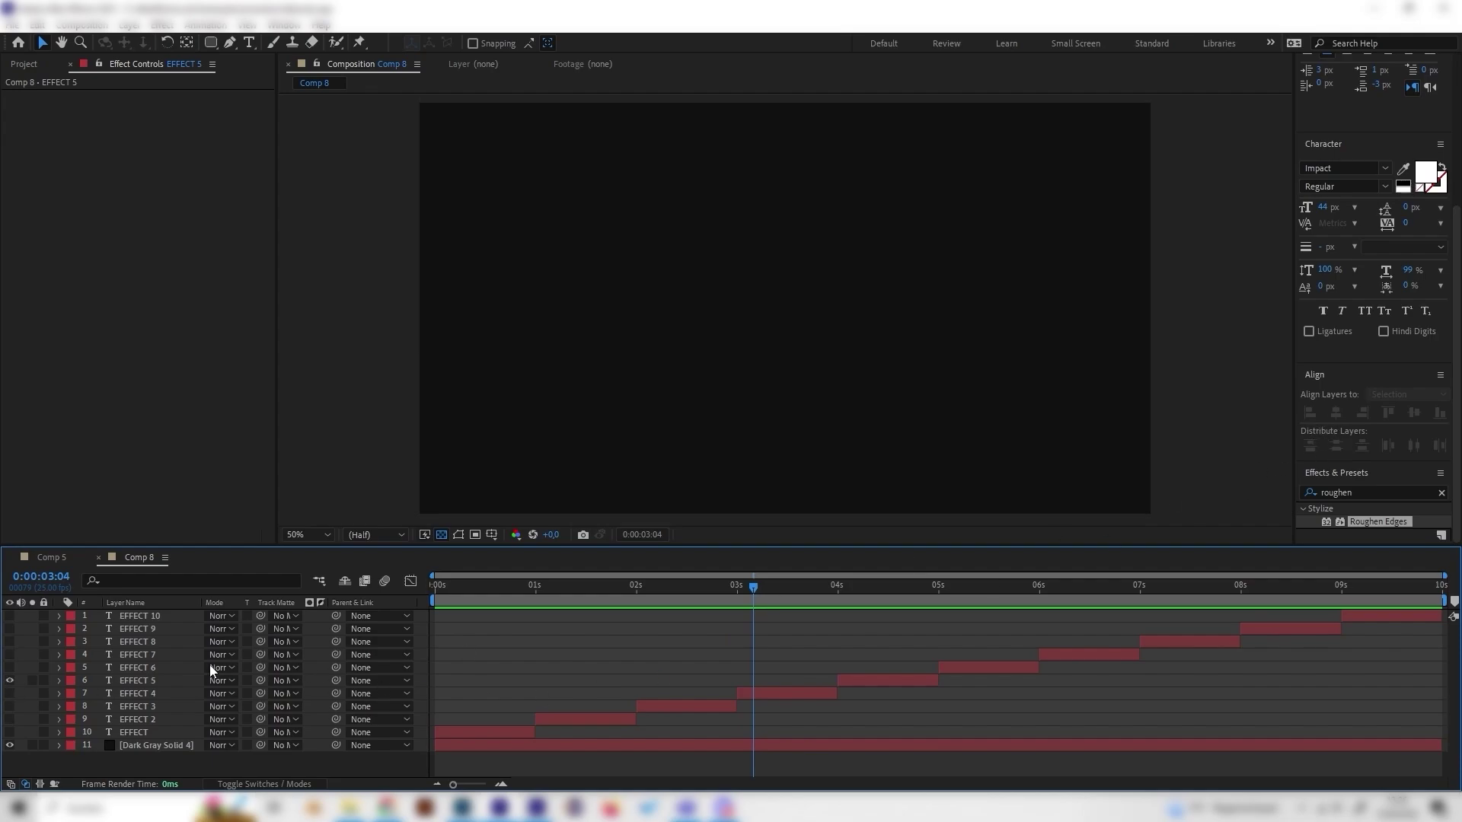
pyautogui.click(166, 681)
# - Search the effects for scat, apply CC Scatterize to EFFECT 5 and go to 0:00:04:07 within the layer
pyautogui.doubleClick(1363, 493)
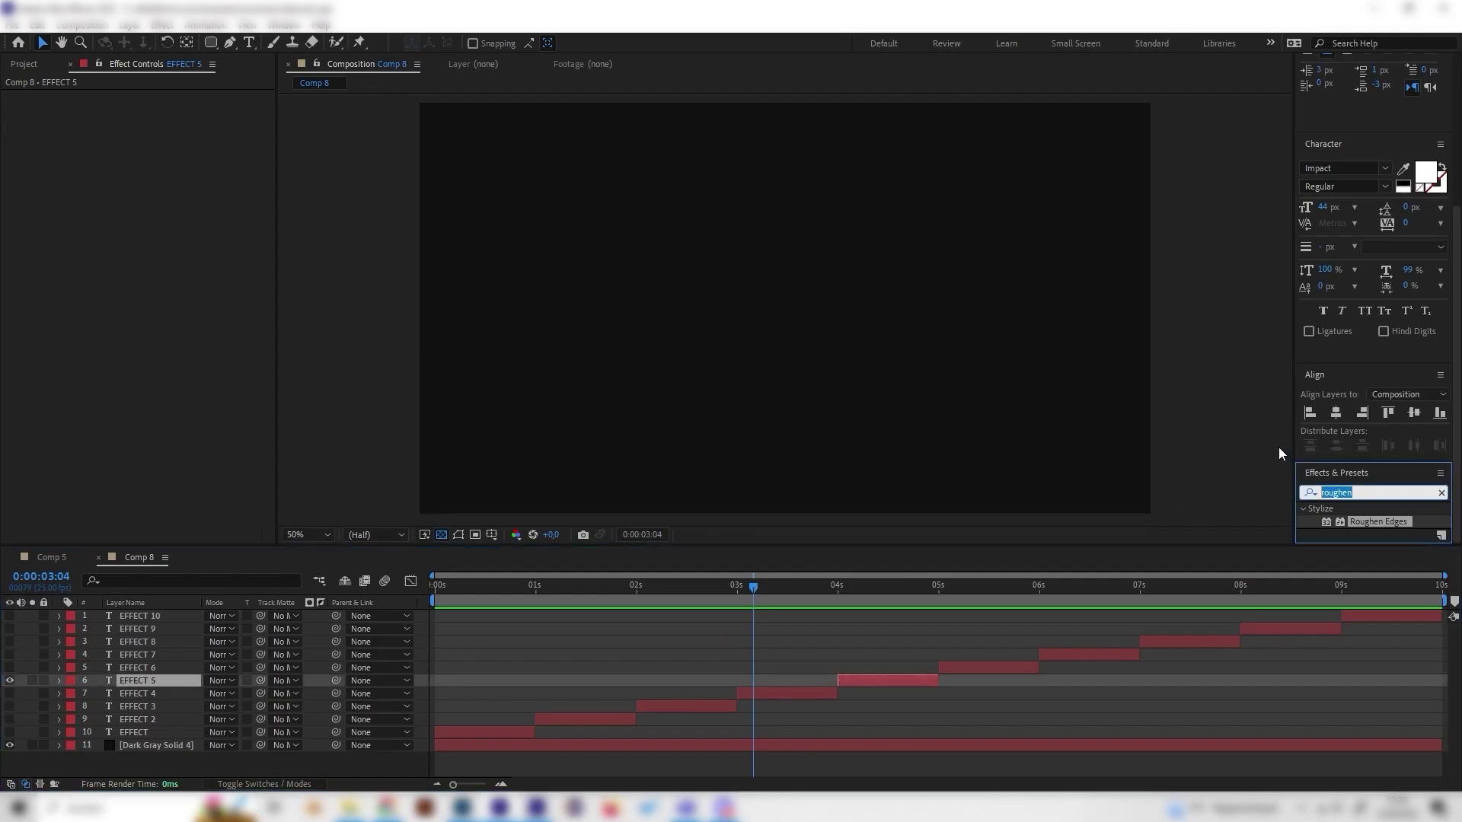
pyautogui.write('sca')
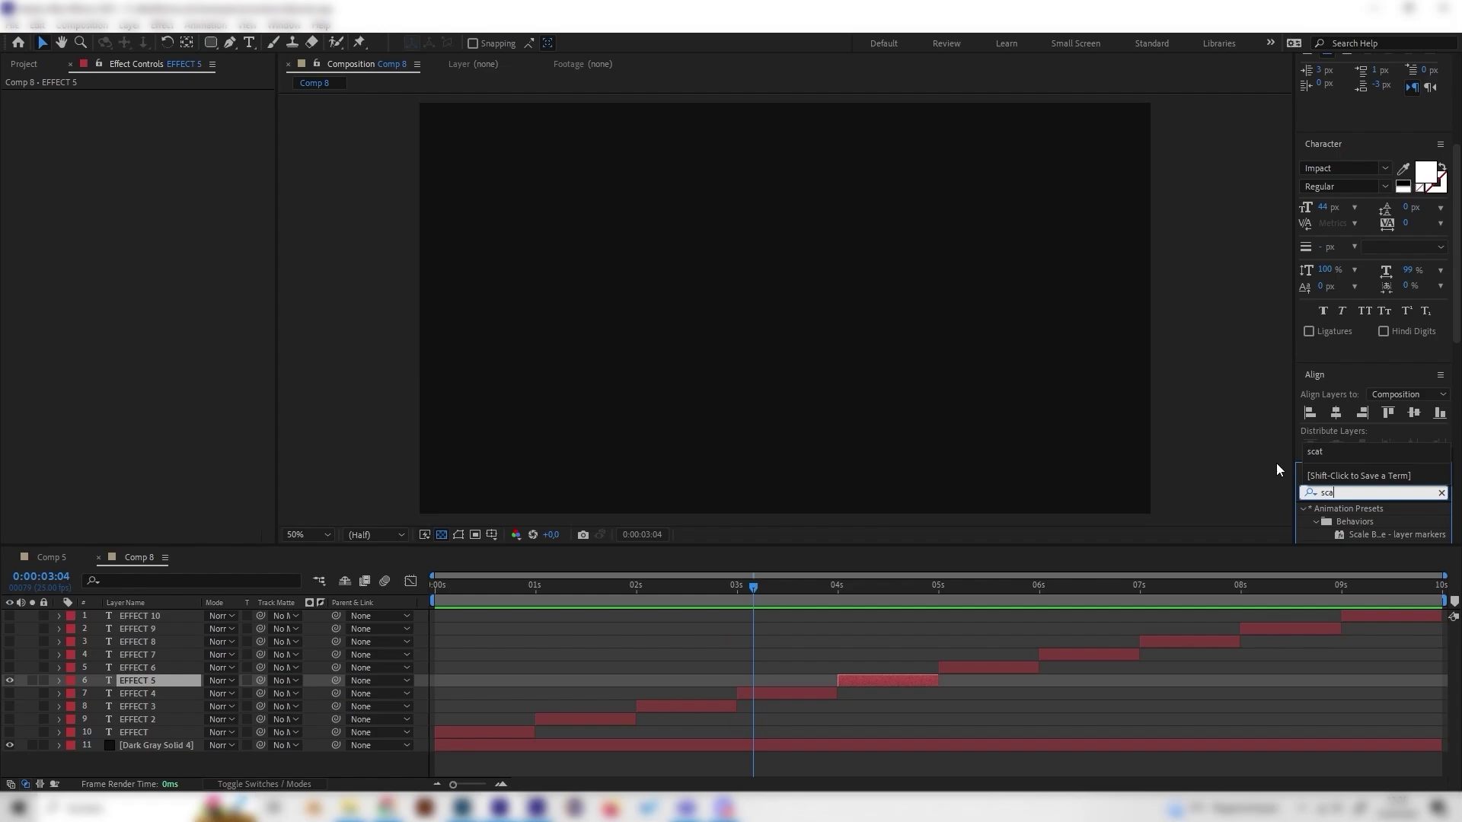
pyautogui.scroll(-5, 1355, 510)
pyautogui.scroll(-3, 1354, 516)
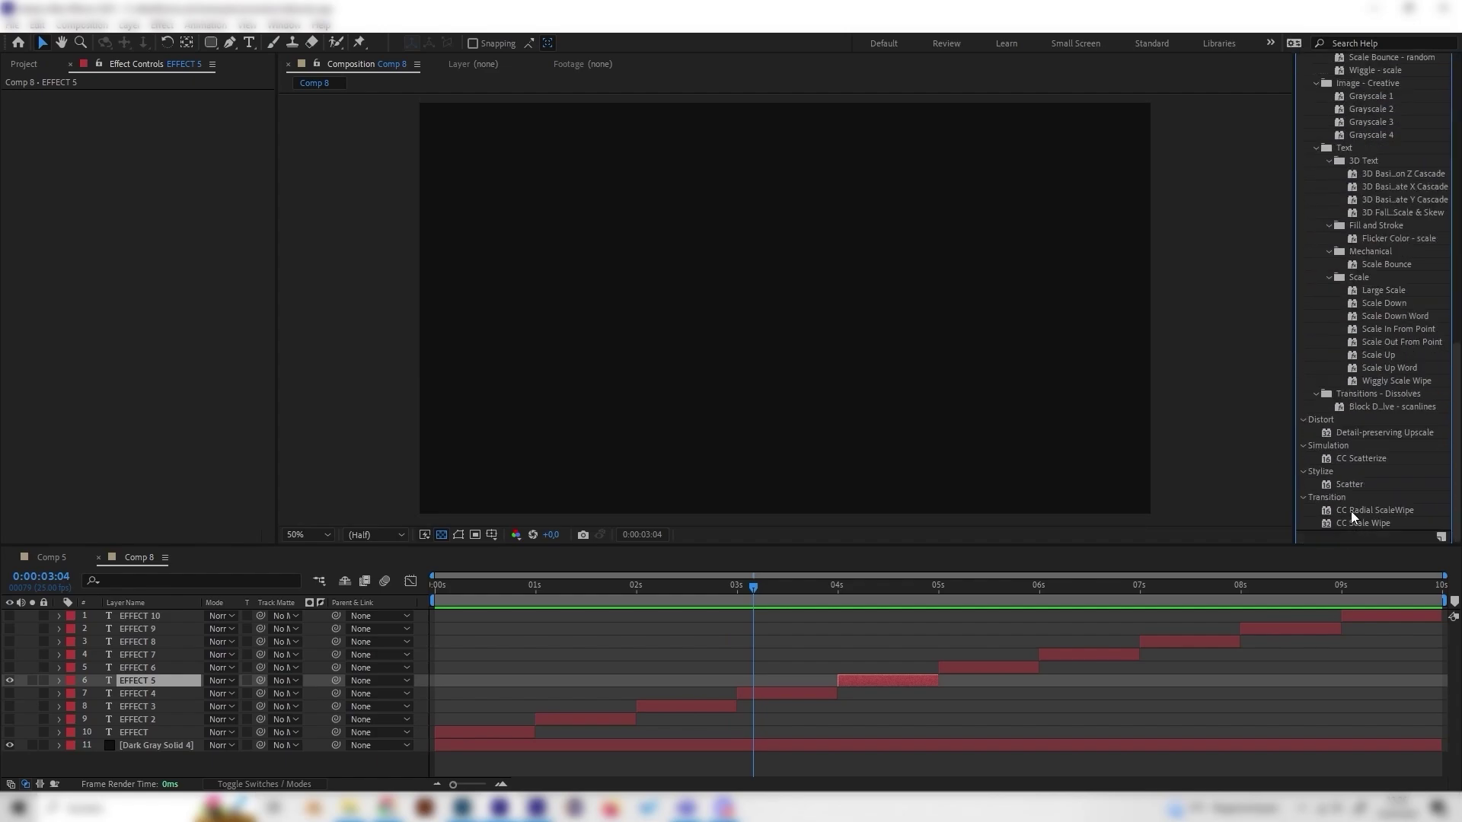
pyautogui.scroll(10, 1351, 510)
pyautogui.write('t')
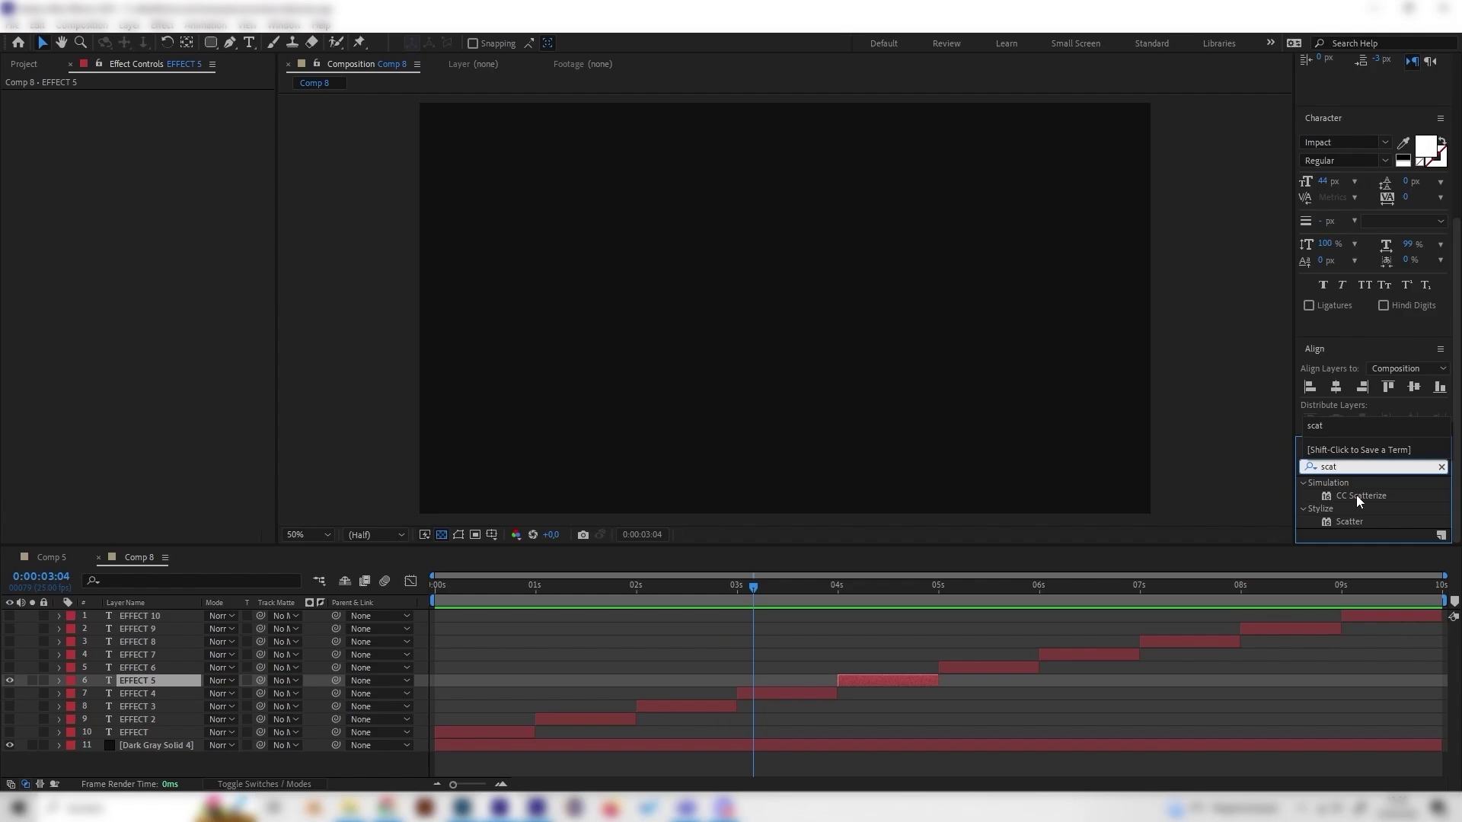
pyautogui.doubleClick(1363, 498)
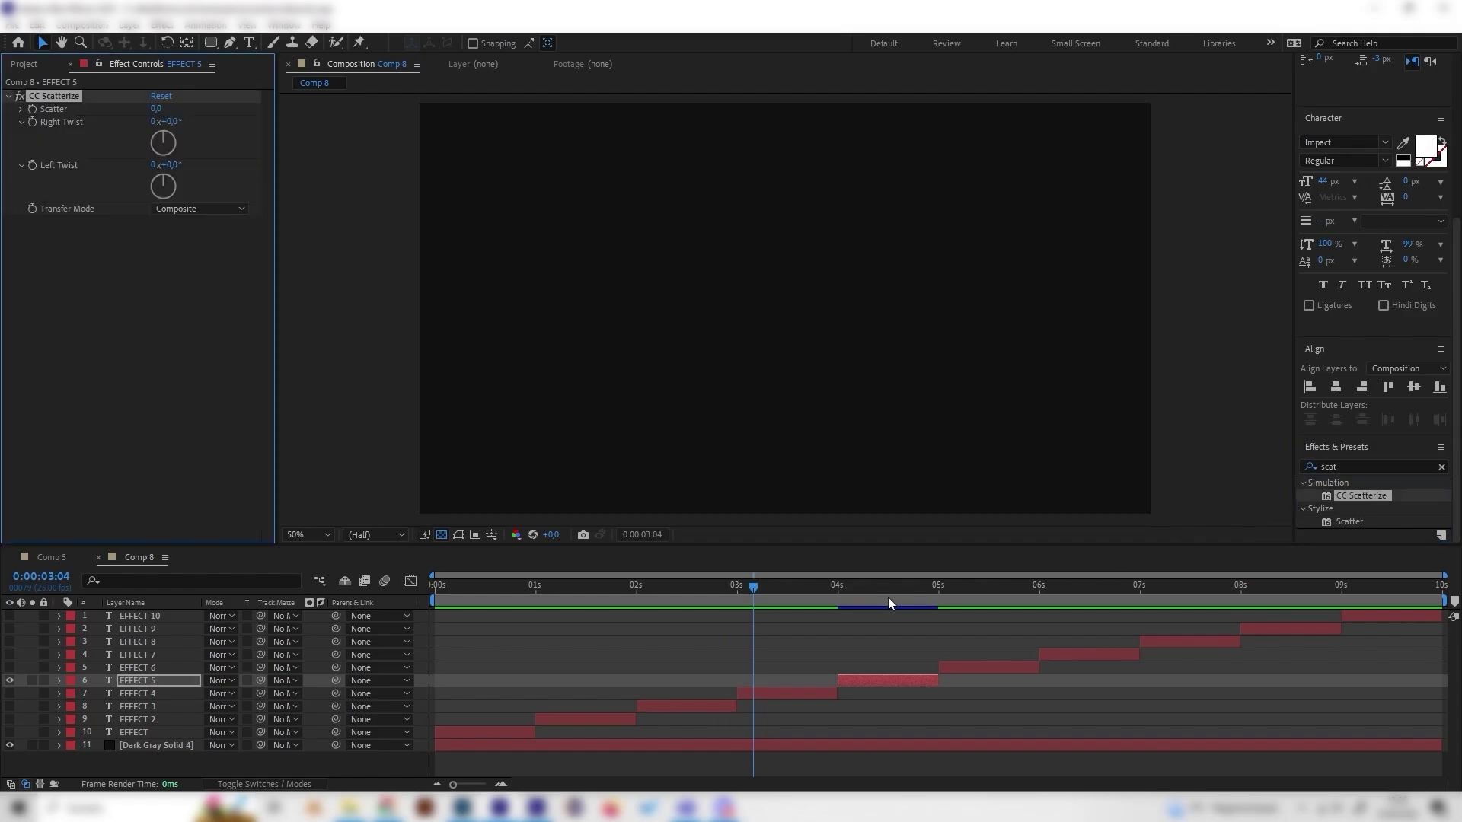
pyautogui.moveTo(888, 597)
pyautogui.mouseDown()
pyautogui.moveTo(867, 600)
pyautogui.moveTo(879, 599)
pyautogui.moveTo(866, 586)
pyautogui.mouseUp()
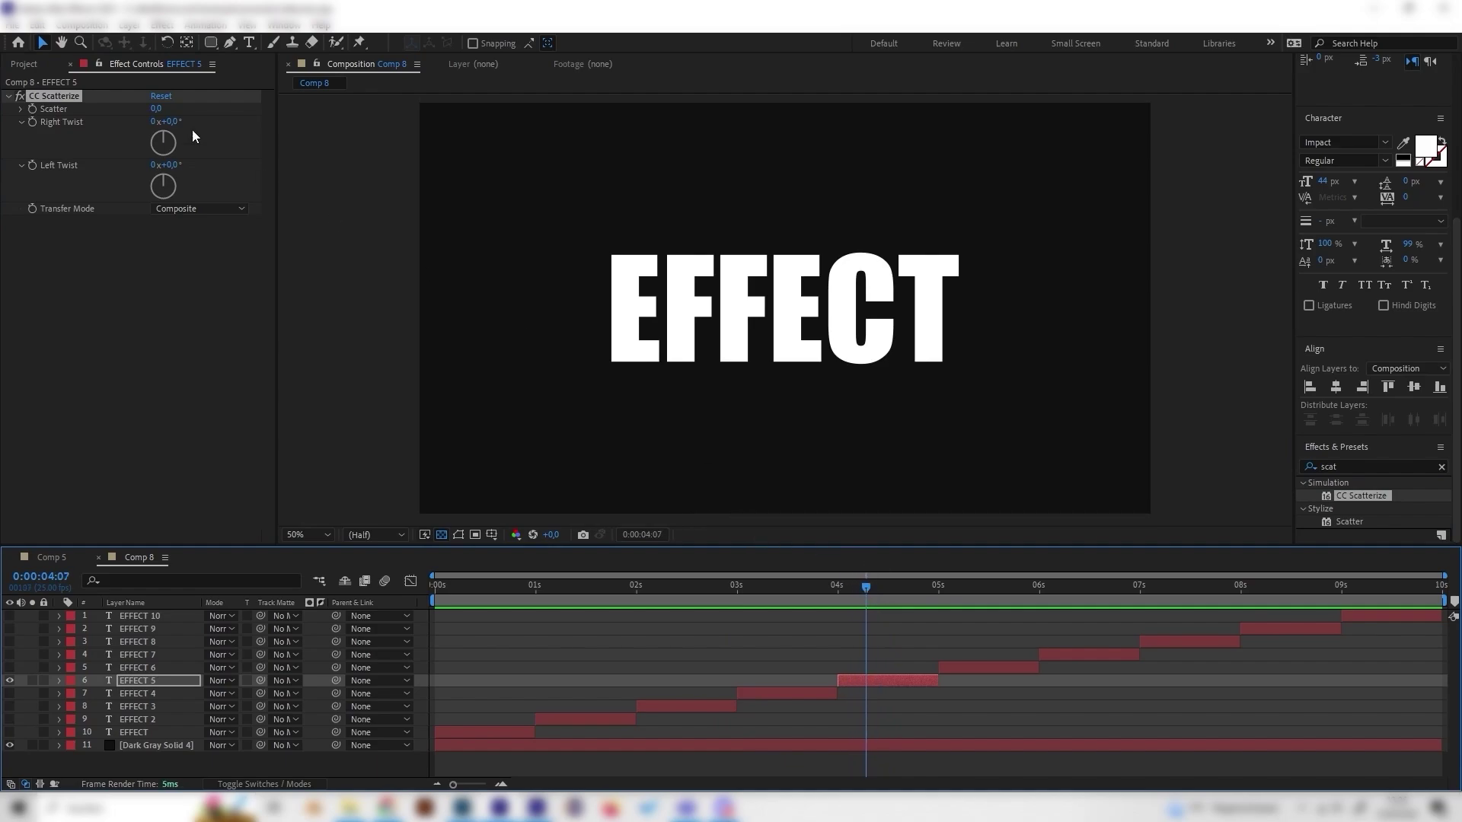
# - Try CC Scatterize Scatter values of 10 and 5 on EFFECT 5
pyautogui.click(156, 110)
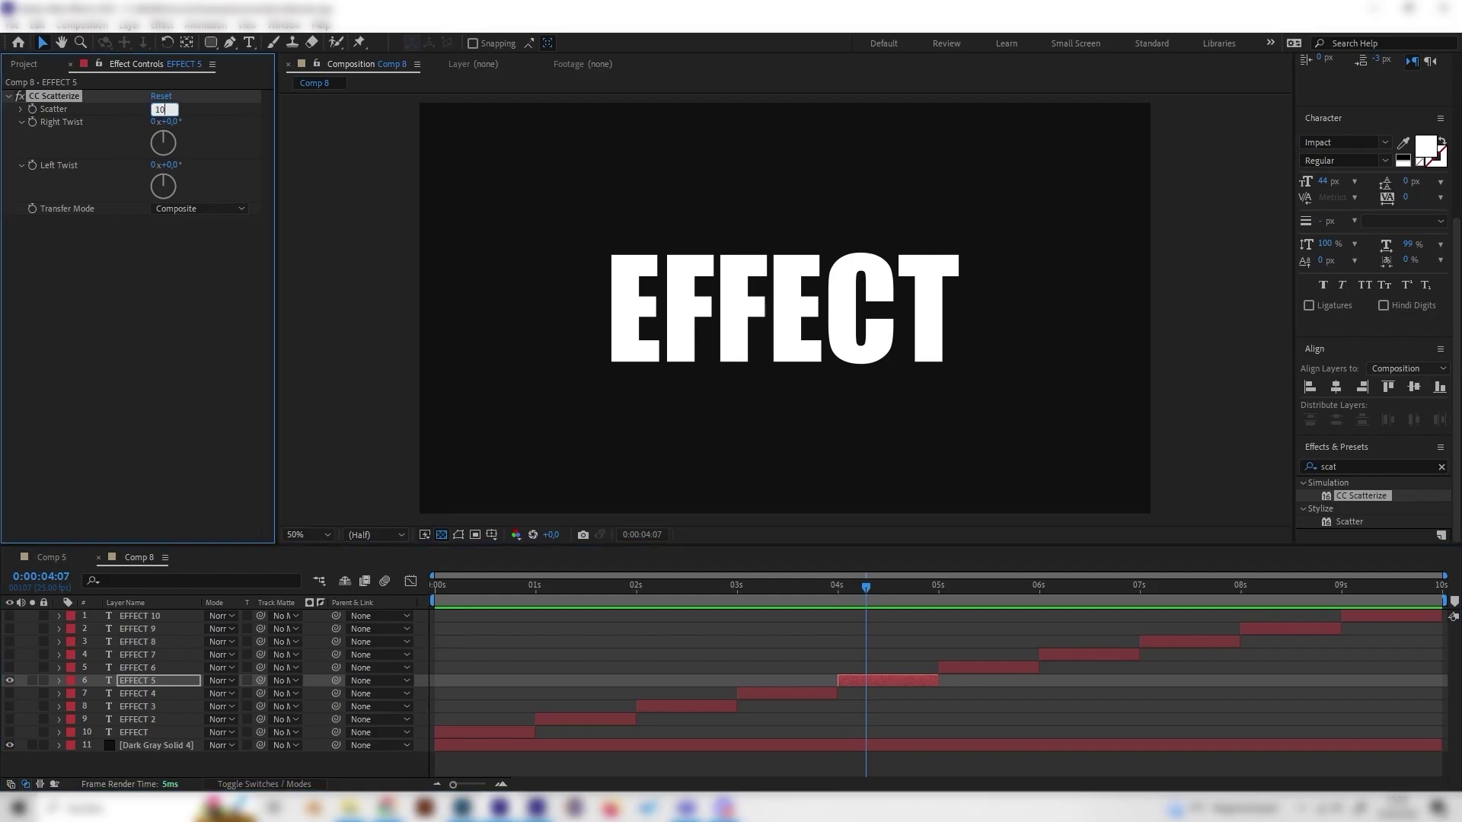
pyautogui.press('Return')
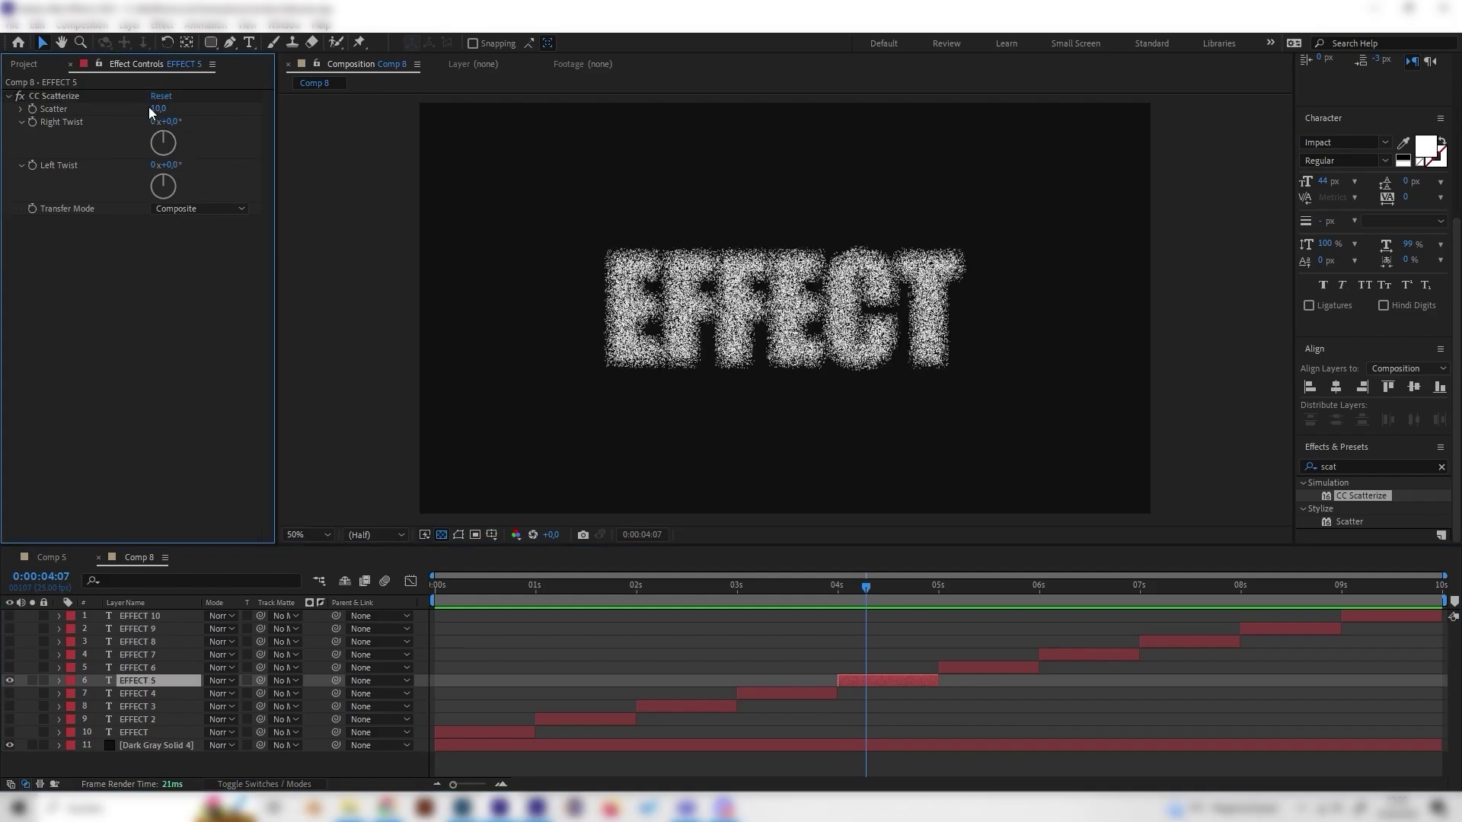
pyautogui.click(150, 108)
pyautogui.write('5')
pyautogui.press('Return')
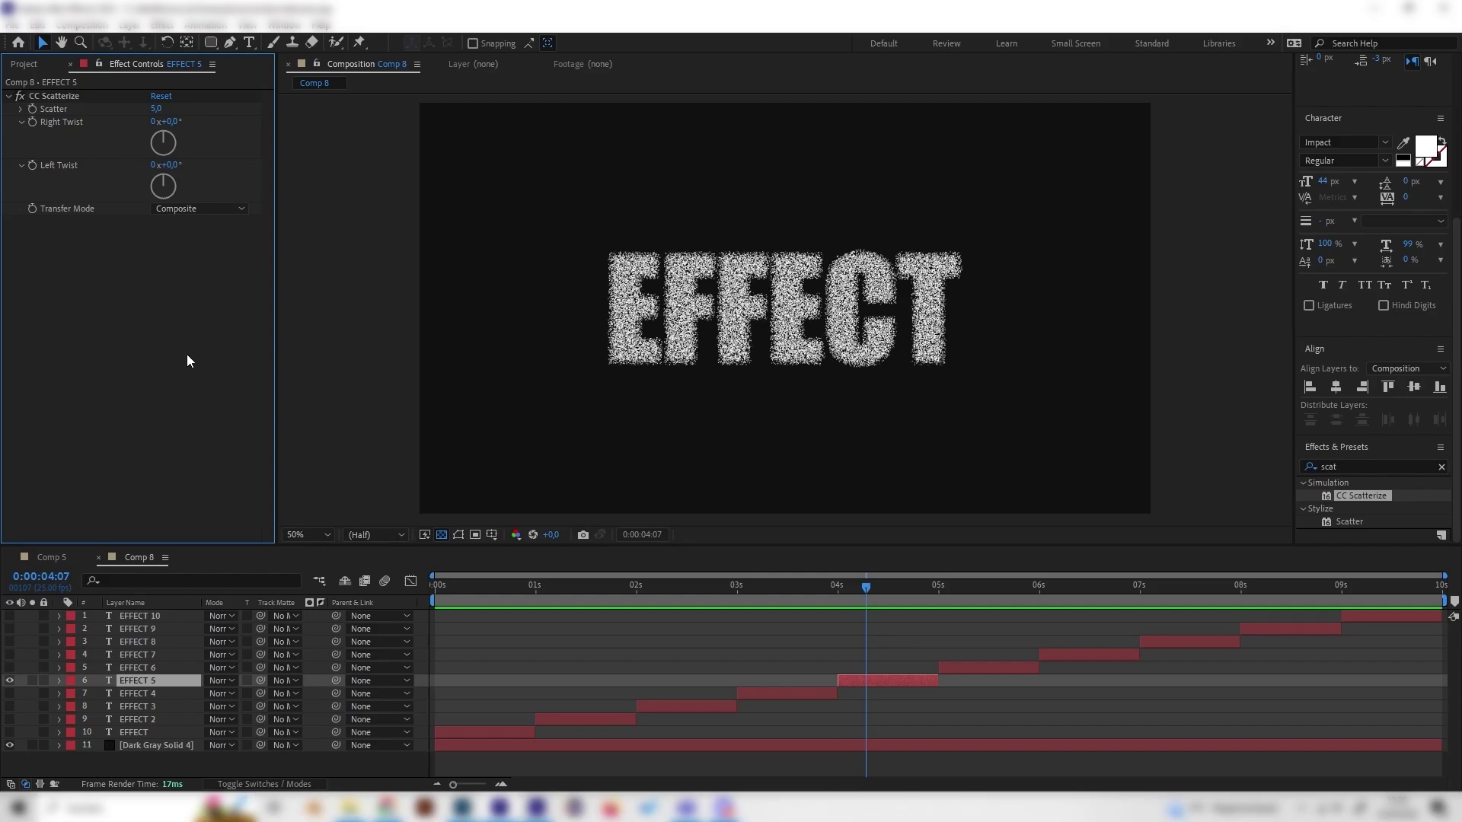
# - Animate CC Scatterize's Right Twist from 1x+354° at 0:00:04:00 to 0° at 0:00:04:23
pyautogui.moveTo(867, 588); pyautogui.dragTo(838, 597)
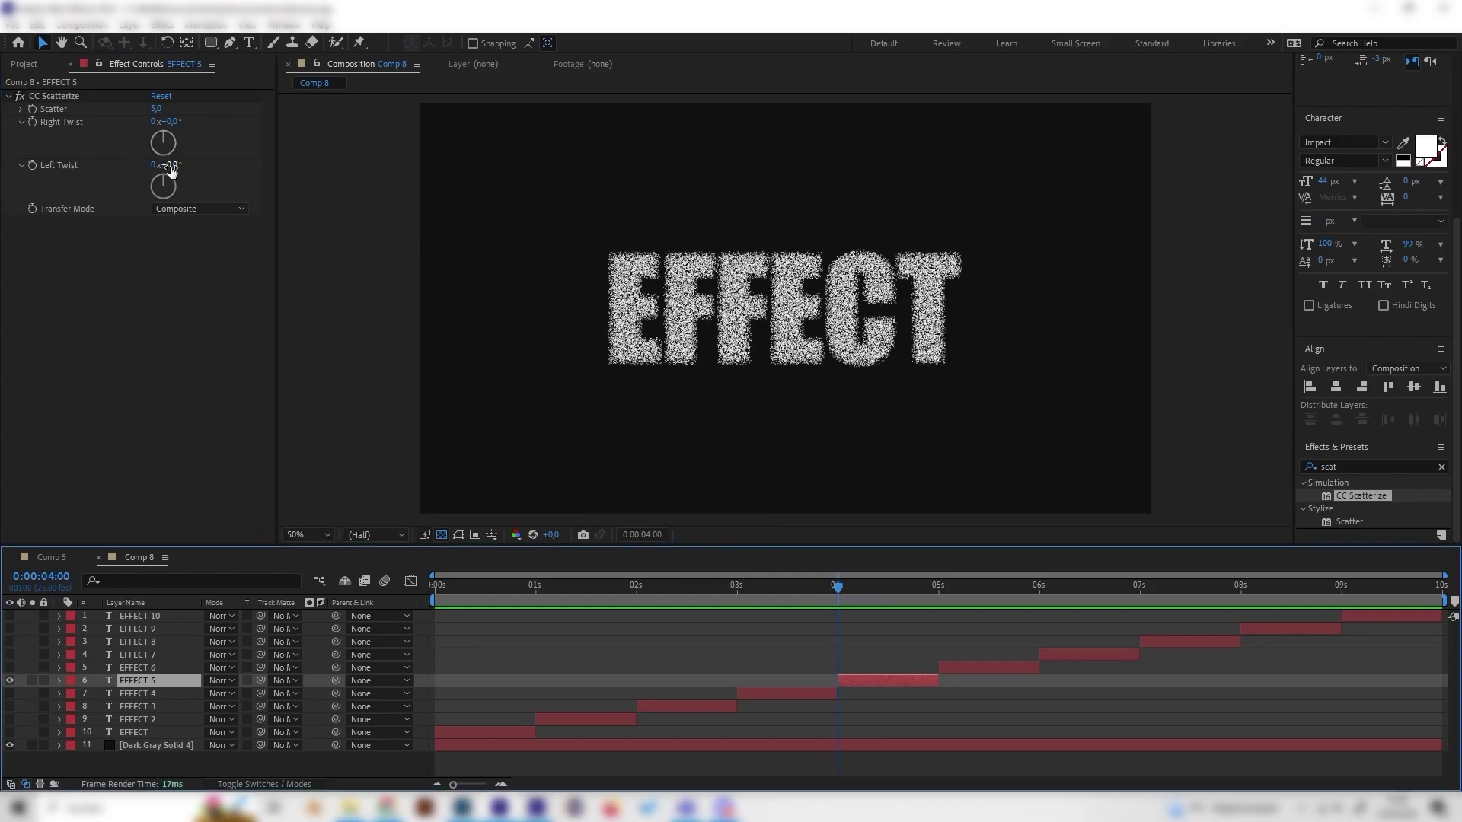
pyautogui.moveTo(163, 146)
pyautogui.mouseDown()
pyautogui.moveTo(197, 145)
pyautogui.moveTo(147, 134)
pyautogui.mouseUp()
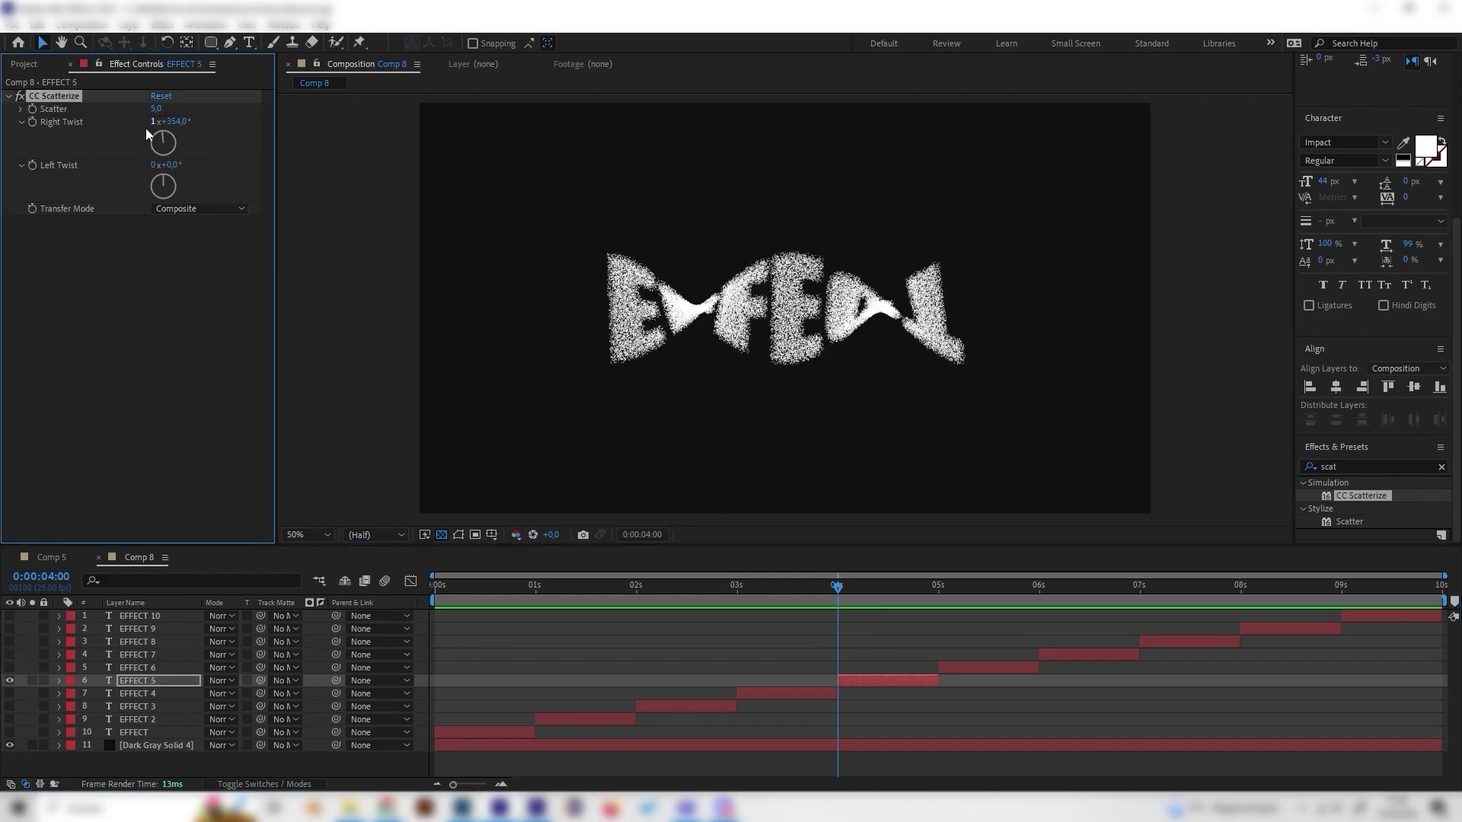
pyautogui.click(930, 587)
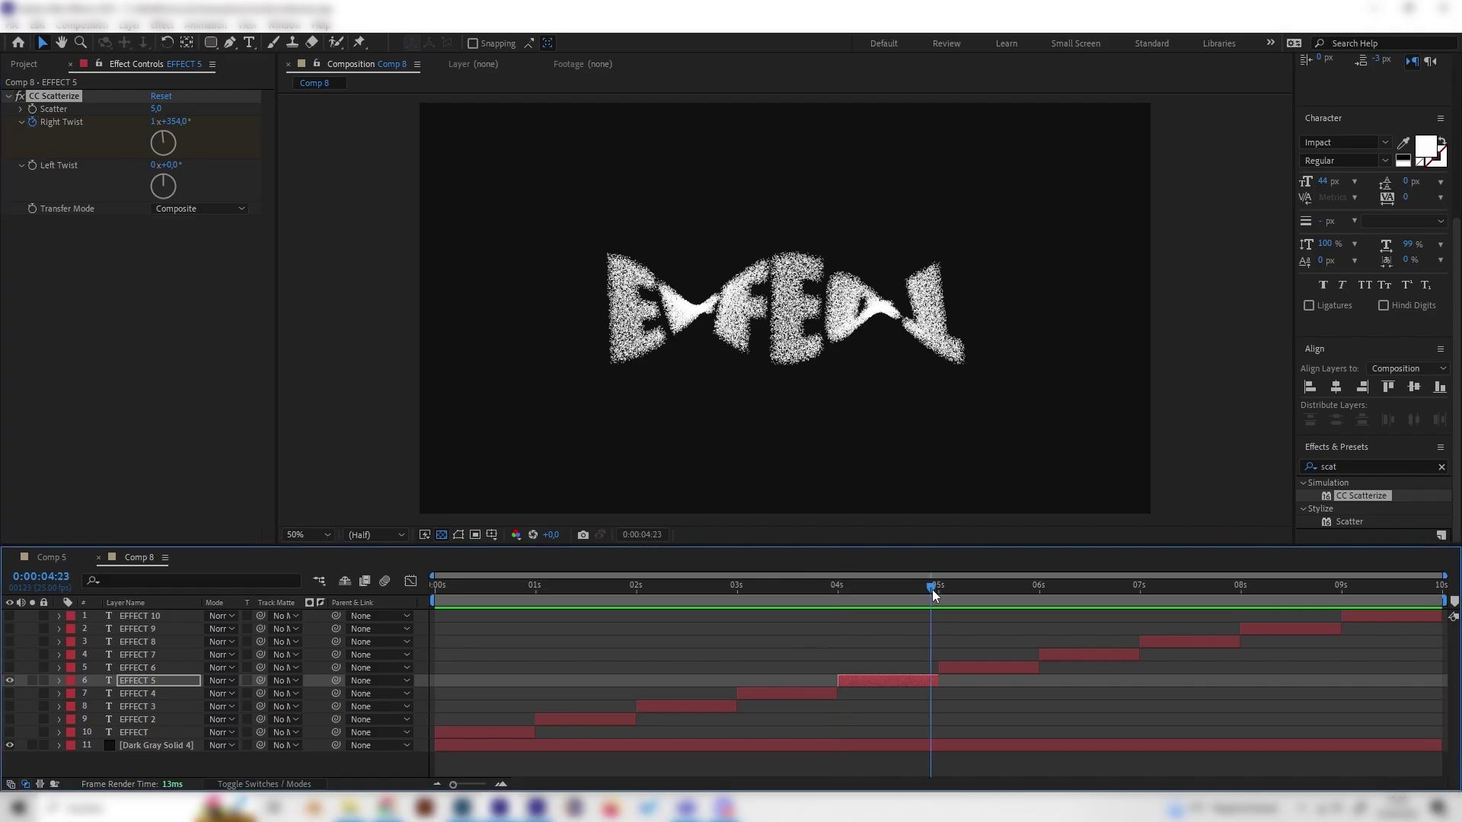
pyautogui.click(175, 121)
pyautogui.write('0')
pyautogui.click(160, 258)
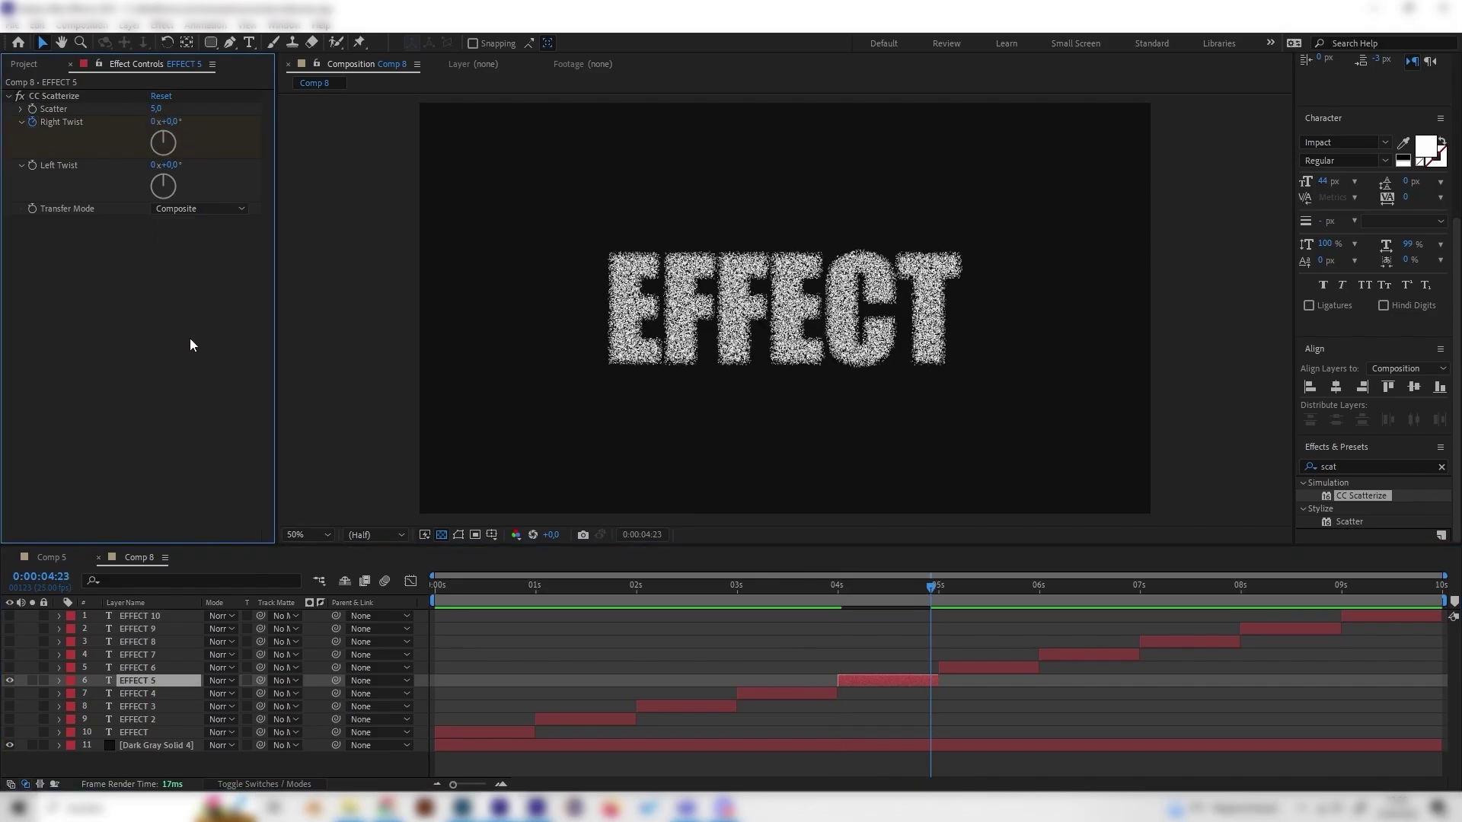
# - Return to 0:00:04:00, try a Scatter value of 200 and preview the twist animation
pyautogui.moveTo(913, 591); pyautogui.dragTo(837, 586)
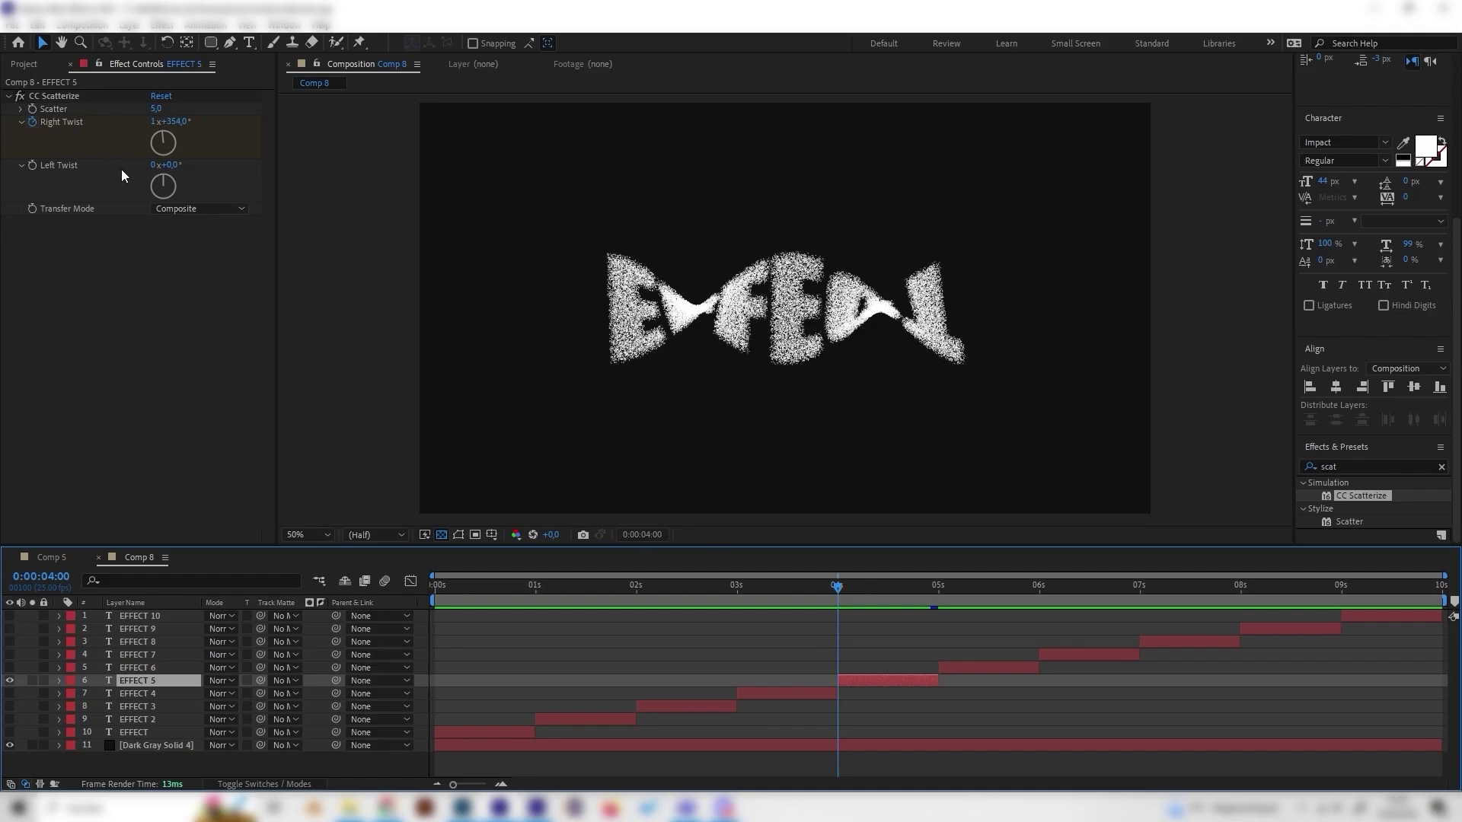
pyautogui.moveTo(156, 108); pyautogui.dragTo(340, 145)
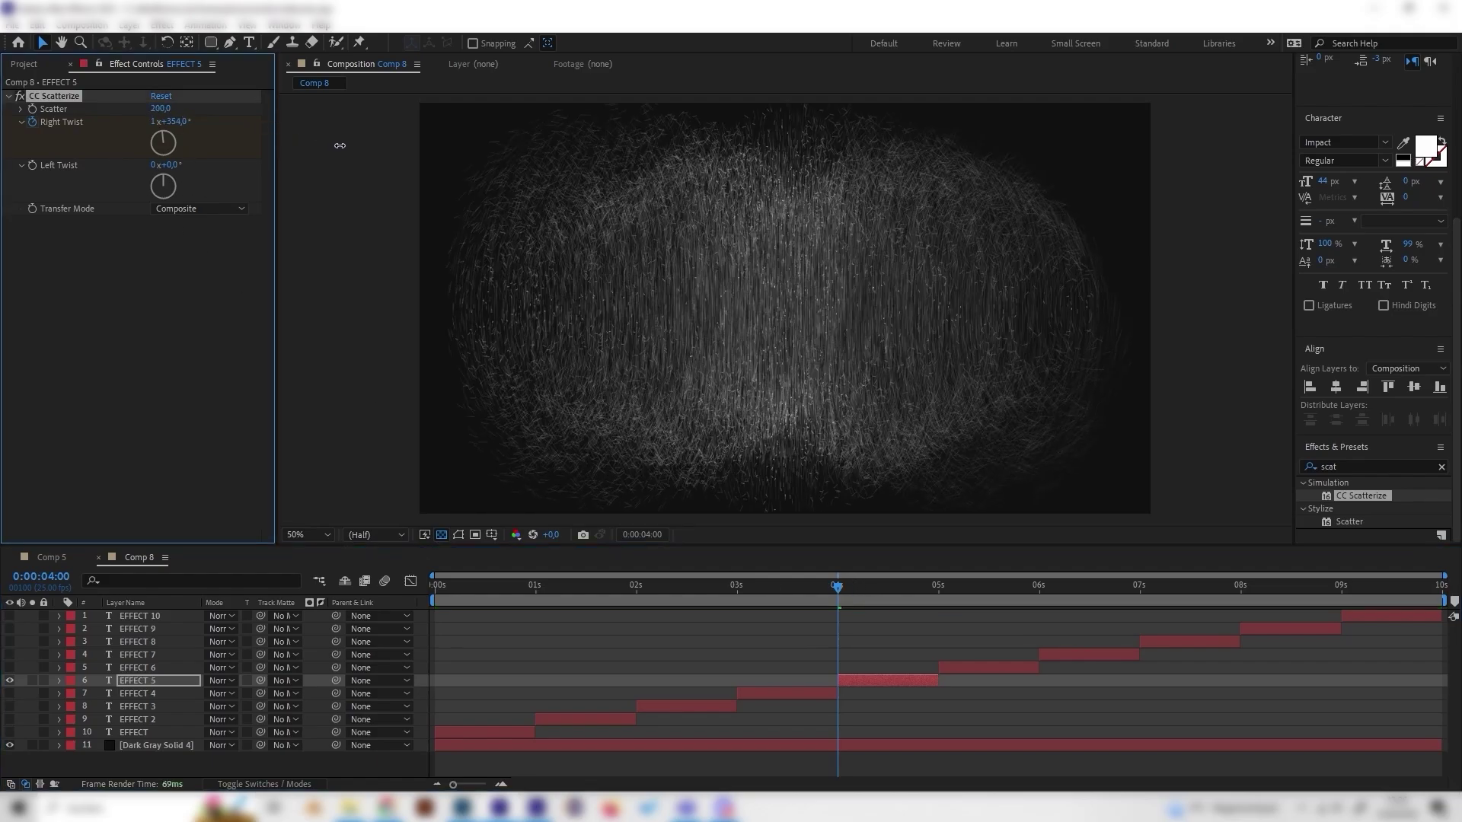
pyautogui.press('space')
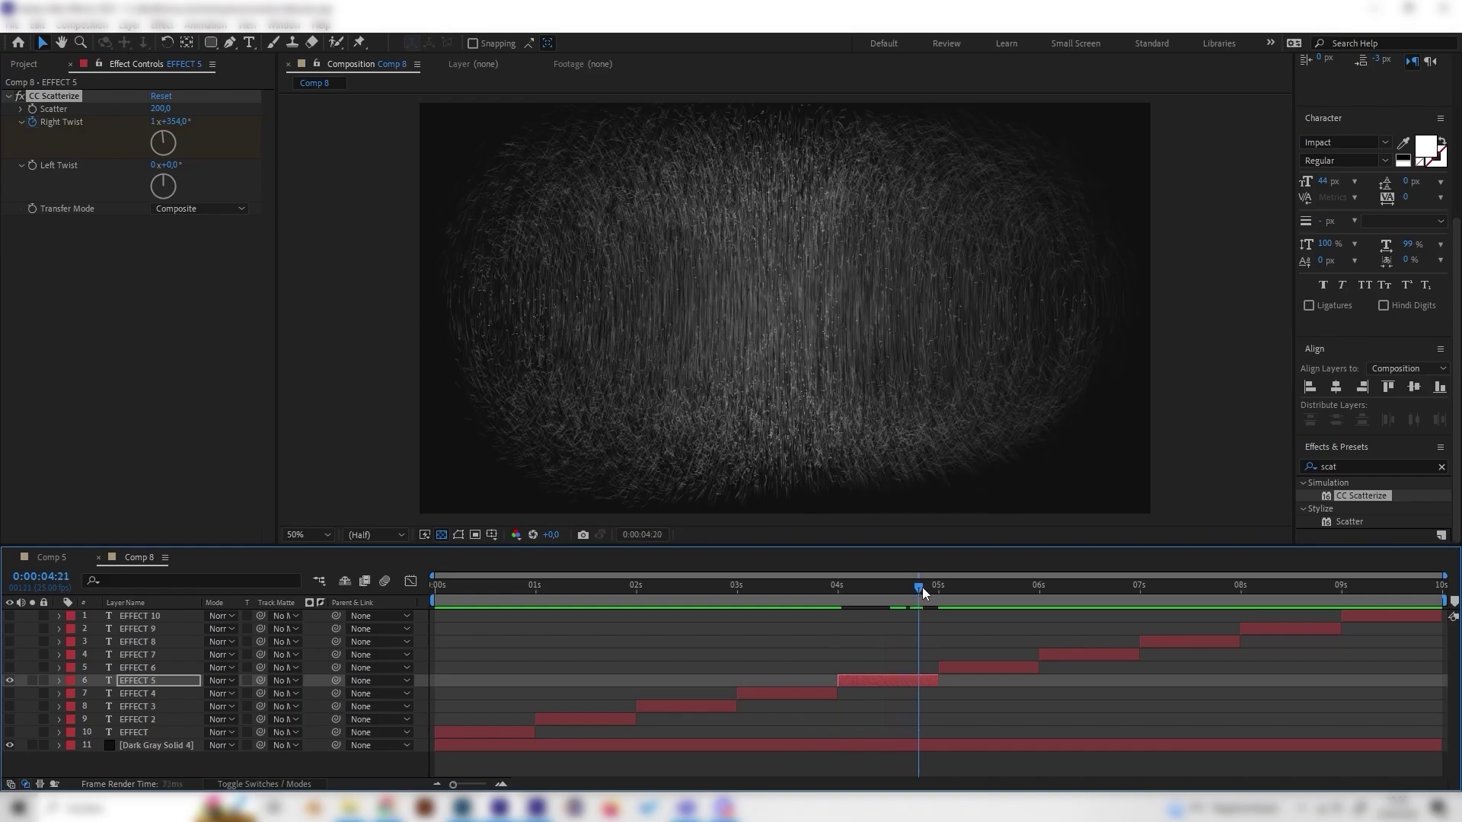
# - Try a Scatter of 0, settle on 1 for EFFECT 5 and check the twist at 0:00:04:13
pyautogui.moveTo(161, 109)
pyautogui.mouseDown()
pyautogui.moveTo(100, 114)
pyautogui.moveTo(160, 113)
pyautogui.mouseUp()
pyautogui.write('0')
pyautogui.click(195, 270)
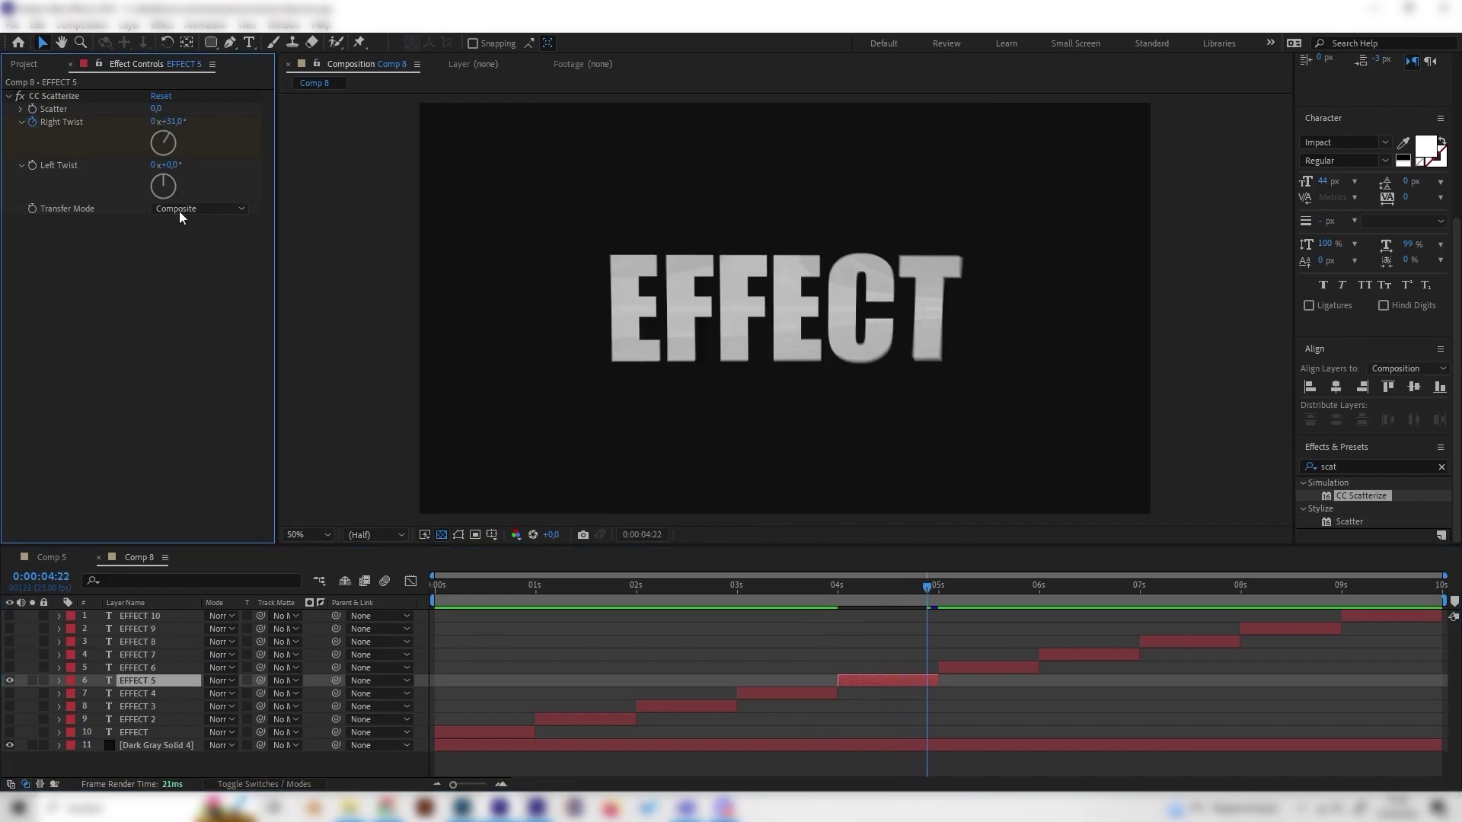
pyautogui.moveTo(155, 111); pyautogui.dragTo(157, 110)
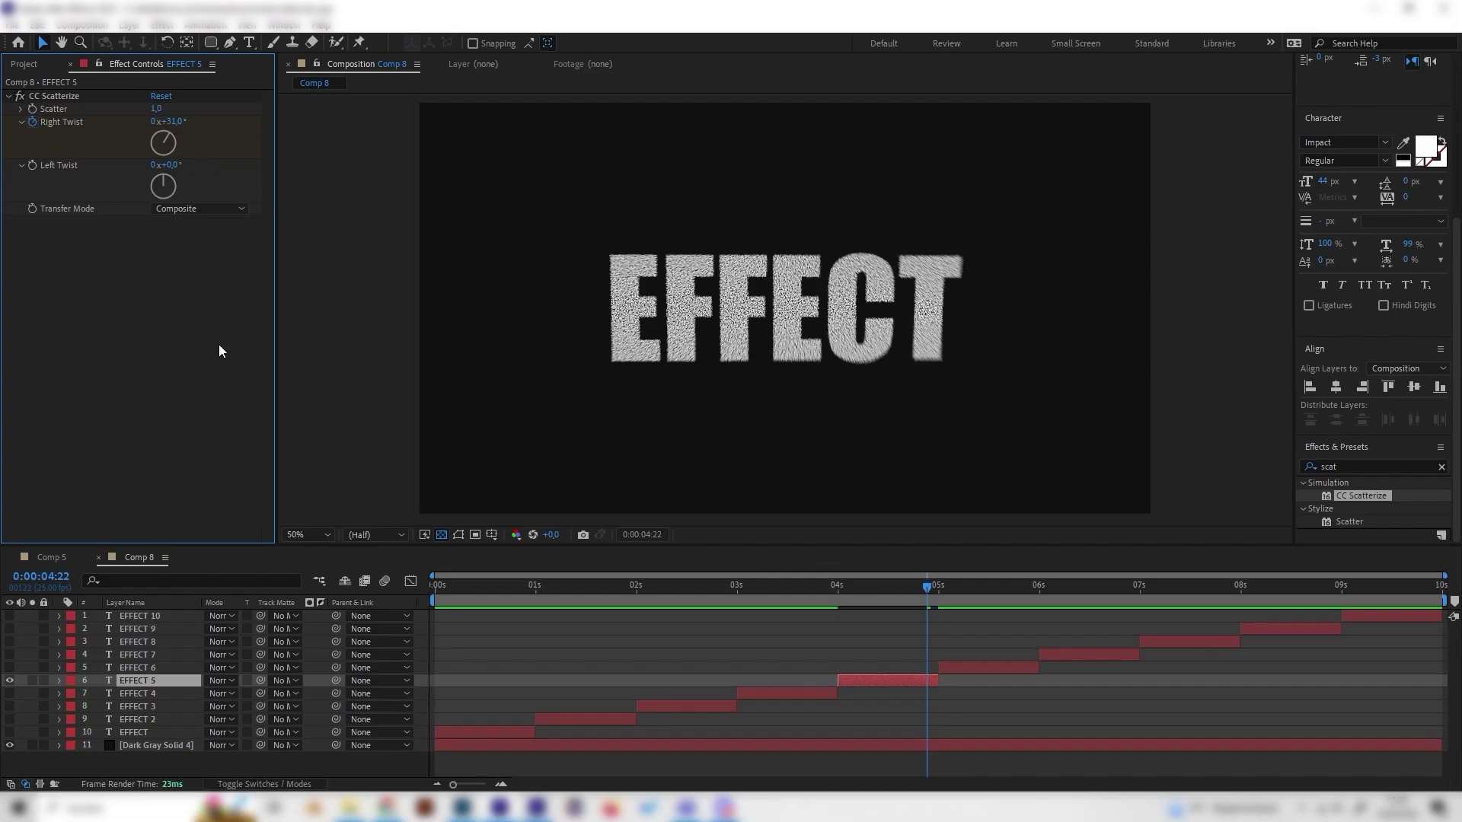
pyautogui.moveTo(898, 586)
pyautogui.mouseDown()
pyautogui.moveTo(861, 588)
pyautogui.moveTo(892, 592)
pyautogui.mouseUp()
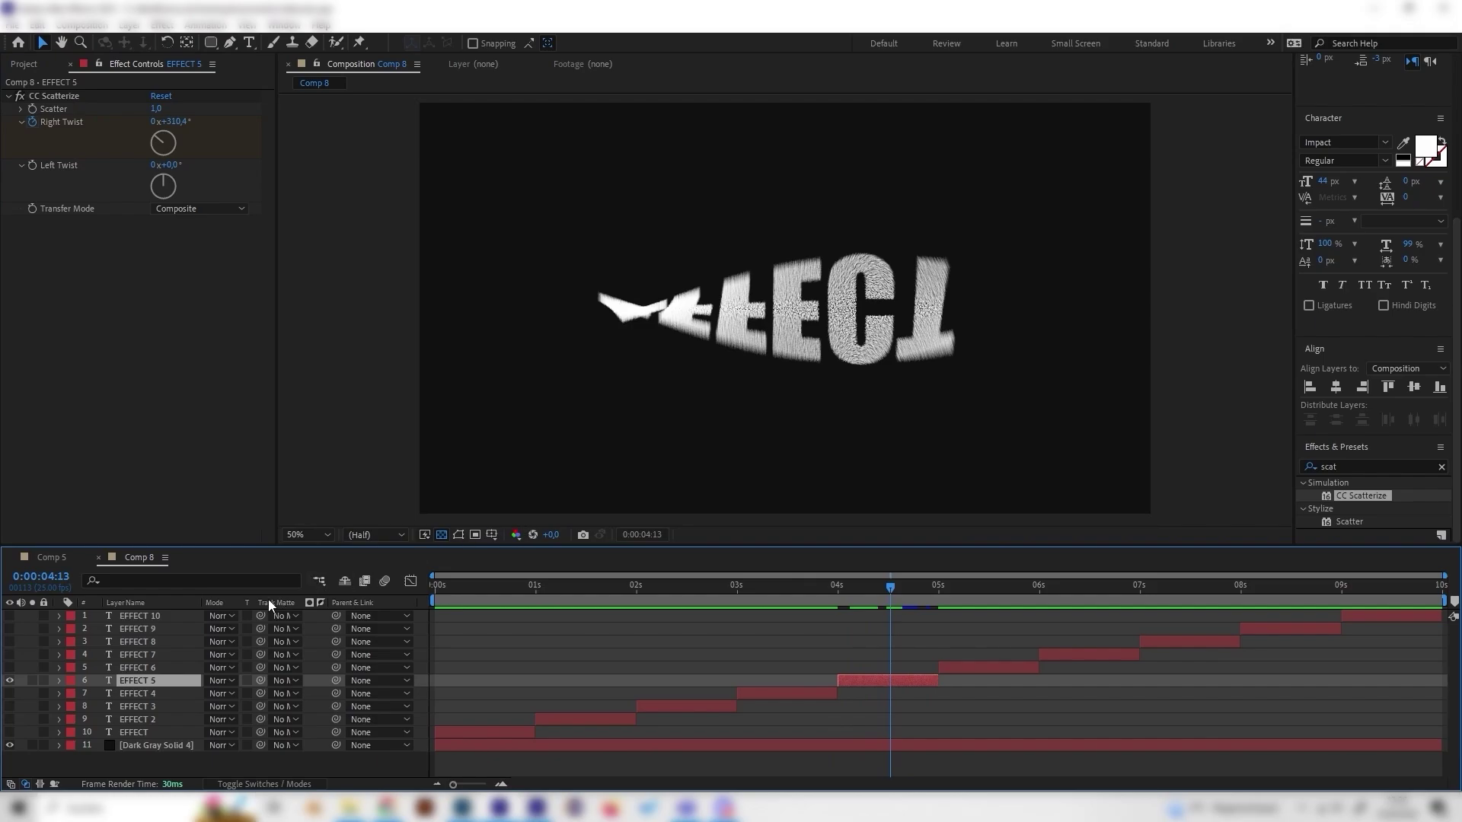
# - Examine the sixth text effect in Comp 5 at 0:00:05:12 as a reference
pyautogui.click(42, 557)
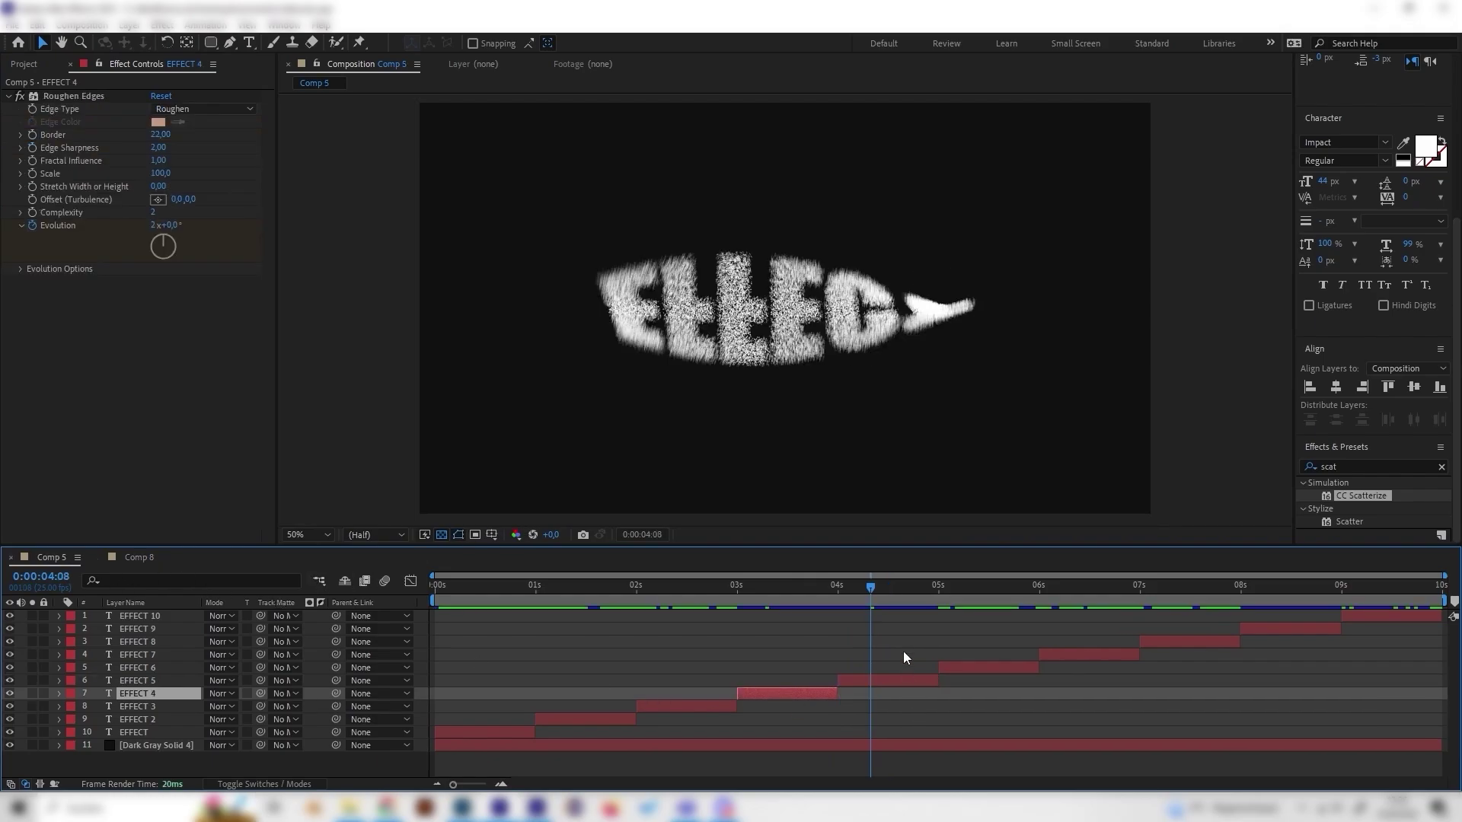
pyautogui.click(985, 600)
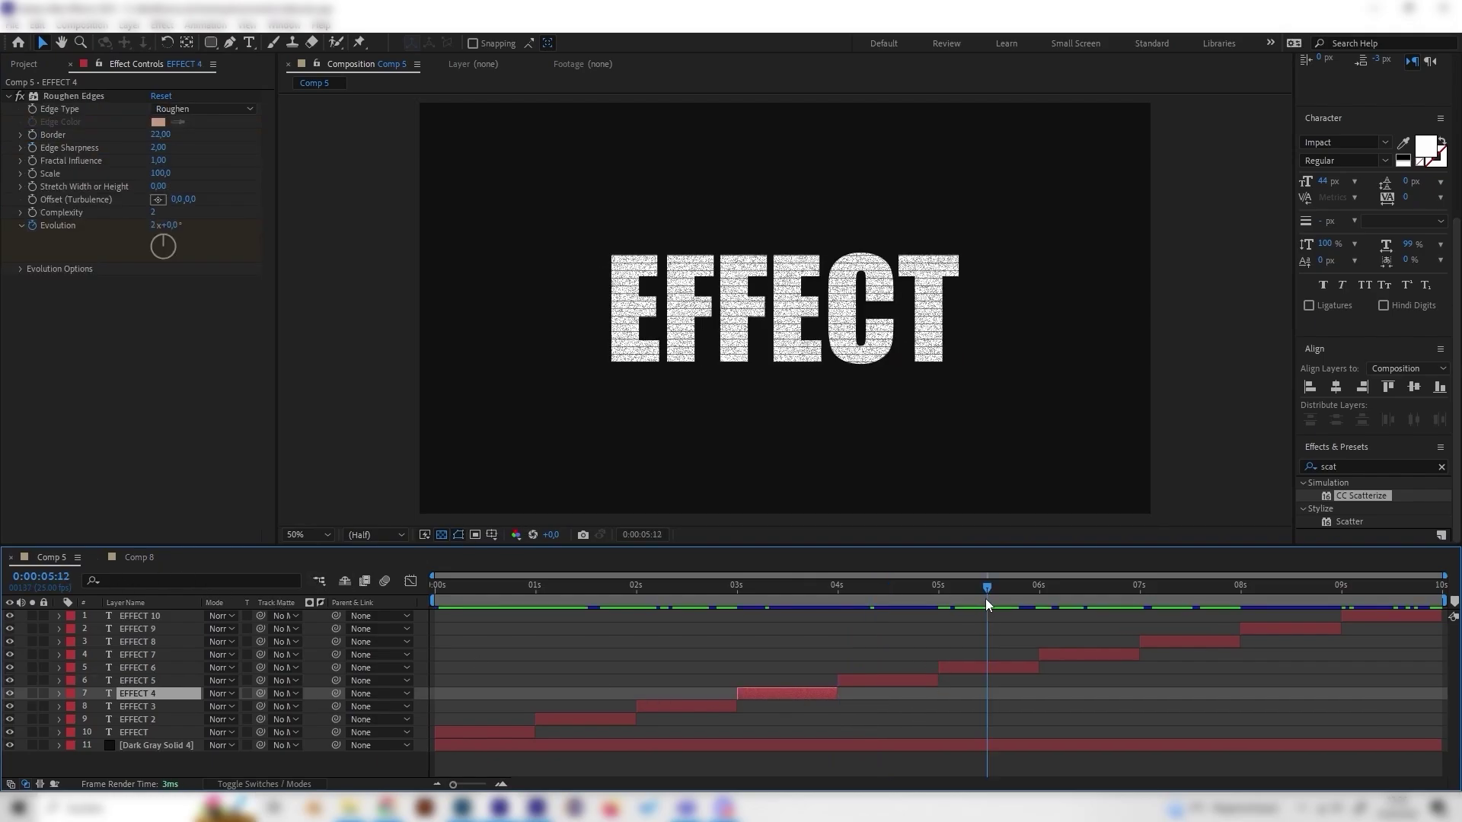
# - Inspect the effect settings applied to the EFFECT 6 layer in Comp 5 and check its look at 0:00:05:07
pyautogui.click(924, 682)
pyautogui.click(988, 666)
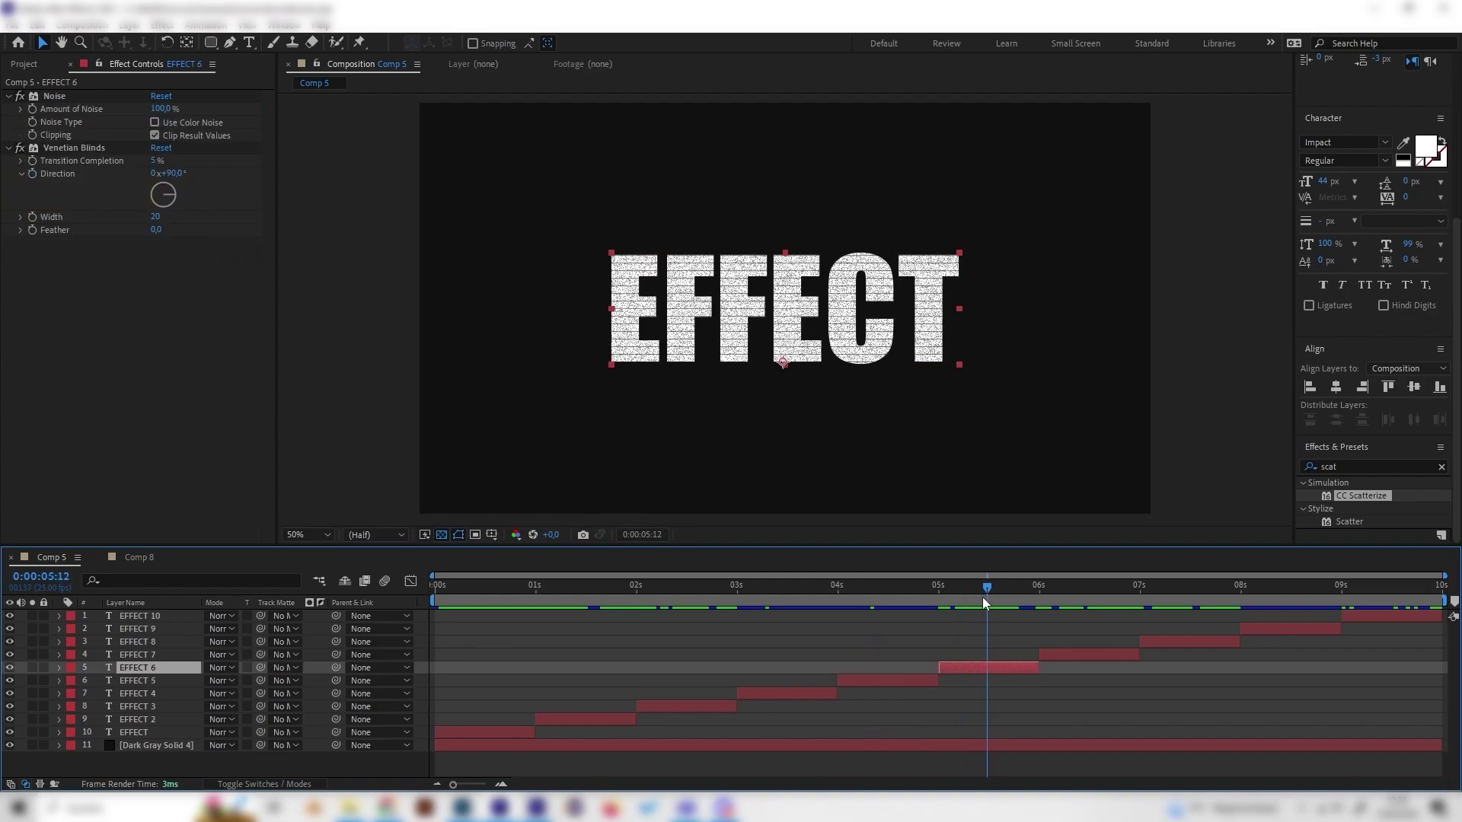
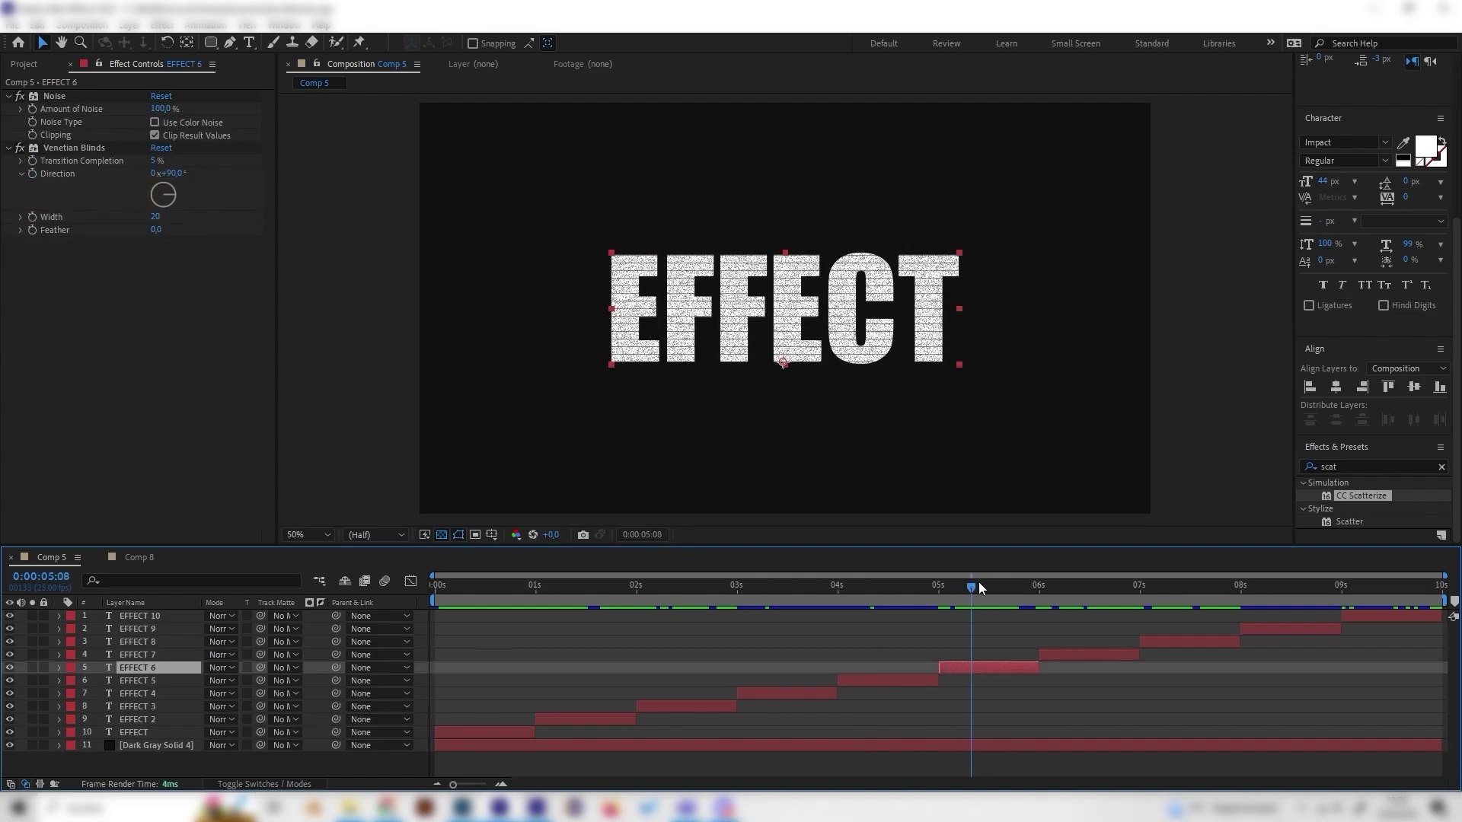
pyautogui.click(967, 594)
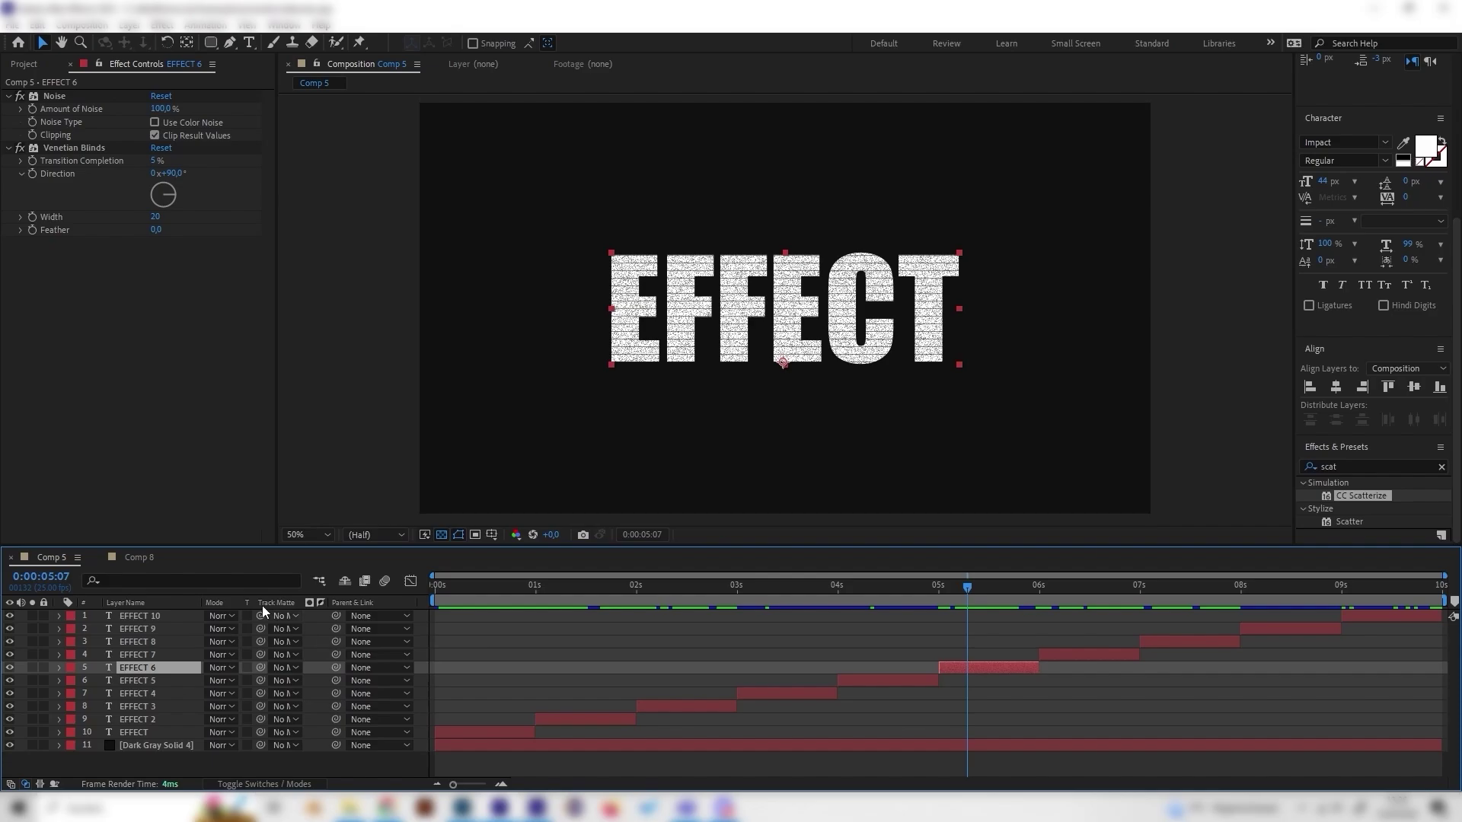
# - Back in Comp 8, hide EFFECT 5, make EFFECT 6 visible and selected, and go to 0:00:05:13
pyautogui.click(131, 559)
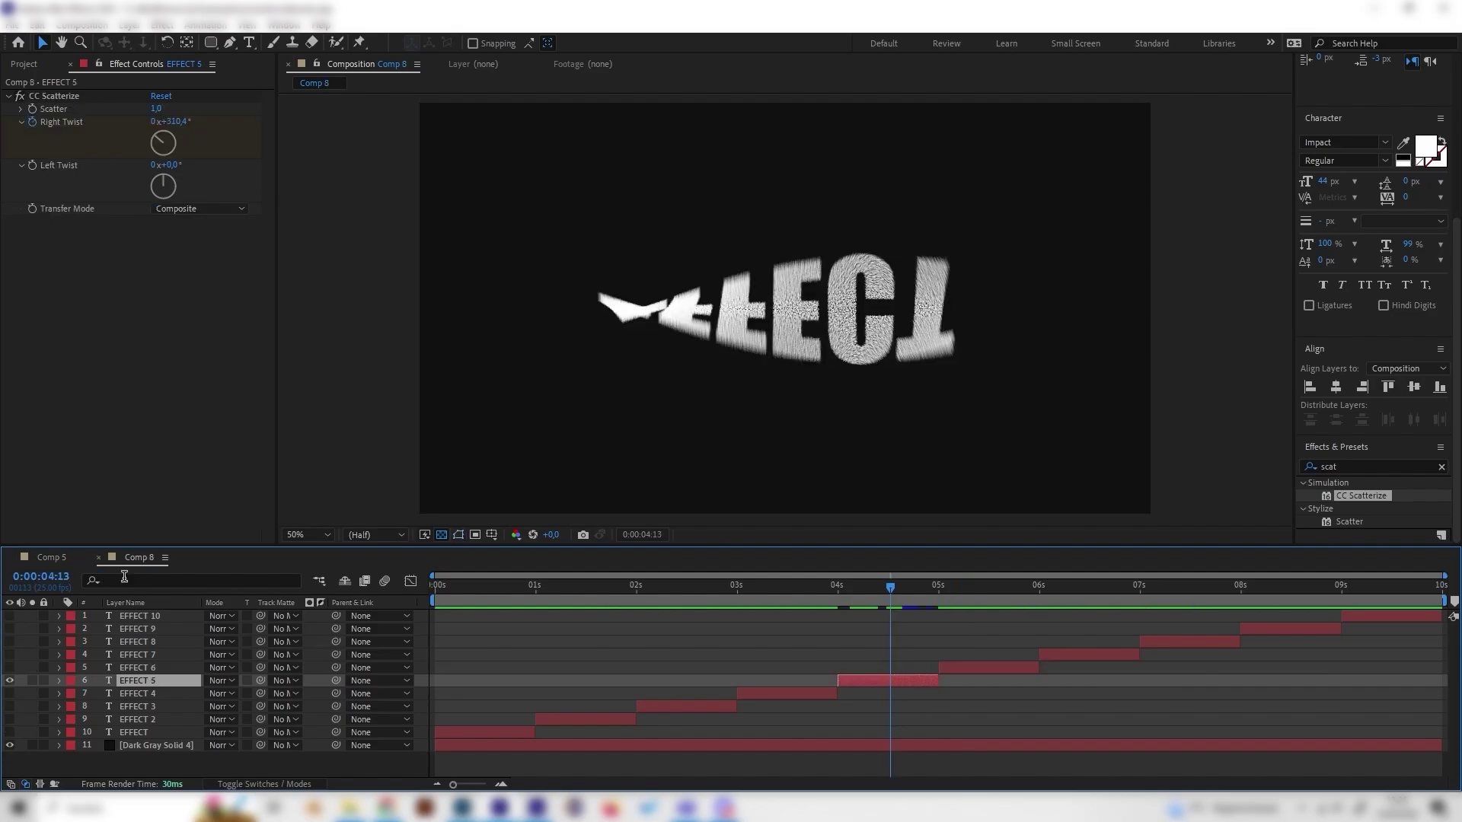
pyautogui.click(10, 680)
pyautogui.click(137, 668)
pyautogui.click(9, 667)
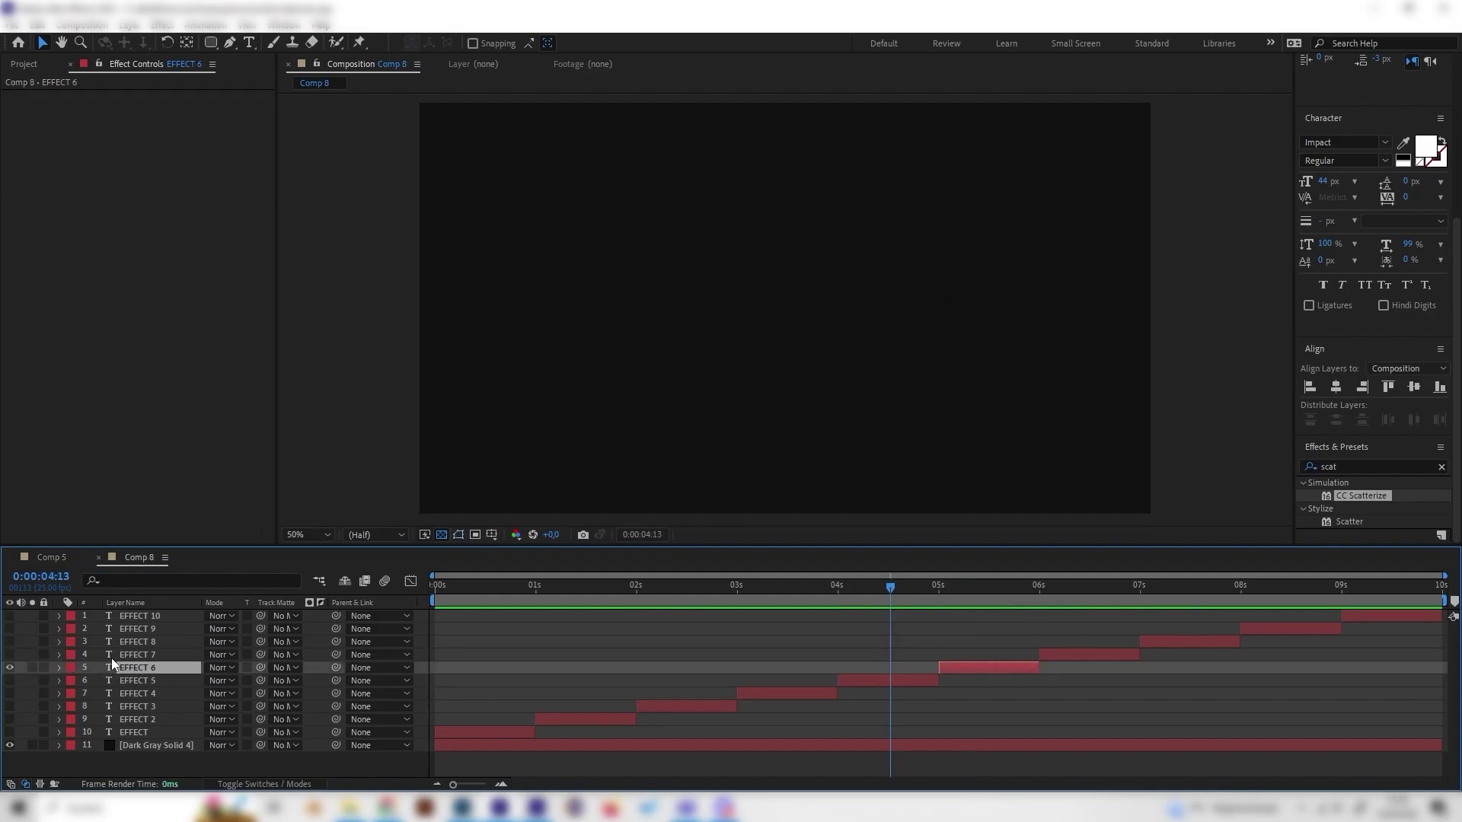
pyautogui.click(991, 602)
# - Find the Noise effect from the Noise & Grain category and apply it to EFFECT 6
pyautogui.click(1355, 466)
pyautogui.write('n')
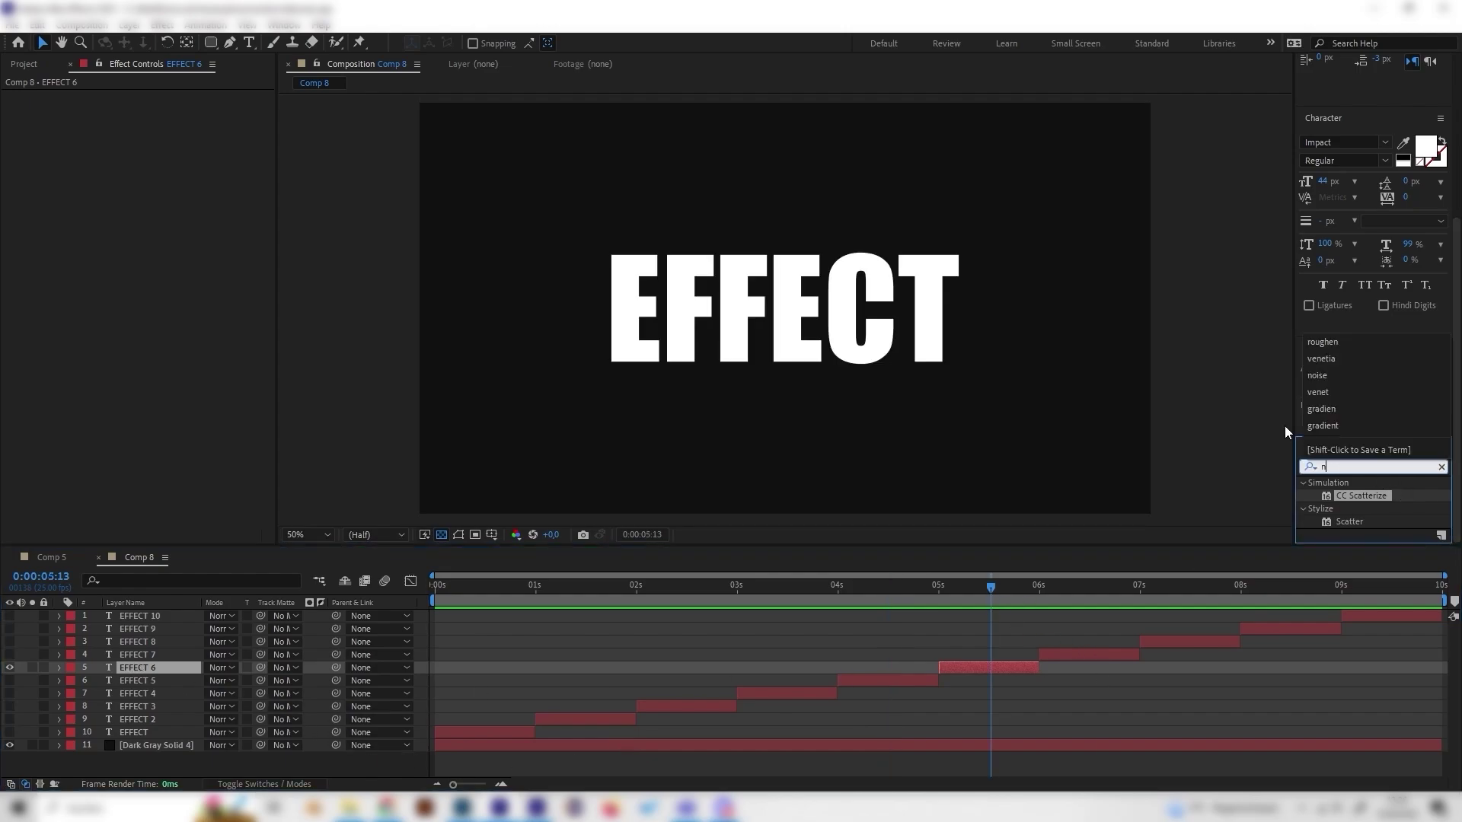
pyautogui.write('oise')
pyautogui.scroll(-3, 1390, 526)
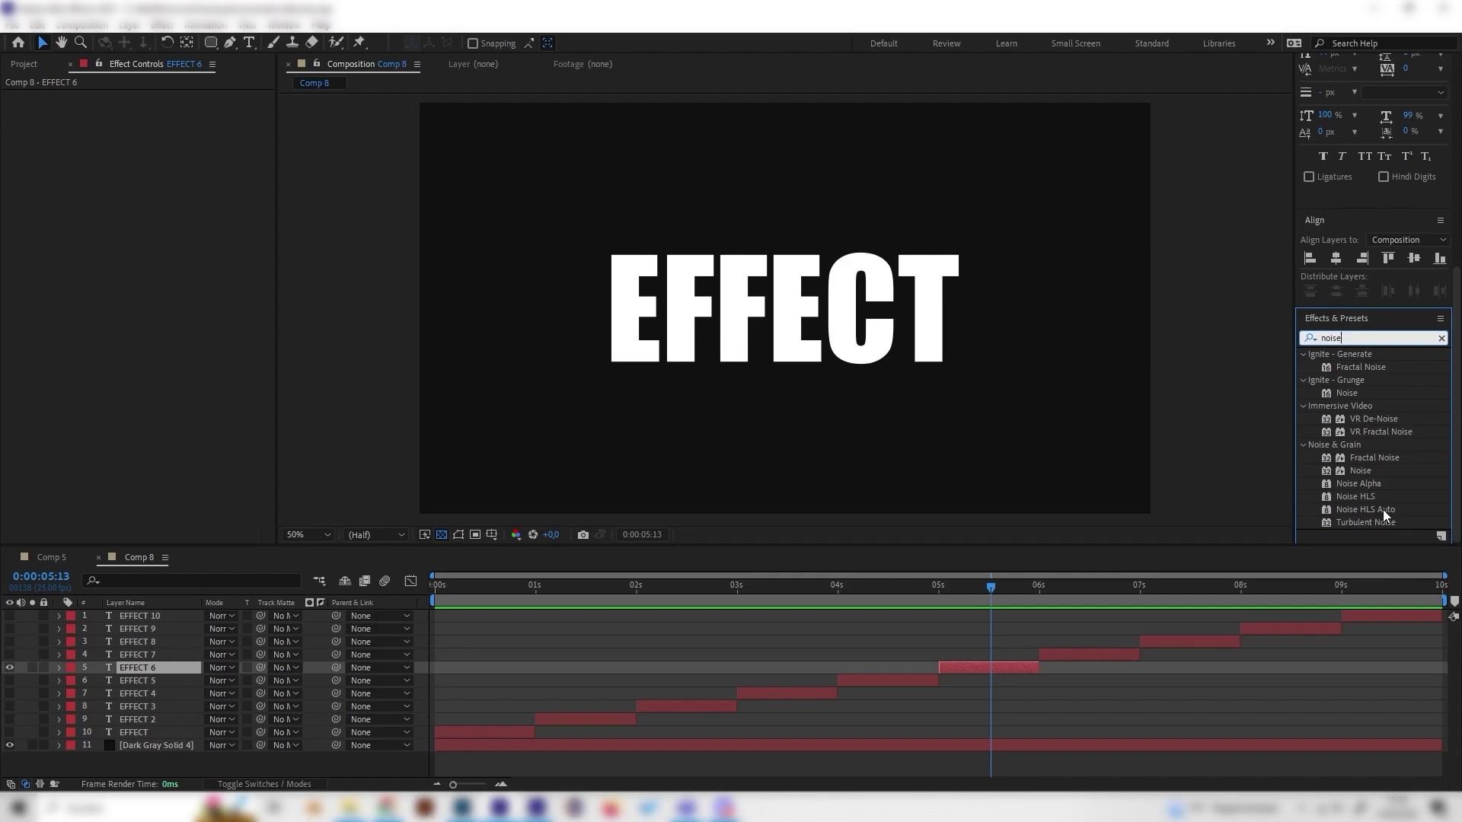
pyautogui.click(1358, 470)
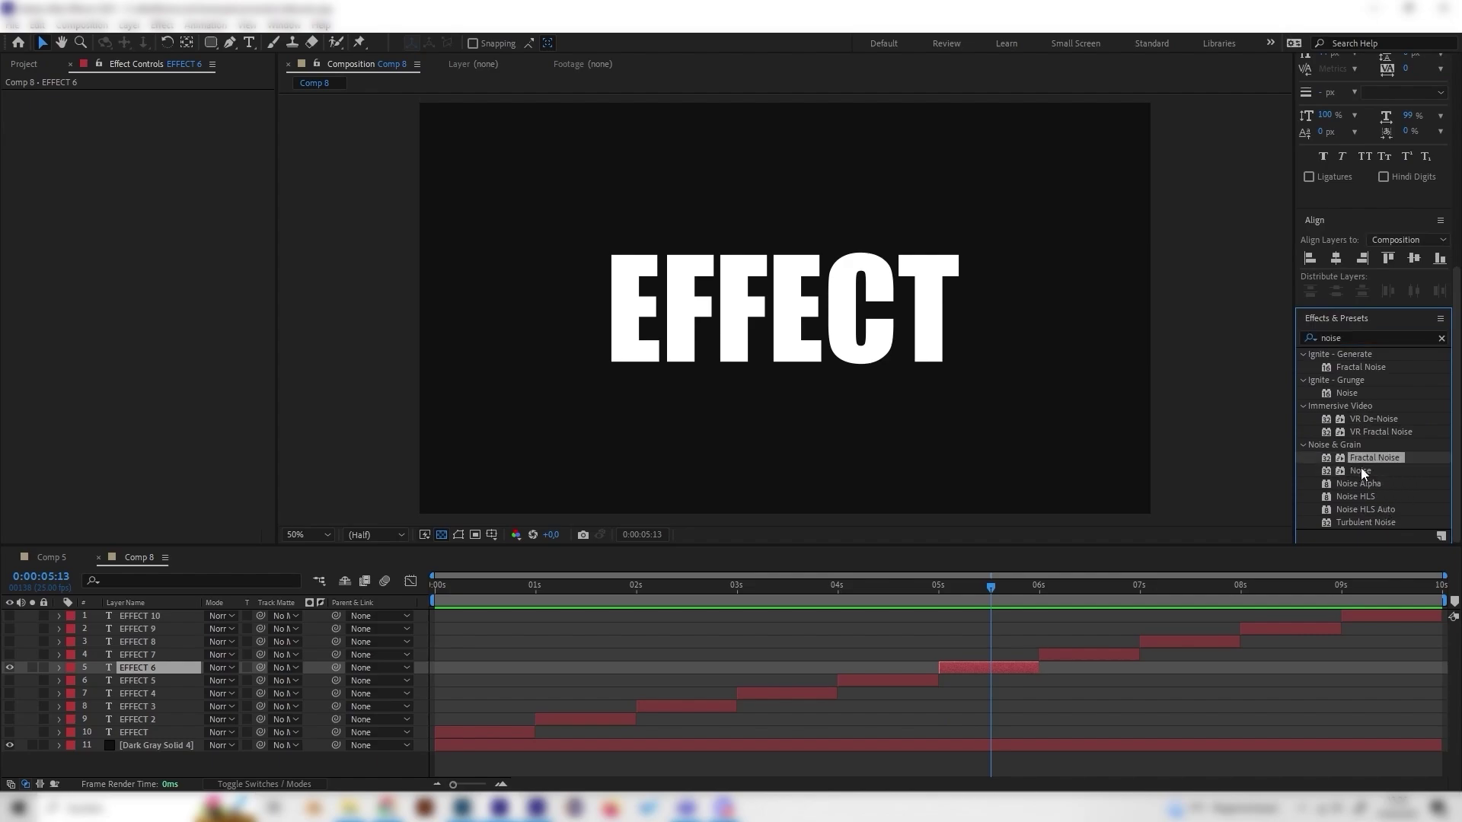
pyautogui.doubleClick(1363, 472)
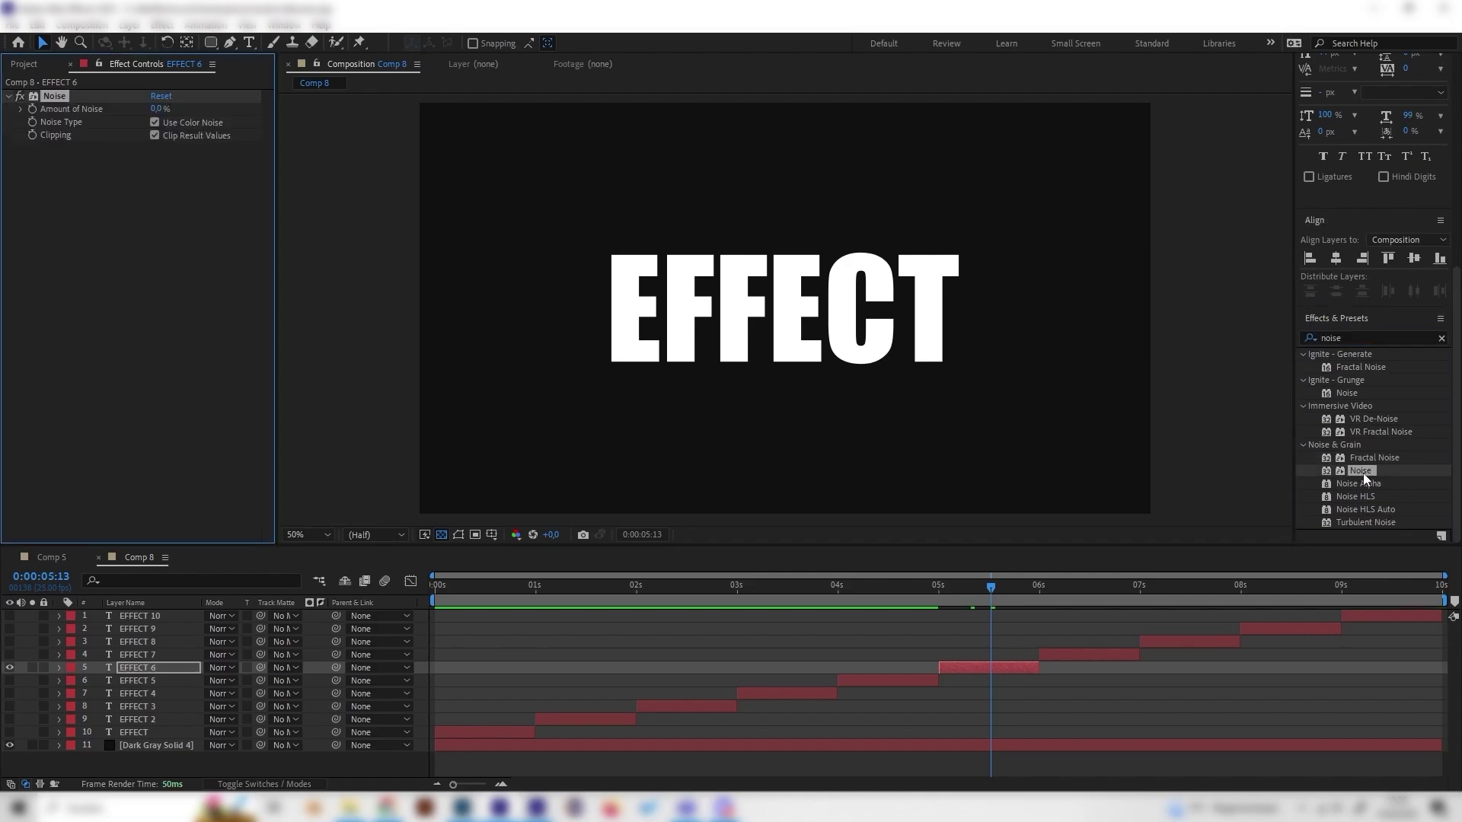
# - Set the Noise effect's Amount of Noise to 49% and turn off Use Color Noise
pyautogui.moveTo(157, 109); pyautogui.dragTo(206, 113)
pyautogui.click(155, 122)
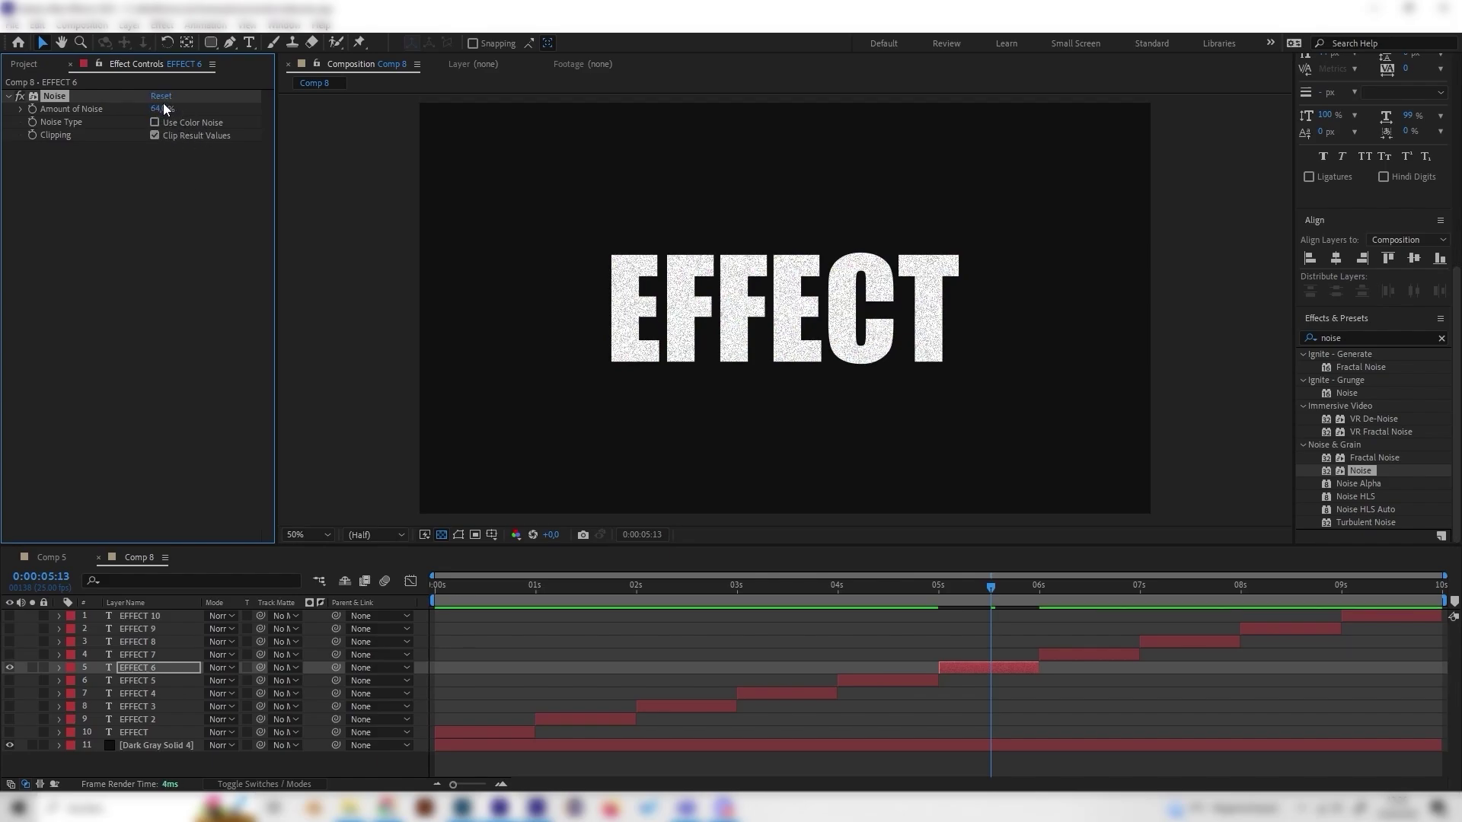
pyautogui.moveTo(169, 111)
pyautogui.mouseDown()
pyautogui.moveTo(184, 112)
pyautogui.moveTo(160, 122)
pyautogui.mouseUp()
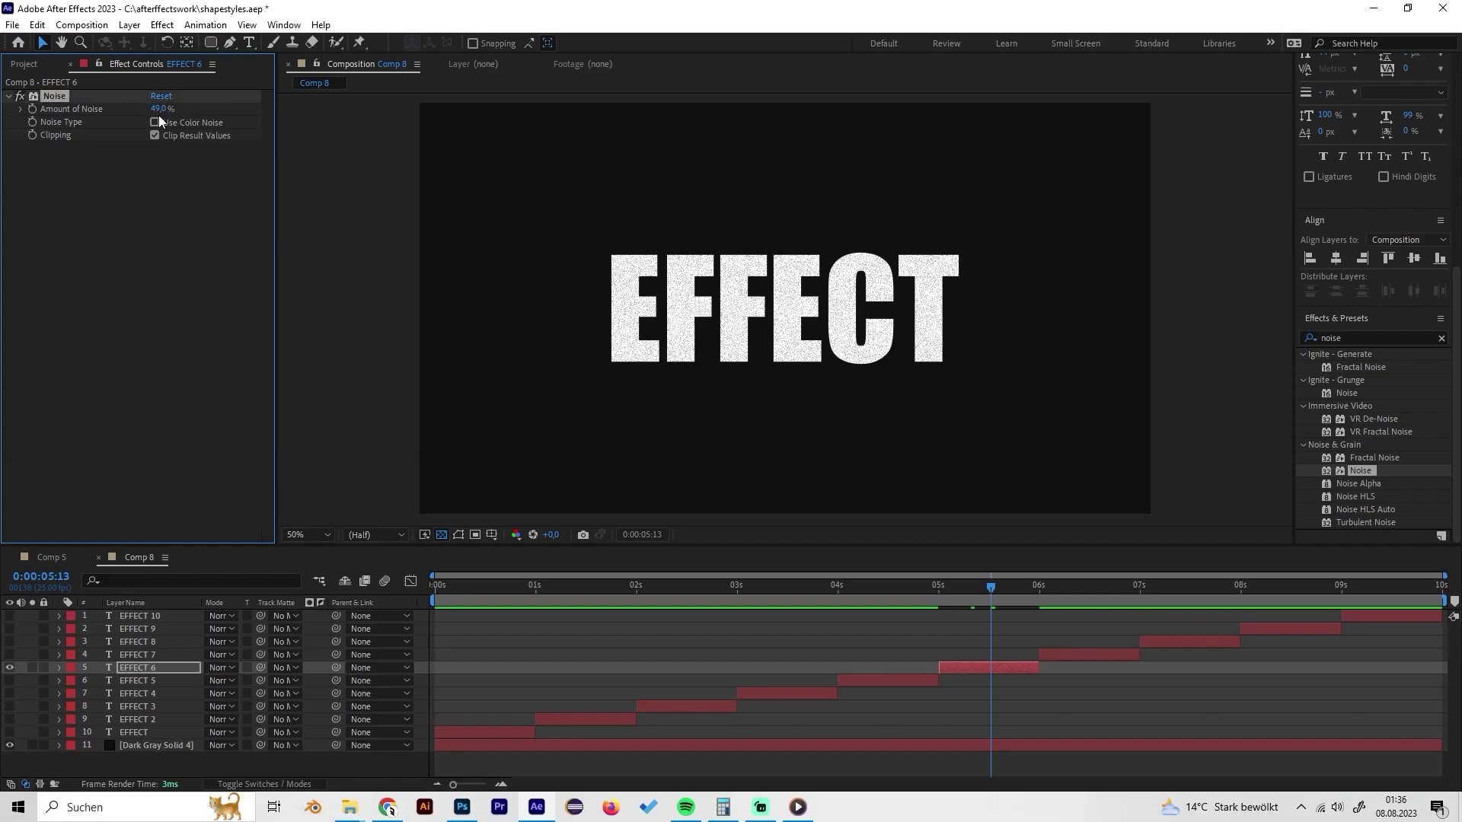
# - Check EFFECT 6 in Comp 5 for reference and apply the Venetian Blinds transition effect to EFFECT 6 in Comp 8
pyautogui.click(1347, 337)
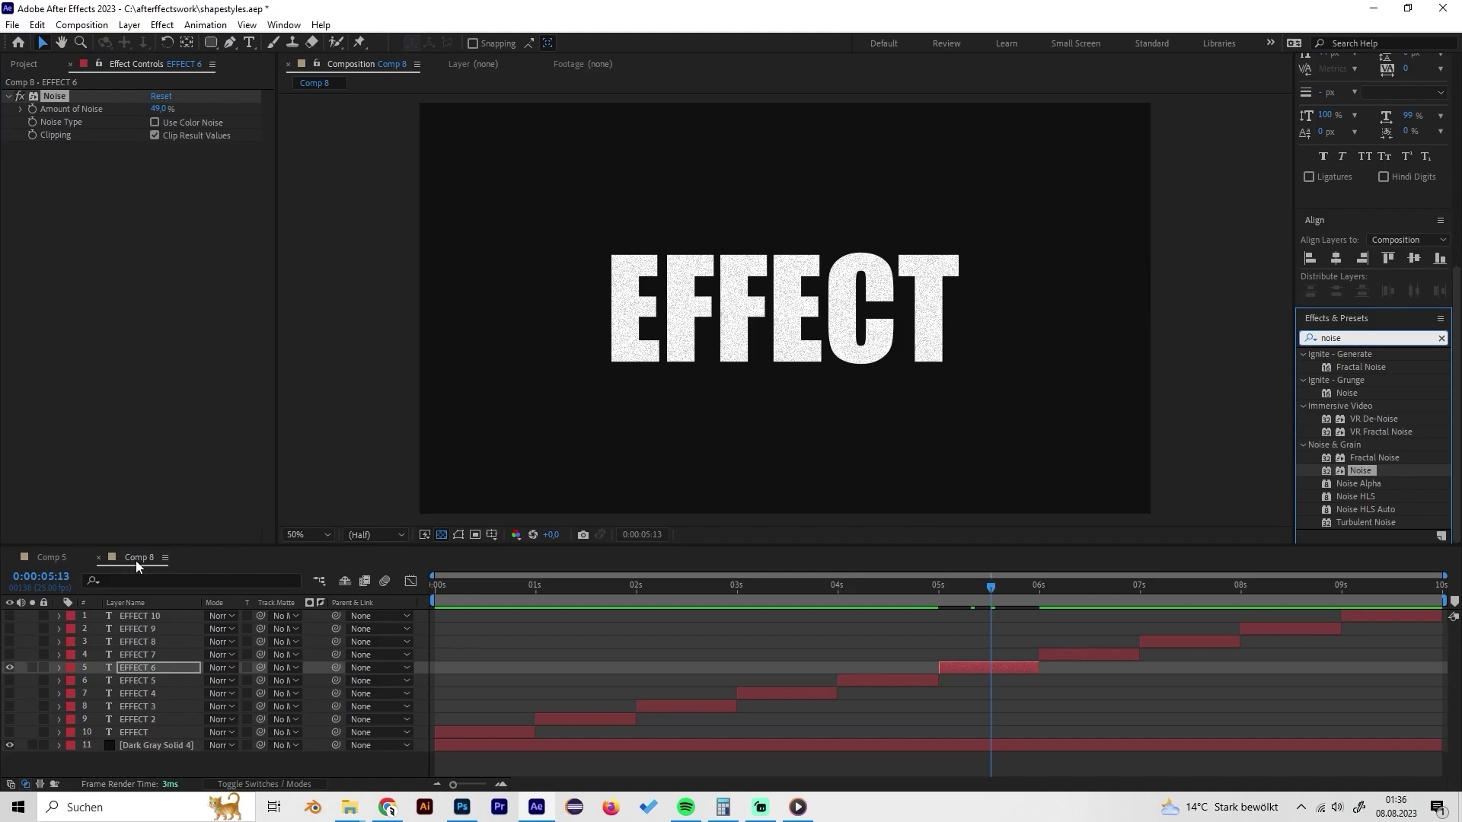
pyautogui.click(73, 554)
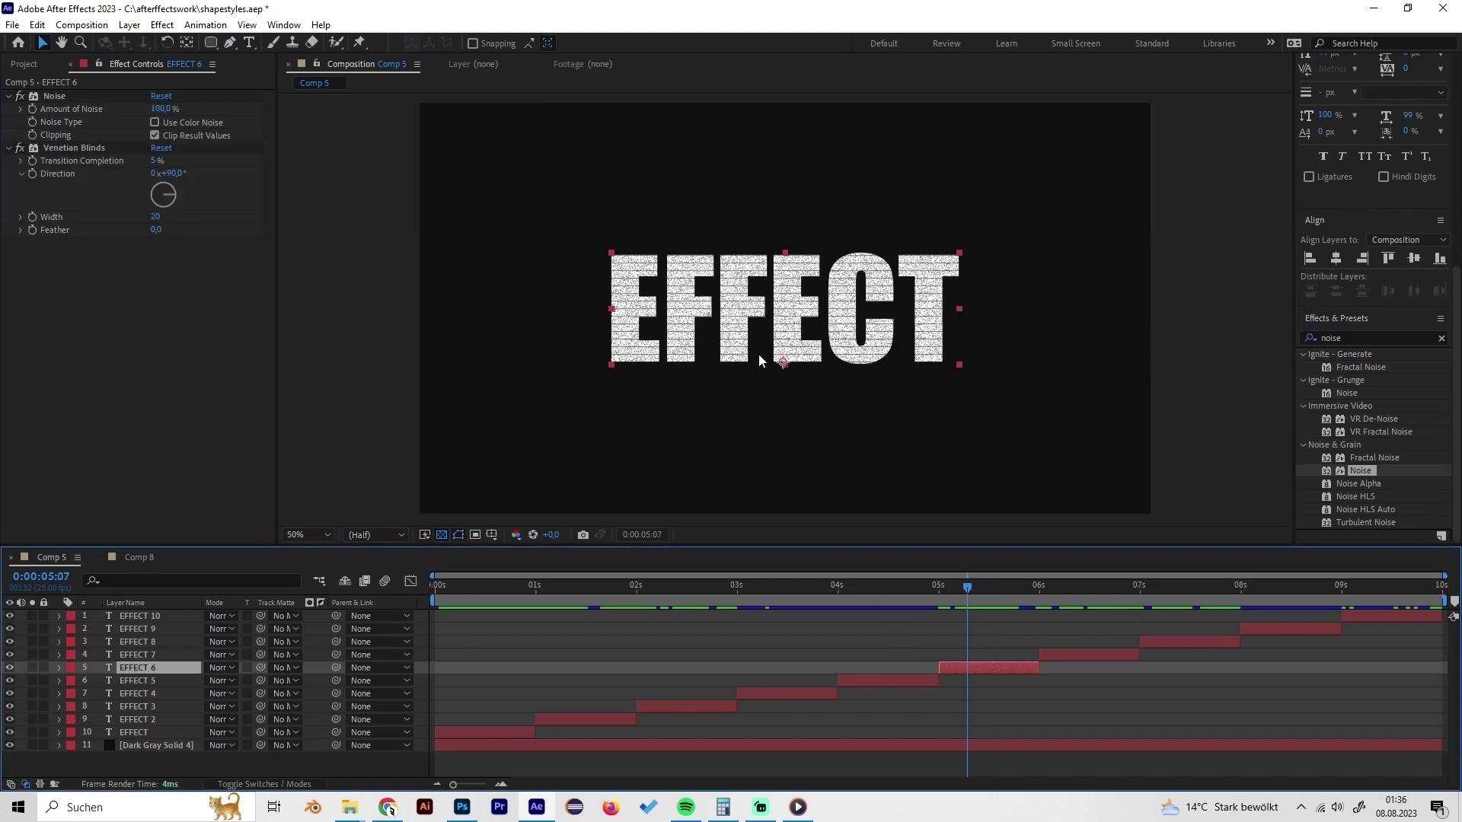
pyautogui.click(137, 557)
pyautogui.click(1363, 337)
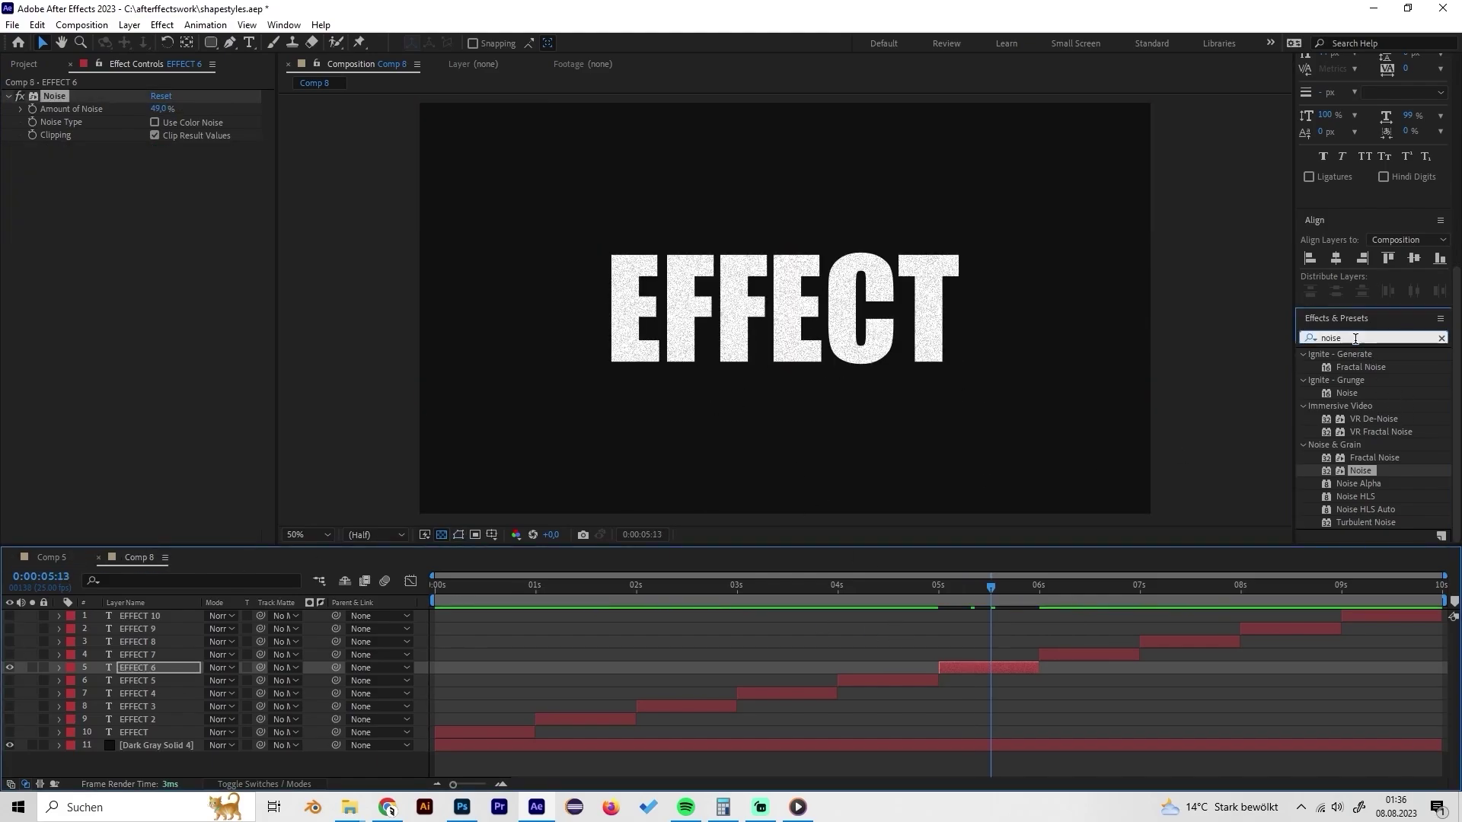
pyautogui.press('BackSpace')
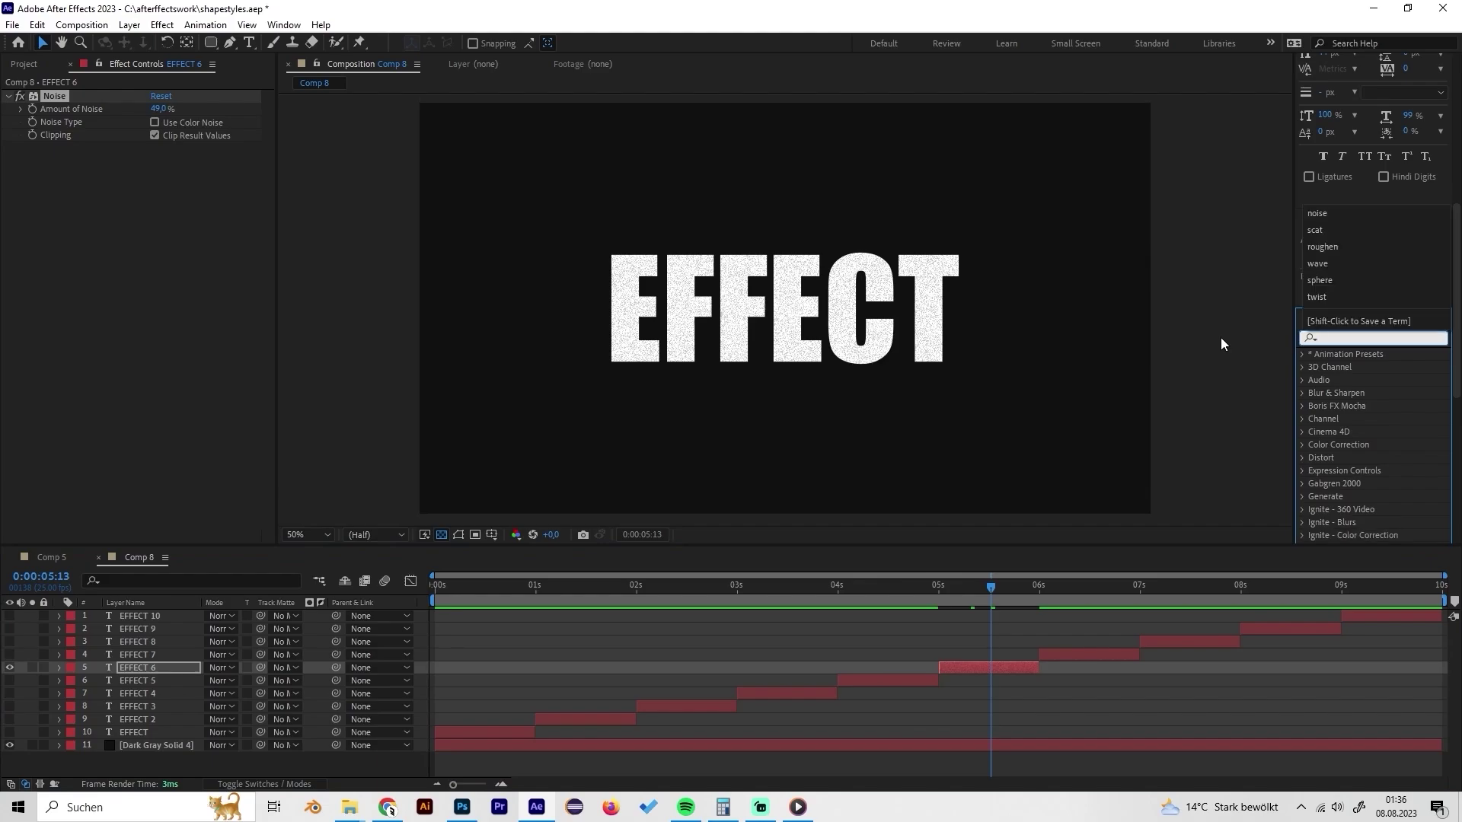
pyautogui.write('venetio')
pyautogui.press('BackSpace')
pyautogui.write('an')
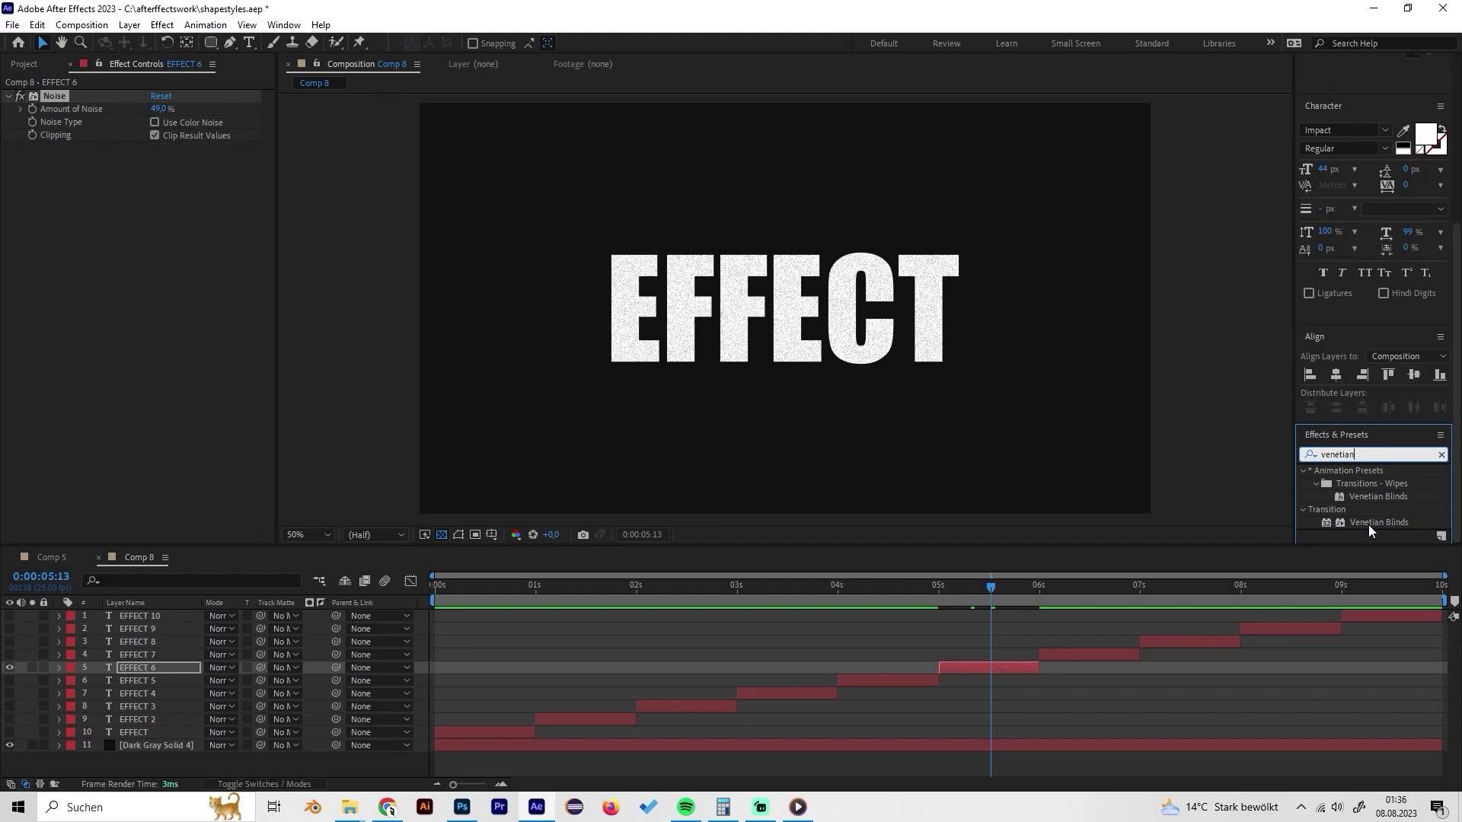
pyautogui.doubleClick(1378, 522)
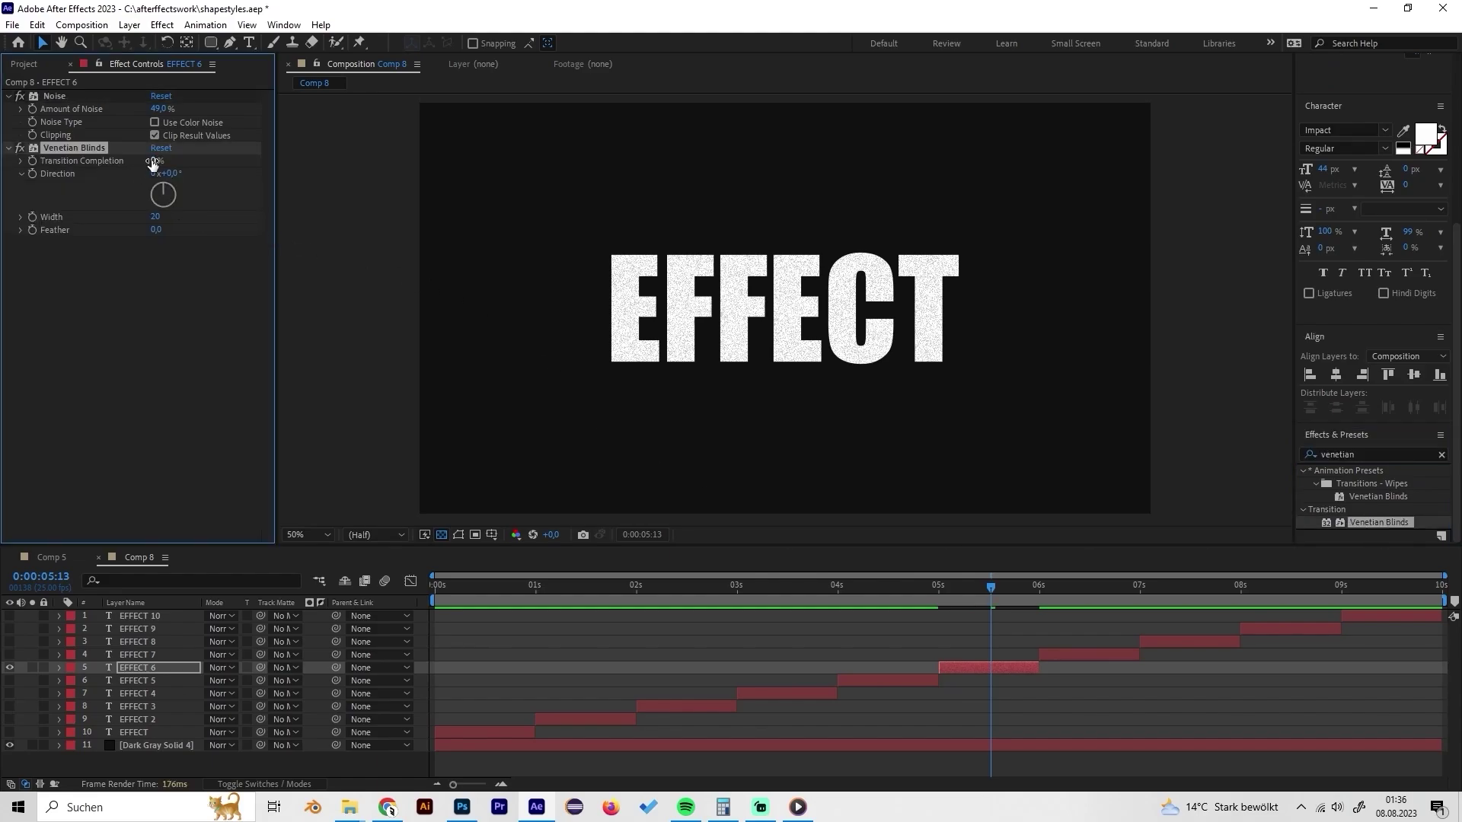
# - Set Venetian Blinds' Transition Completion to 3% and its Direction to 90° on EFFECT 6
pyautogui.moveTo(153, 164); pyautogui.dragTo(158, 163)
pyautogui.click(167, 325)
pyautogui.click(157, 162)
pyautogui.click(209, 335)
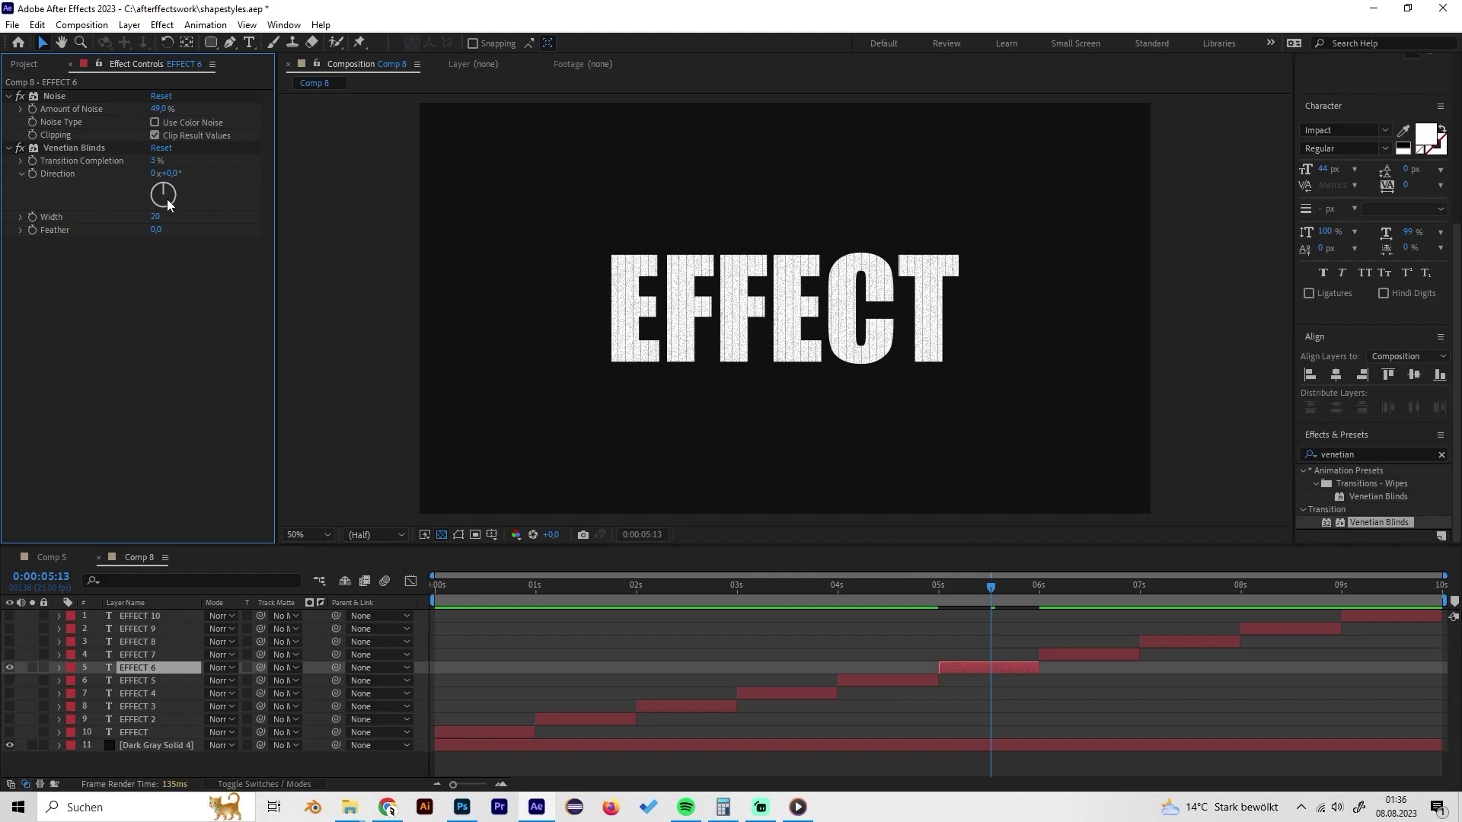
pyautogui.click(171, 174)
pyautogui.write('90')
pyautogui.press('Return')
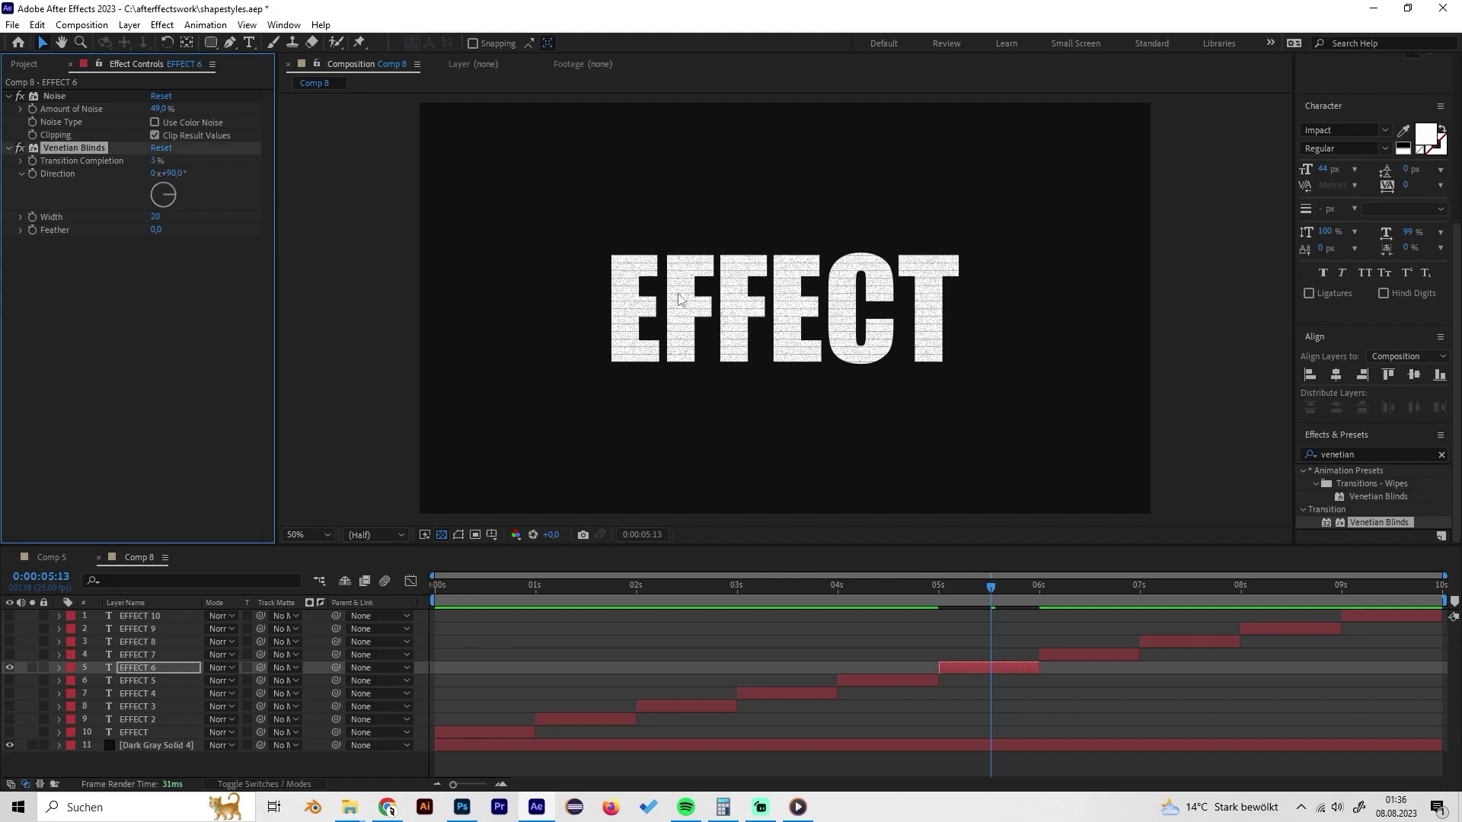
# - Examine the seventh text effect in Comp 5 from 0:00:06:00 to 0:00:06:15 as a reference
pyautogui.moveTo(989, 591); pyautogui.dragTo(1038, 589)
pyautogui.click(56, 559)
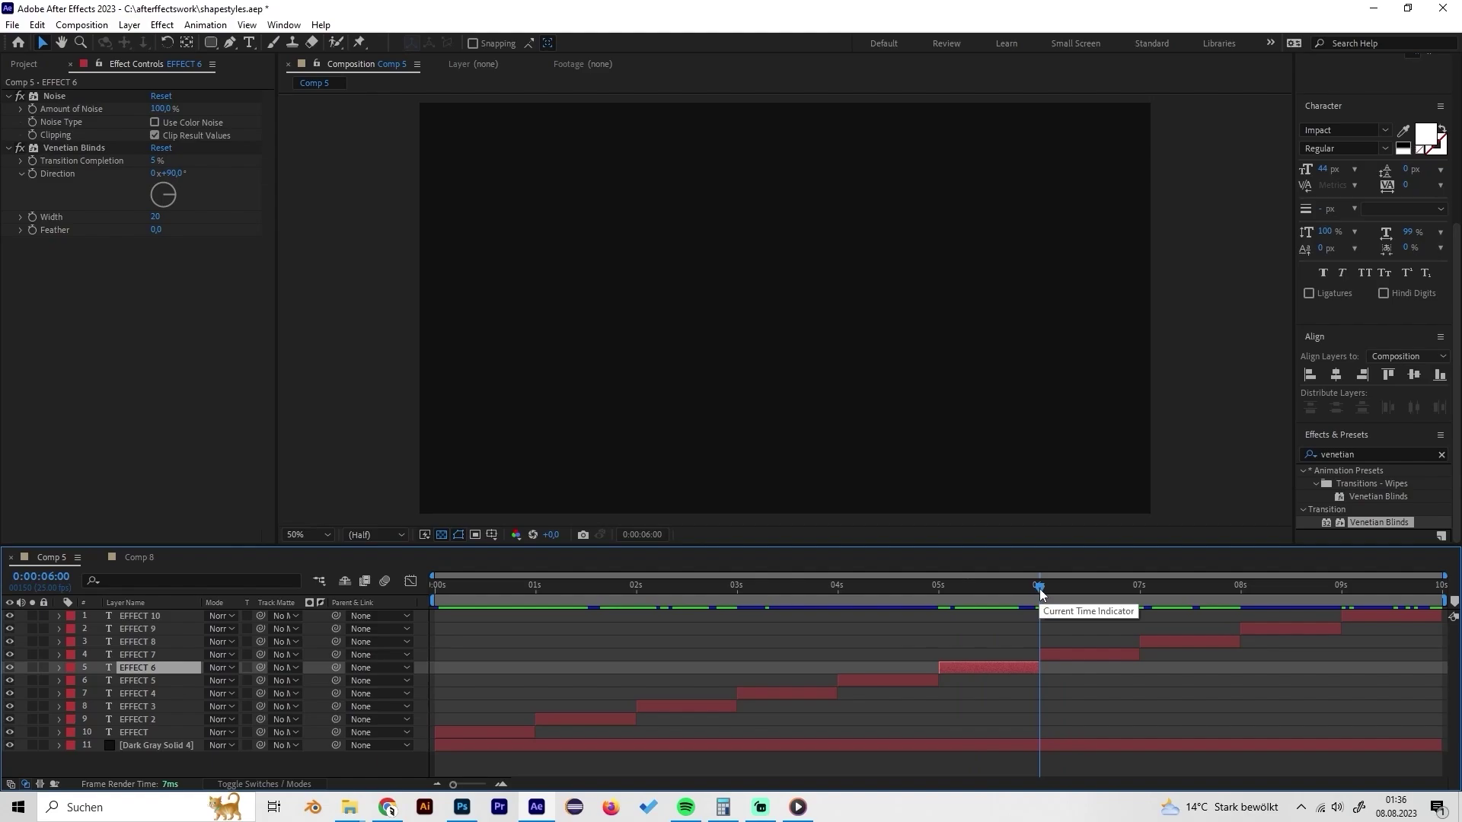
pyautogui.moveTo(1041, 589); pyautogui.dragTo(1099, 588)
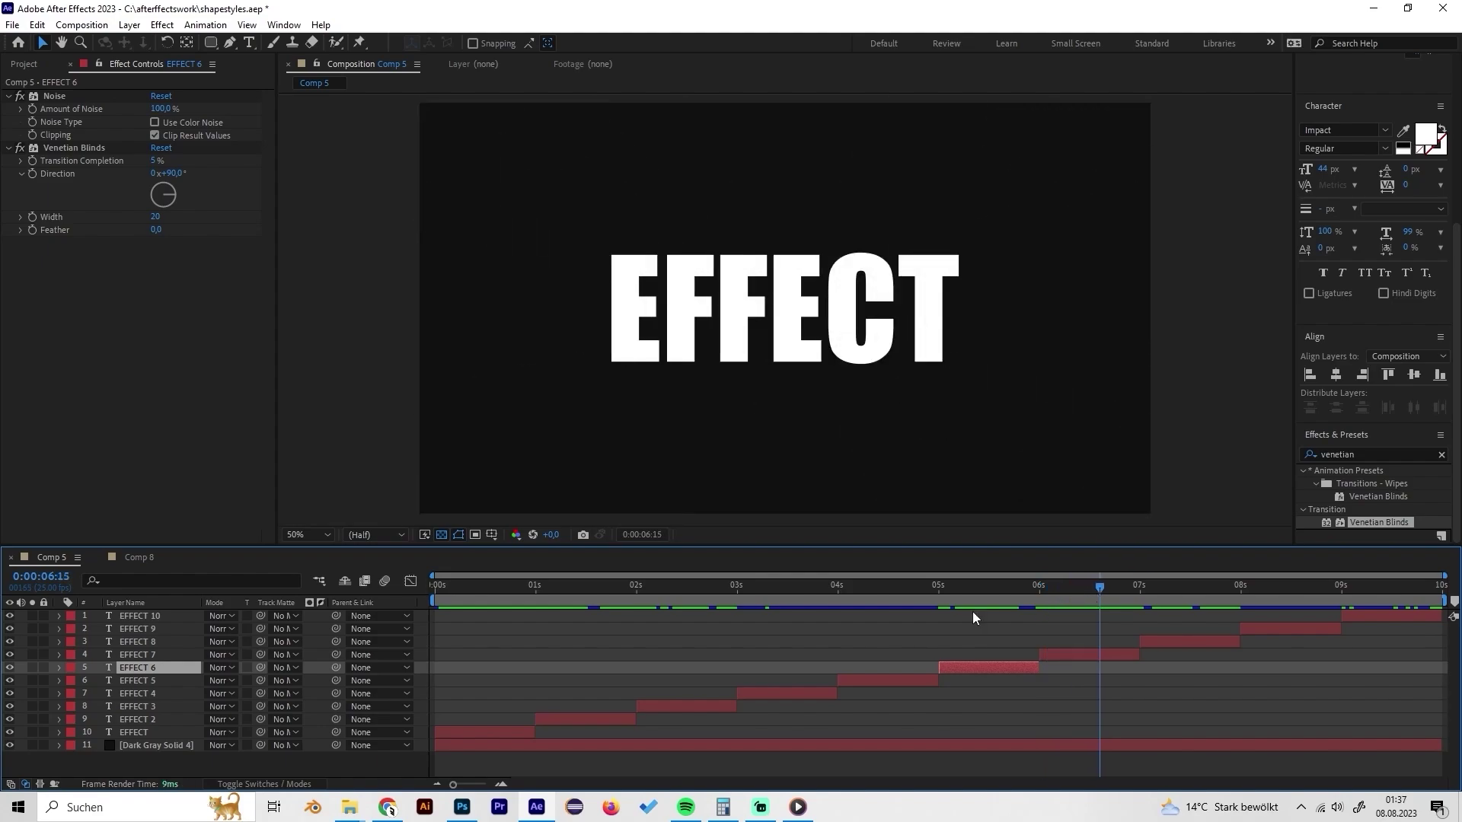
# - In Comp 8, hide EFFECT 6, make EFFECT 7 visible and selected, and go to 0:00:06:04
pyautogui.click(161, 556)
pyautogui.click(1082, 659)
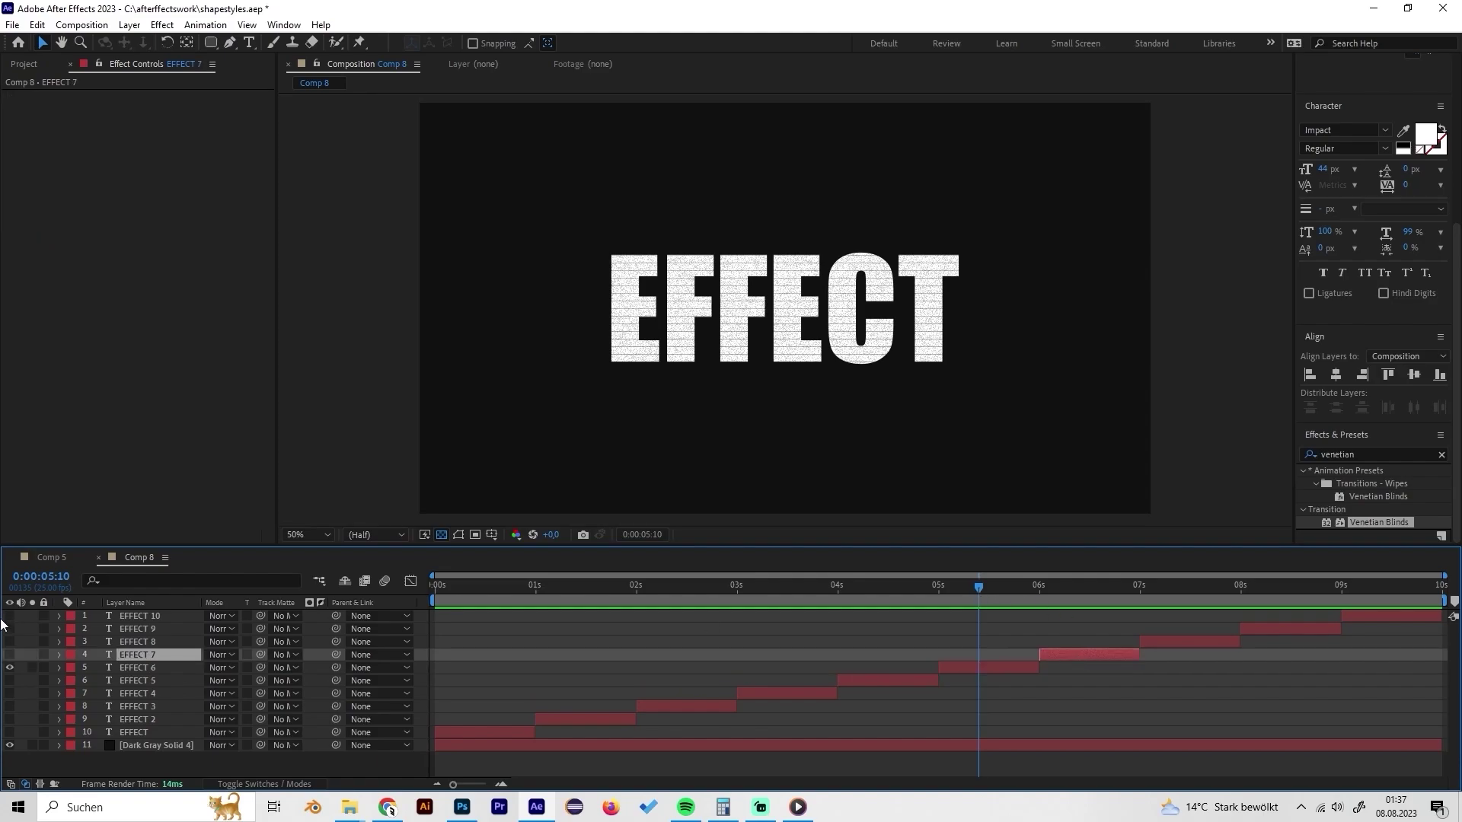
pyautogui.click(9, 667)
pyautogui.click(10, 655)
pyautogui.click(1055, 606)
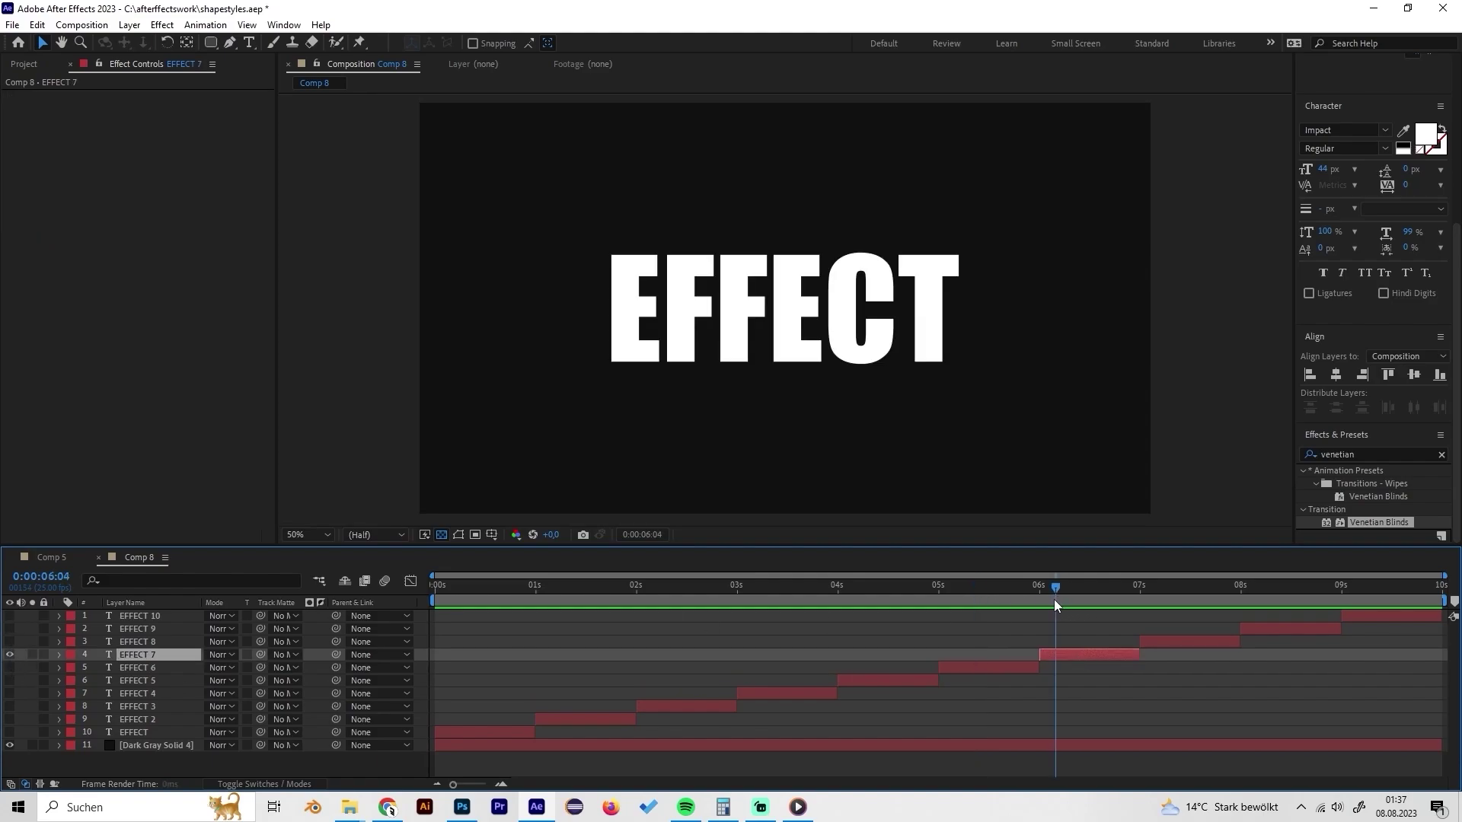
# - Search the effects for "light" and apply CC Light Wipe to EFFECT 7
pyautogui.click(1359, 454)
pyautogui.write('light')
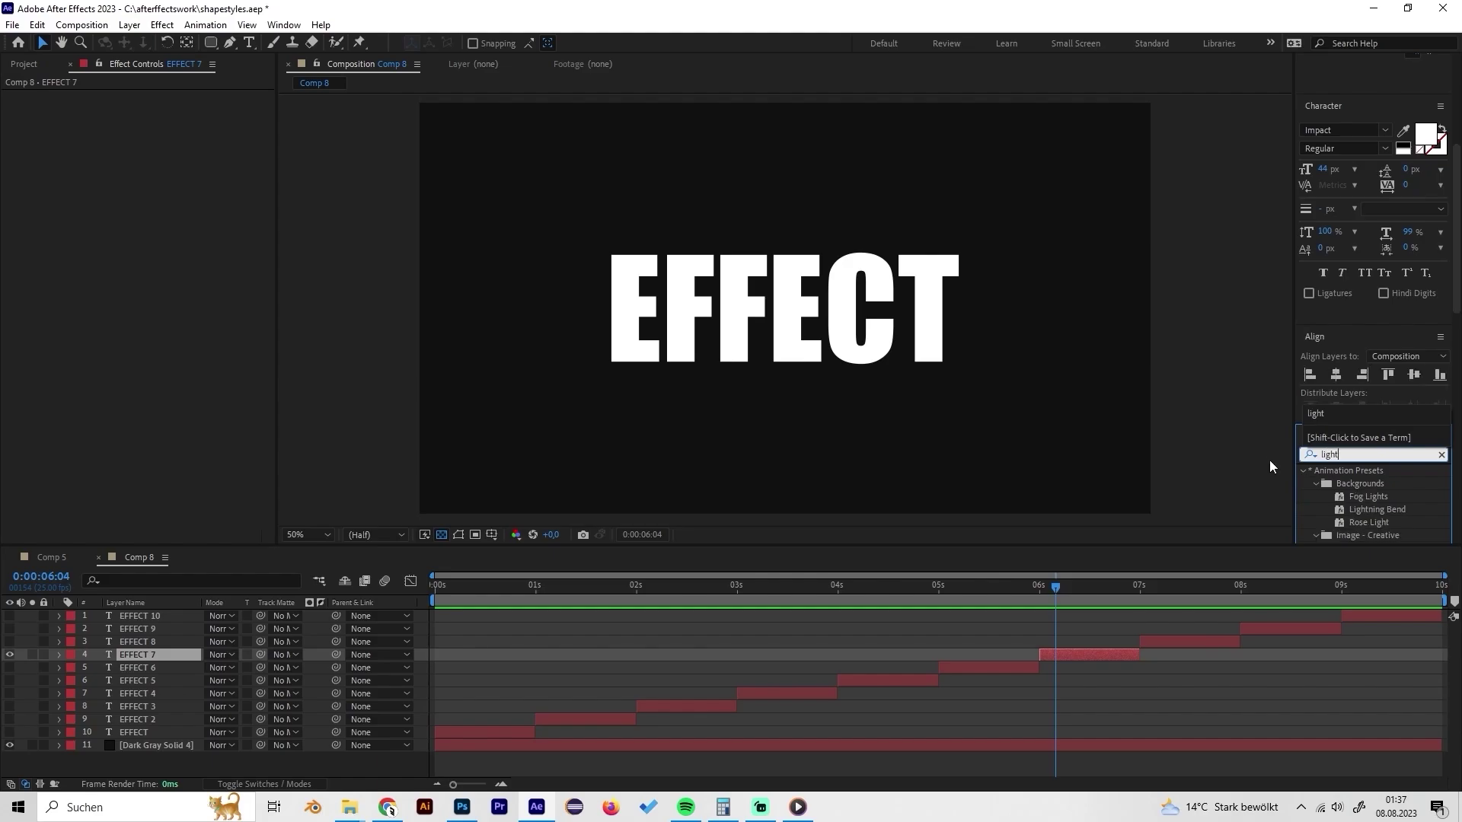
pyautogui.scroll(-10, 1372, 511)
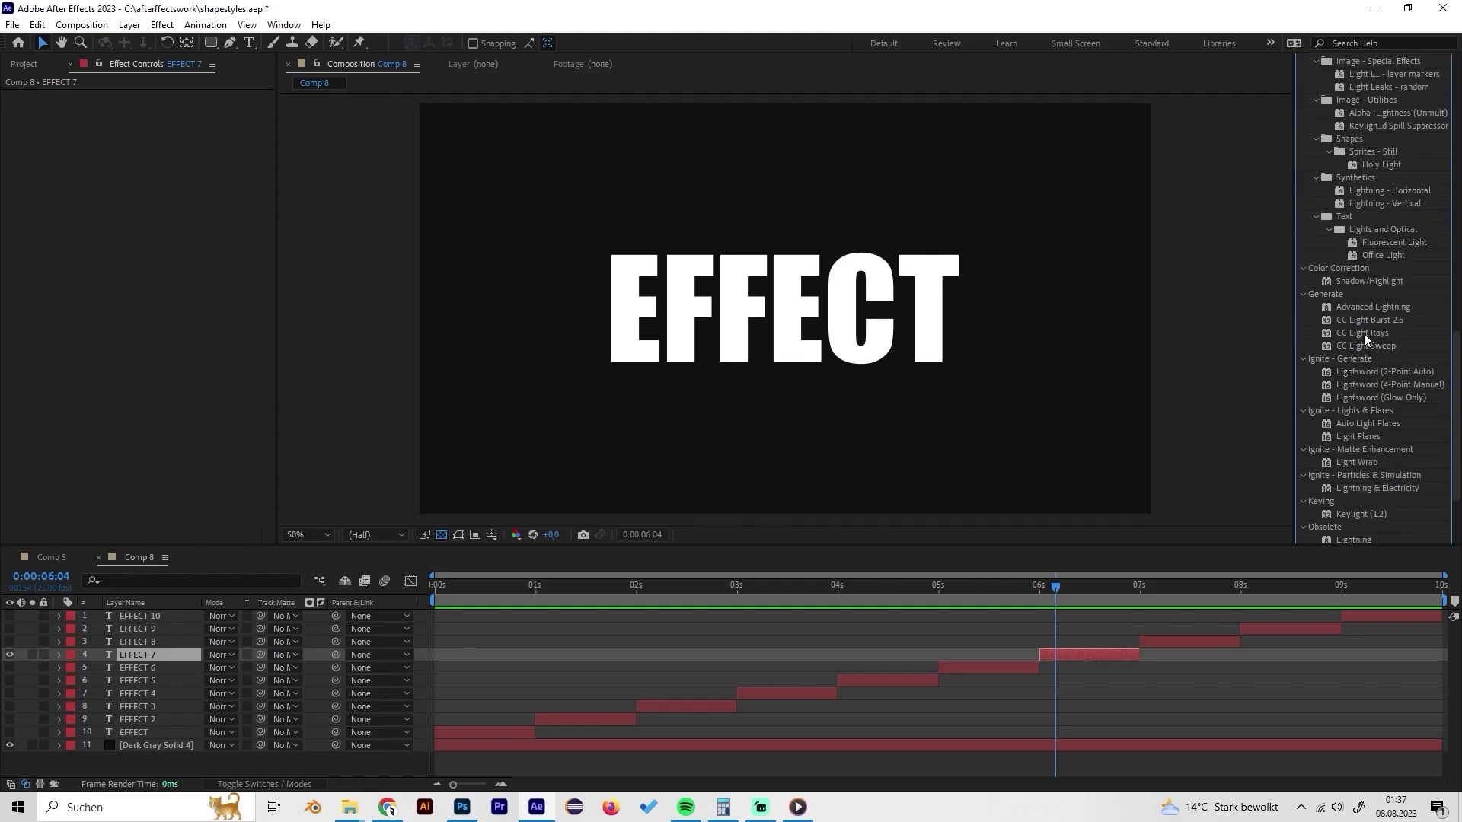
pyautogui.scroll(-3, 1374, 483)
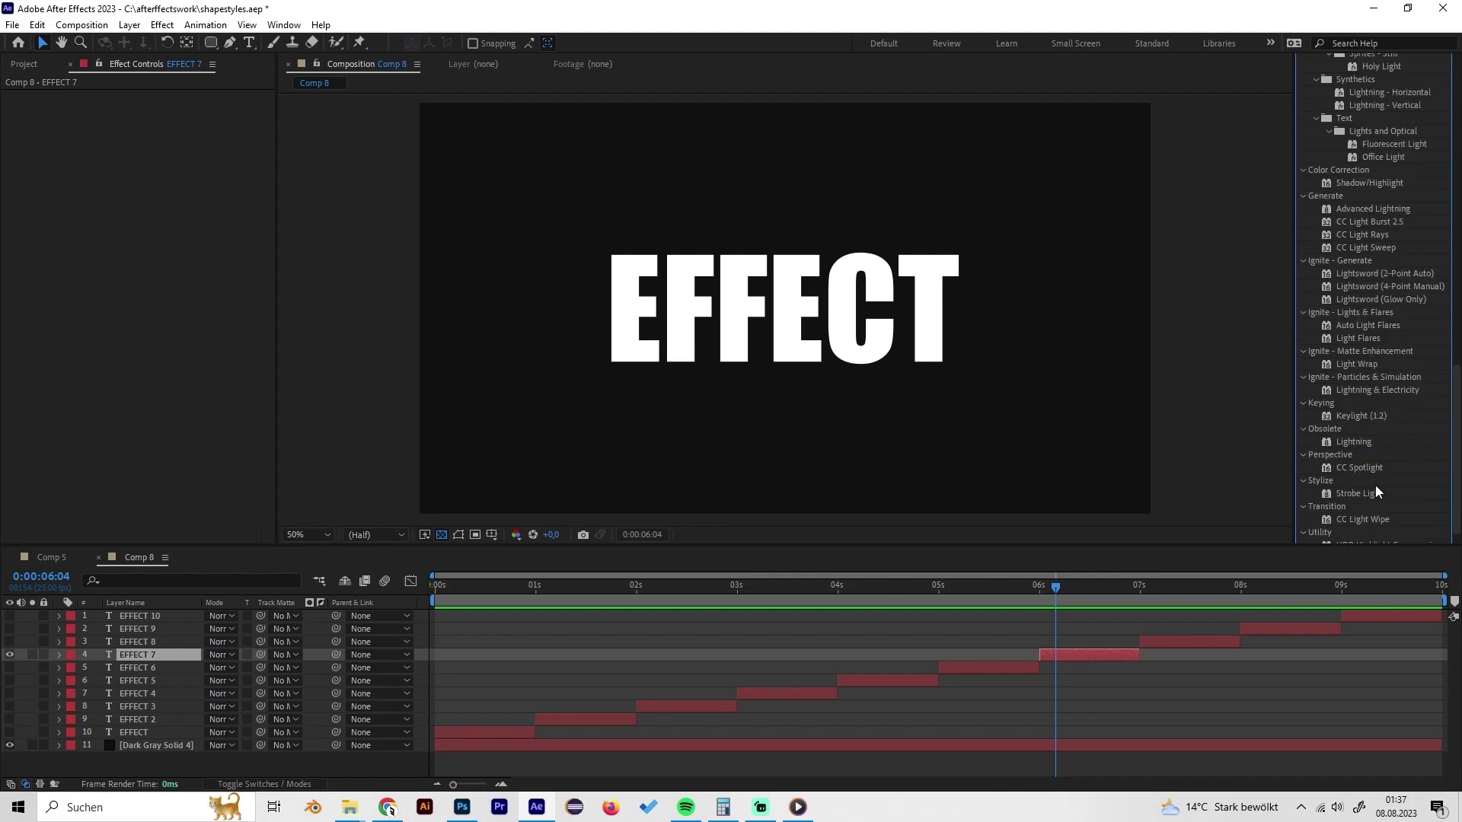
pyautogui.click(1363, 496)
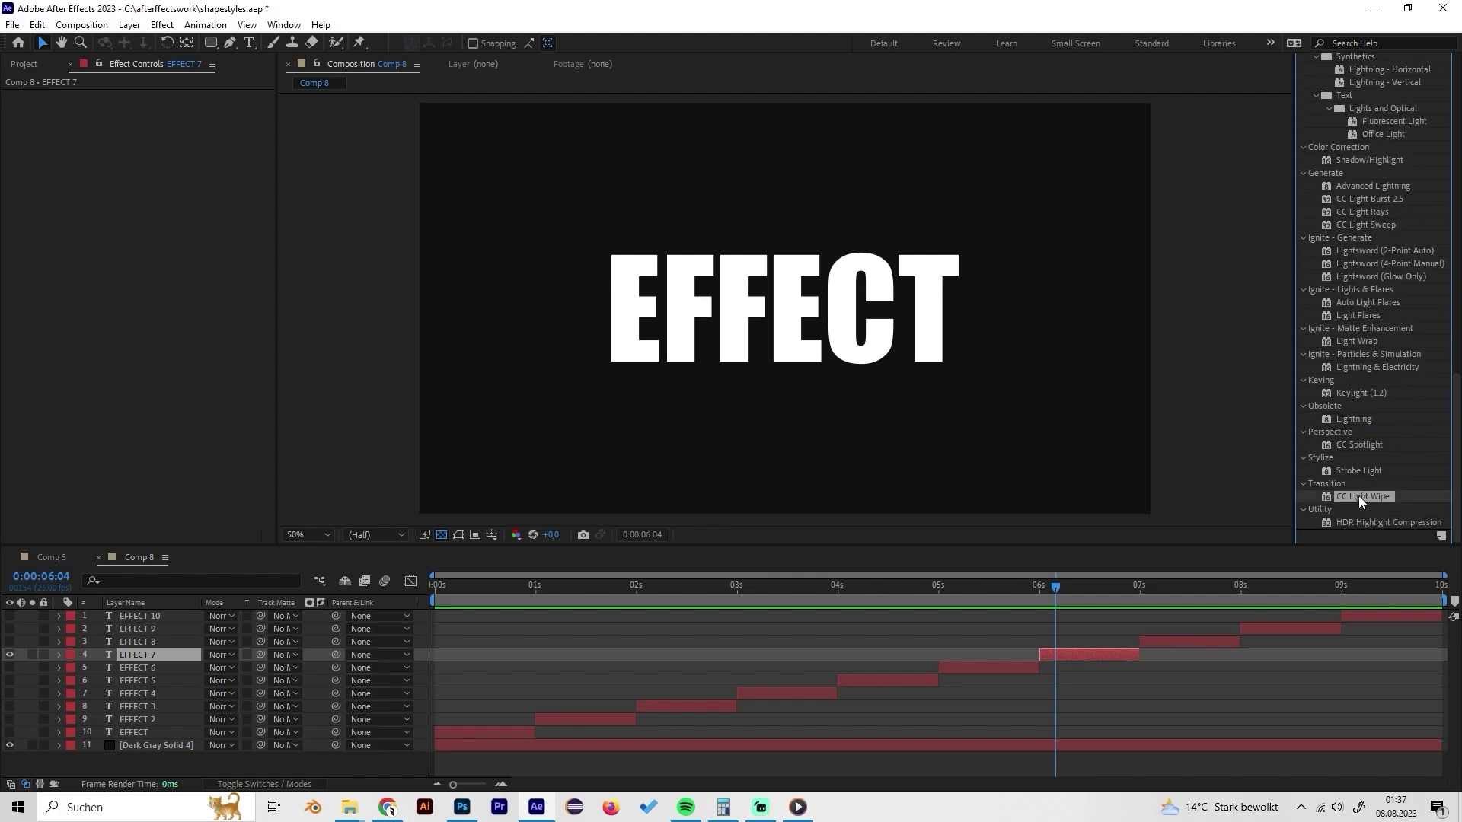
pyautogui.doubleClick(1361, 496)
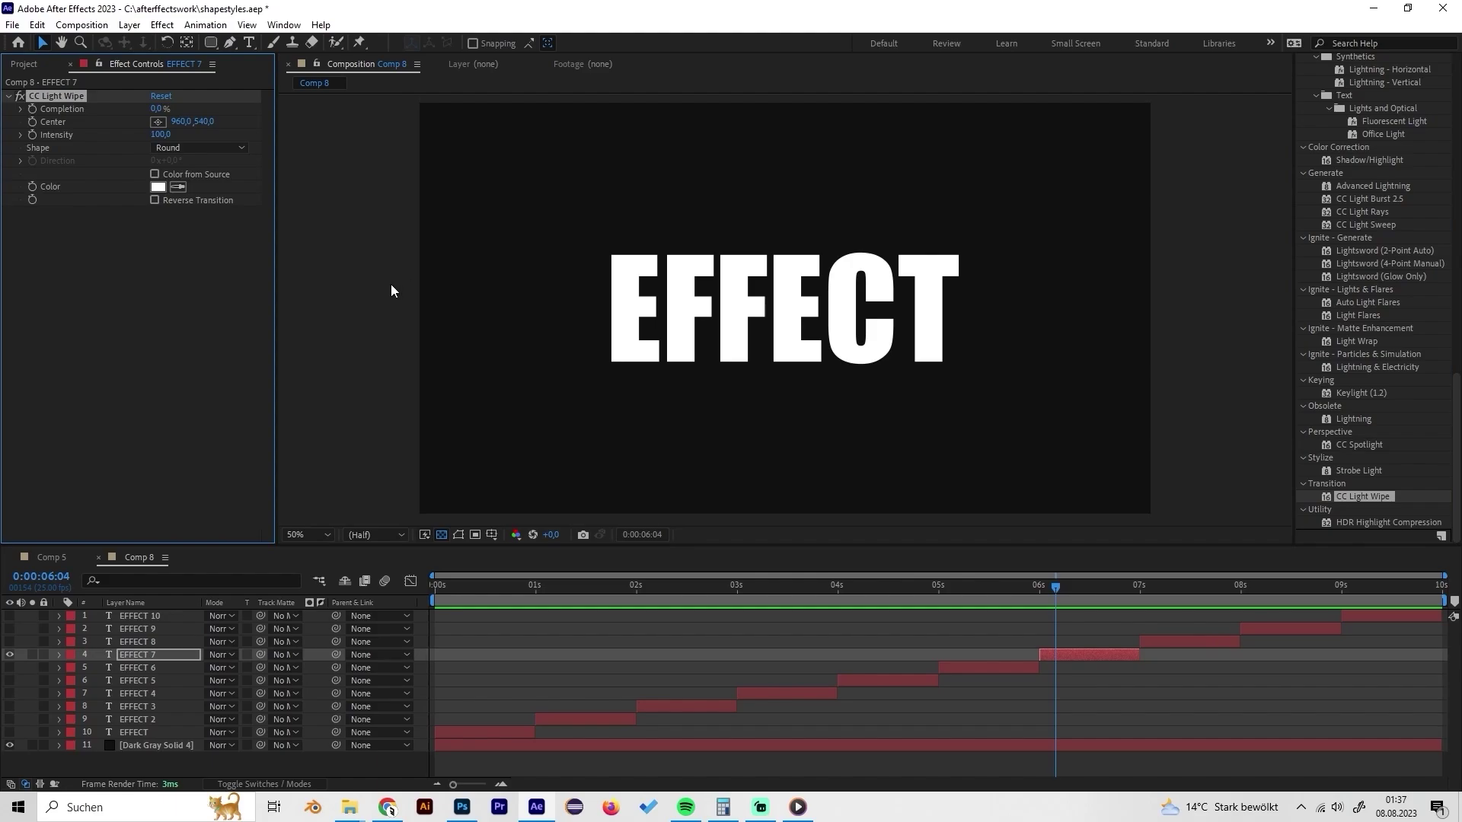
# - Enable Reverse Transition for CC Light Wipe and set Completion to 100% at 0:00:06:00
pyautogui.click(167, 246)
pyautogui.click(154, 199)
pyautogui.moveTo(1052, 587); pyautogui.dragTo(1037, 587)
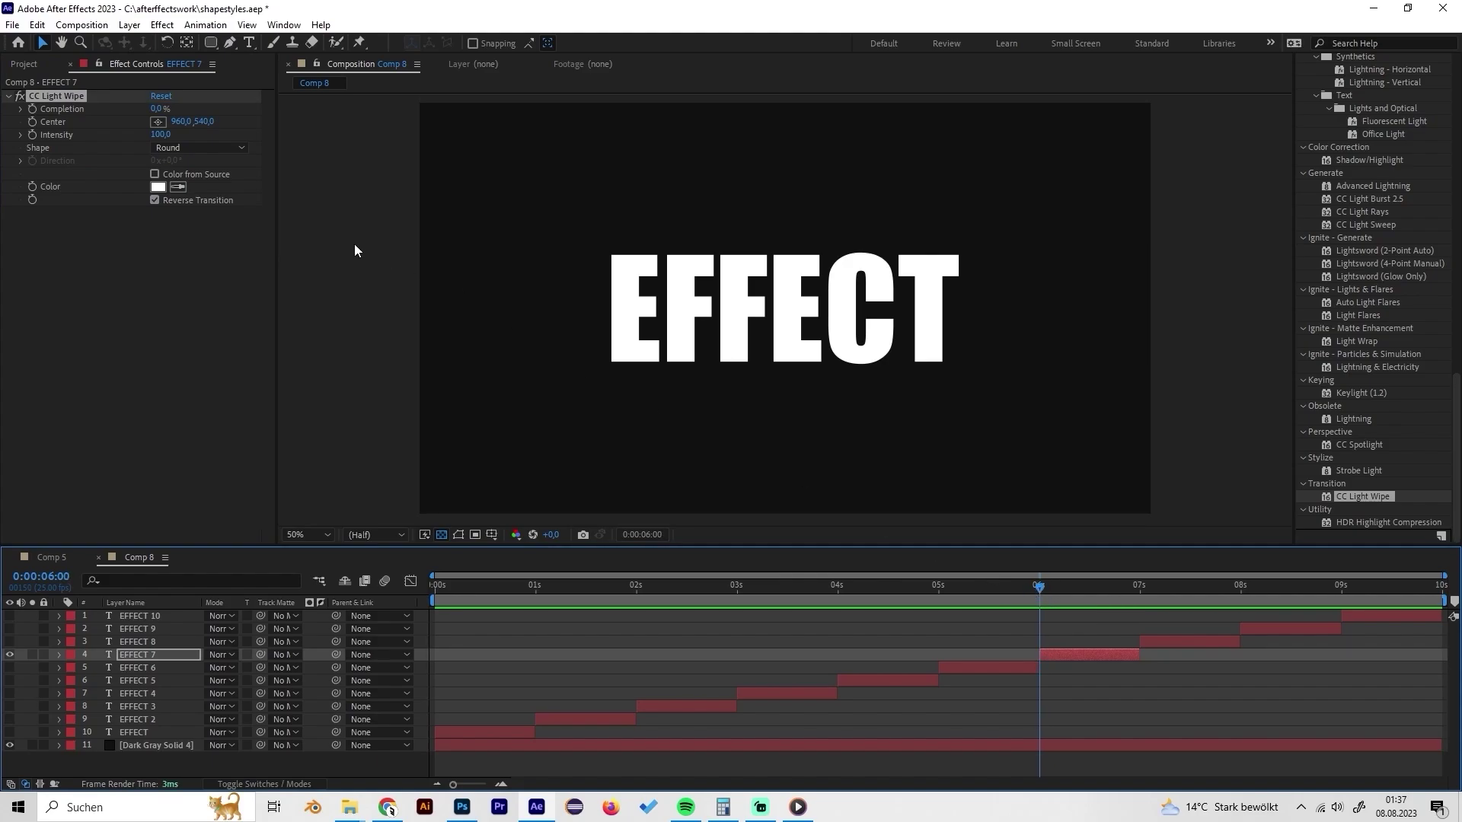
pyautogui.moveTo(154, 115); pyautogui.dragTo(232, 112)
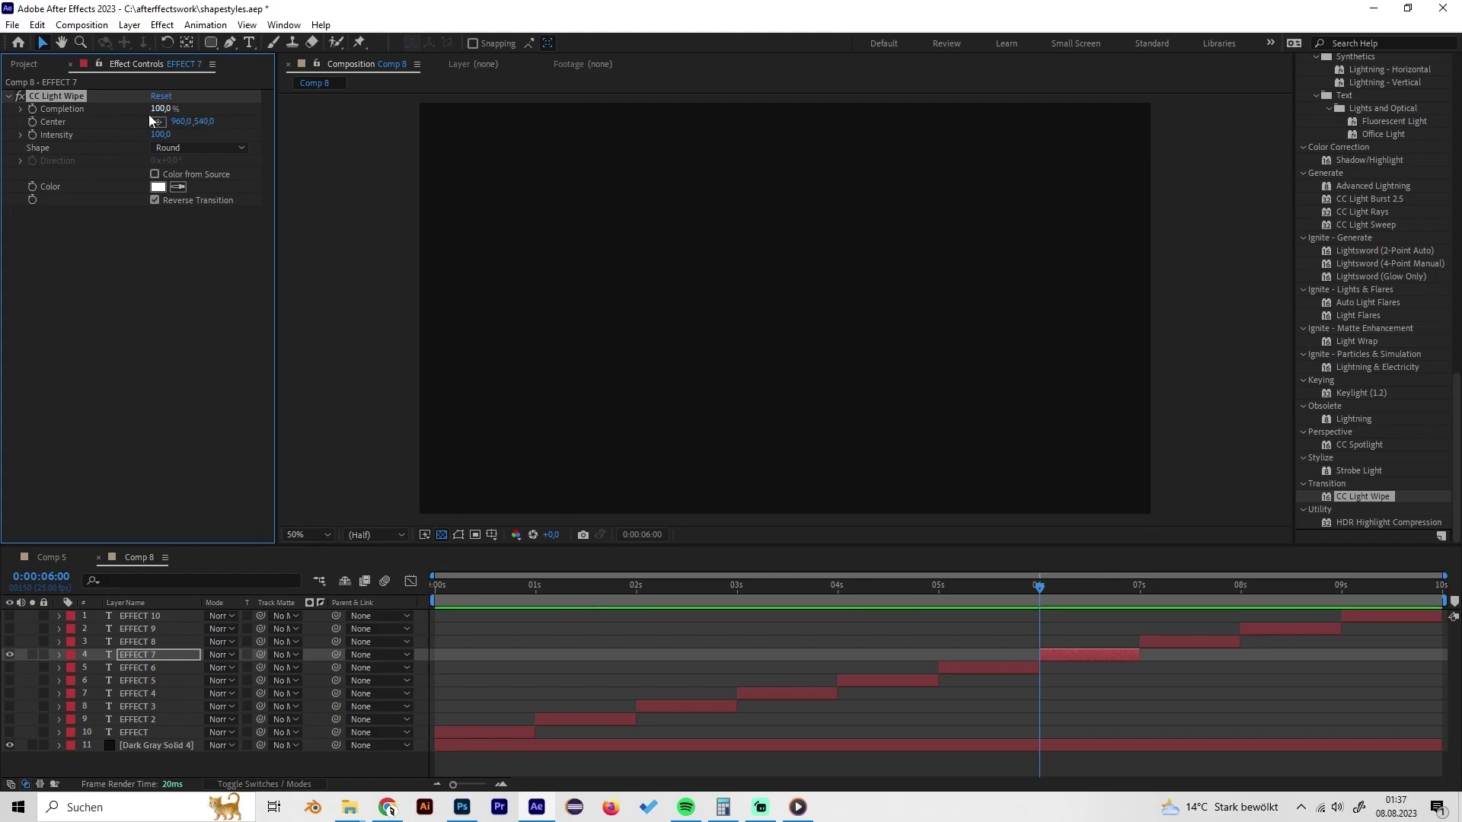
# - Animate CC Light Wipe's Completion from 100% at 0:00:06:00 to 52% at 0:00:06:23 and preview the wipe
pyautogui.moveTo(1094, 594); pyautogui.dragTo(1131, 592)
pyautogui.moveTo(159, 108); pyautogui.dragTo(124, 108)
pyautogui.rightClick(123, 109)
pyautogui.click(97, 300)
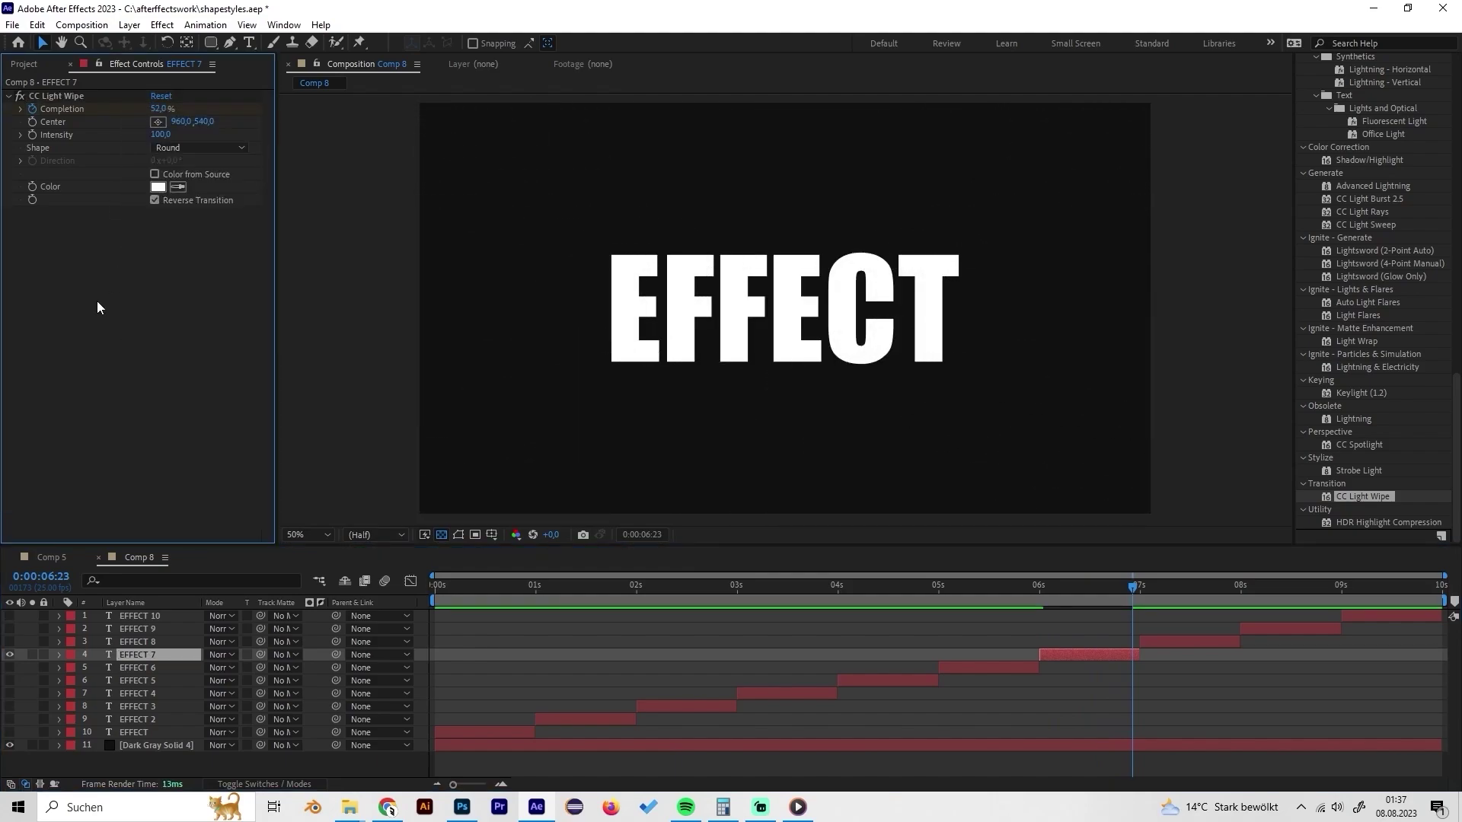
pyautogui.moveTo(172, 111); pyautogui.dragTo(164, 122)
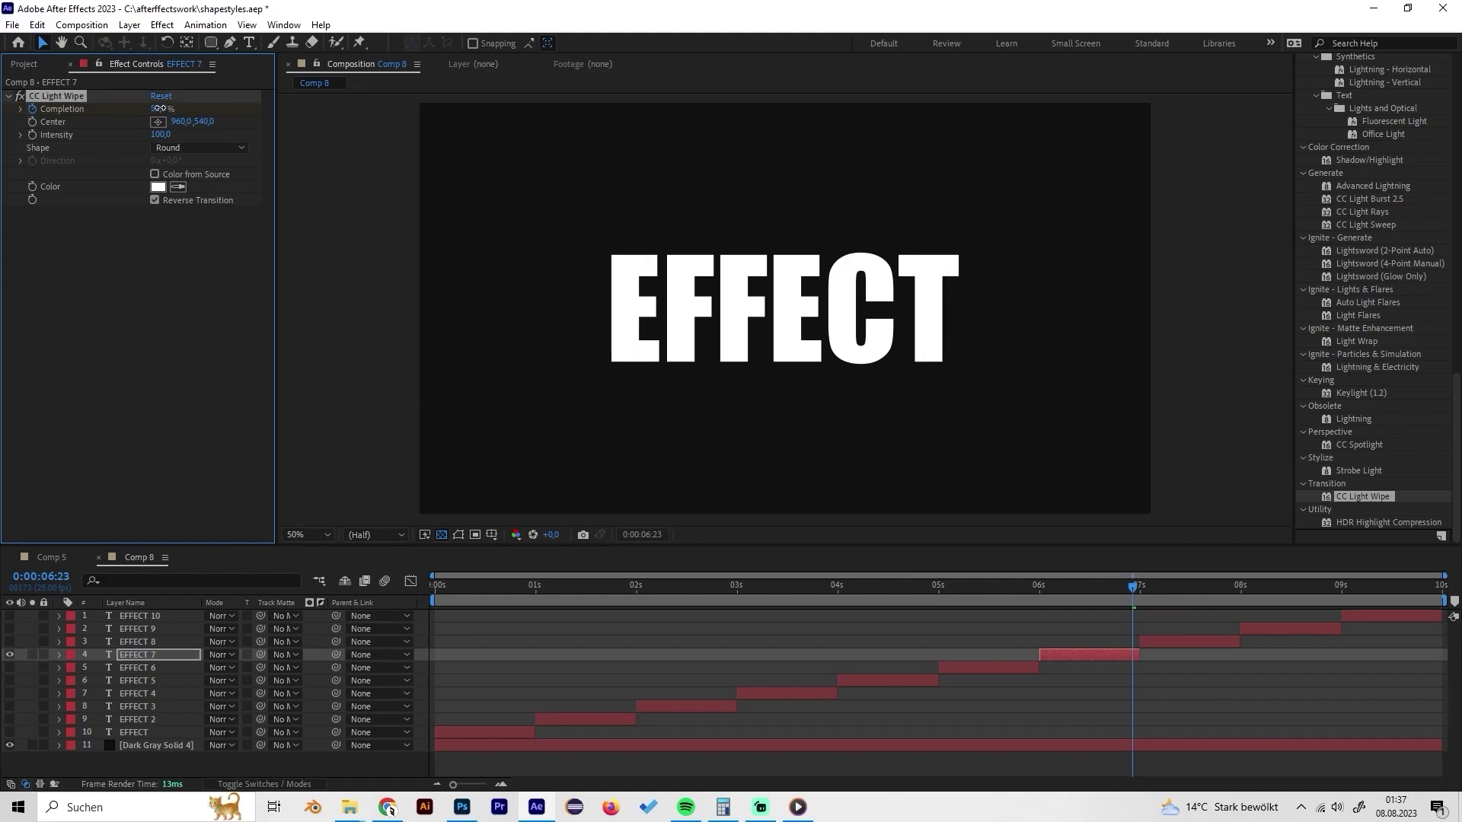
pyautogui.moveTo(1110, 587); pyautogui.dragTo(1076, 591)
pyautogui.press('space')
pyautogui.press('space')
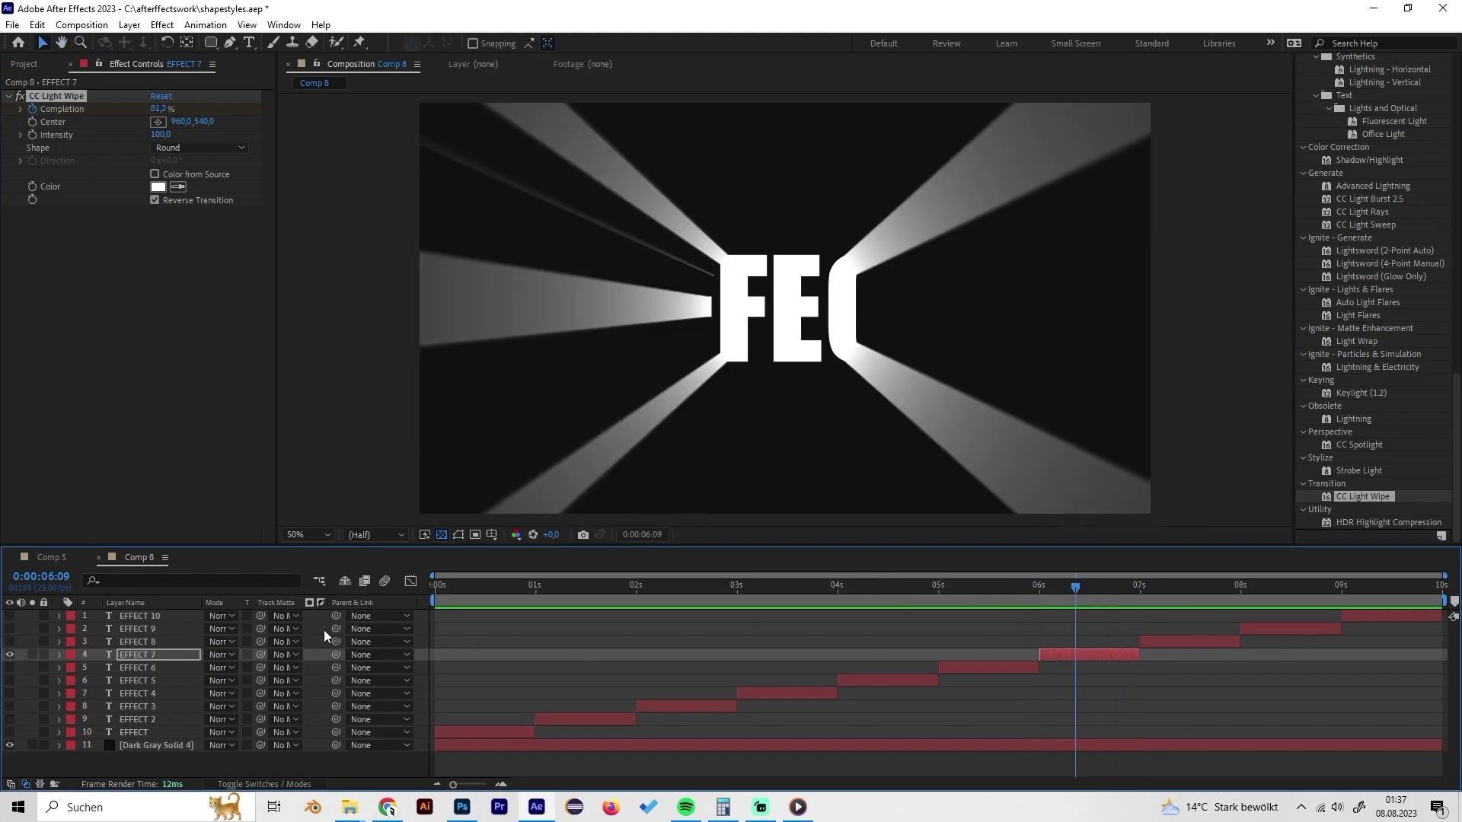
# - Check the eighth text effect in Comp 5 at 0:00:07:13, and in Comp 8 hide EFFECT 7 and show and select EFFECT 8
pyautogui.click(67, 561)
pyautogui.moveTo(1170, 588)
pyautogui.mouseDown()
pyautogui.moveTo(1190, 591)
pyautogui.moveTo(1140, 594)
pyautogui.moveTo(1192, 596)
pyautogui.mouseUp()
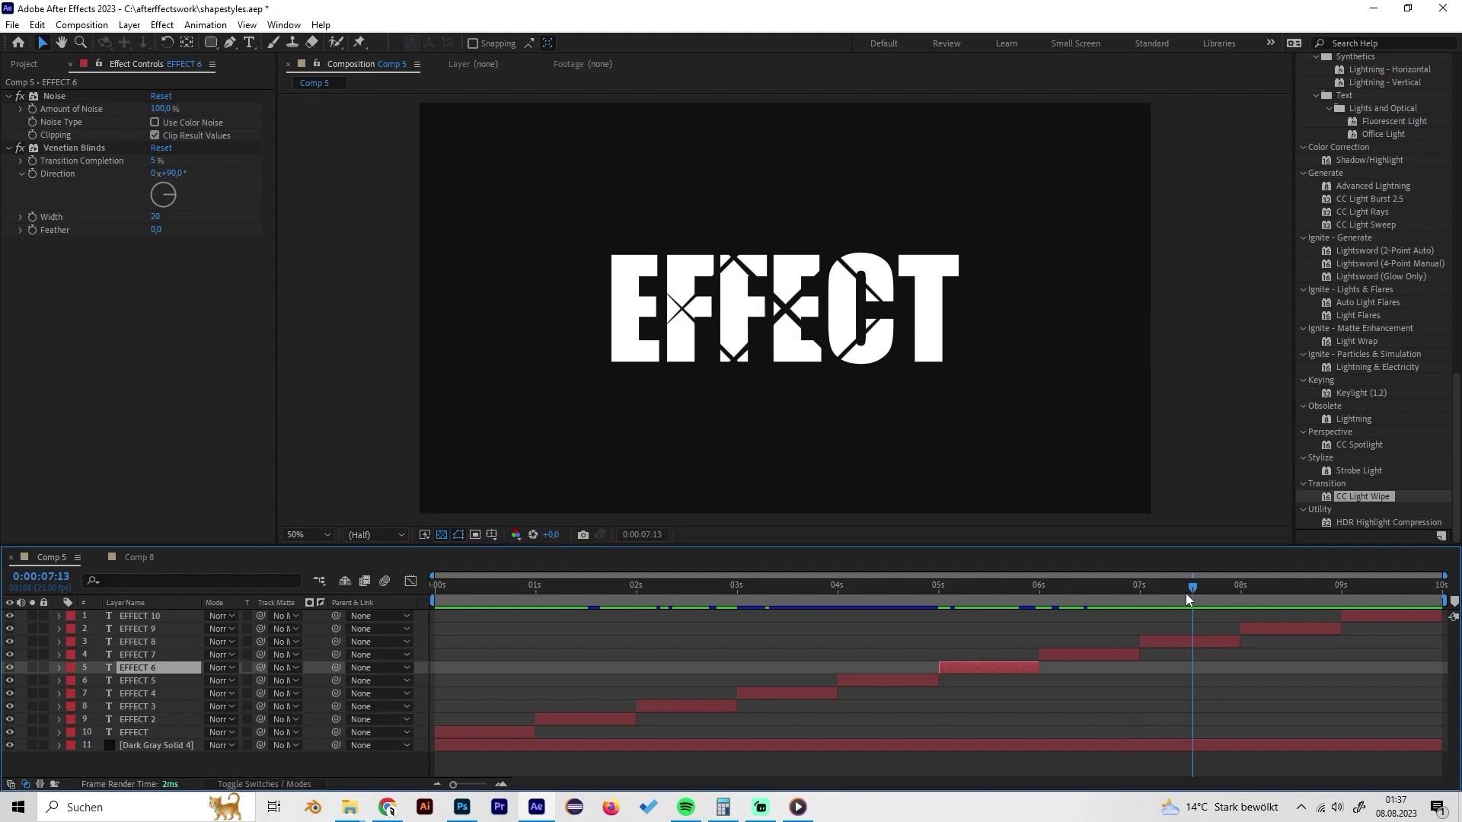
pyautogui.click(139, 556)
pyautogui.click(9, 654)
pyautogui.click(10, 642)
pyautogui.click(138, 642)
pyautogui.scroll(5, 1363, 344)
pyautogui.scroll(5, 1363, 344)
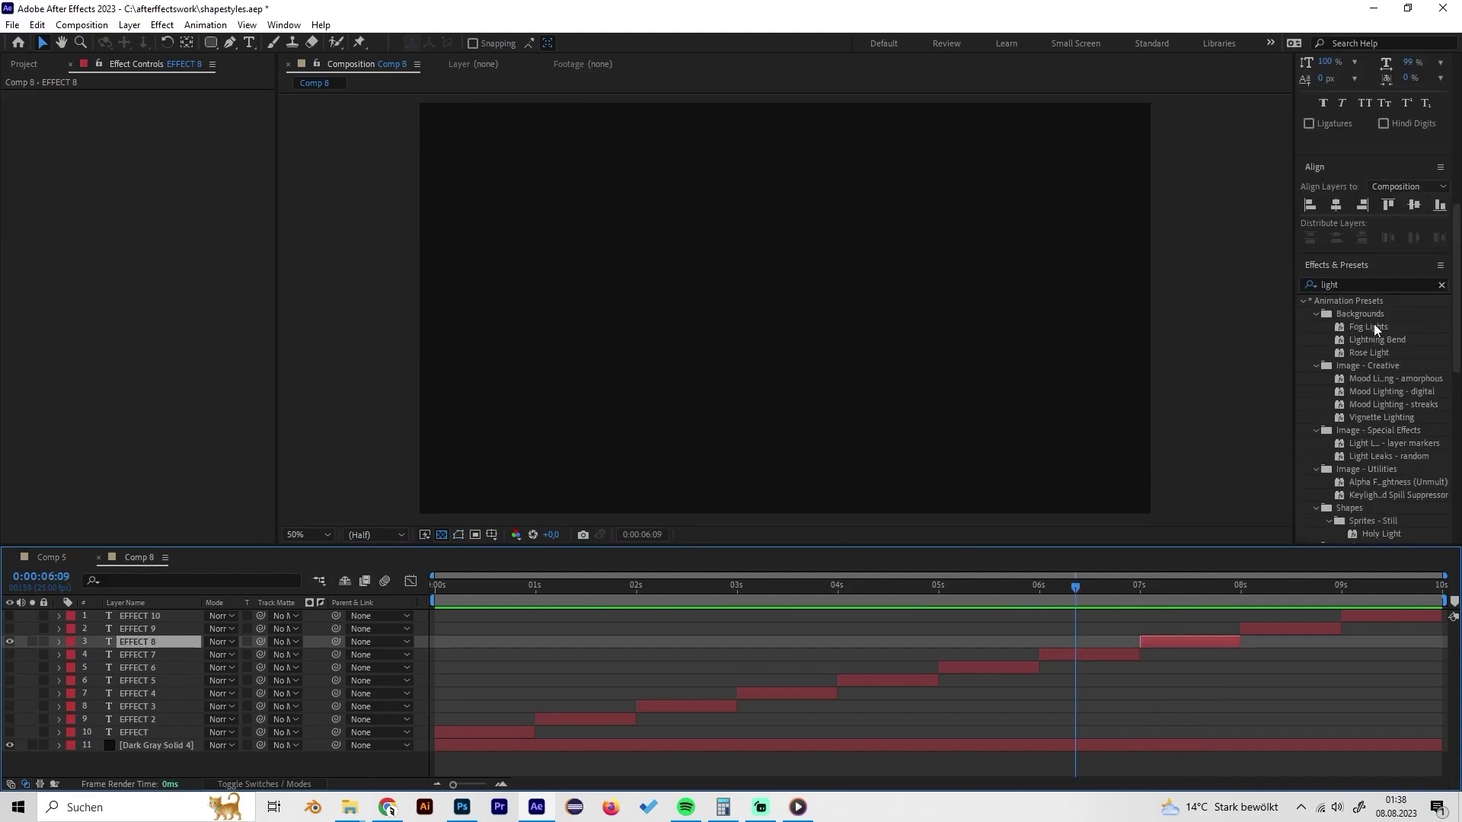
# - Search the effects for "grid" and apply CC Grid Wipe to EFFECT 8
pyautogui.click(1346, 285)
pyautogui.write('grid')
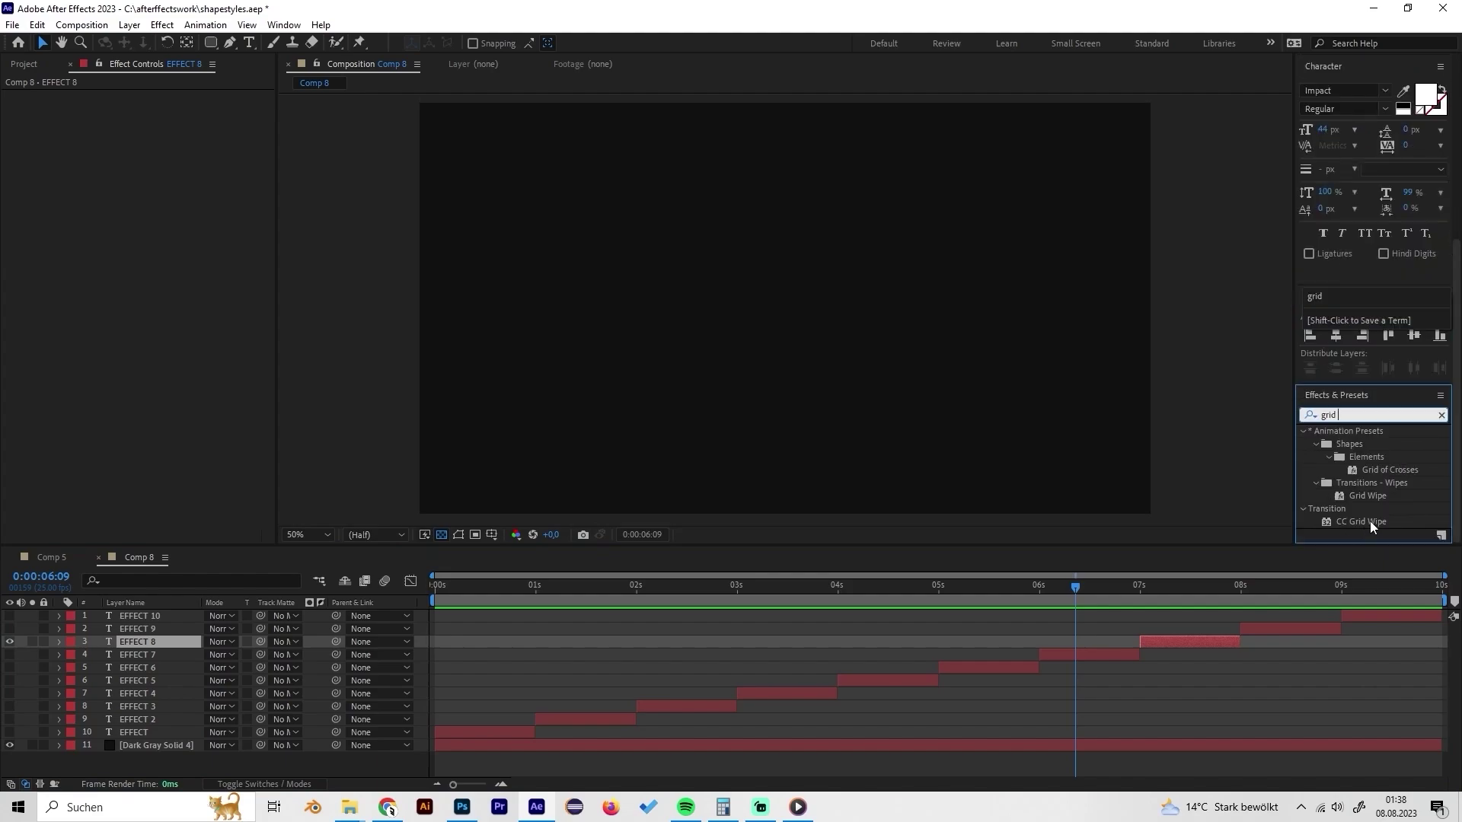
pyautogui.doubleClick(1368, 520)
# - Animate CC Grid Wipe's Completion from 100% at 0:00:07:00 to 0% toward the end of EFFECT 8
pyautogui.moveTo(1171, 592); pyautogui.dragTo(1141, 591)
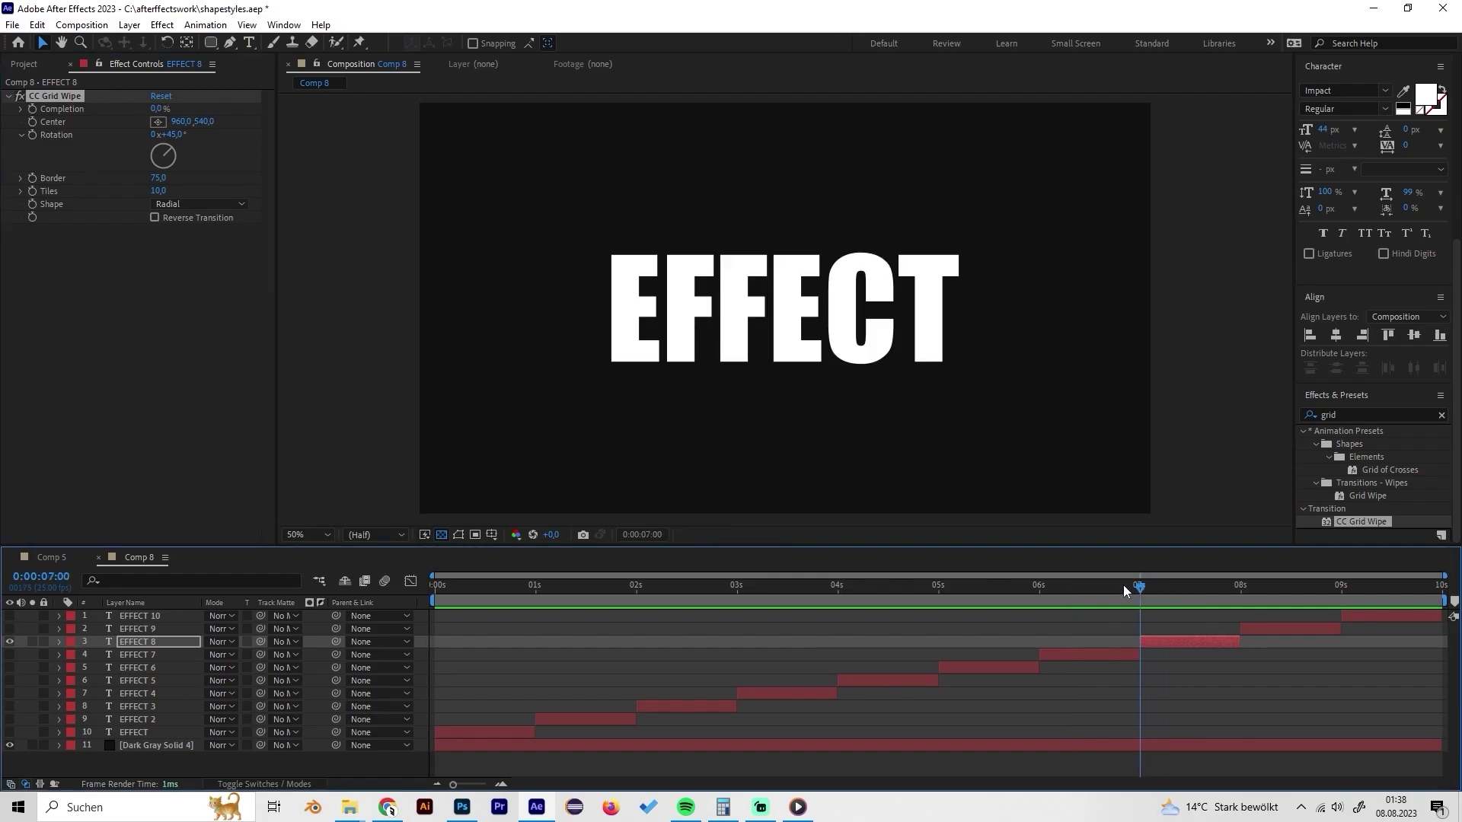
pyautogui.click(156, 109)
pyautogui.write('100')
pyautogui.press('Return')
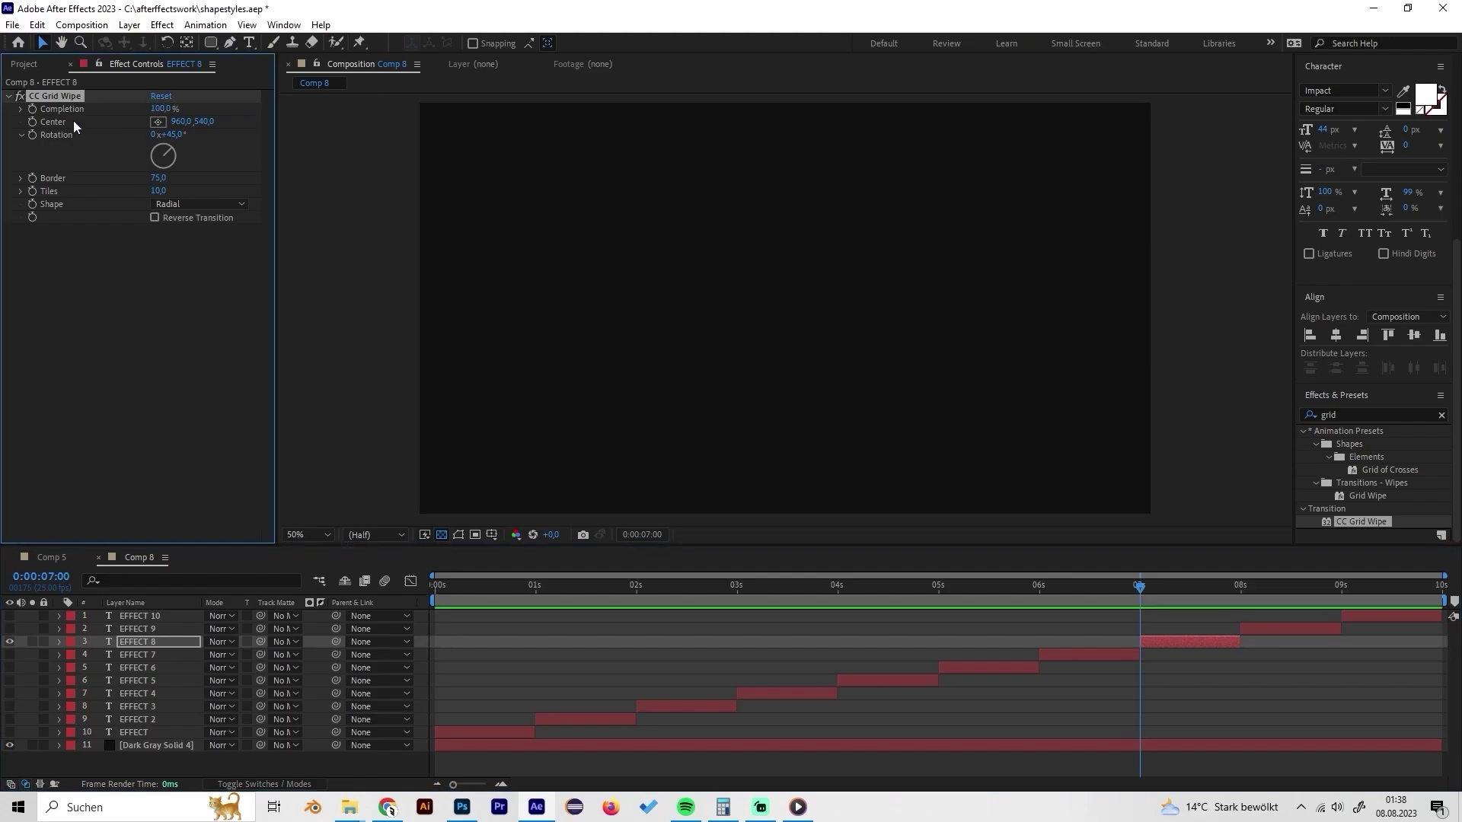
pyautogui.moveTo(1195, 586)
pyautogui.mouseDown()
pyautogui.moveTo(1236, 591)
pyautogui.moveTo(1144, 583)
pyautogui.moveTo(1210, 594)
pyautogui.mouseUp()
pyautogui.click(156, 109)
pyautogui.write('0')
pyautogui.press('Return')
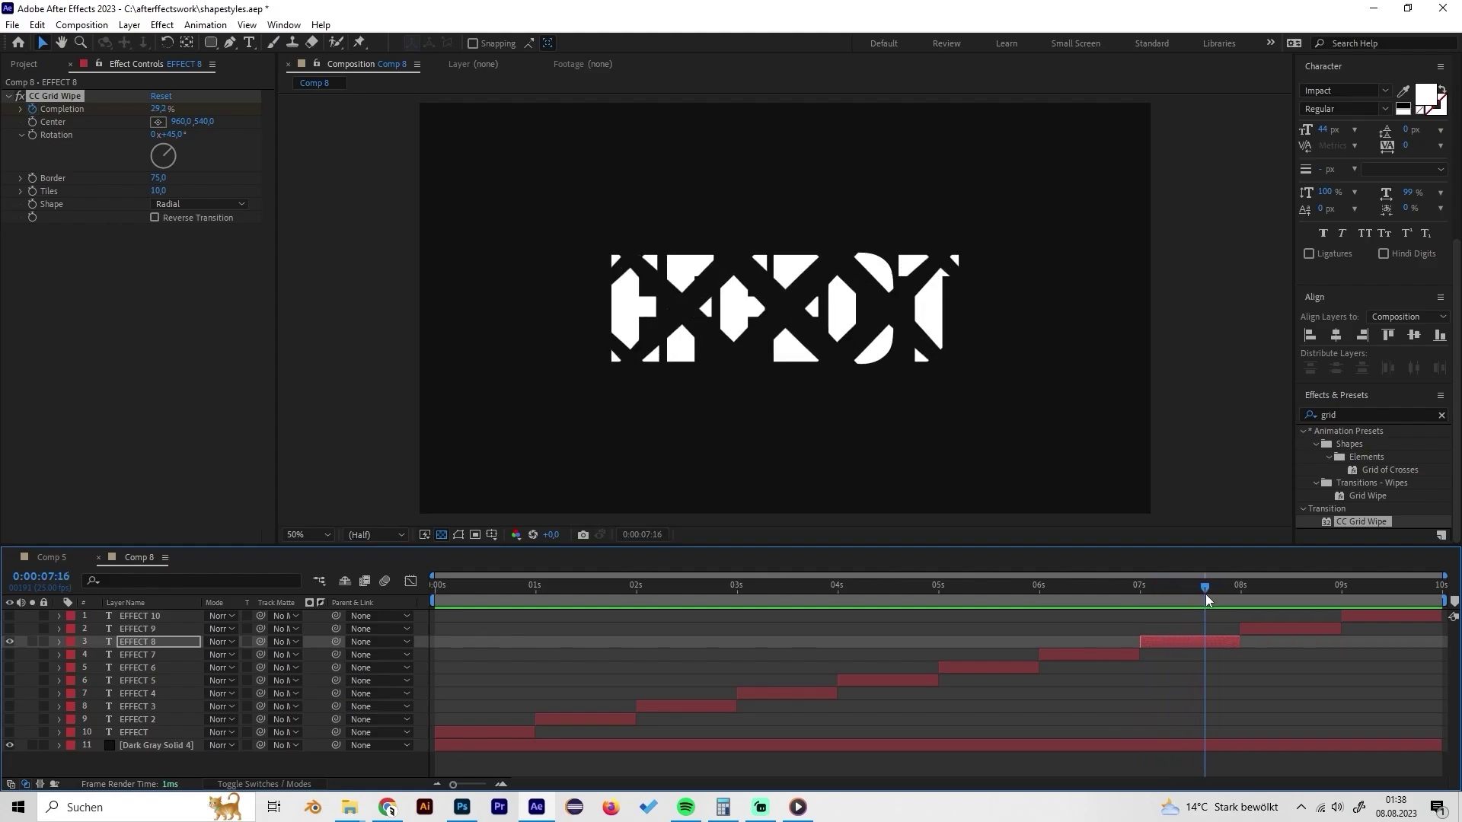
# - Check the ninth text effect in Comp 5, and in Comp 8 hide EFFECT 8 and show and select EFFECT 9
pyautogui.click(42, 557)
pyautogui.moveTo(1257, 587); pyautogui.dragTo(1288, 589)
pyautogui.click(121, 559)
pyautogui.click(9, 641)
pyautogui.click(9, 629)
pyautogui.click(149, 629)
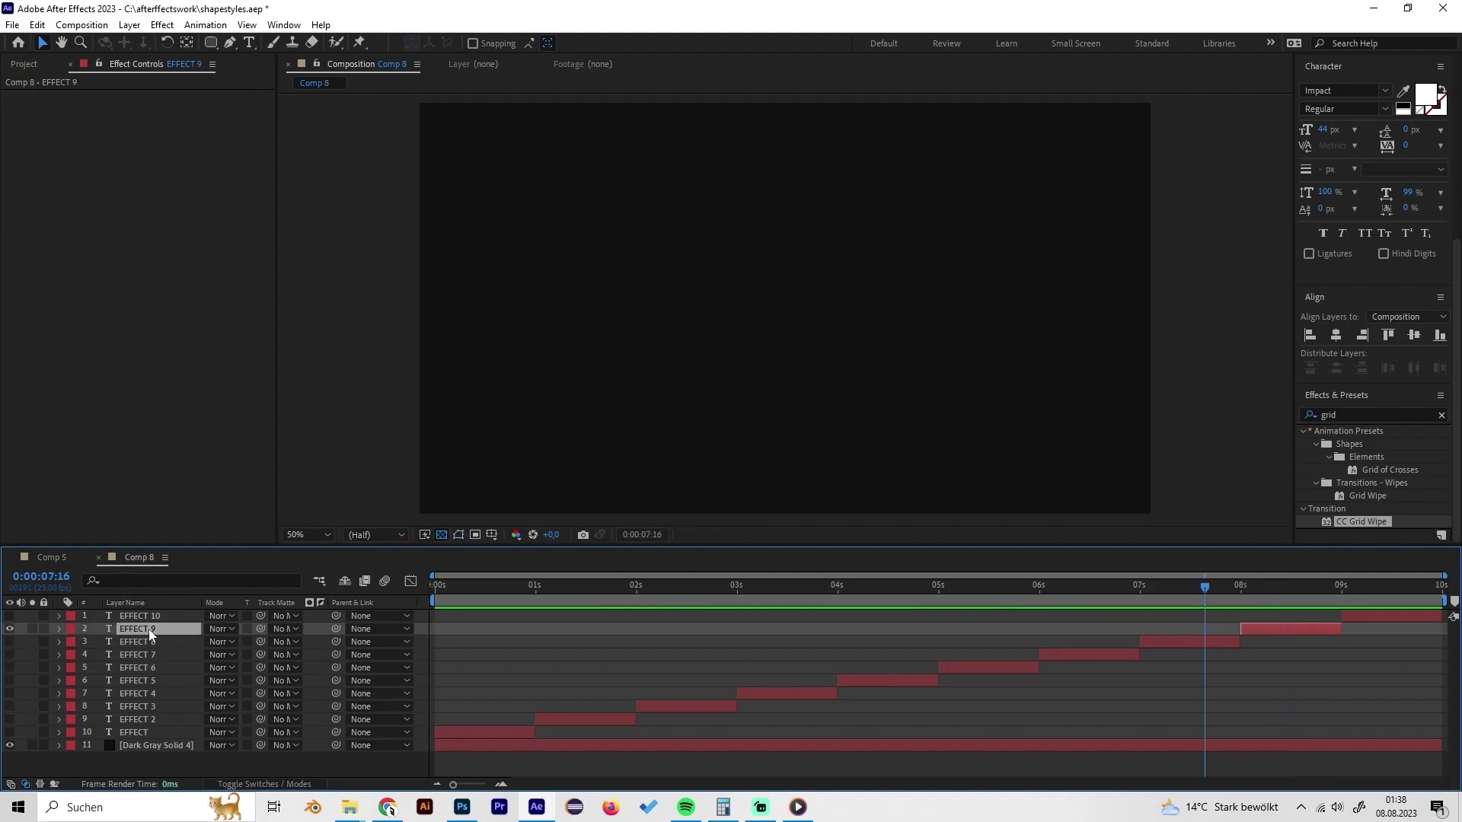
# - Go to 0:00:08:06, search the effects for "wave wa" and apply Wave Warp to EFFECT 9
pyautogui.click(1264, 592)
pyautogui.click(1441, 415)
pyautogui.click(1309, 415)
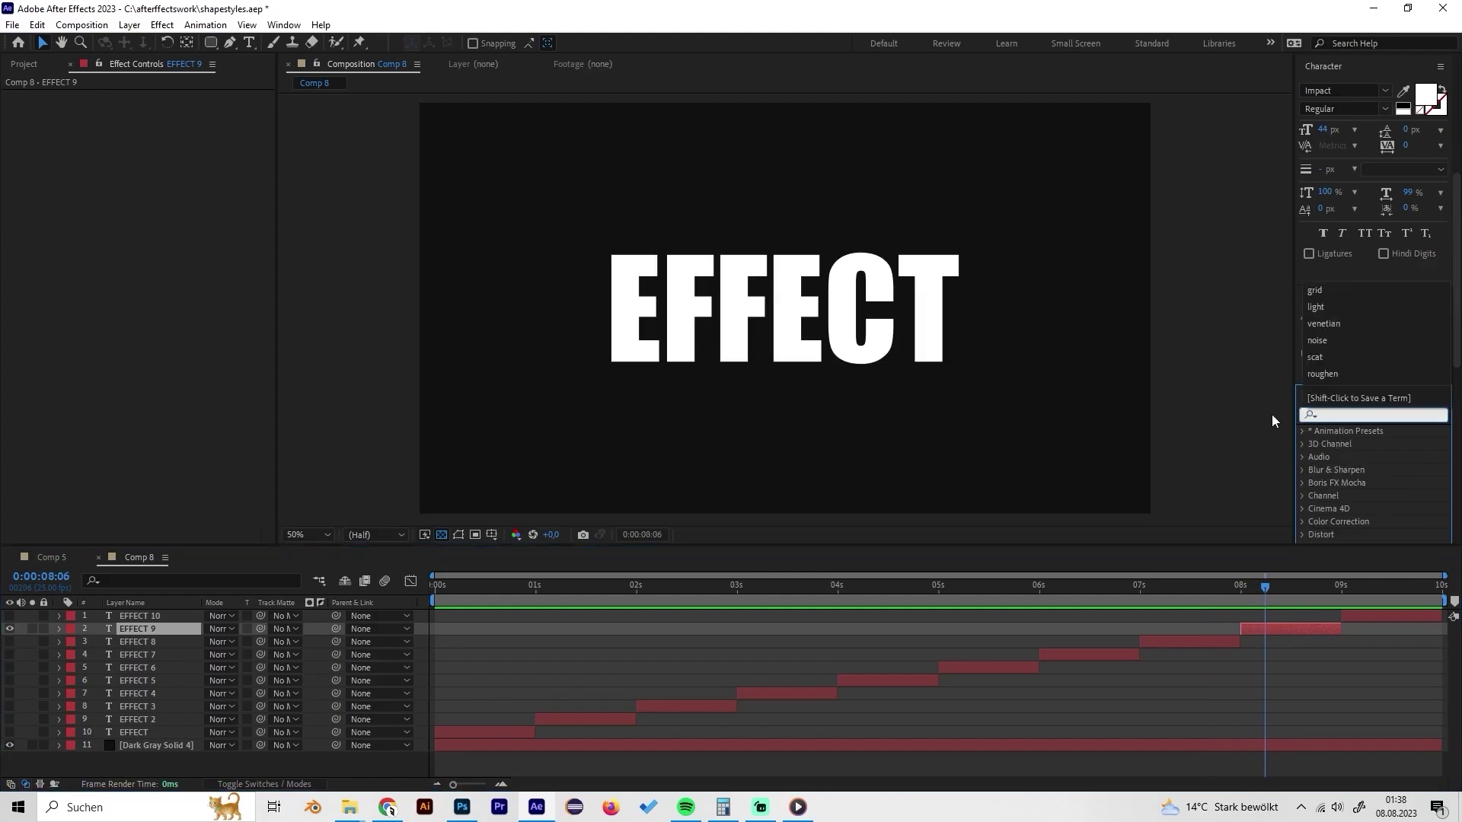
pyautogui.write('wave wa')
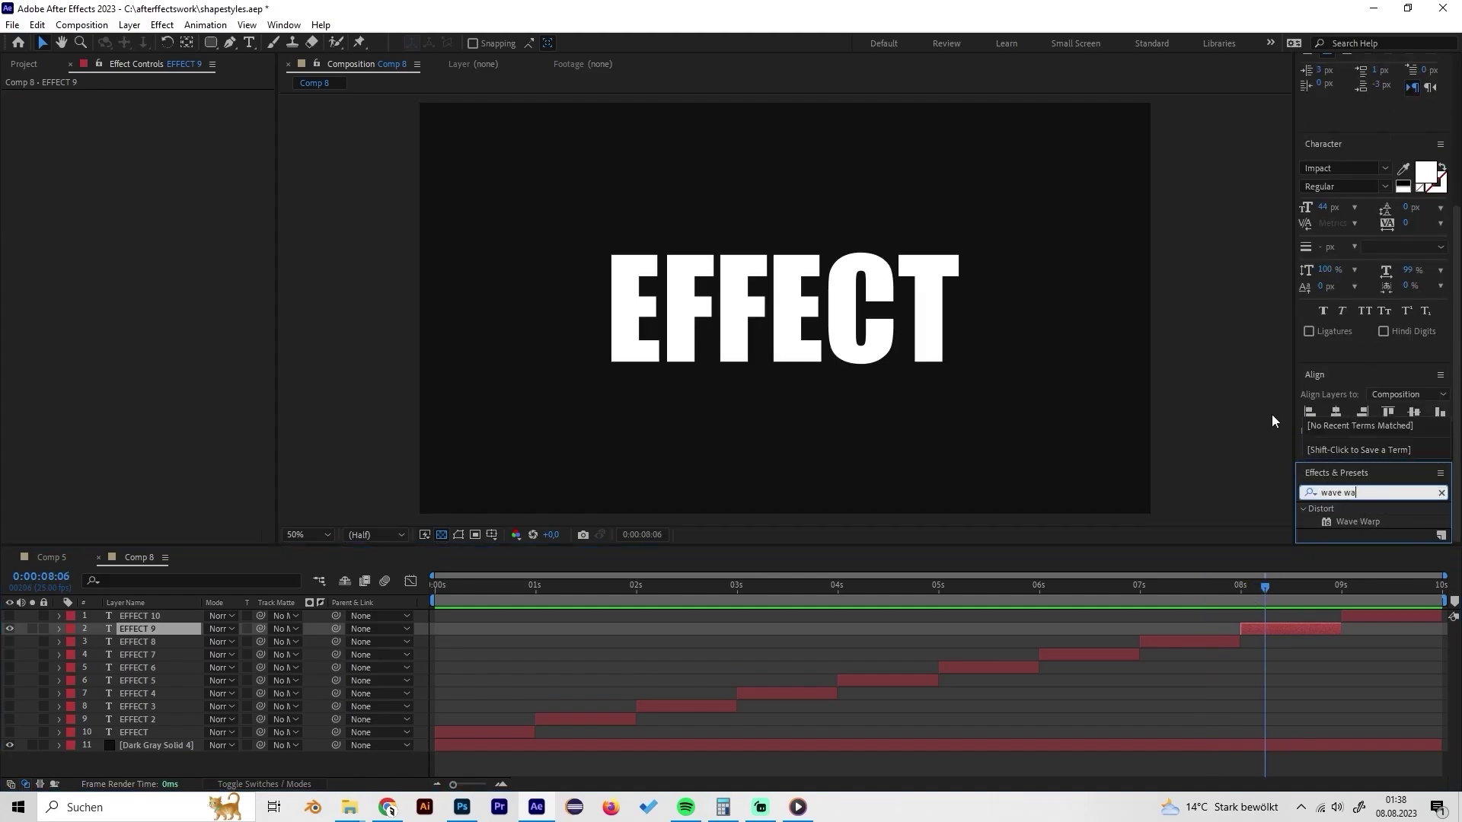
pyautogui.doubleClick(1379, 523)
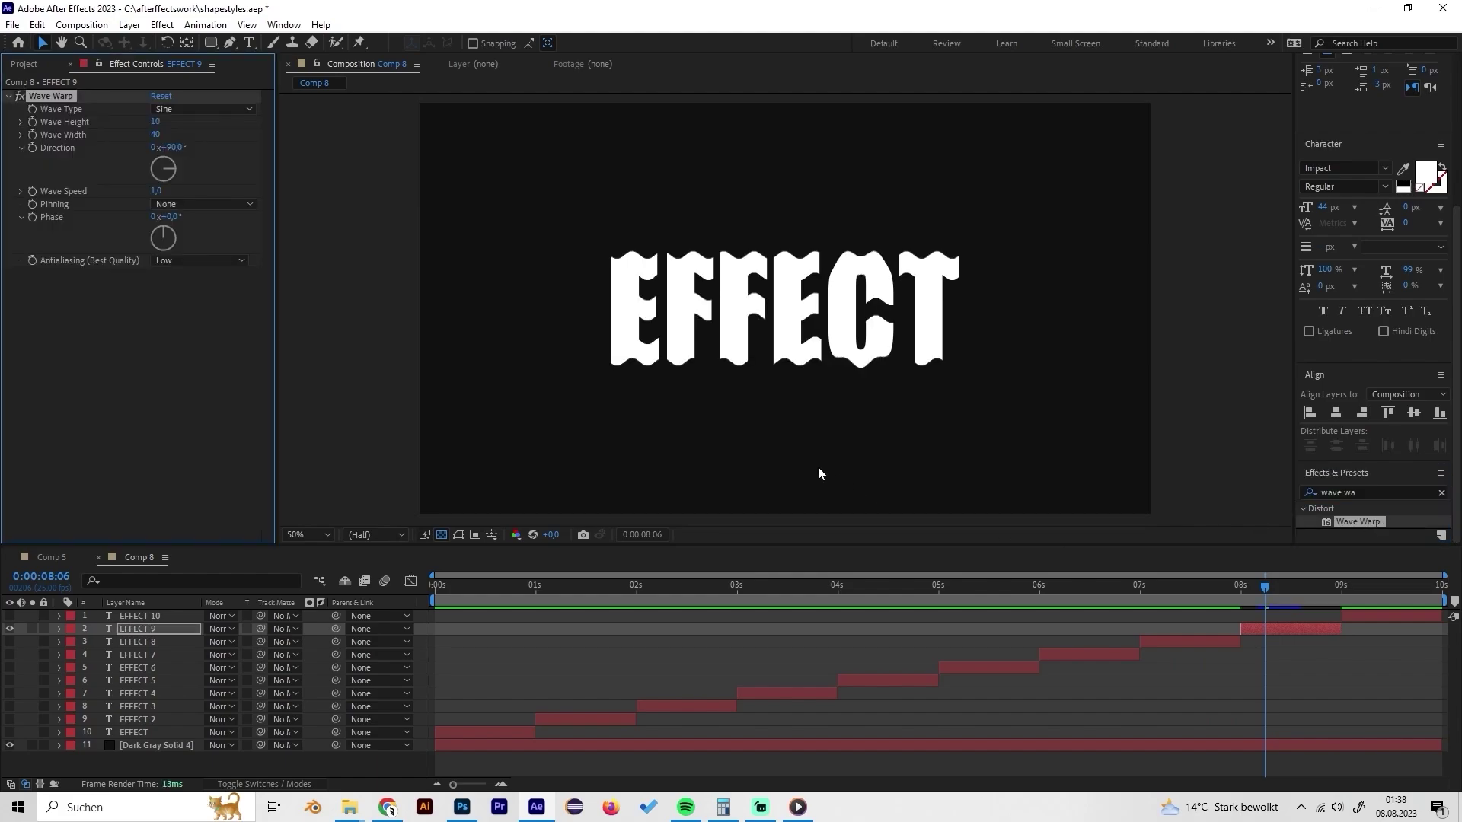
# - Set Wave Warp's Wave Type to Square, Wave Height to 6 and Direction to 60°, and scrub through the result
pyautogui.click(190, 110)
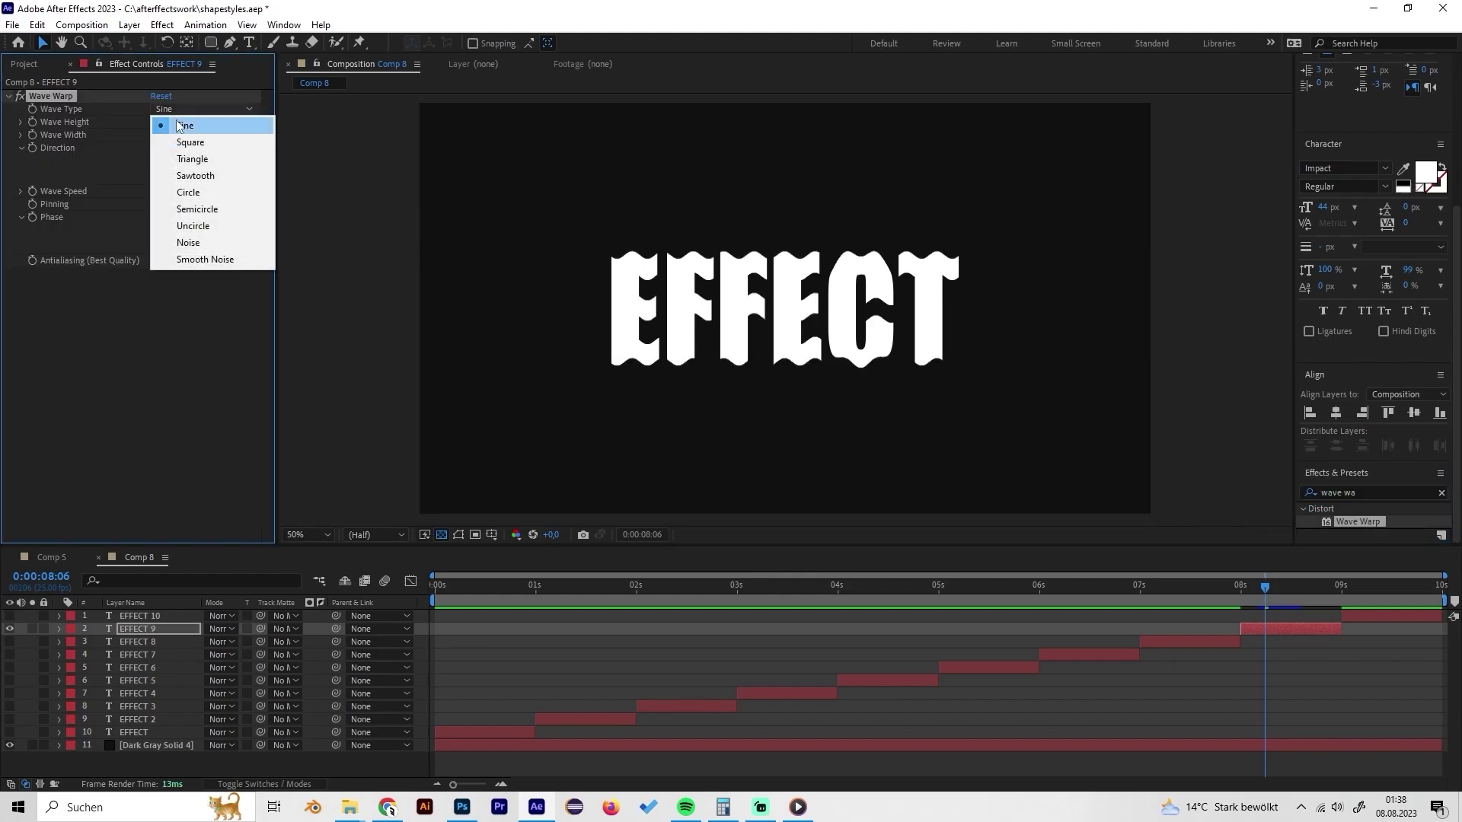
pyautogui.click(190, 137)
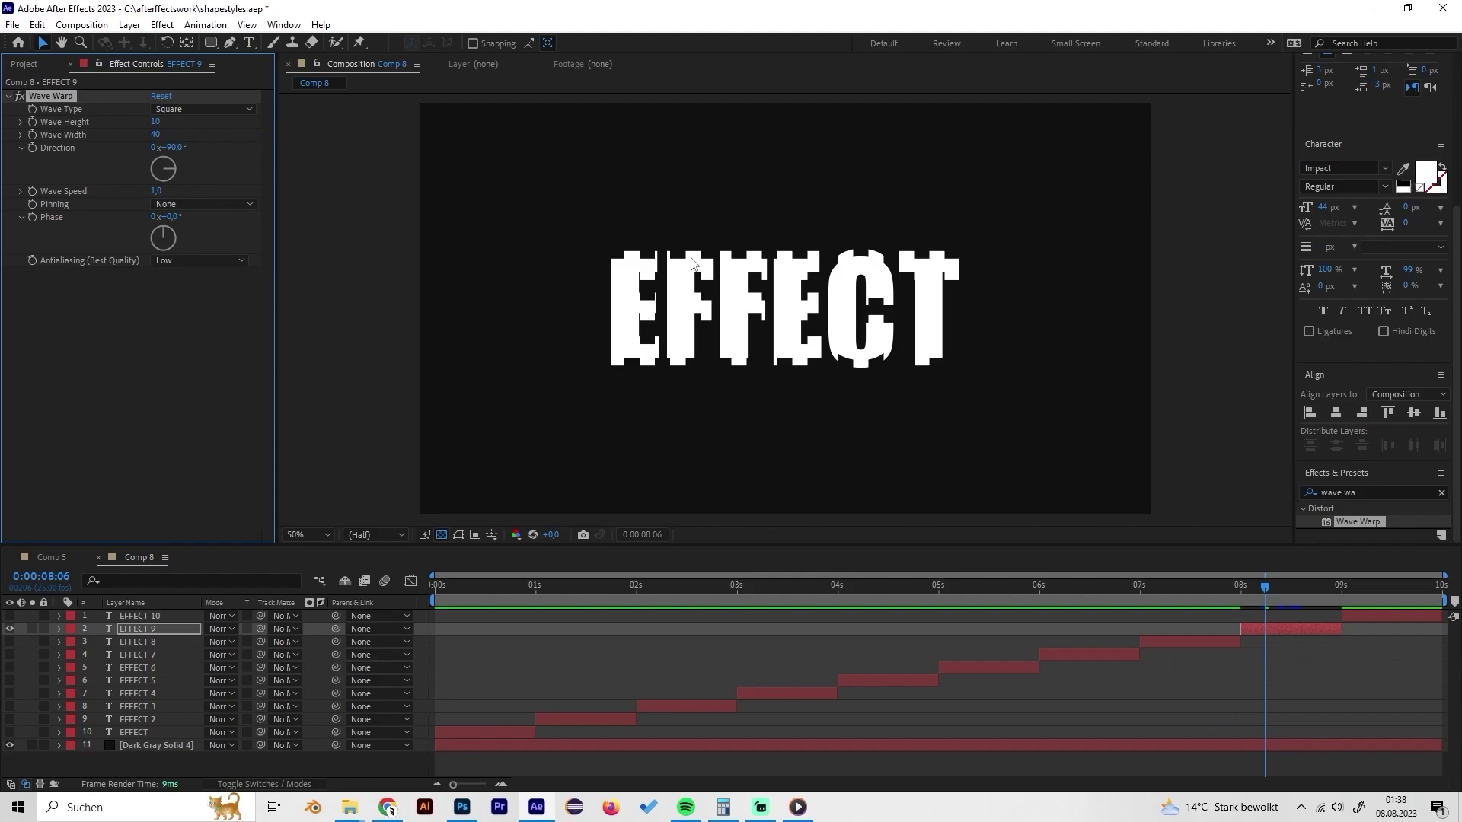
pyautogui.click(155, 123)
pyautogui.write('6')
pyautogui.press('Return')
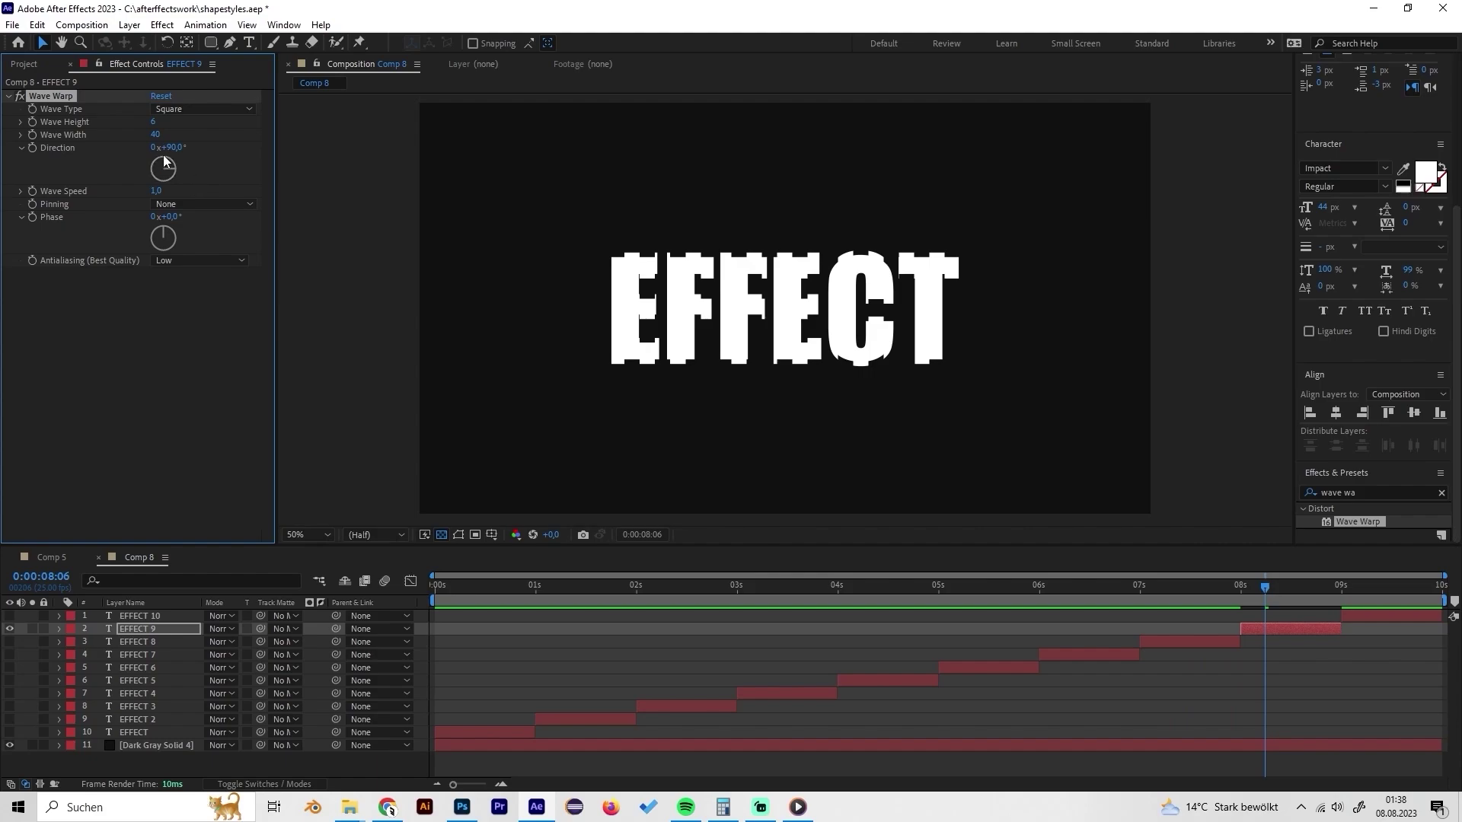
pyautogui.click(172, 147)
pyautogui.write('60')
pyautogui.press('Return')
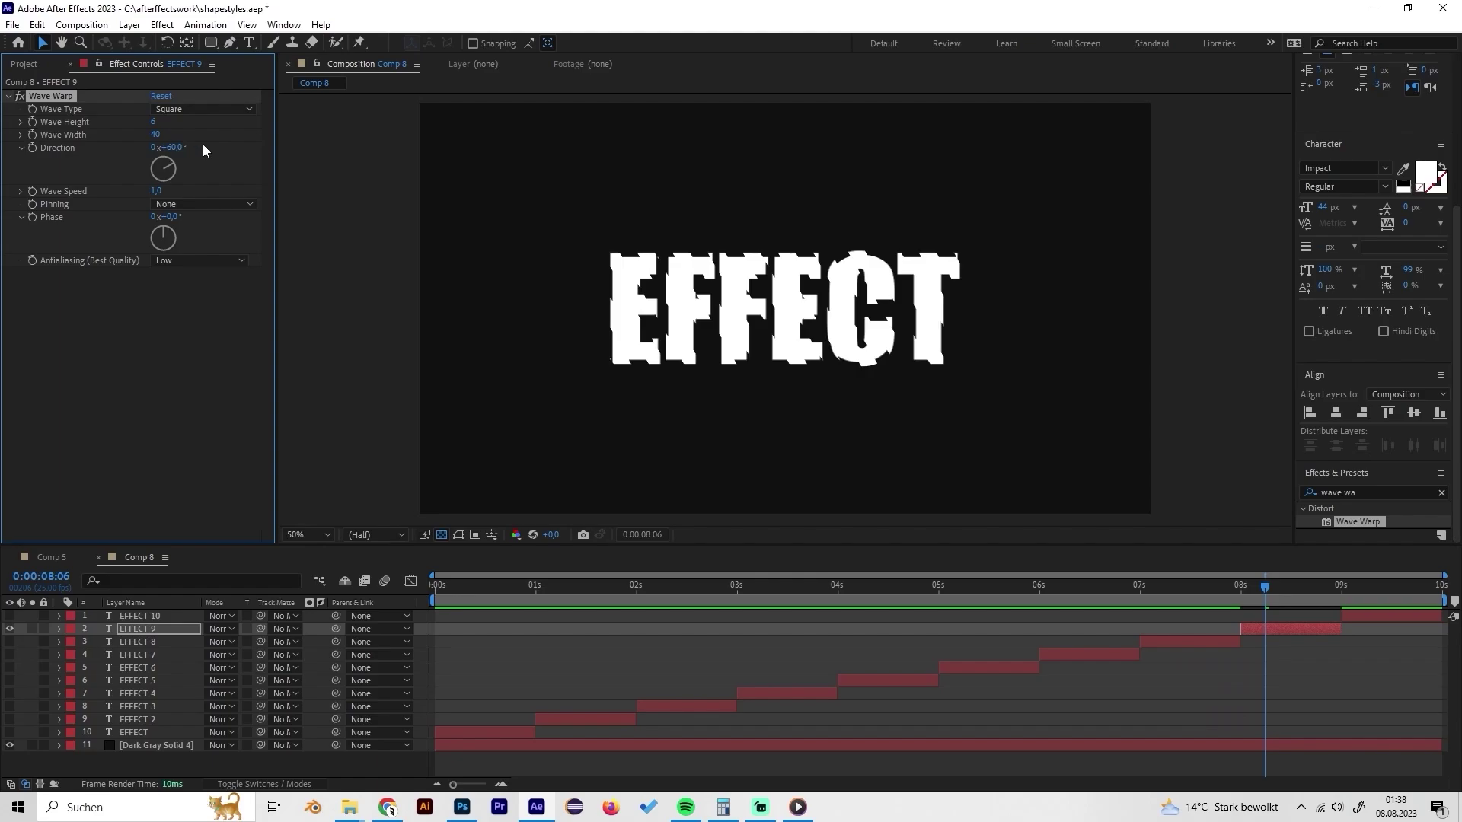
pyautogui.moveTo(1320, 592); pyautogui.dragTo(1251, 596)
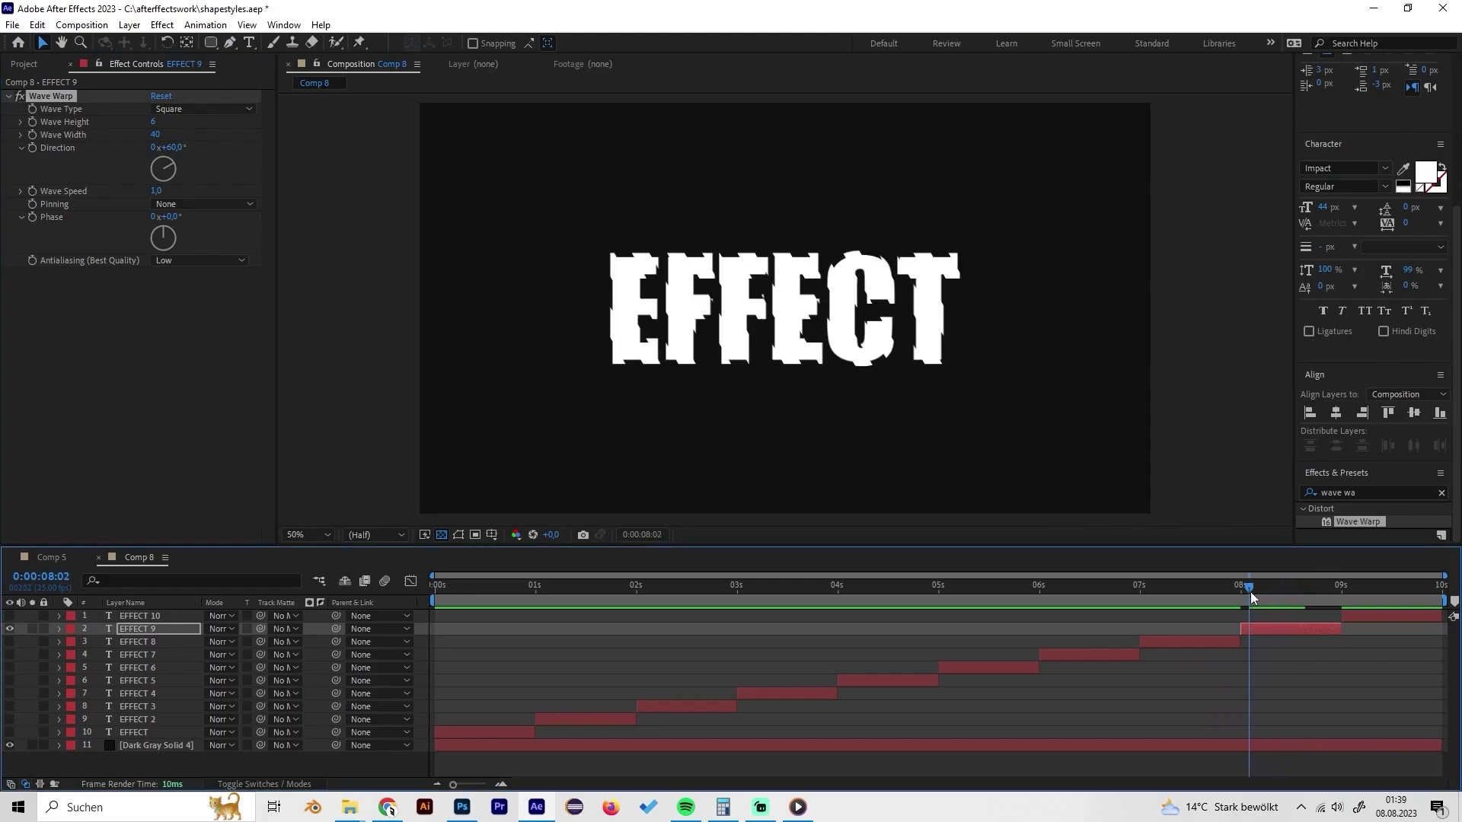
# - Search the effects for "mosaic" and apply the Stylize Mosaic effect to EFFECT 9
pyautogui.click(1430, 491)
pyautogui.click(1440, 493)
pyautogui.scroll(-2, 1400, 482)
pyautogui.write('mosaic')
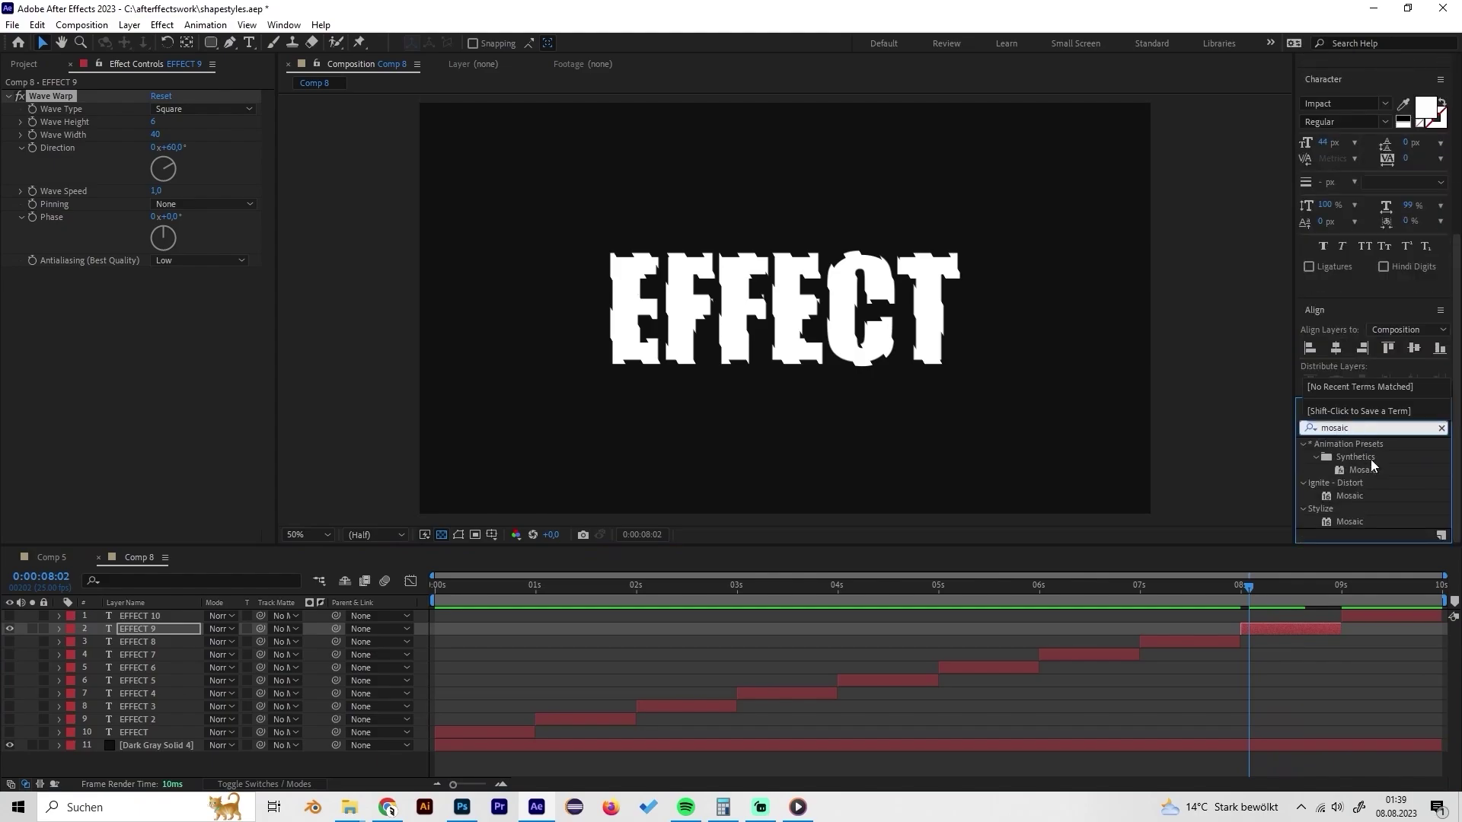
pyautogui.doubleClick(1346, 521)
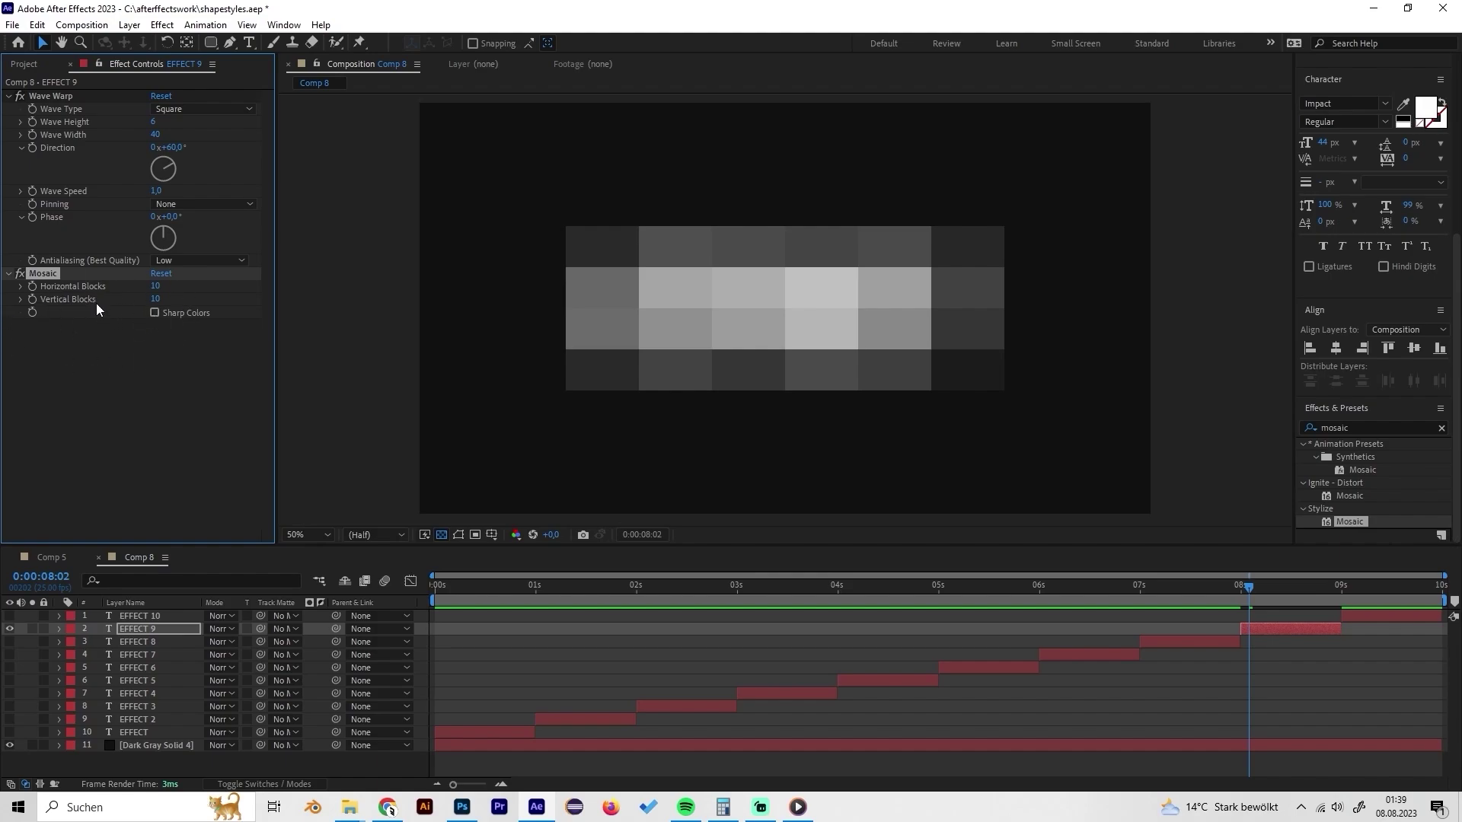
# - Set Mosaic's Horizontal Blocks and Vertical Blocks to 200 each and scrub through the result
pyautogui.click(156, 287)
pyautogui.write('200')
pyautogui.press('Return')
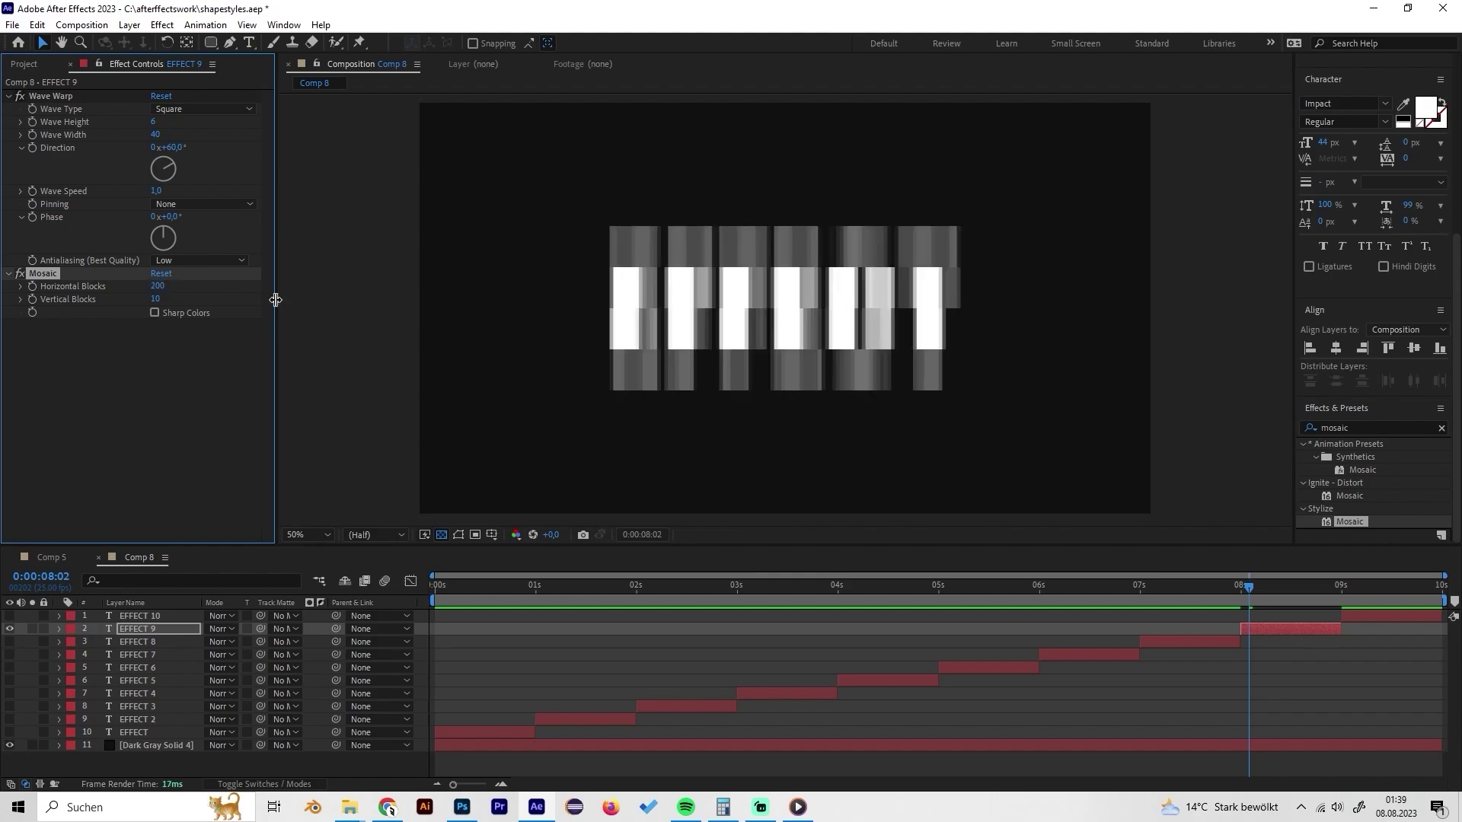
pyautogui.click(159, 298)
pyautogui.press('Return')
pyautogui.moveTo(1253, 595); pyautogui.dragTo(1293, 587)
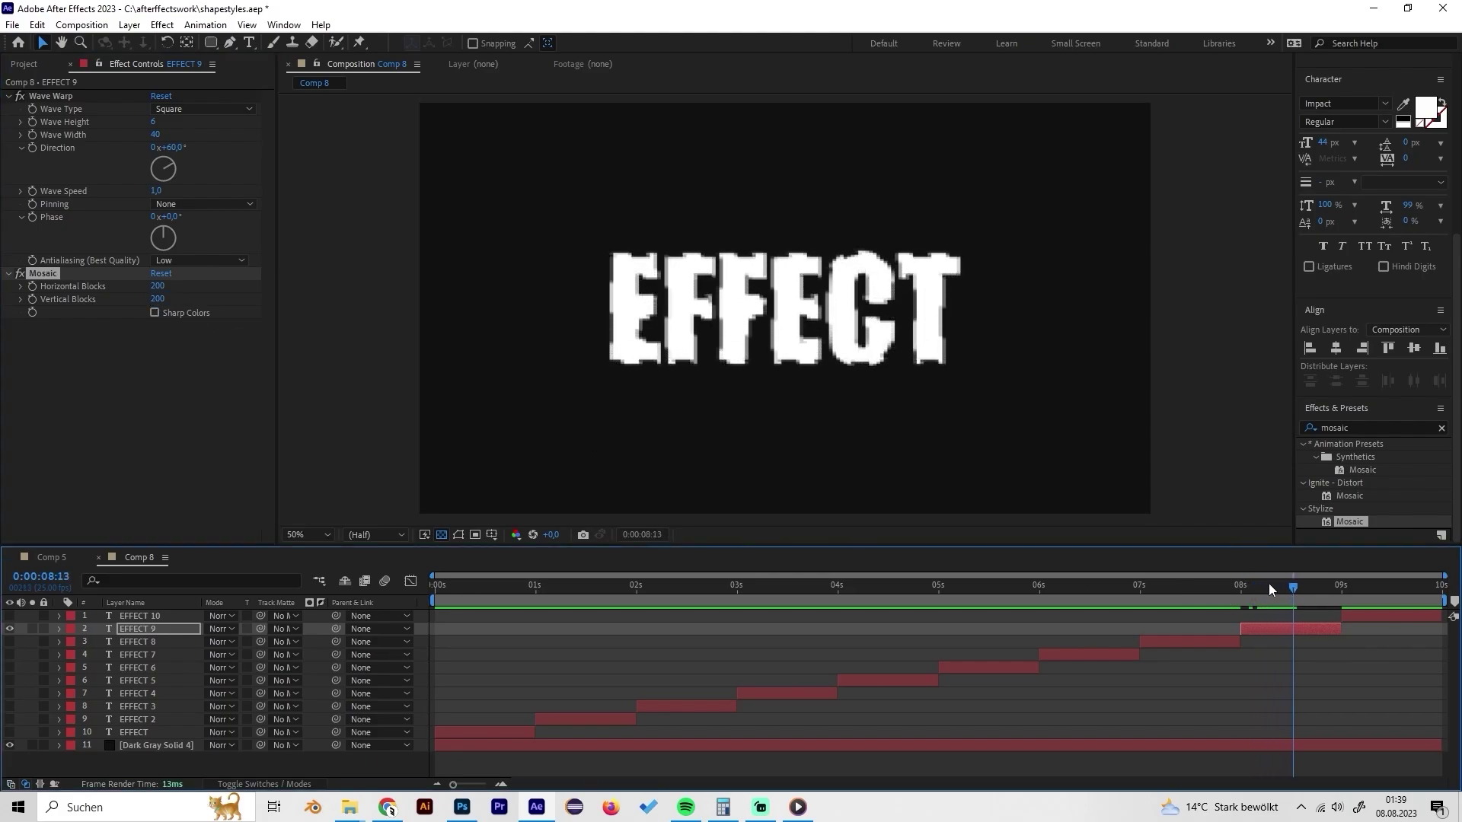
# - Compare the Mosaic effect with Sharp Colors switched on and off
pyautogui.click(156, 312)
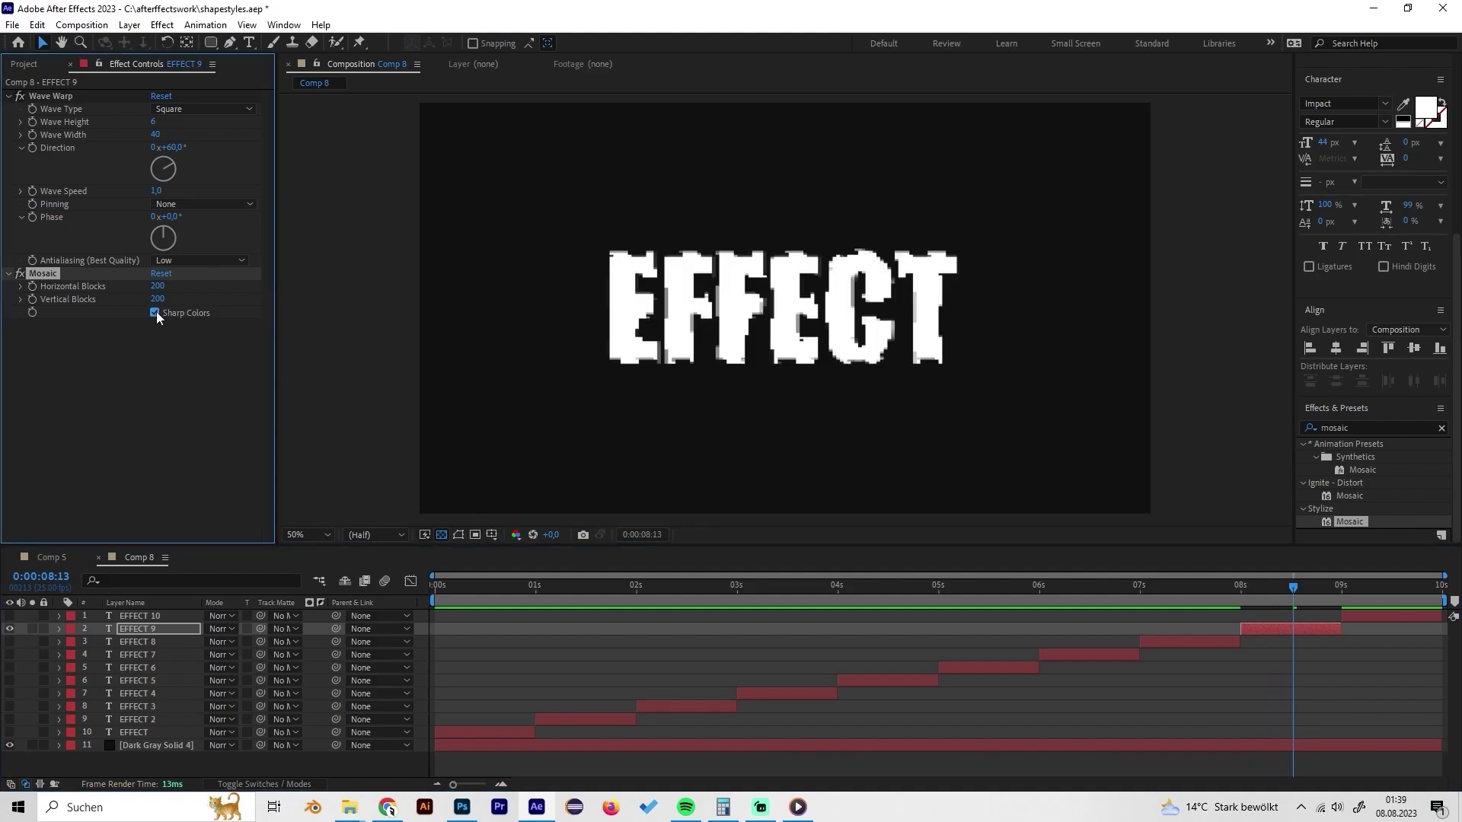
pyautogui.click(155, 312)
pyautogui.click(155, 312)
pyautogui.click(155, 312)
pyautogui.click(155, 312)
# - Check the tenth text effect in Comp 5 at 0:00:09:12, and in Comp 8 hide EFFECT 9 and show and select EFFECT 10
pyautogui.moveTo(1282, 587); pyautogui.dragTo(1392, 583)
pyautogui.click(59, 559)
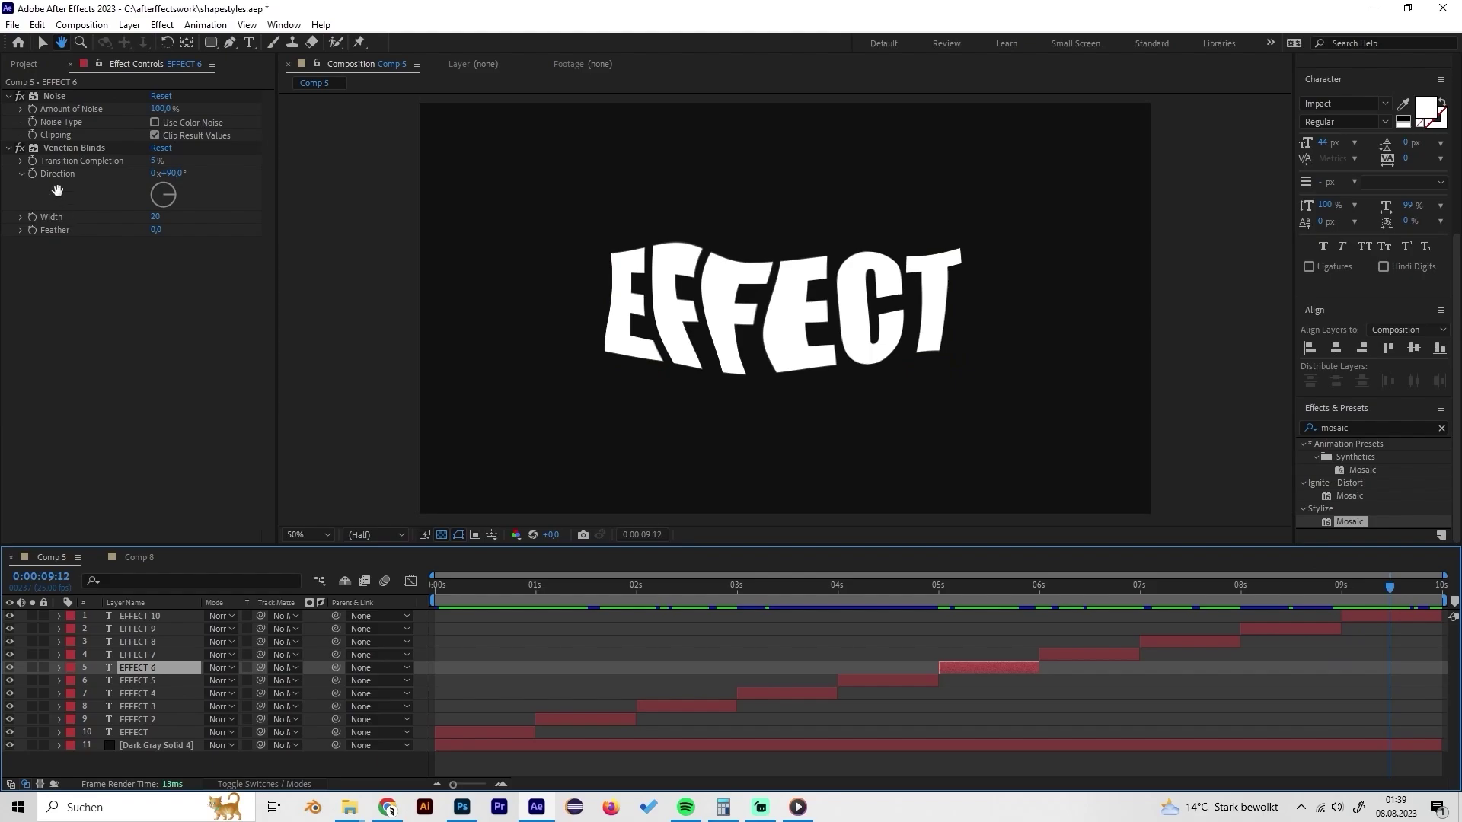
pyautogui.press('v')
pyautogui.click(127, 558)
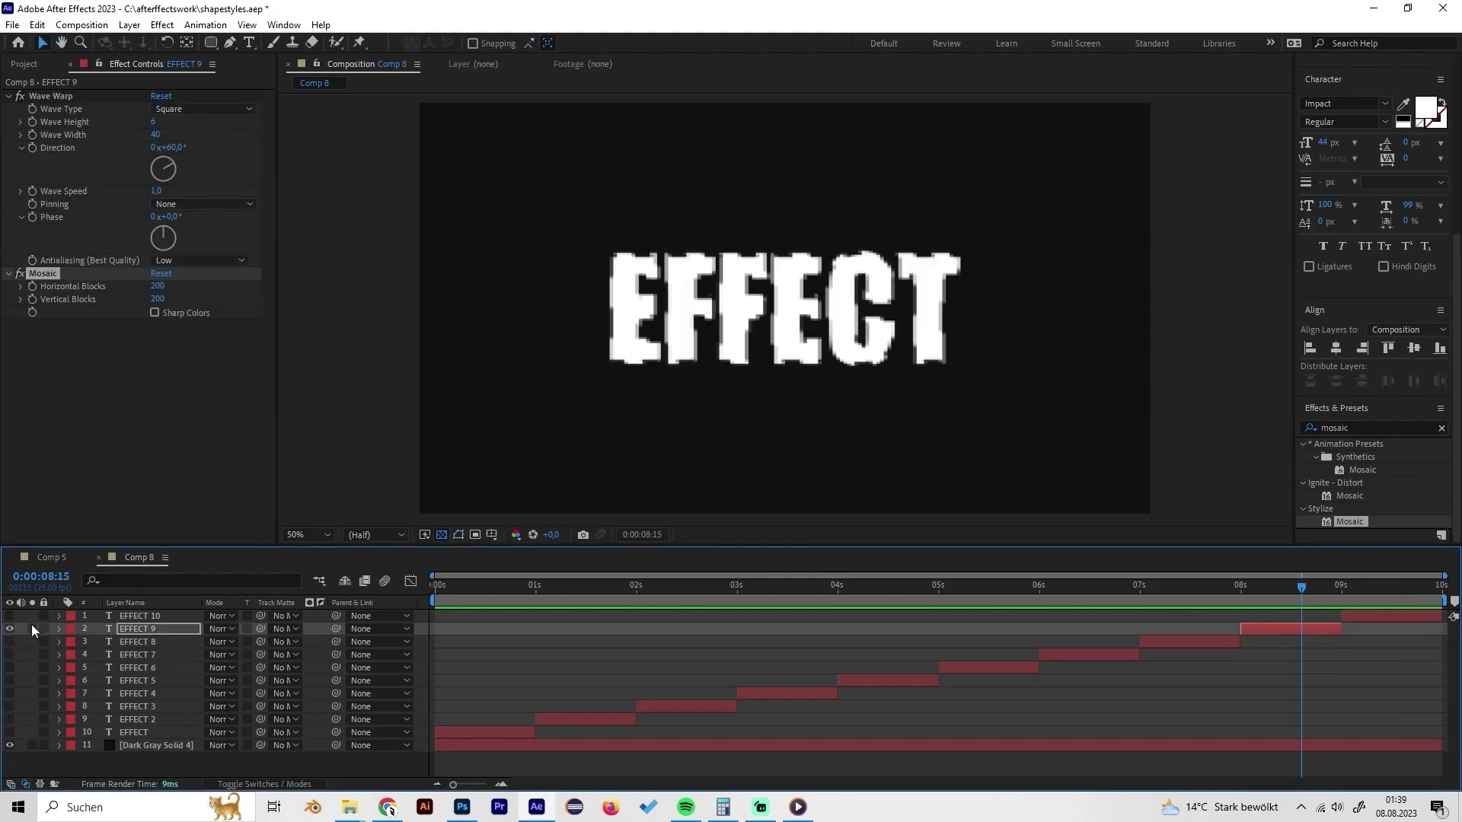
pyautogui.click(9, 616)
pyautogui.click(9, 629)
pyautogui.click(134, 615)
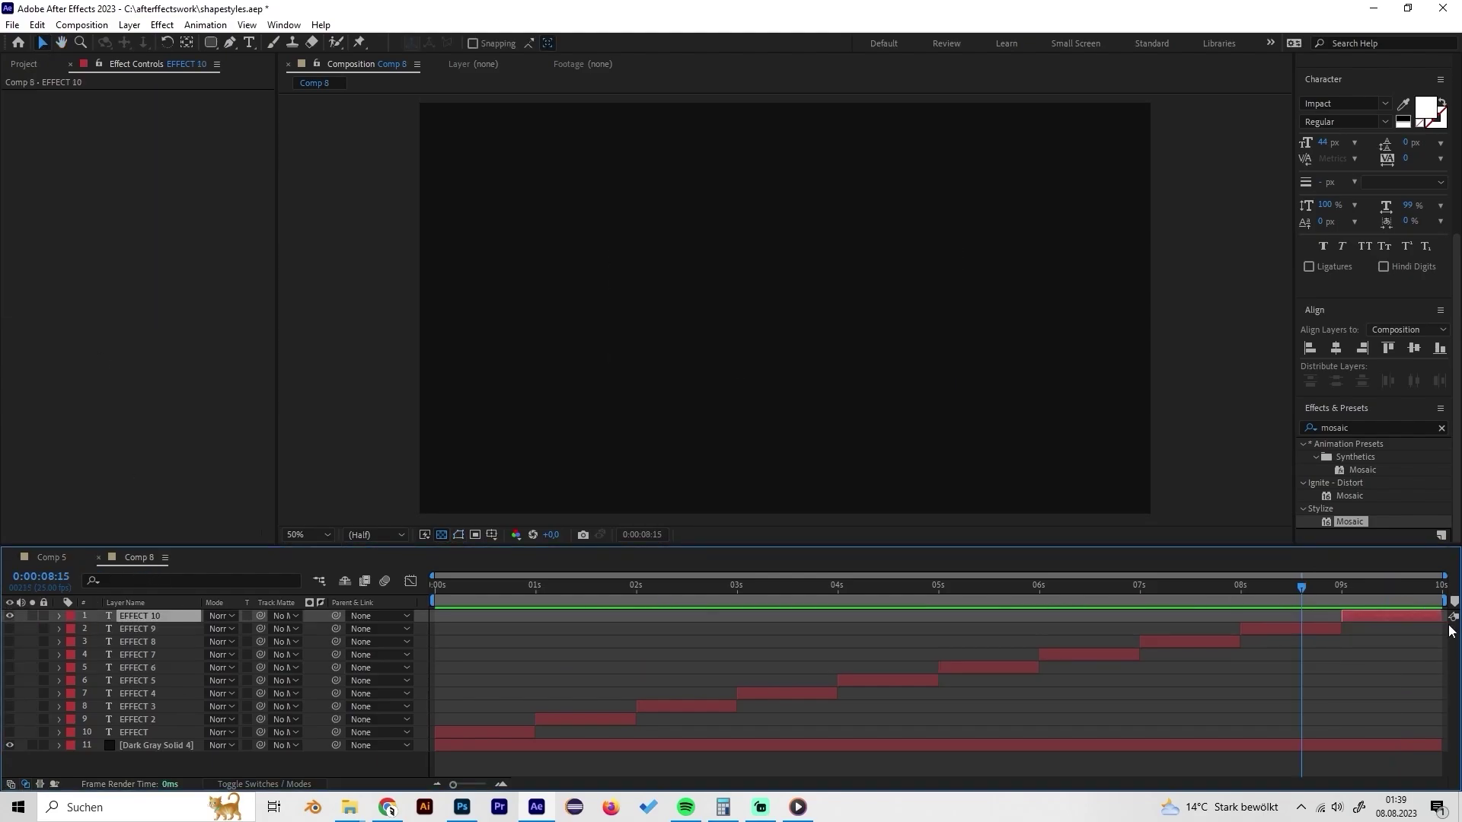
# - Go to 0:00:09:15, search the effects for "turb" and apply Turbulent Displace to EFFECT 10
pyautogui.click(1401, 584)
pyautogui.click(1363, 427)
pyautogui.write('turb')
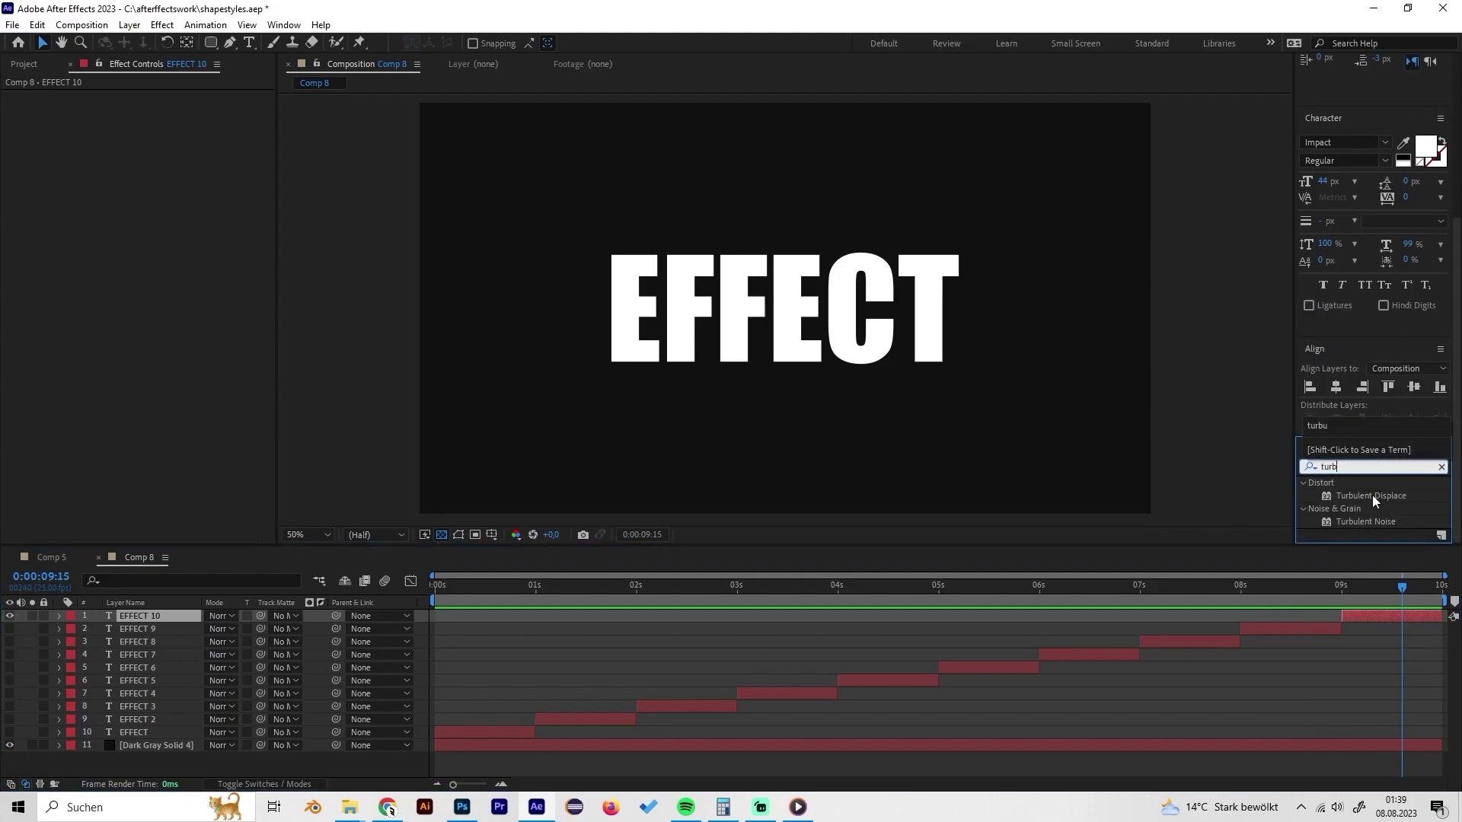
pyautogui.doubleClick(1370, 495)
# - Keyframe Turbulent Displace's Evolution from 0° at 0:00:09:00 to a larger angle at the end of EFFECT 10, and scrub through it
pyautogui.moveTo(1382, 600); pyautogui.dragTo(1340, 592)
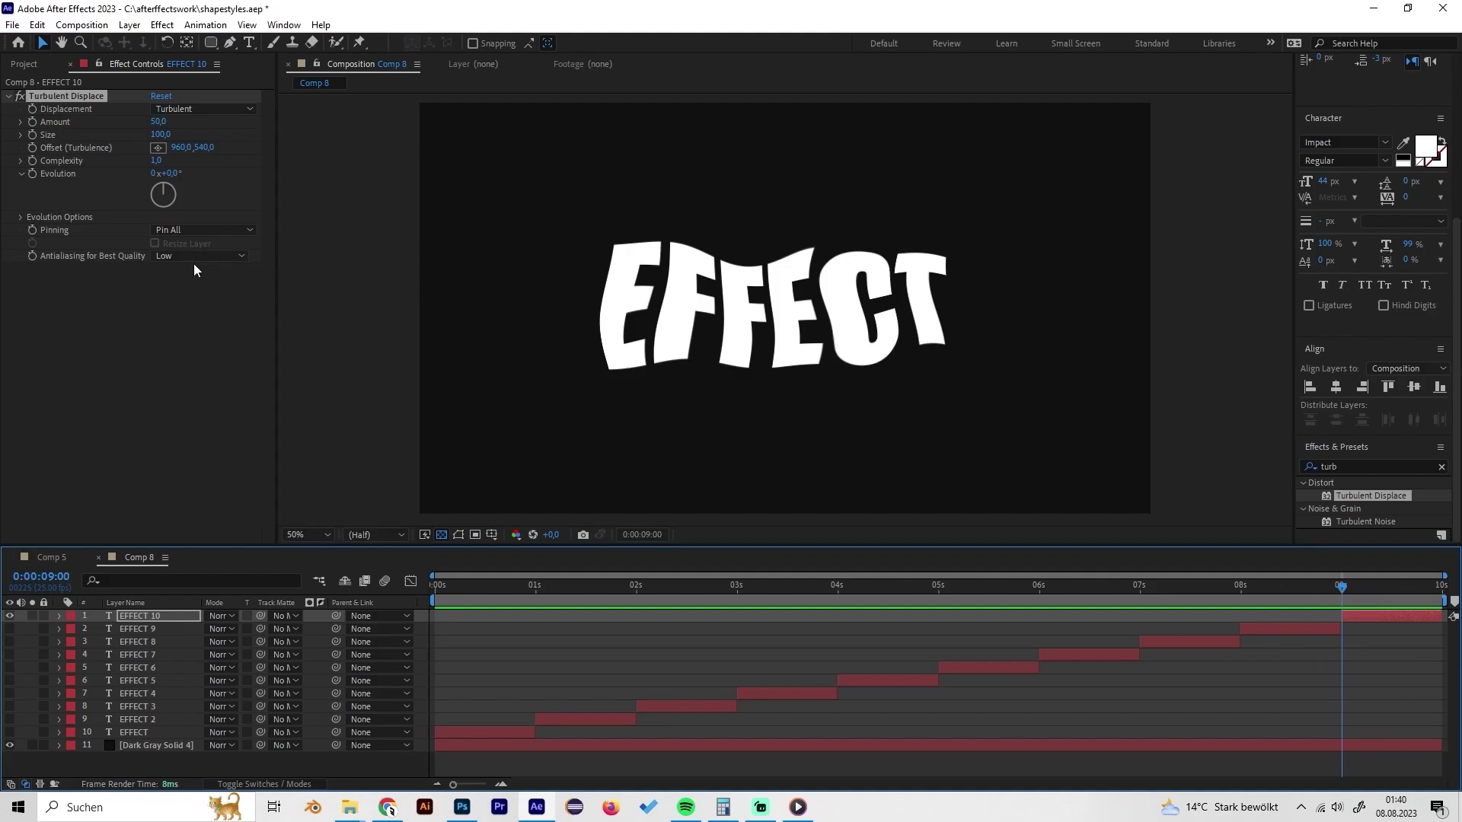
pyautogui.click(28, 176)
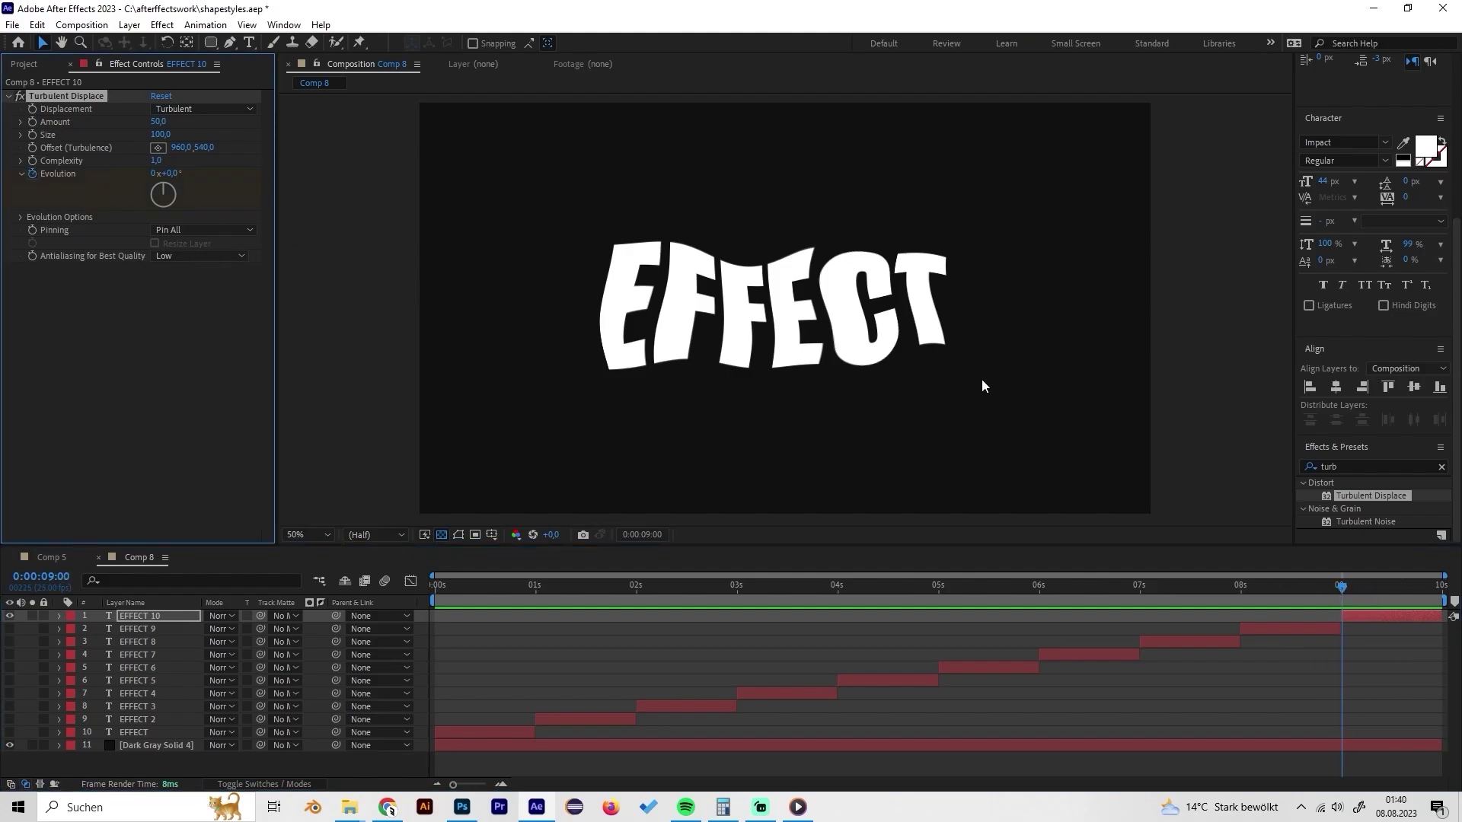
pyautogui.click(1439, 593)
pyautogui.click(169, 199)
pyautogui.moveTo(169, 199); pyautogui.dragTo(160, 182)
pyautogui.moveTo(1430, 594); pyautogui.dragTo(1373, 589)
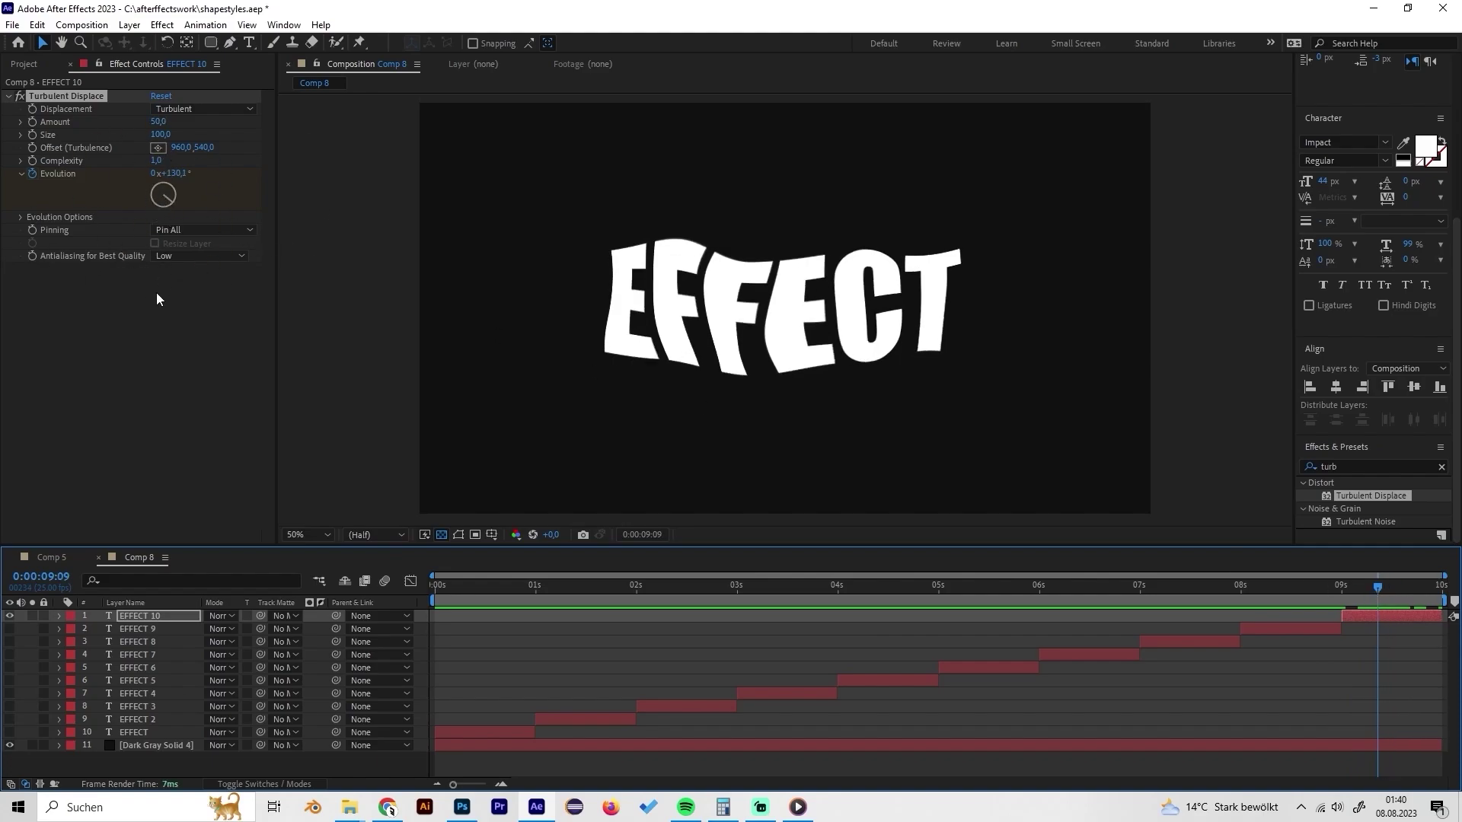
# - Set Turbulent Displace's Complexity to 10 and Size to 30, and preview the composition
pyautogui.click(158, 160)
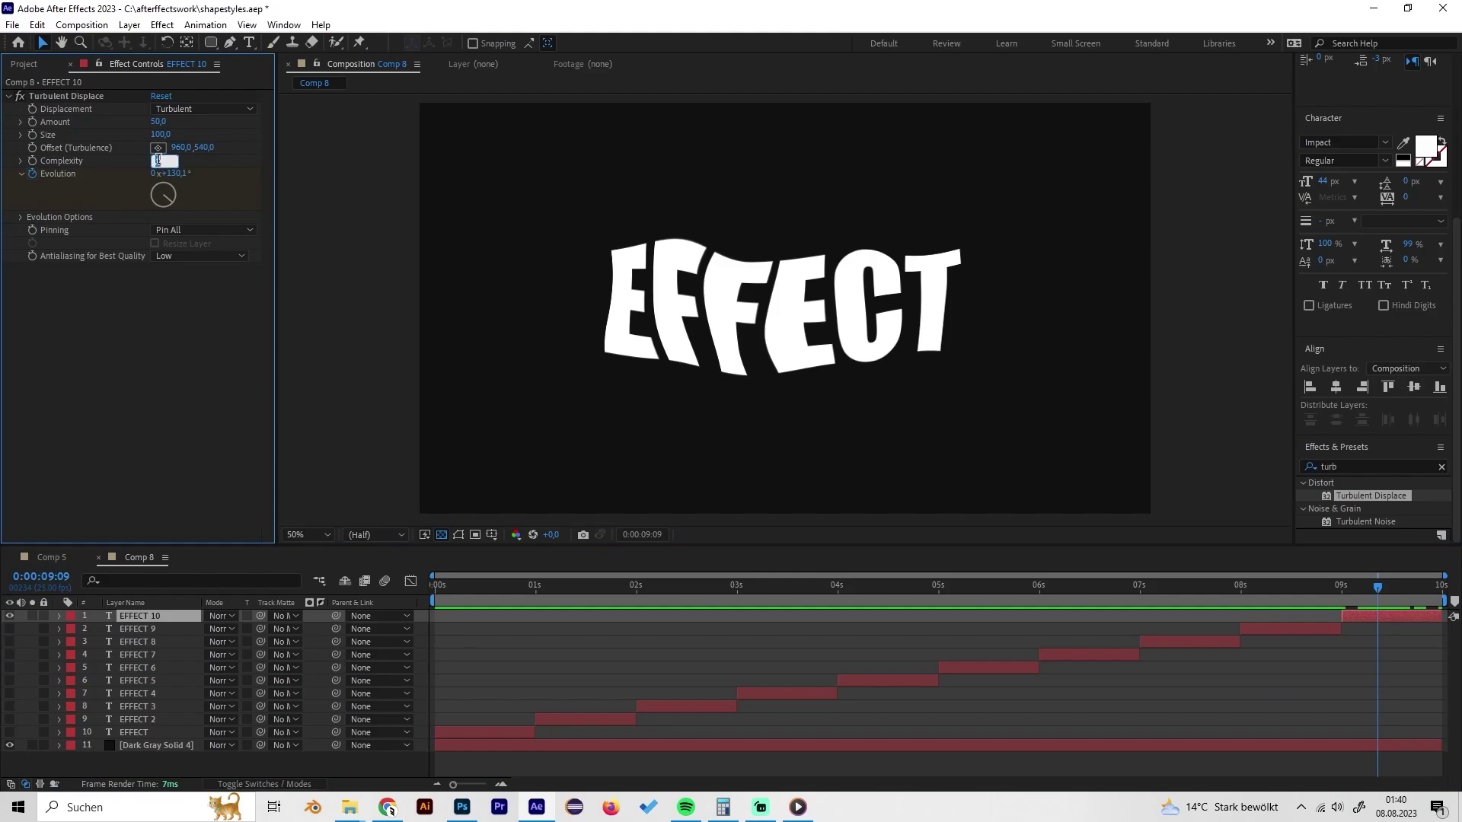
pyautogui.write('10')
pyautogui.press('Return')
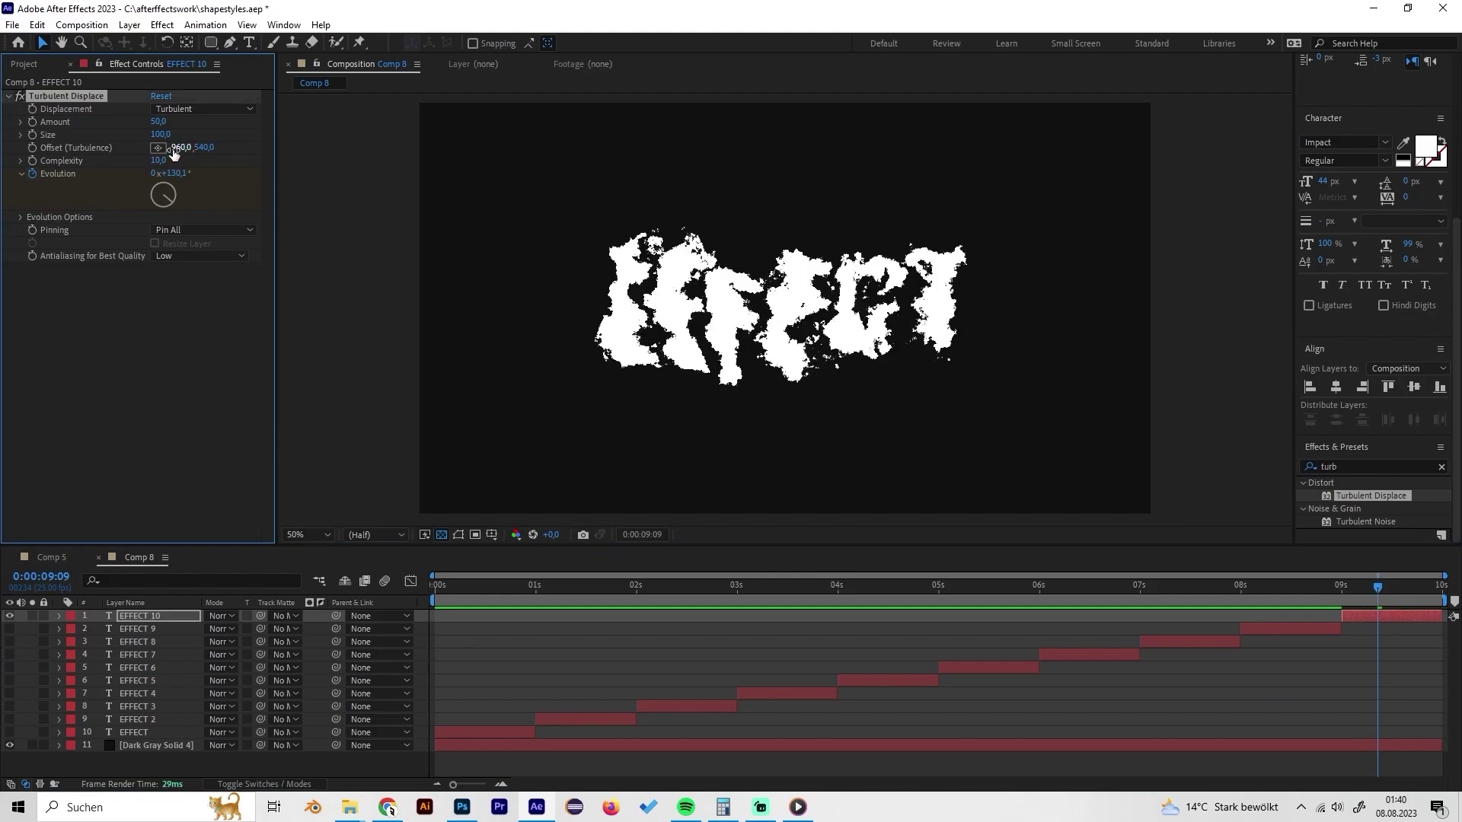
pyautogui.click(160, 134)
pyautogui.write('30')
pyautogui.press('Return')
pyautogui.press('space')
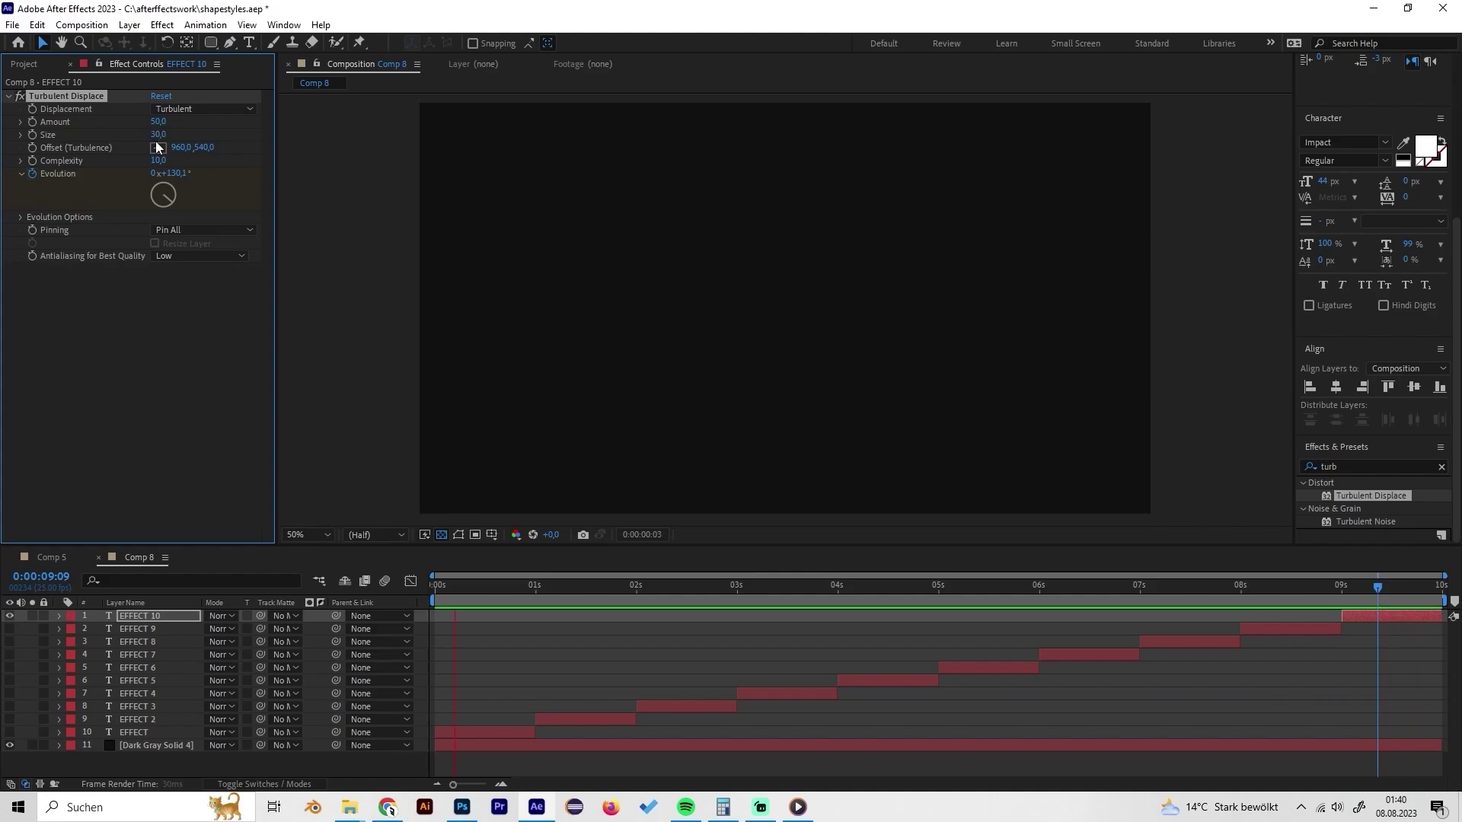
# - Reduce Turbulent Displace's Size to 10 and preview the rough text edges
pyautogui.moveTo(1376, 600)
pyautogui.mouseDown()
pyautogui.moveTo(1367, 590)
pyautogui.moveTo(1390, 588)
pyautogui.mouseUp()
pyautogui.click(160, 135)
pyautogui.write('10')
pyautogui.press('Return')
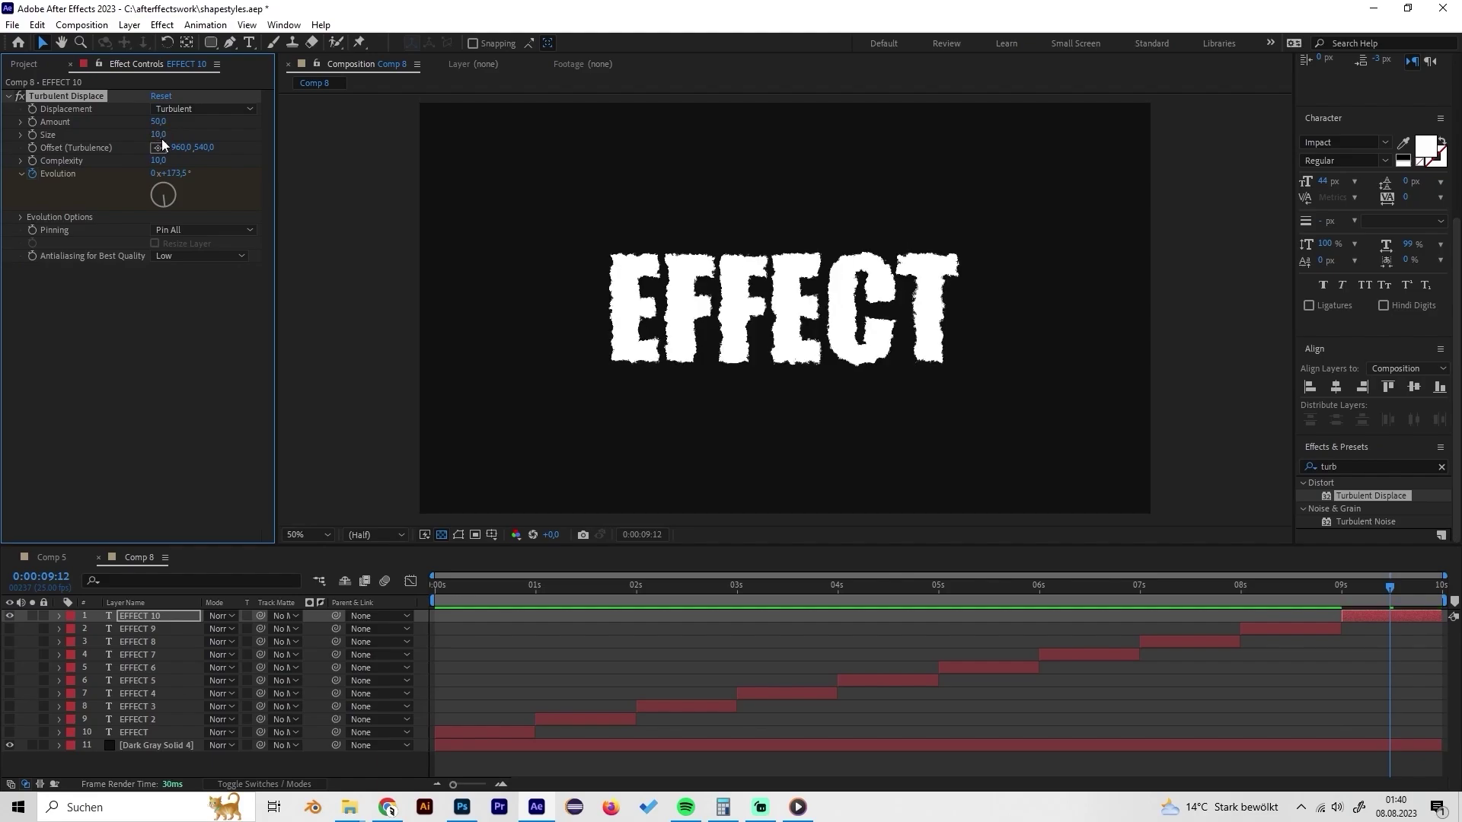
pyautogui.press('space')
pyautogui.moveTo(1377, 589)
pyautogui.mouseDown()
pyautogui.moveTo(1363, 588)
pyautogui.moveTo(1393, 604)
pyautogui.mouseUp()
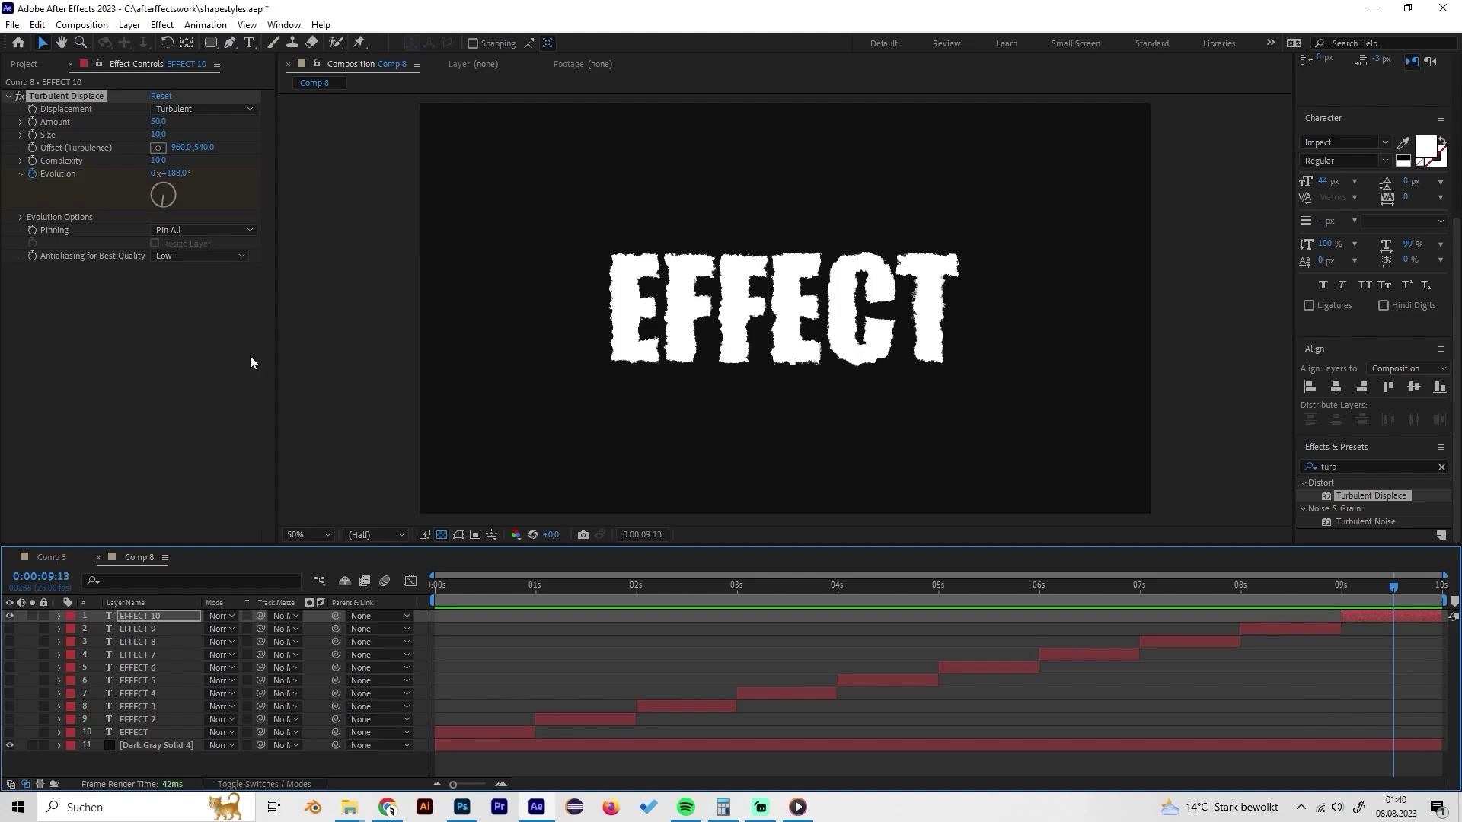
# - Try the Twist and Bulge displacement types, and set Turbulent Displace's Displacement to Turbulent Smoother
pyautogui.click(204, 109)
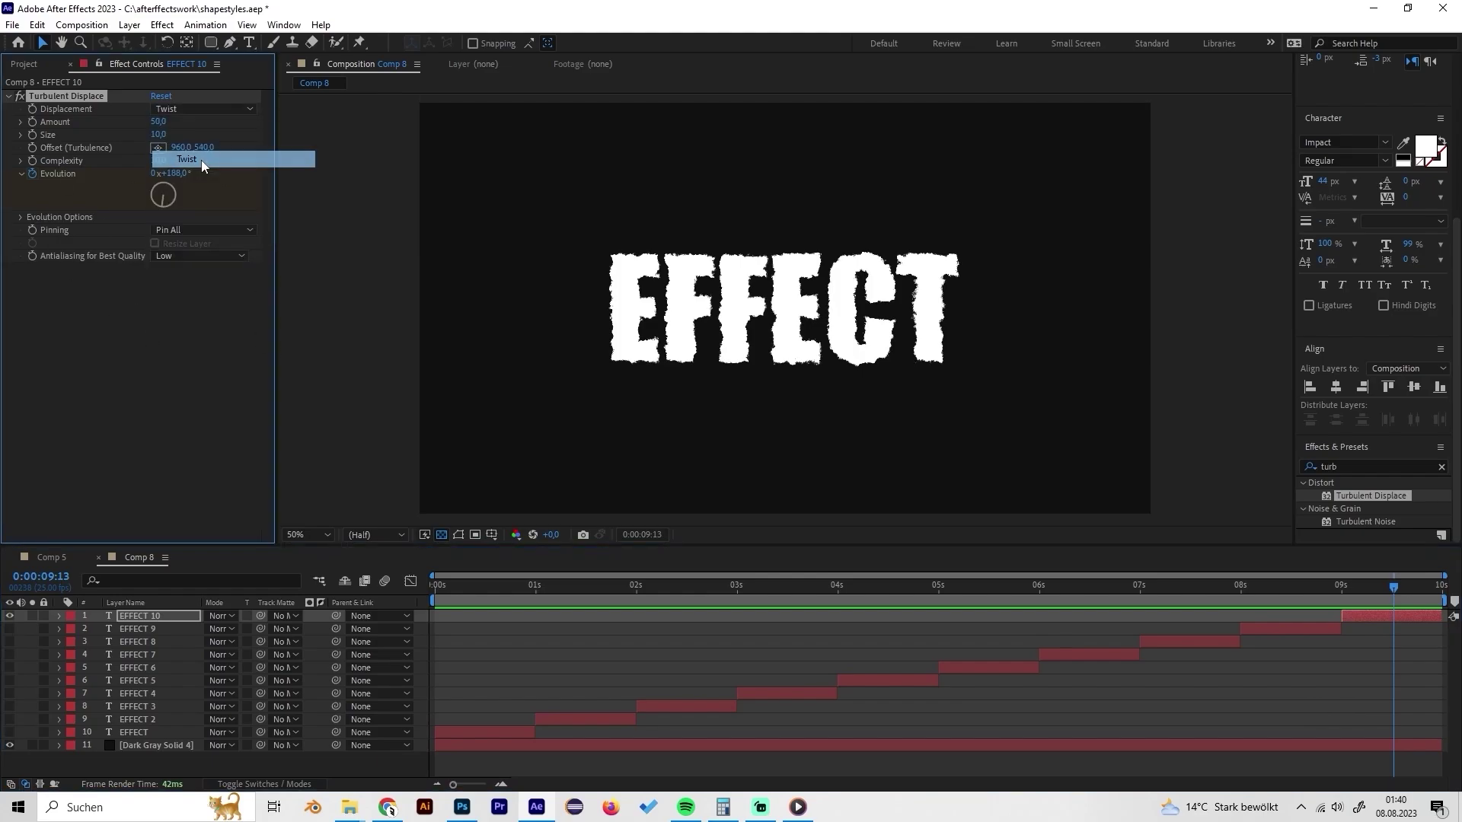
pyautogui.click(201, 160)
pyautogui.click(204, 110)
pyautogui.click(201, 141)
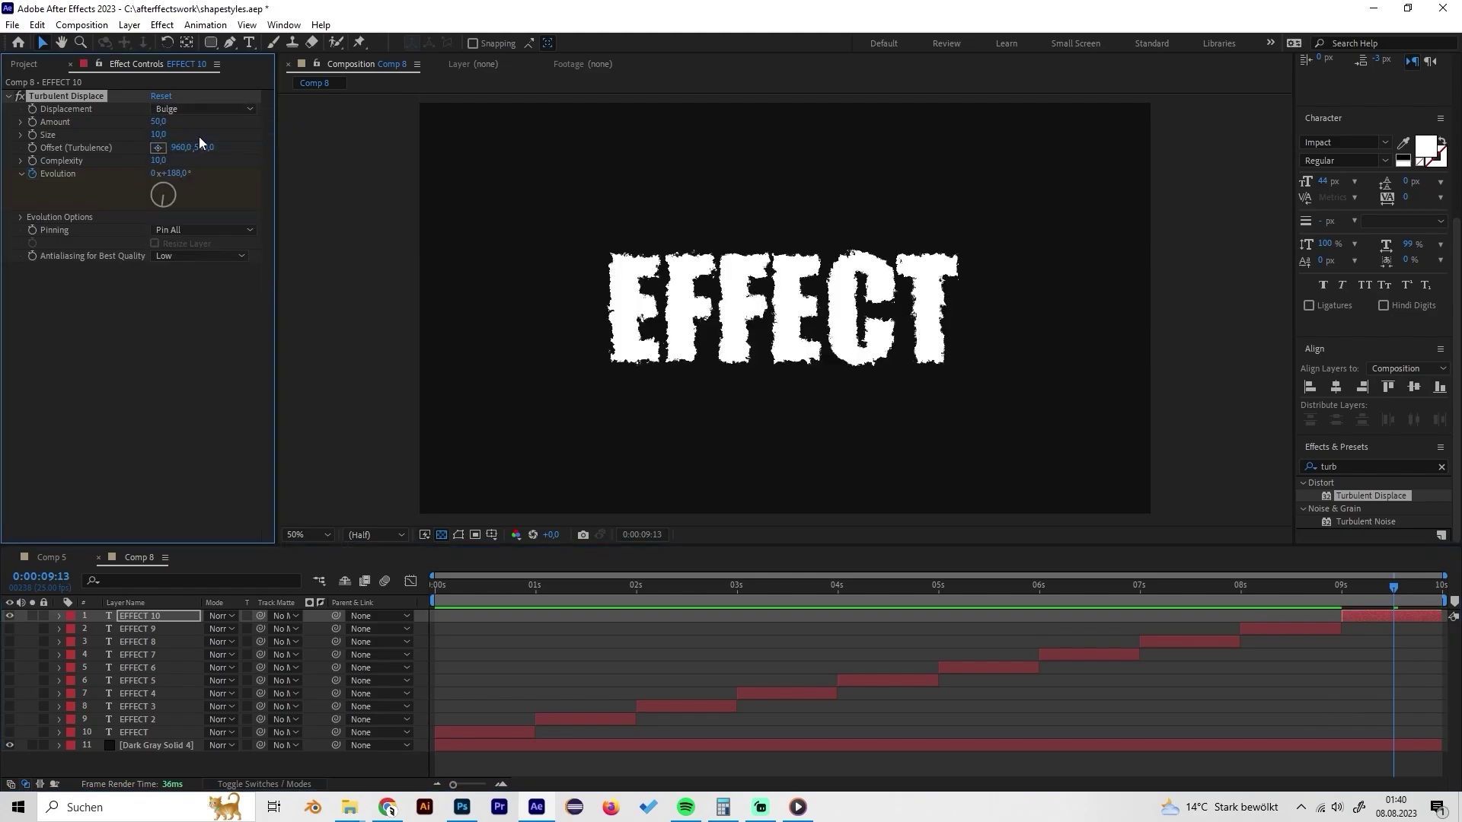
pyautogui.click(207, 111)
pyautogui.click(207, 180)
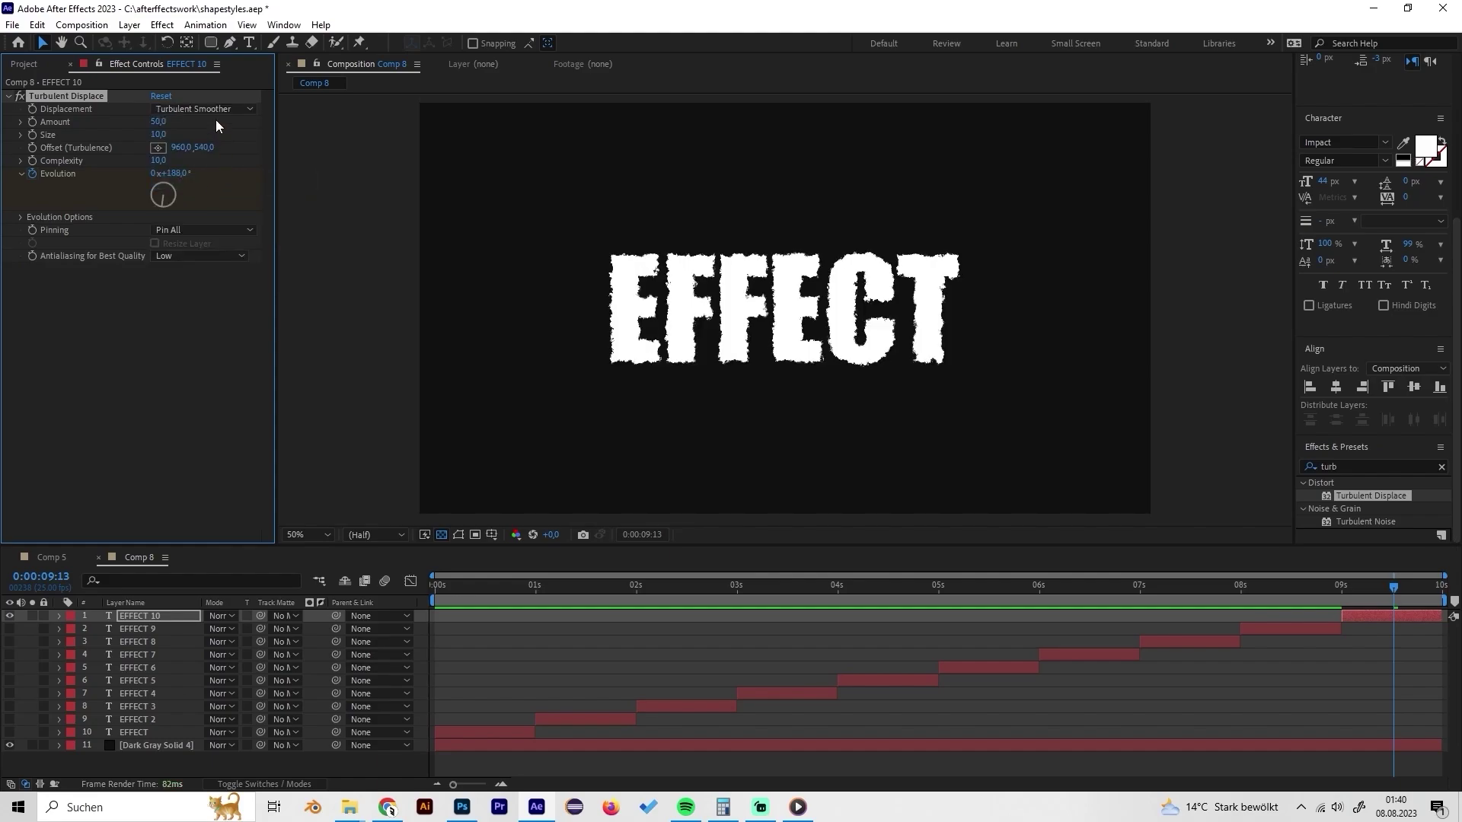
# - Raise Turbulent Displace's Amount to 112 and preview EFFECT 10 from 0:00:08:24
pyautogui.moveTo(159, 123); pyautogui.dragTo(223, 137)
pyautogui.moveTo(1363, 592); pyautogui.dragTo(1340, 591)
pyautogui.press('space')
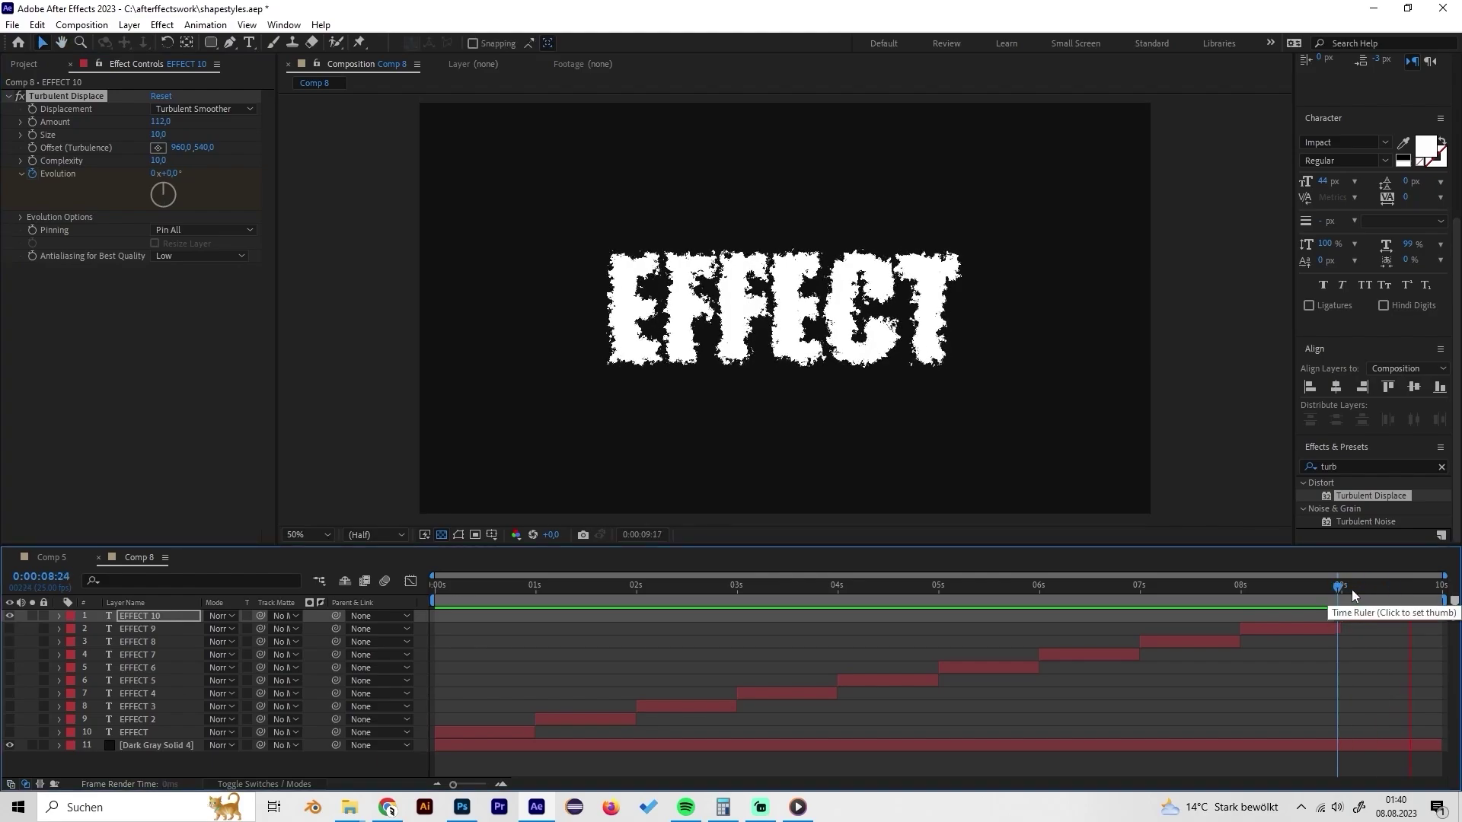
pyautogui.press('space')
# - Play back the complete series of text effects in Comp 5 from 0:00:00:00
pyautogui.click(52, 557)
pyautogui.moveTo(637, 587); pyautogui.dragTo(451, 592)
pyautogui.press('space')
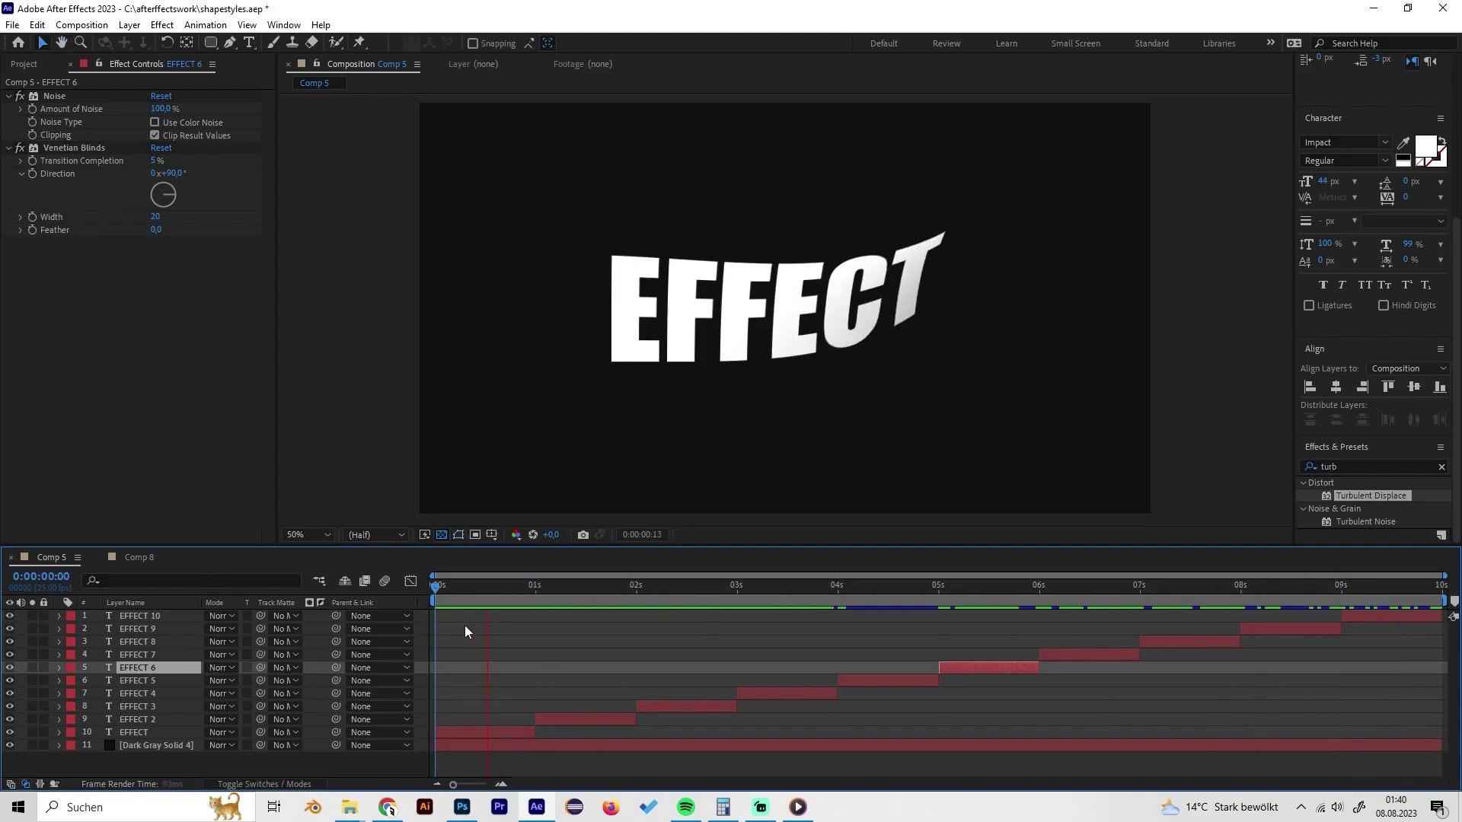